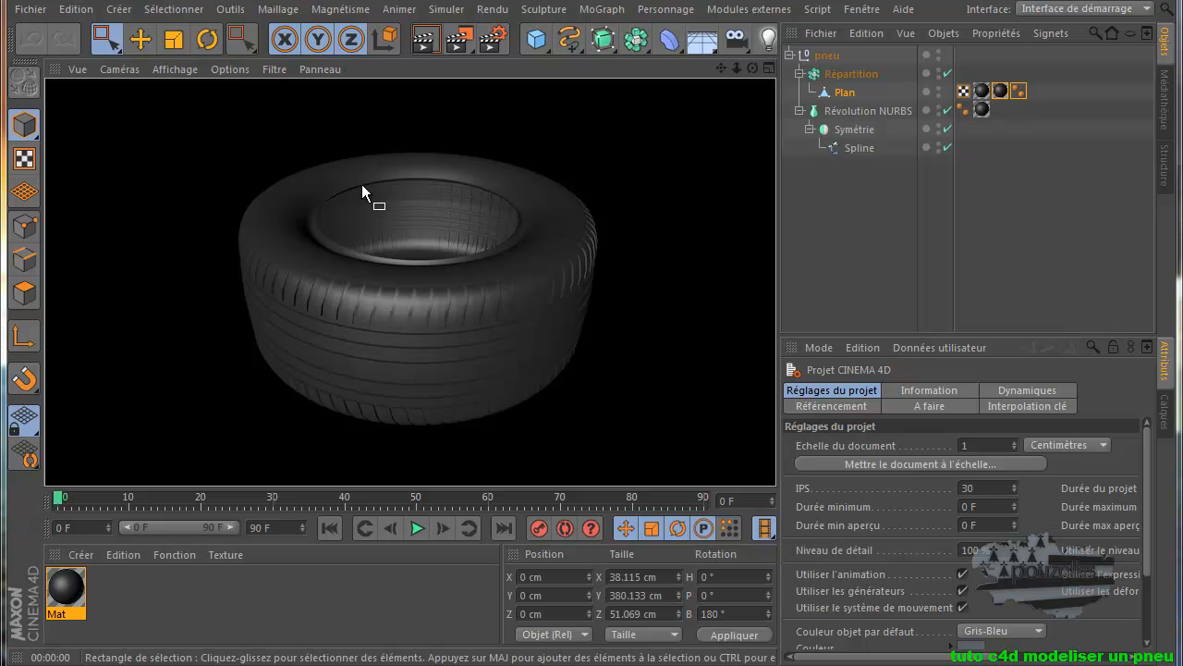
Activate the Move tool and render the finished tyre in the perspective view.
{"action": "left_click", "coordinate": [141, 39]}
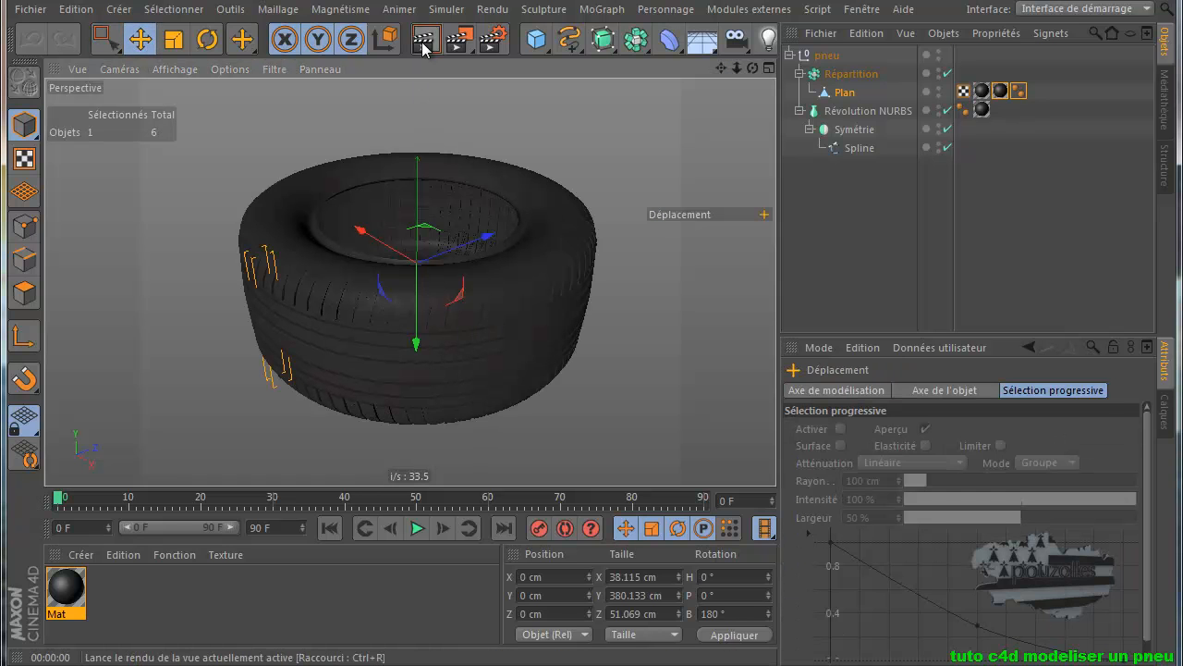
{"action": "left_click", "coordinate": [422, 43]}
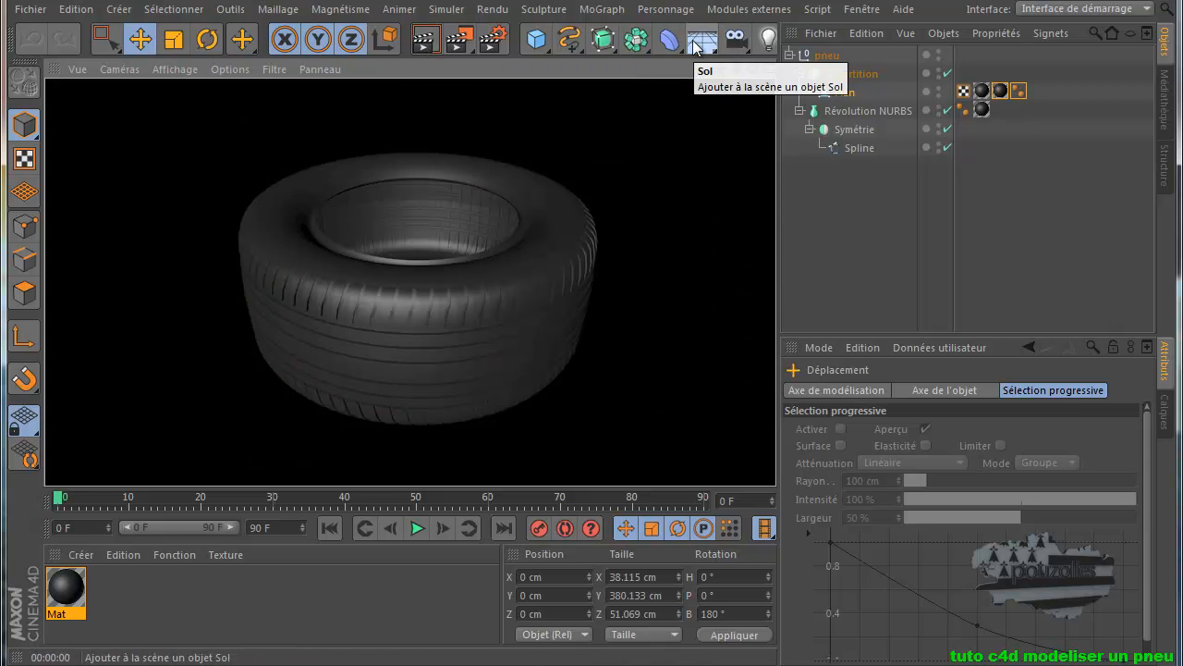
Add a floor object (Sol) to the scene and raise the pneu group to about 185 cm on Y.
{"action": "left_click", "coordinate": [700, 41]}
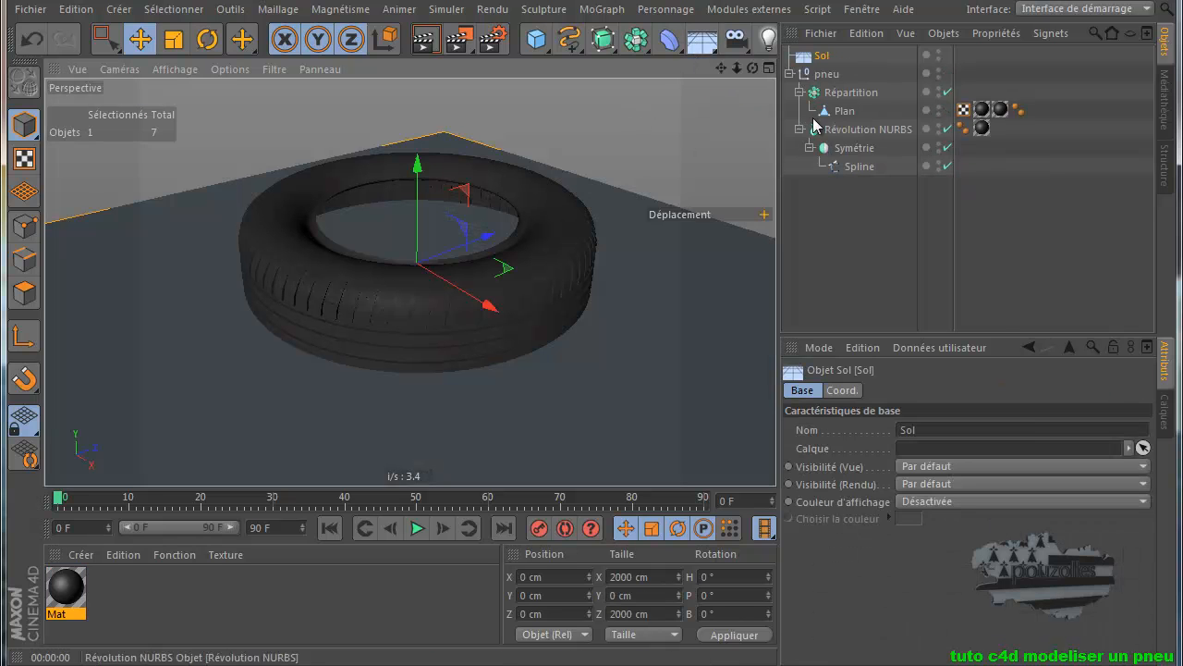
{"action": "left_click", "coordinate": [826, 73]}
{"action": "left_click_drag", "start_coordinate": [418, 167], "coordinate": [433, 109]}
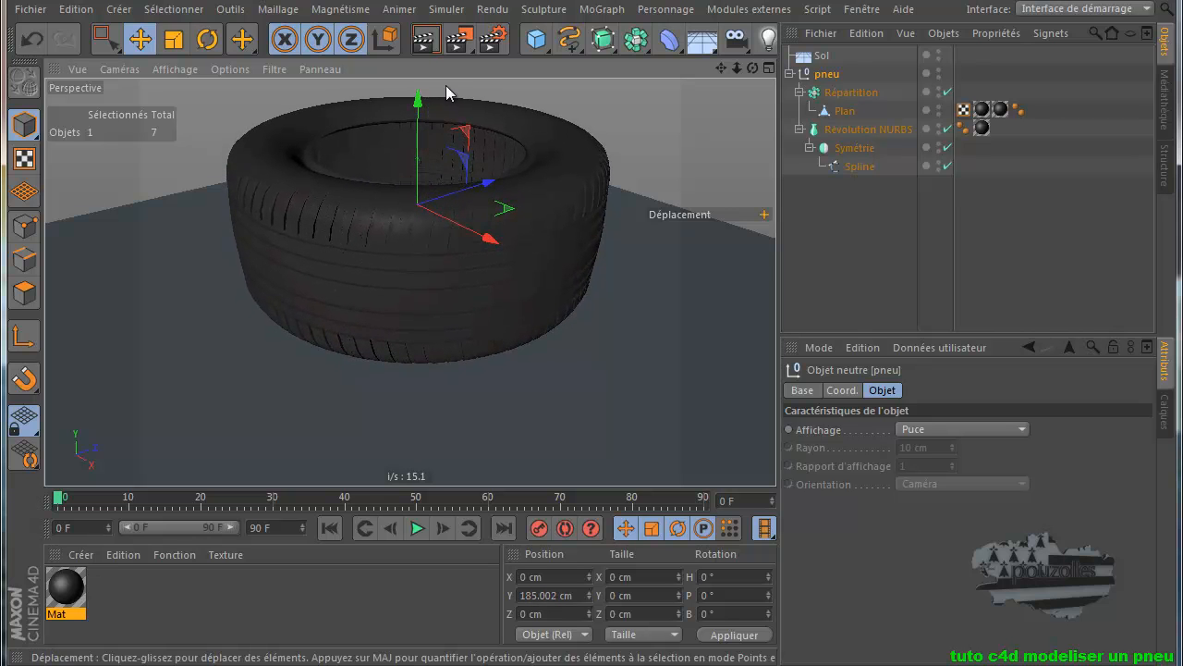
Render the raised tyre together with the floor in the perspective view.
{"action": "left_click_drag", "start_coordinate": [721, 68], "coordinate": [596, 423]}
{"action": "middle_click_drag", "start_coordinate": [592, 415], "coordinate": [589, 414], "text": "alt"}
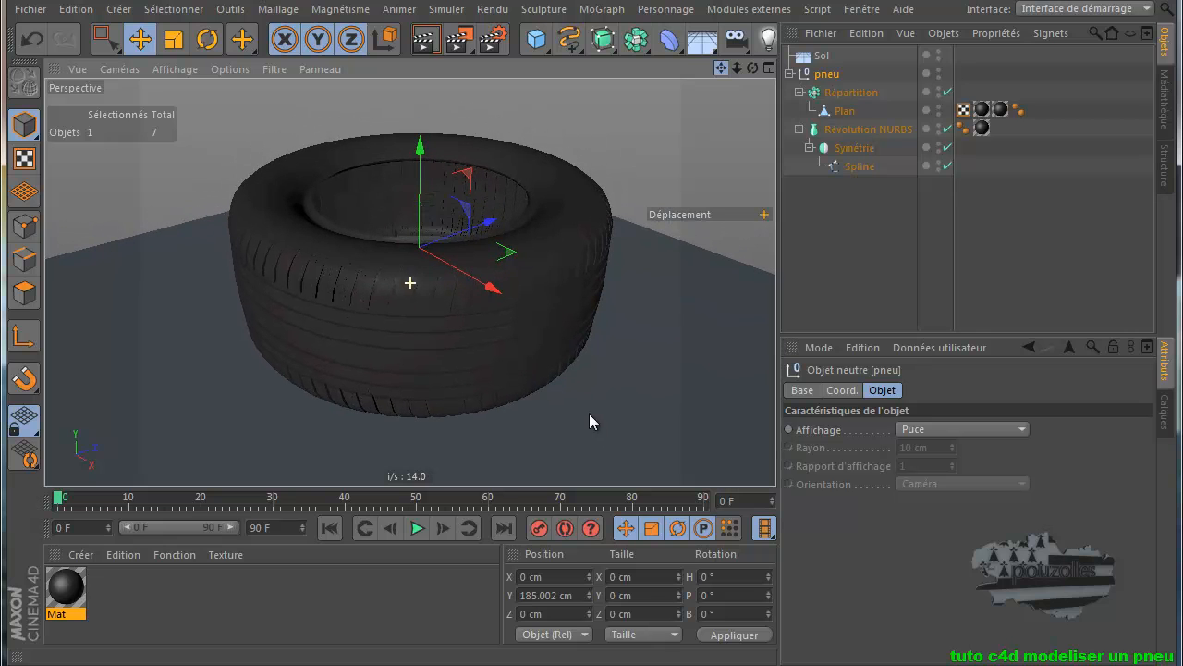
{"action": "left_click", "coordinate": [425, 41]}
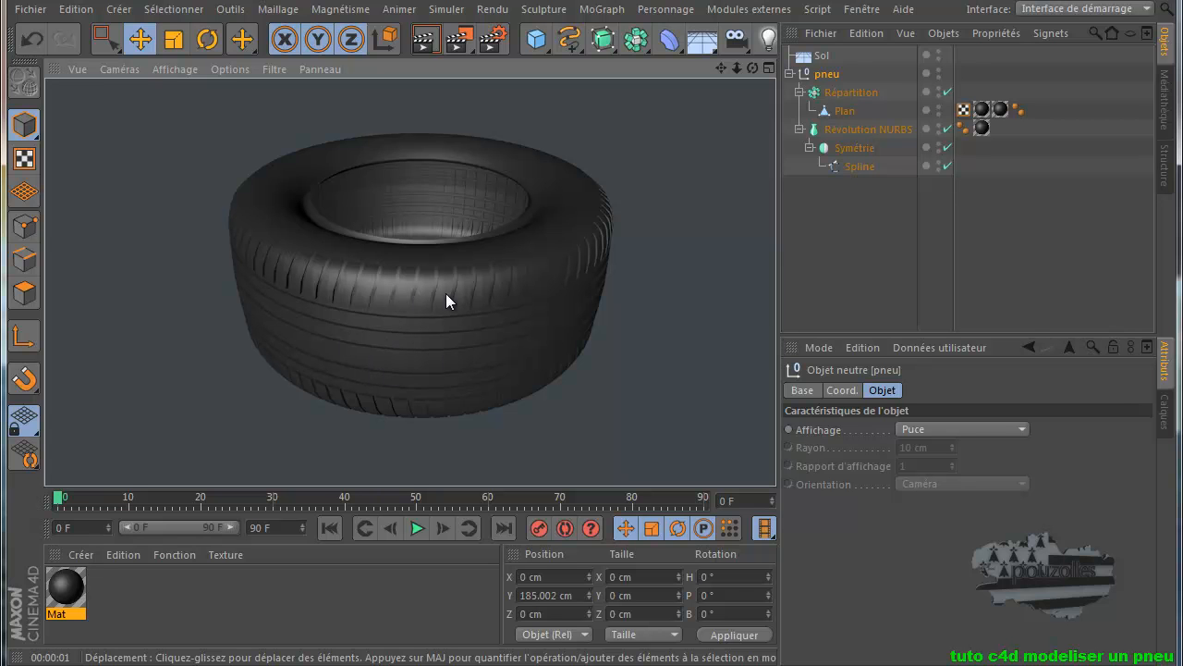
Delete both Mat texture tags from the Plan object and the one from Révolution NURBS.
{"action": "scroll", "coordinate": [440, 296], "scroll_direction": "up", "scroll_amount": 6}
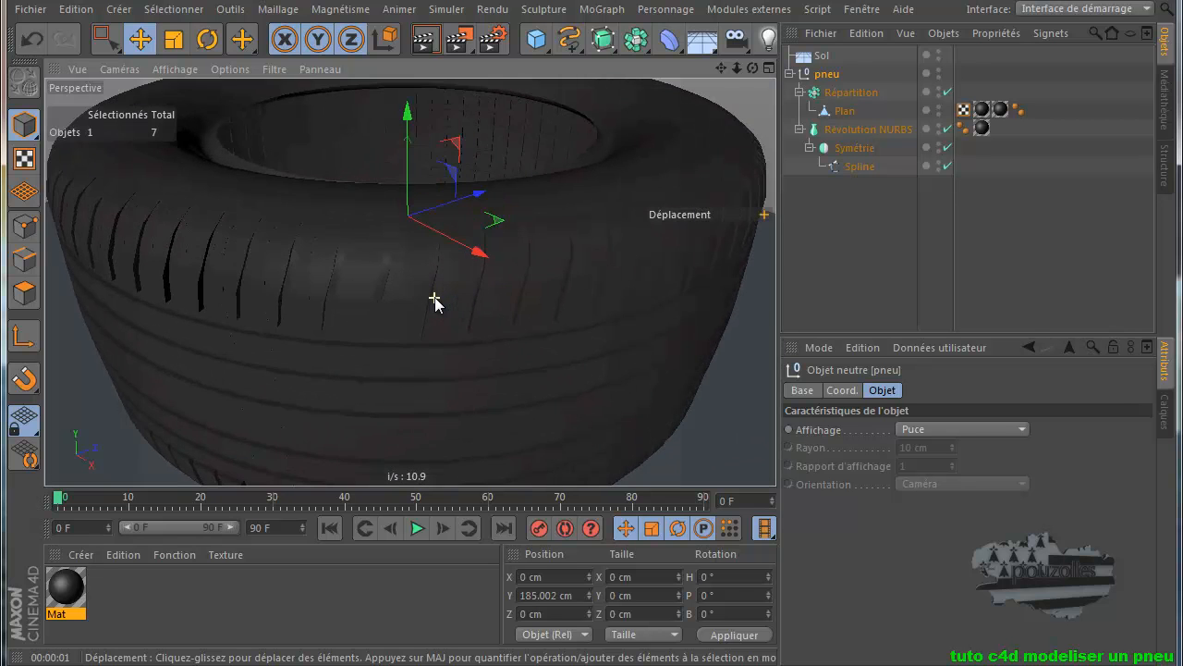
{"action": "scroll", "coordinate": [434, 300], "scroll_direction": "up", "scroll_amount": 3}
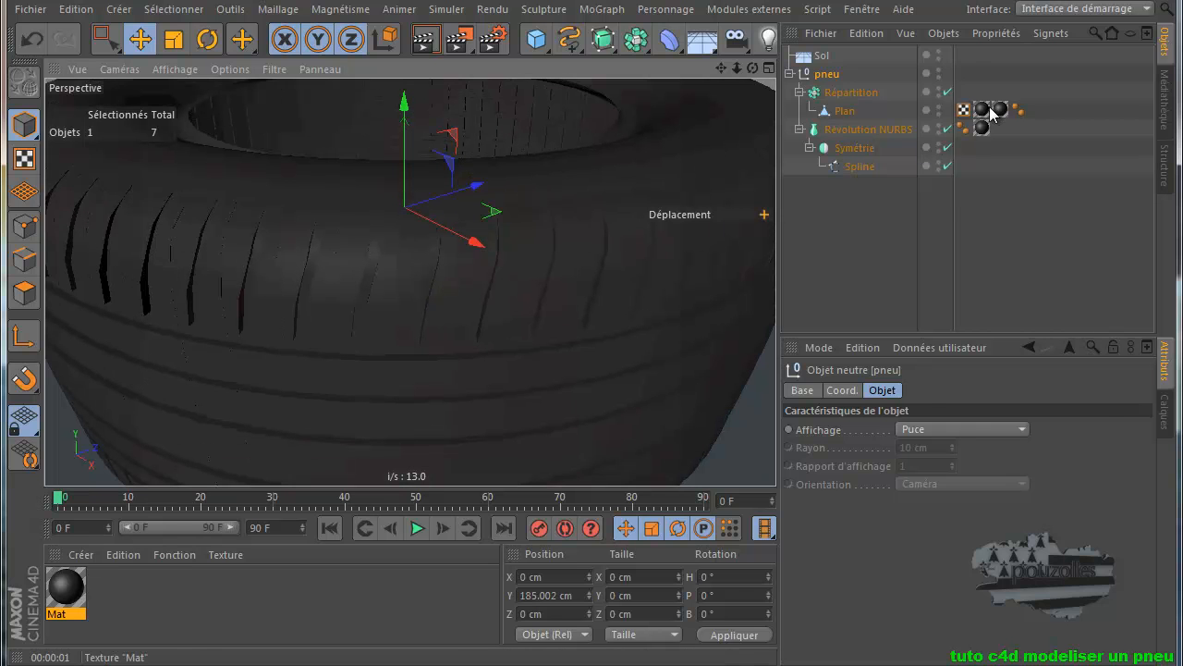
{"action": "left_click", "coordinate": [997, 110]}
{"action": "key", "text": "Delete"}
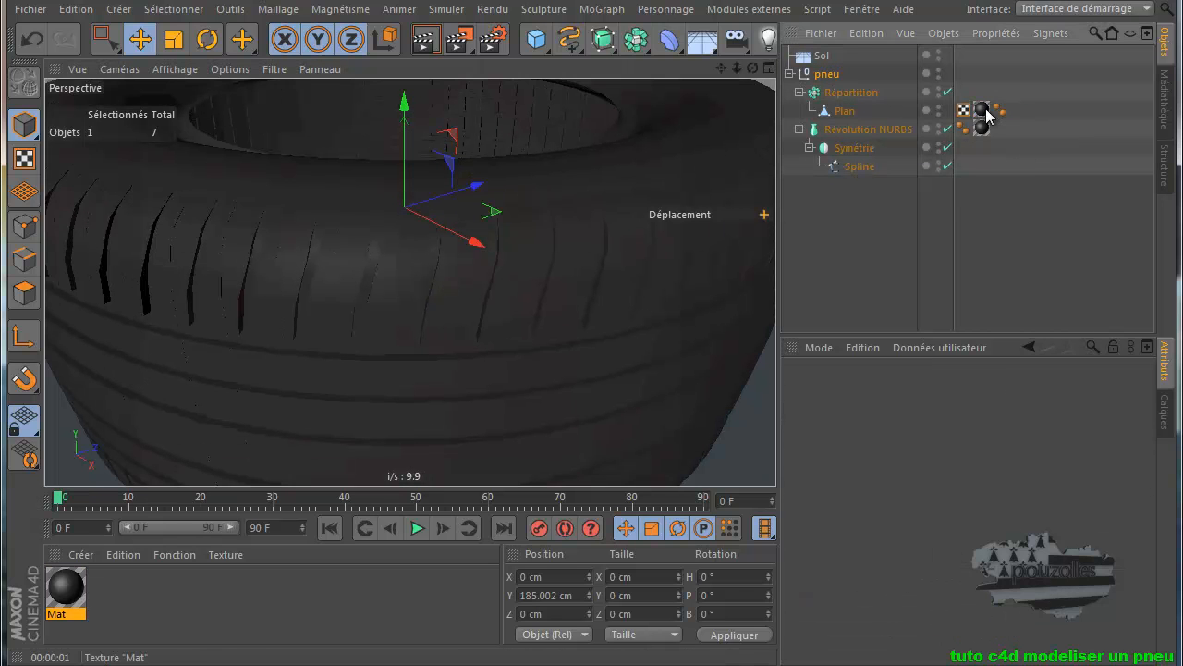
{"action": "left_click", "coordinate": [982, 110]}
{"action": "key", "text": "Delete"}
{"action": "left_click", "coordinate": [982, 127]}
{"action": "key", "text": "Delete"}
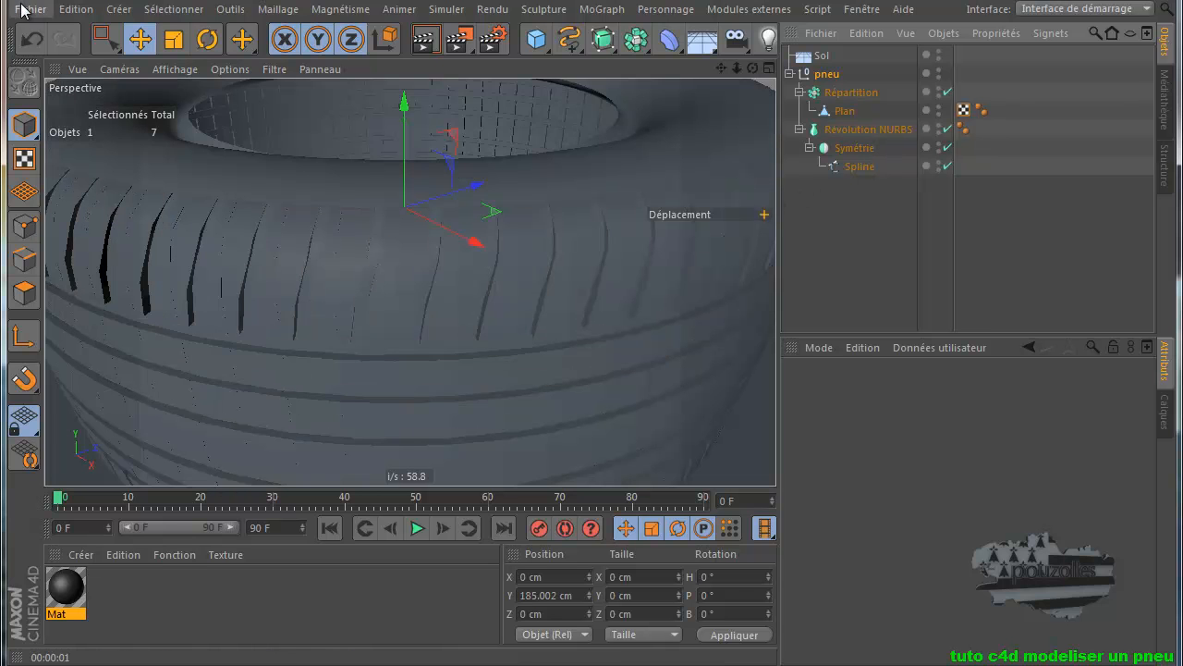
Undo the last texture tag deletion on Révolution NURBS and inspect the tread against the dark tyre body.
{"action": "left_click", "coordinate": [31, 39]}
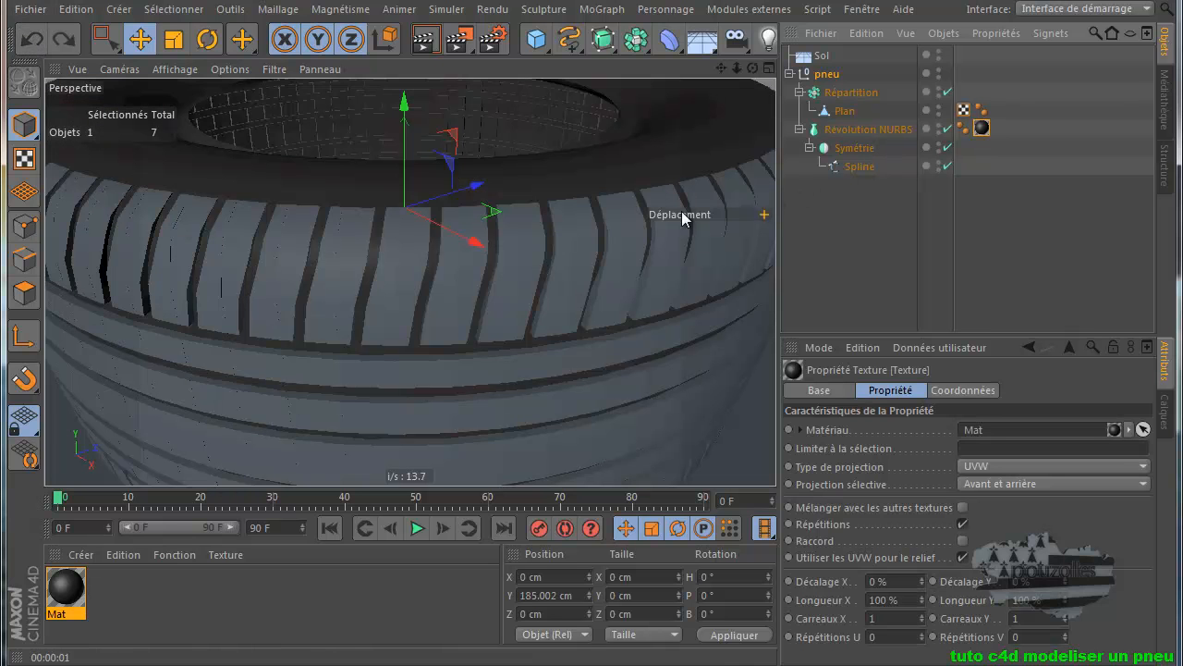
{"action": "left_click_drag", "start_coordinate": [751, 69], "coordinate": [573, 407]}
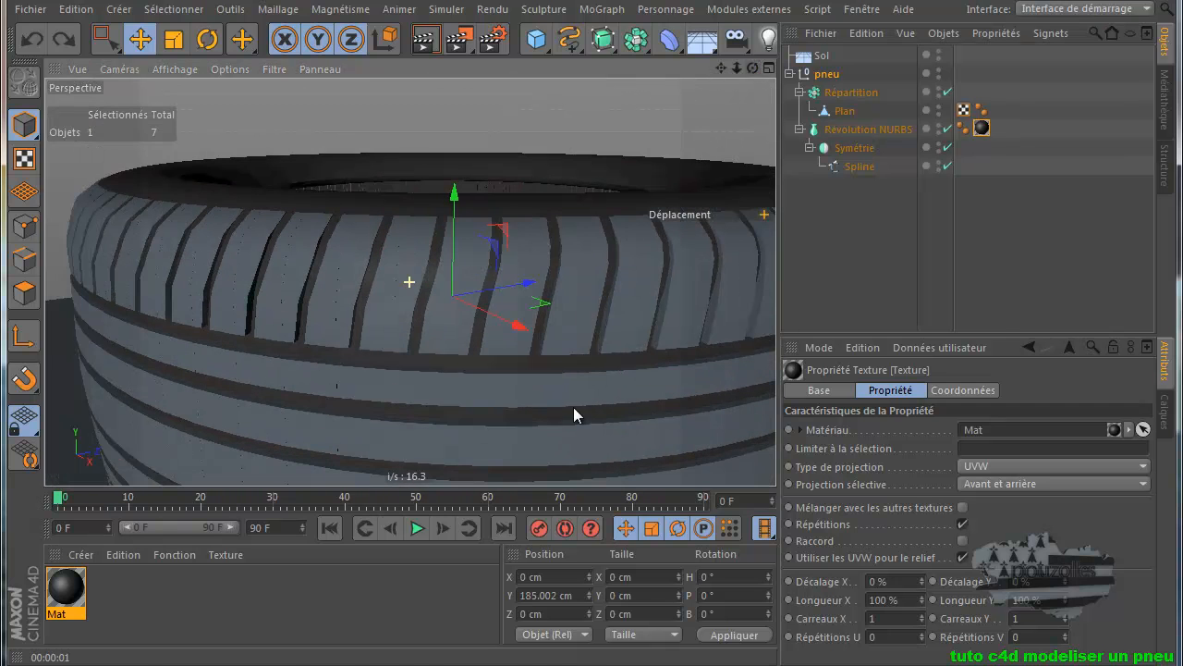
{"action": "scroll", "coordinate": [383, 379], "scroll_direction": "down", "scroll_amount": 5}
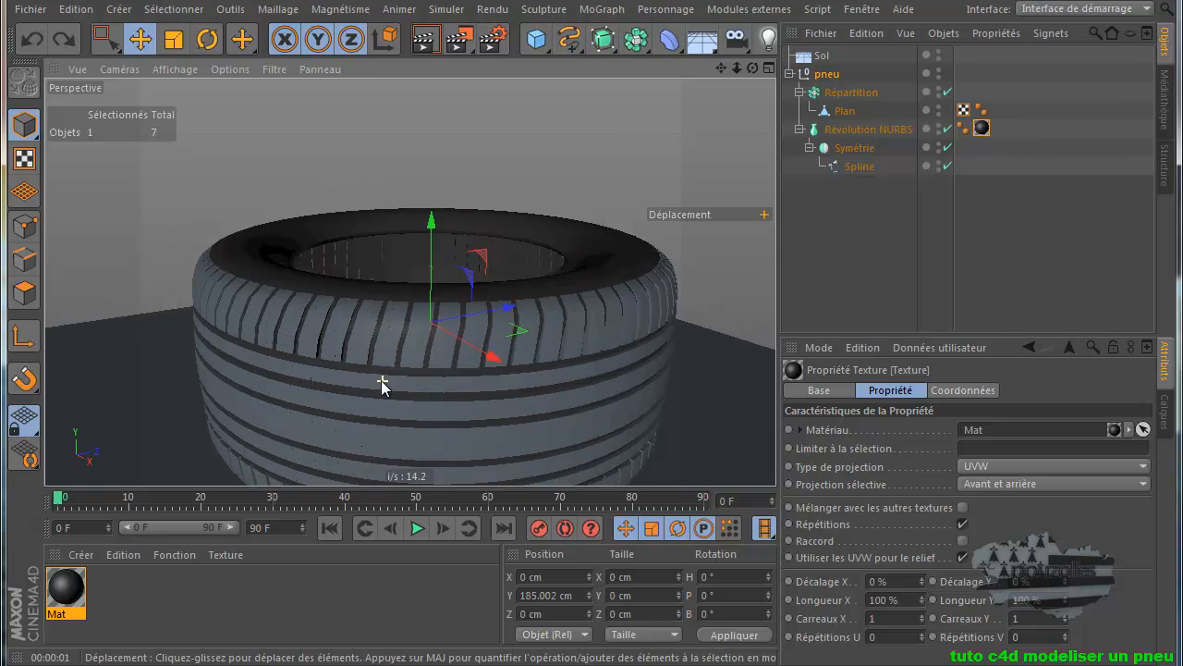
{"action": "scroll", "coordinate": [383, 381], "scroll_direction": "down", "scroll_amount": 4}
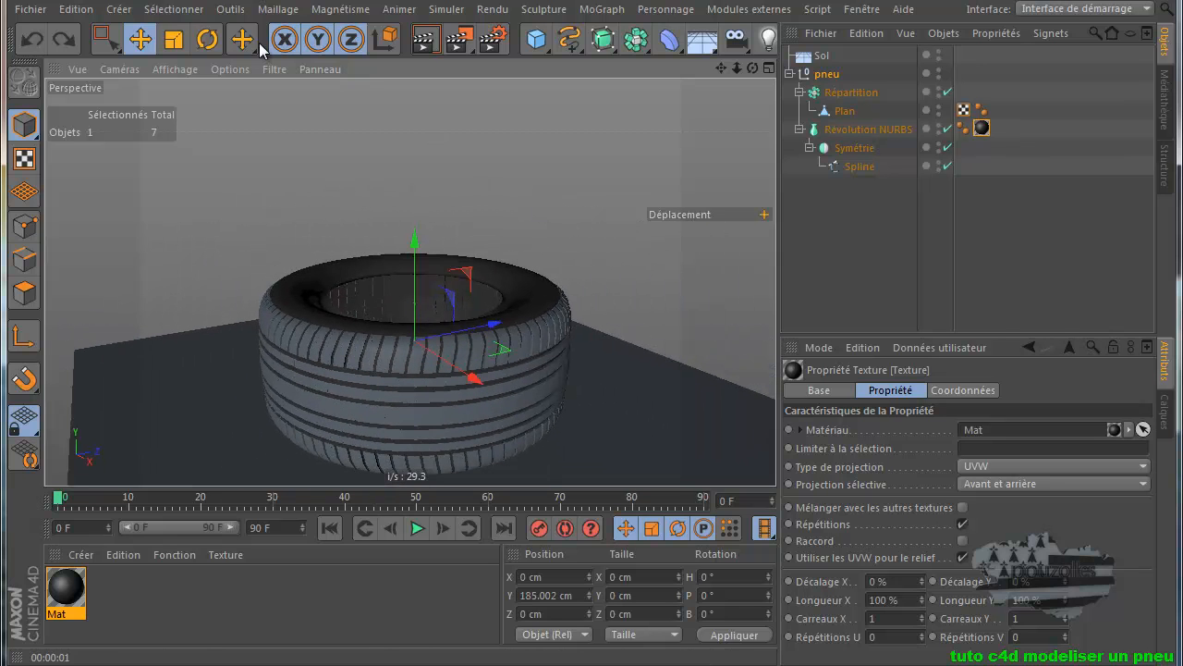
Create a new project and maximize its front view (Avant).
{"action": "left_click", "coordinate": [30, 9]}
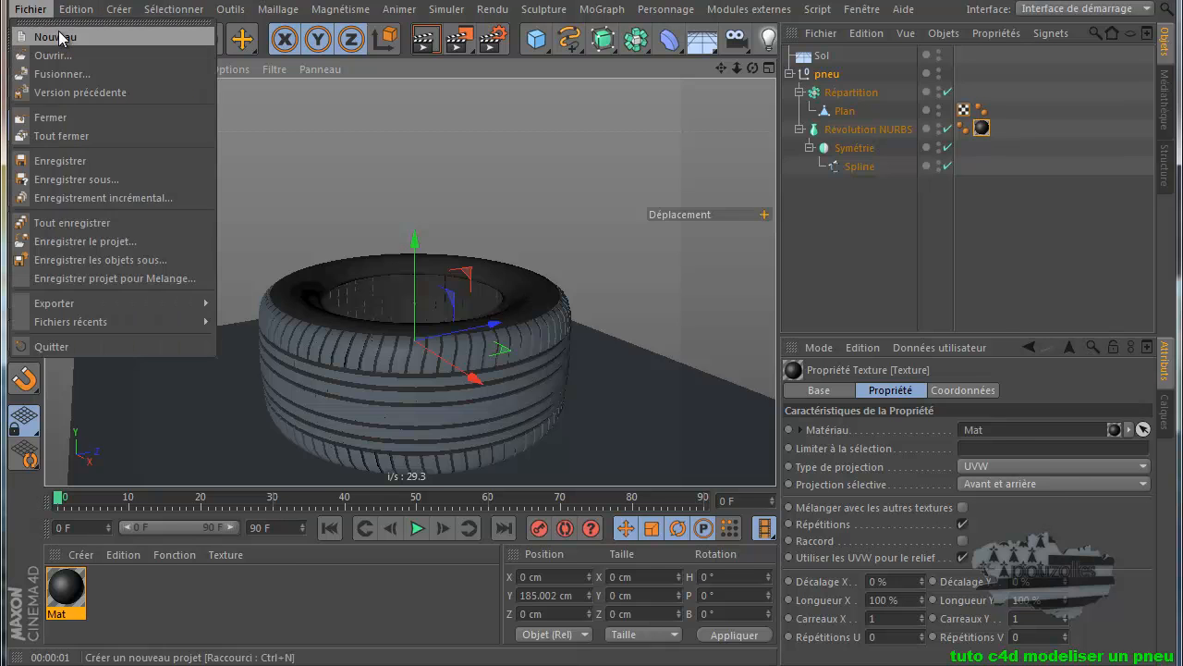
{"action": "left_click", "coordinate": [55, 36]}
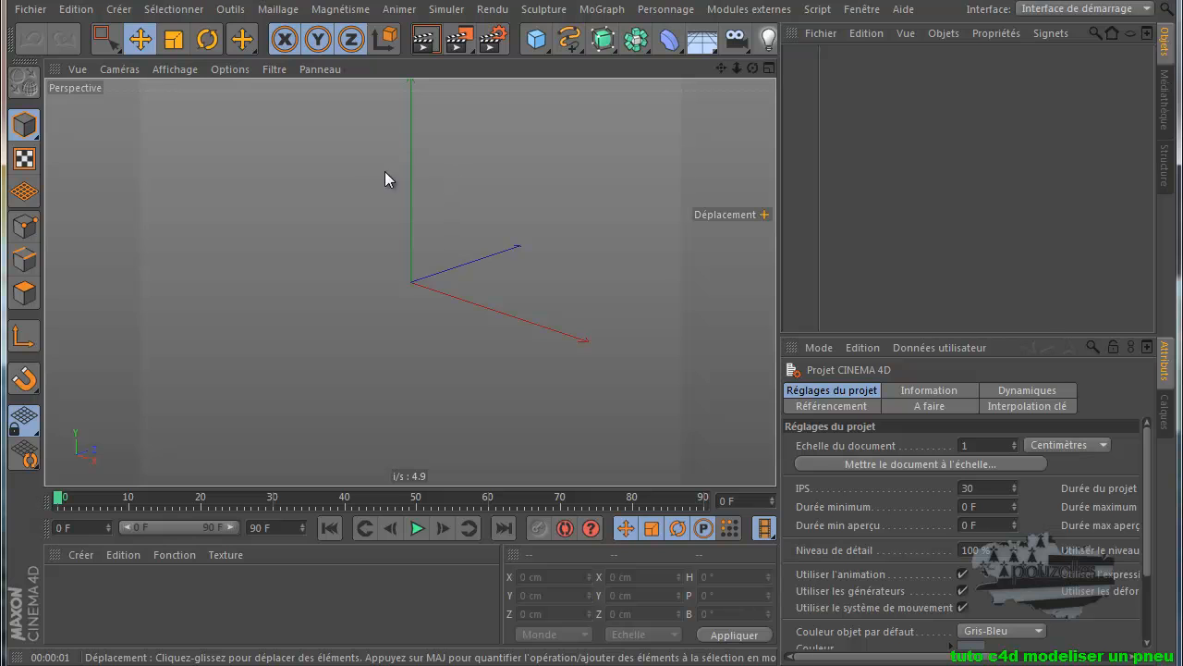
{"action": "left_click", "coordinate": [769, 69]}
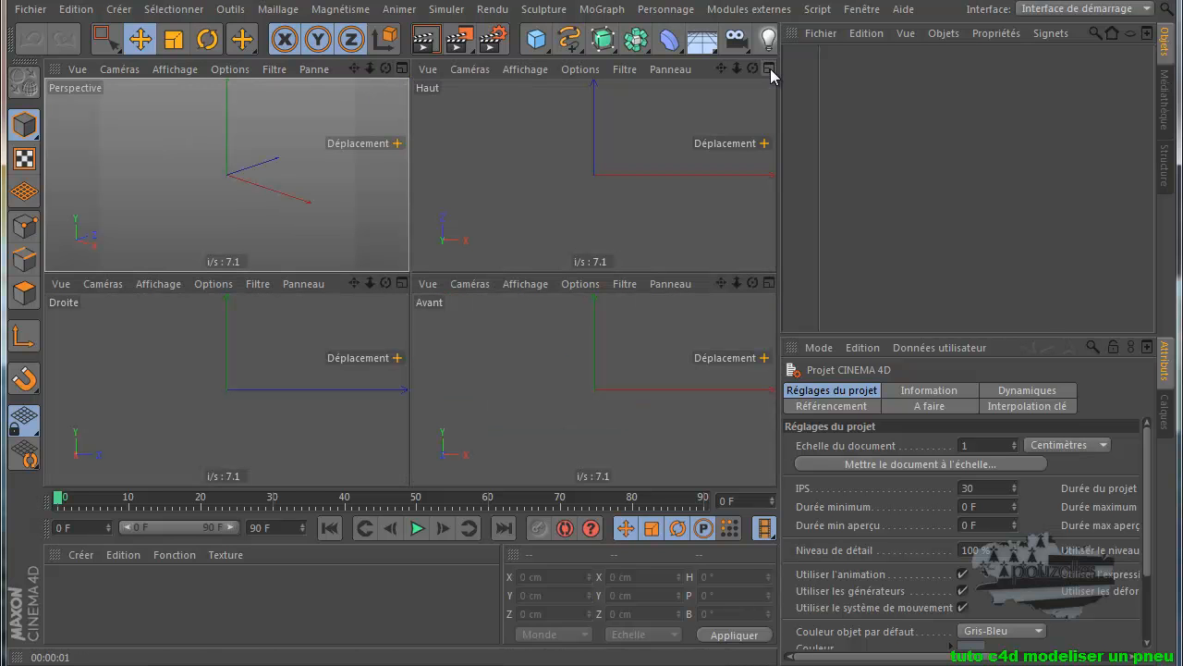
{"action": "left_click", "coordinate": [768, 284]}
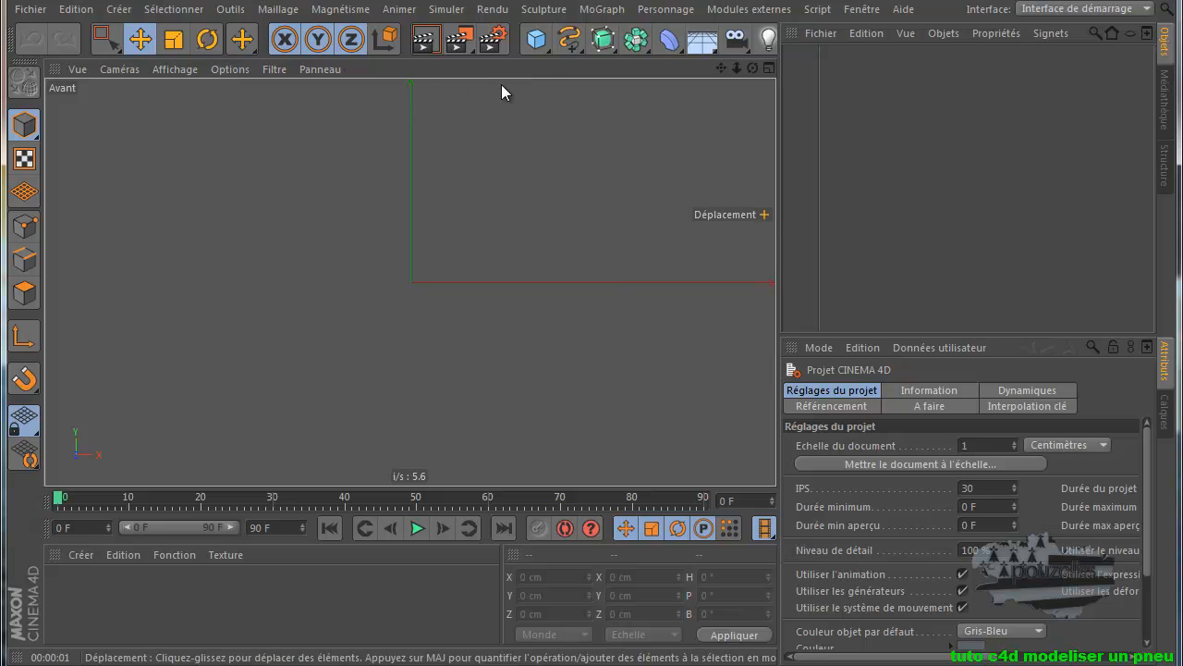
Add a Plan primitive to the empty scene and set its orientation to +Z.
{"action": "left_click", "coordinate": [570, 37]}
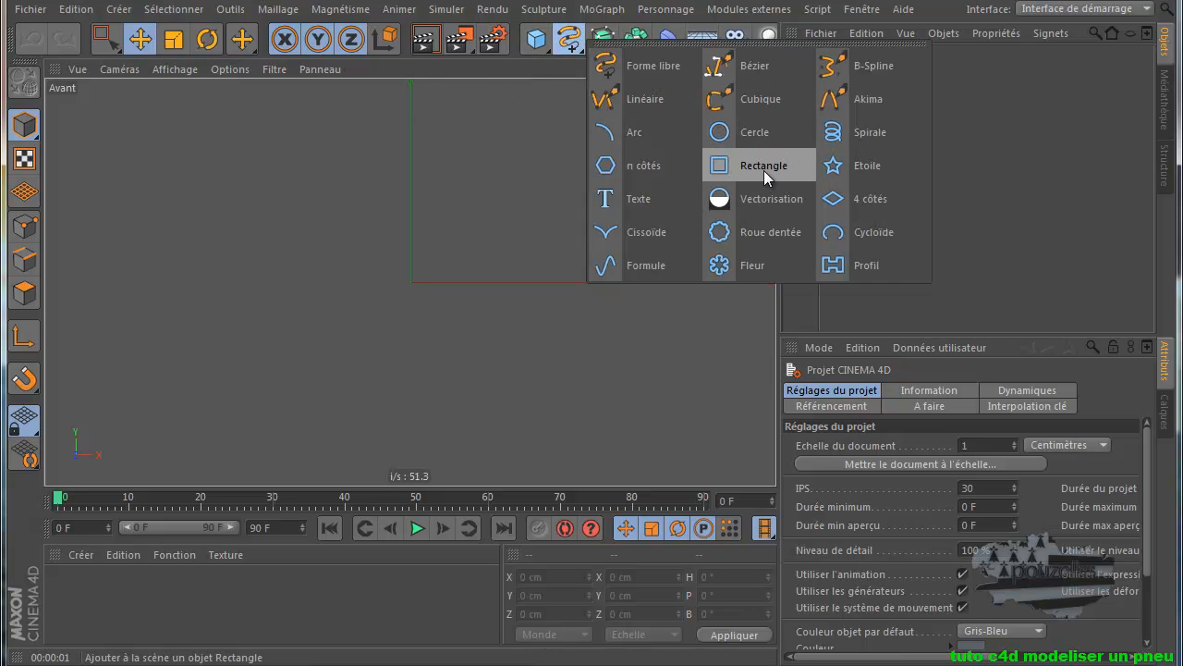
{"action": "left_click", "coordinate": [533, 39]}
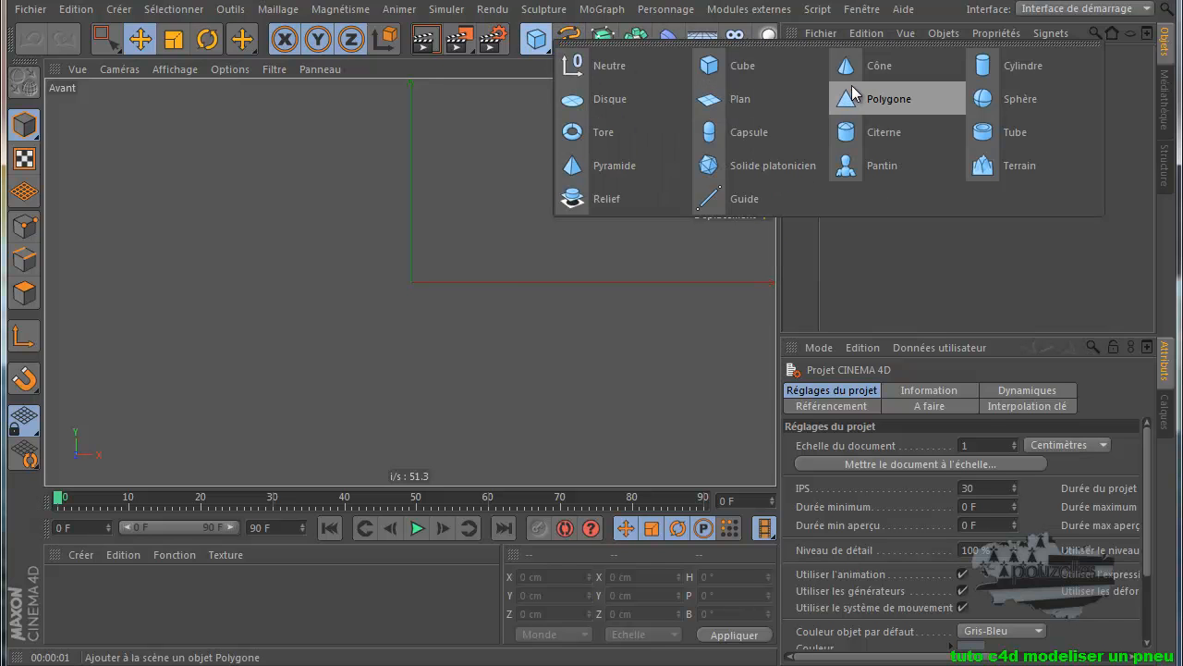
{"action": "left_click", "coordinate": [740, 98]}
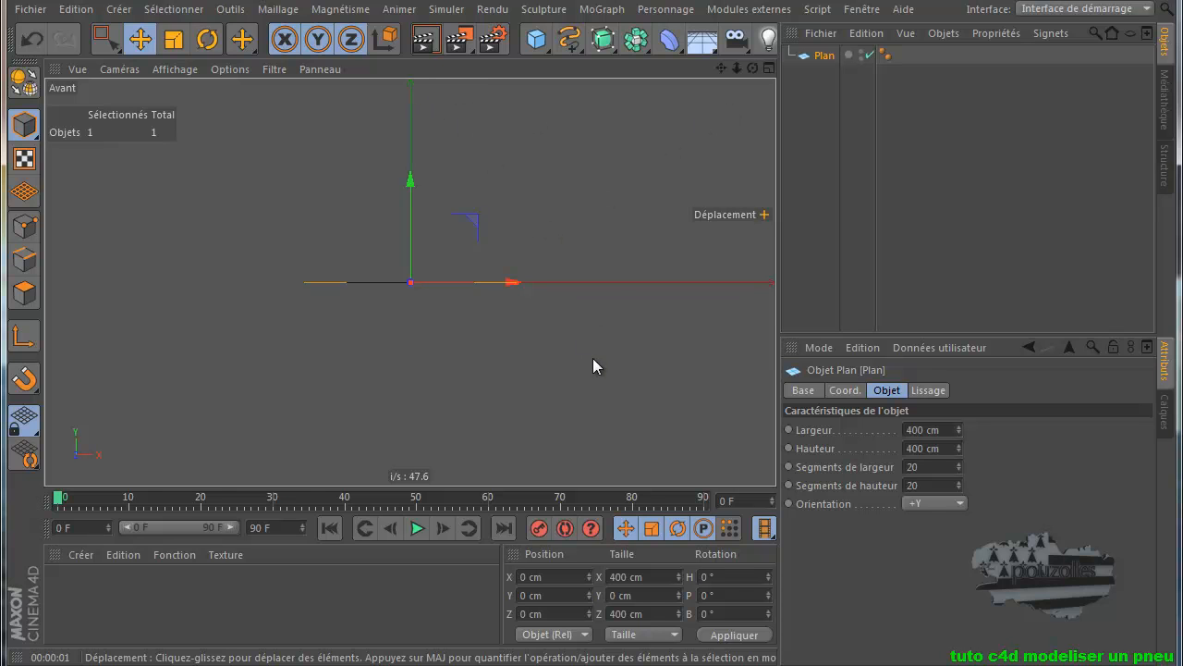
{"action": "left_click", "coordinate": [931, 503]}
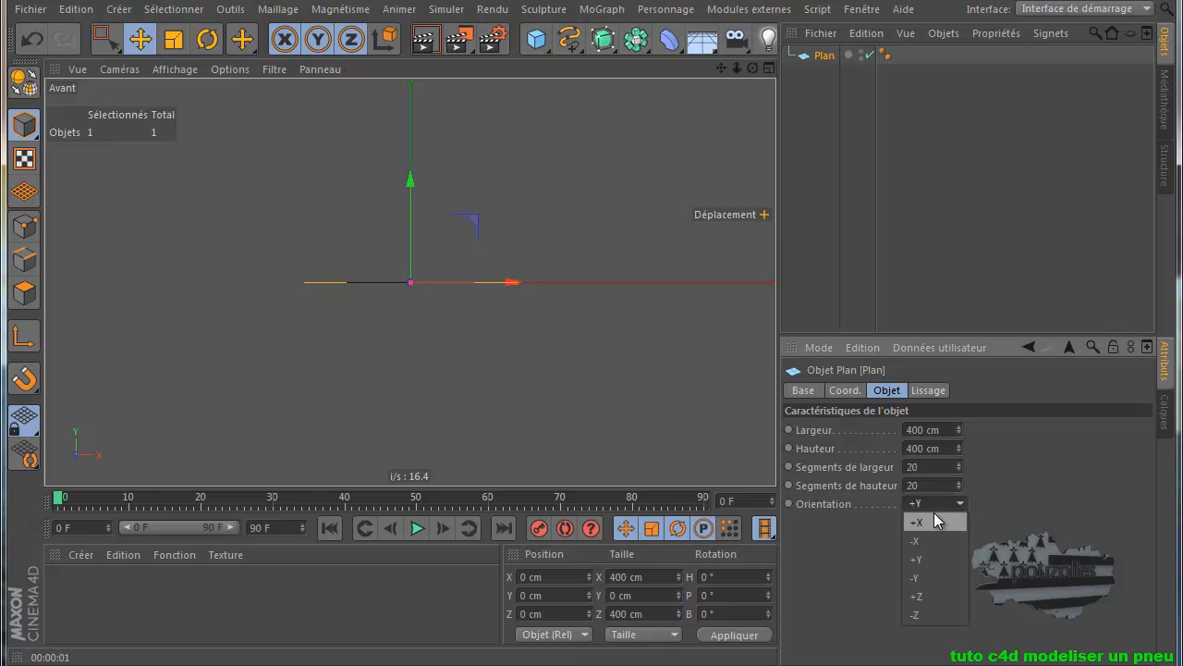
{"action": "left_click", "coordinate": [942, 595]}
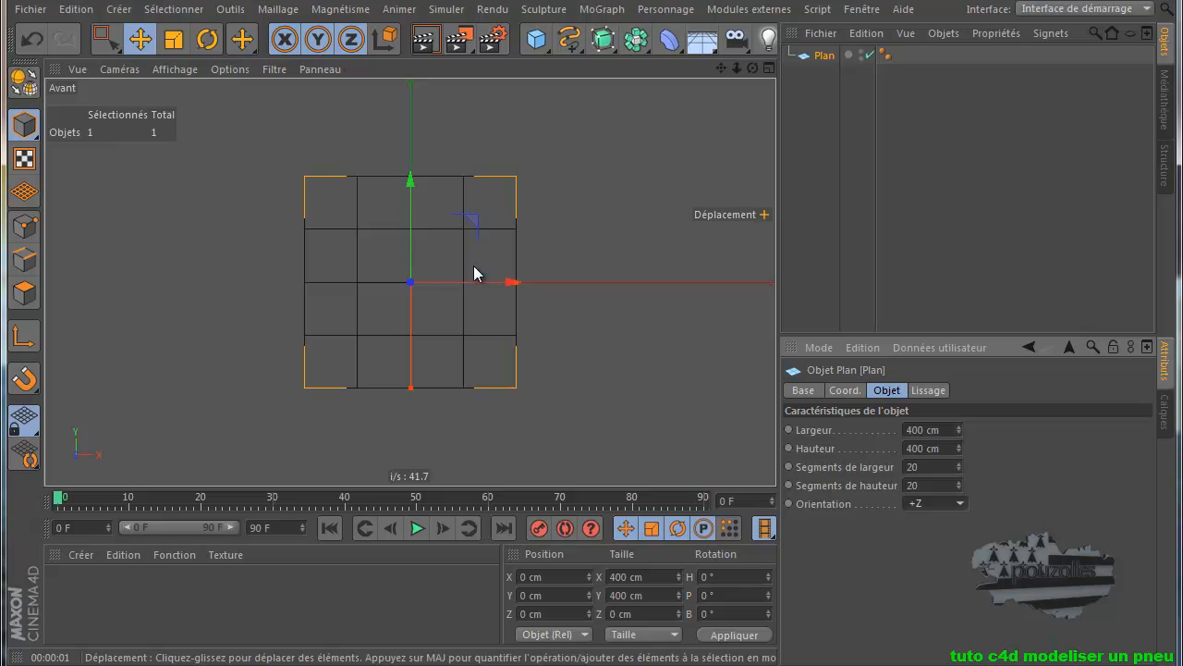
Set the front view's object display to Fil de fer (wireframe).
{"action": "left_click", "coordinate": [162, 71]}
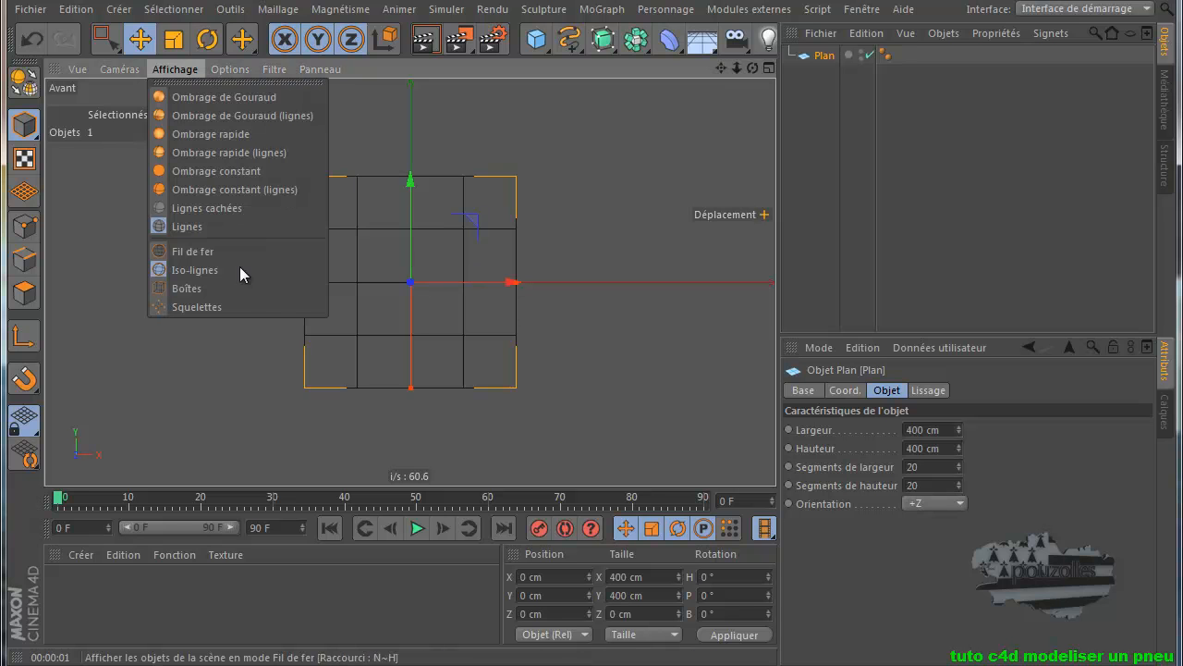
{"action": "left_click", "coordinate": [179, 253]}
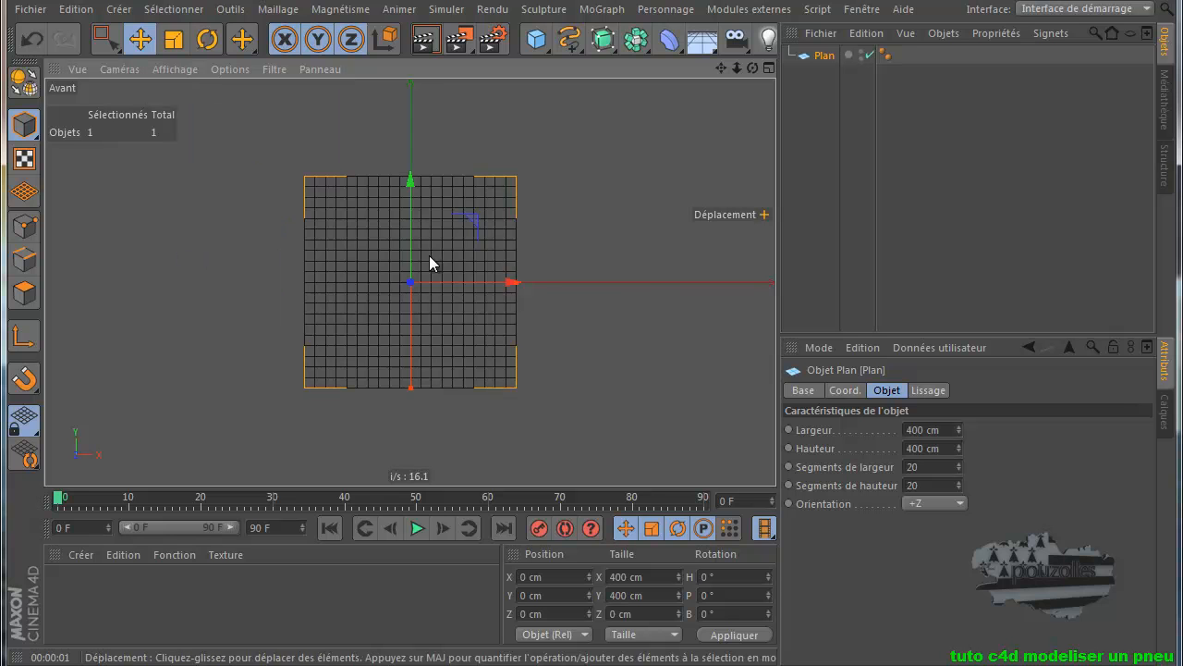
{"action": "scroll", "coordinate": [397, 263], "scroll_direction": "up", "scroll_amount": 4}
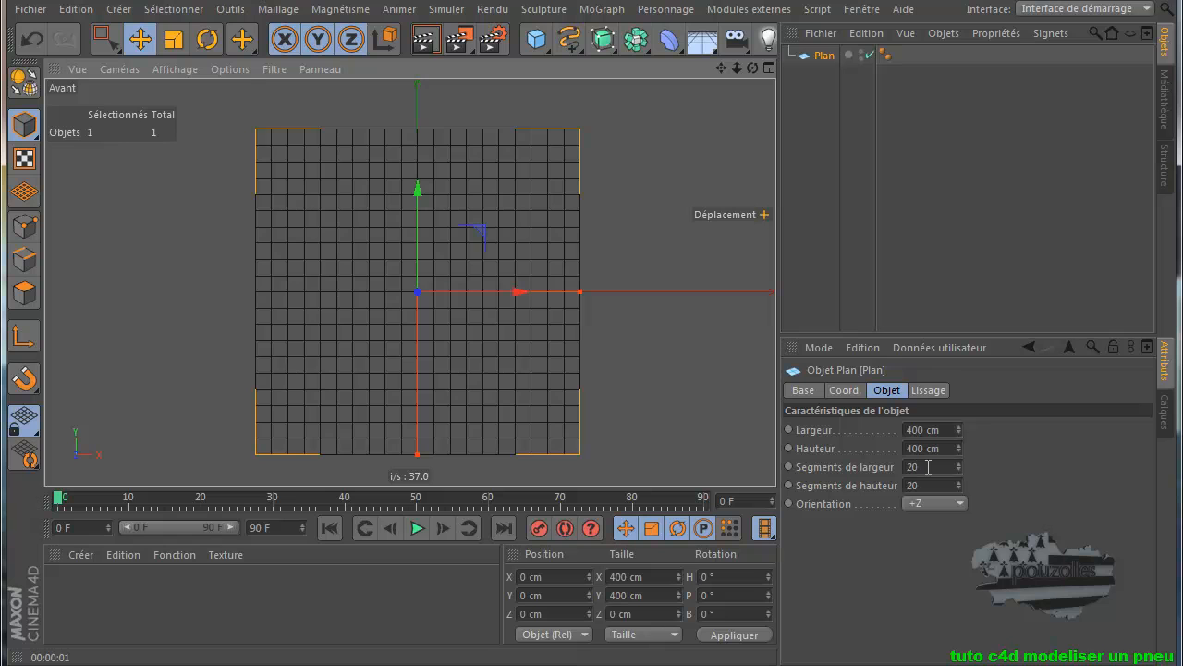
Set the plane to 2 width segments and 1 height segment.
{"action": "left_click_drag", "start_coordinate": [928, 466], "coordinate": [896, 468]}
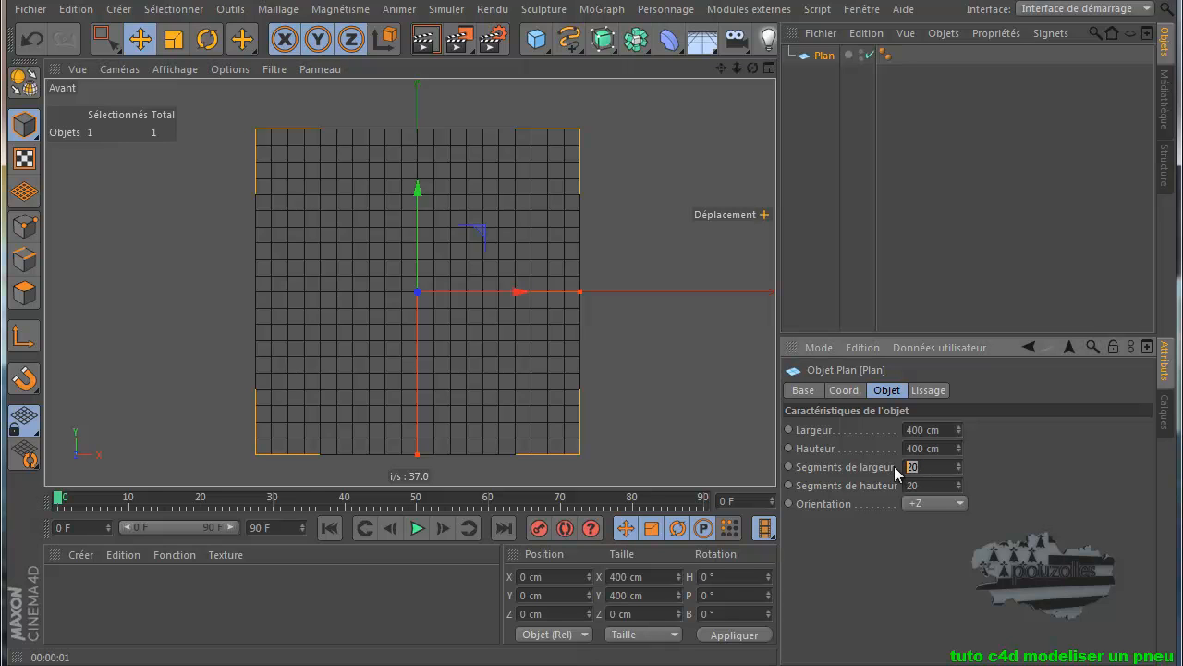
{"action": "type", "text": "1"}
{"action": "key", "text": "Tab"}
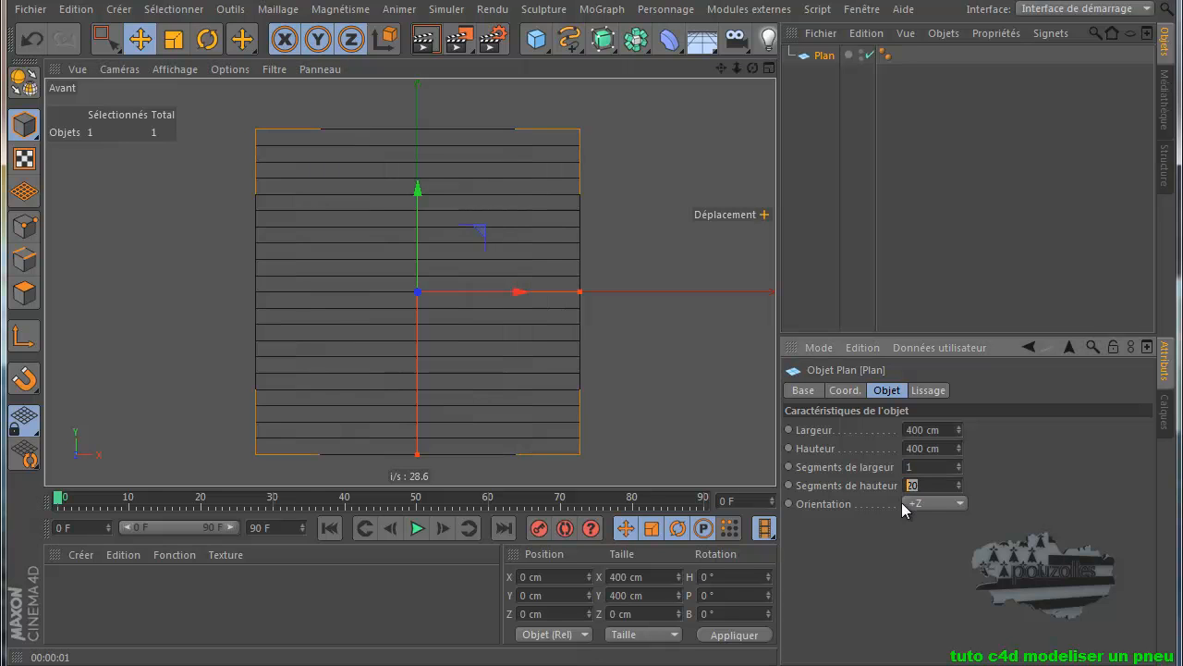
{"action": "key", "text": "Return"}
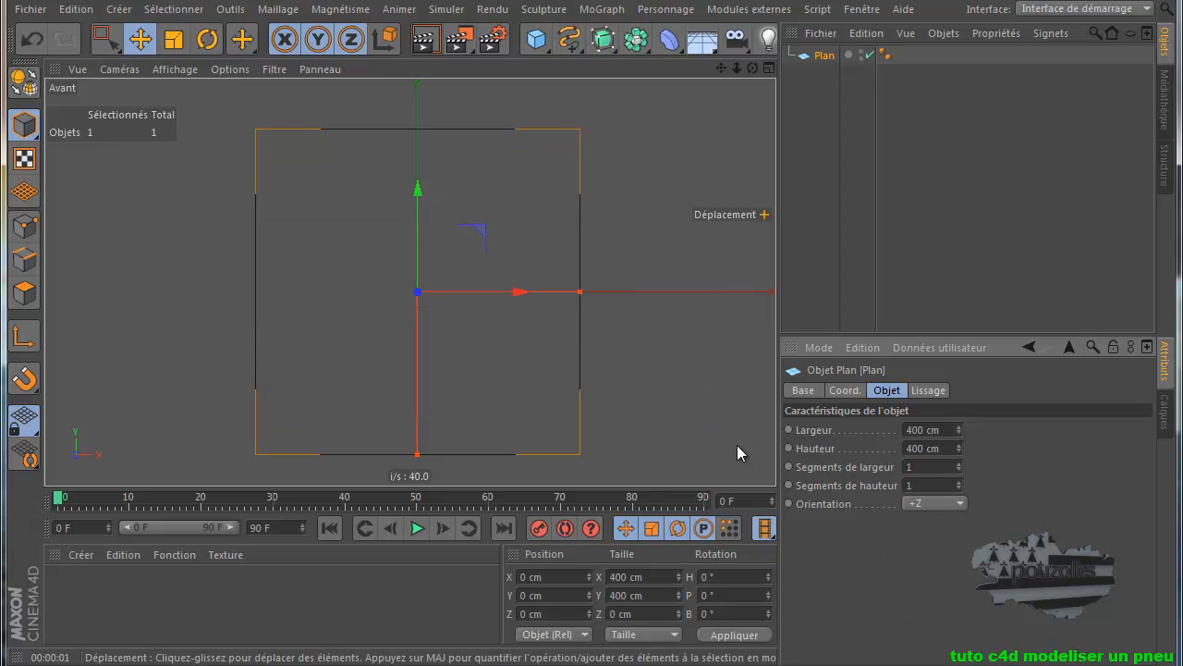
{"action": "left_click", "coordinate": [960, 463]}
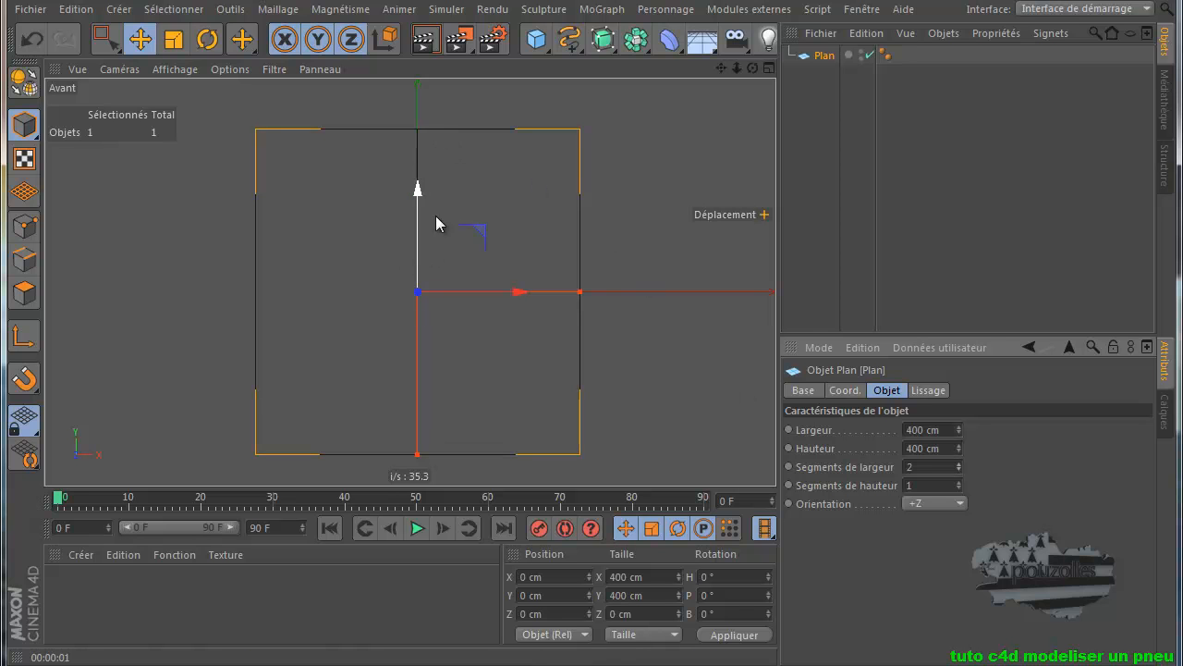
Reduce the plane's height to 120 cm.
{"action": "left_click_drag", "start_coordinate": [418, 453], "coordinate": [424, 343]}
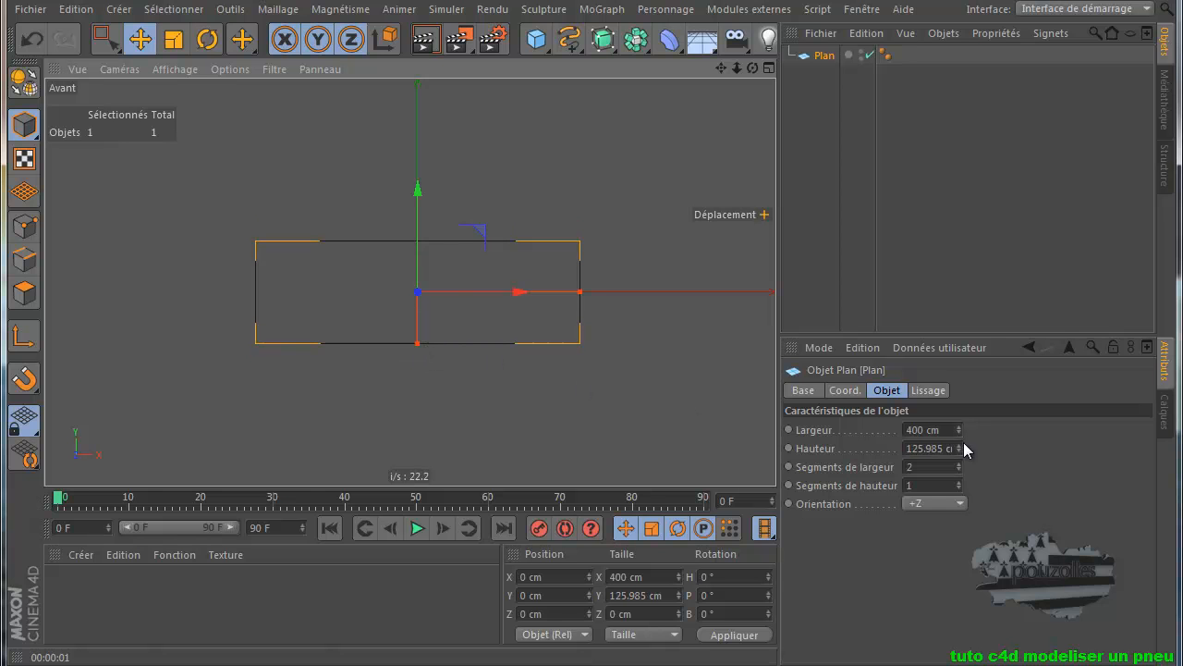
{"action": "left_click_drag", "start_coordinate": [949, 448], "coordinate": [888, 449]}
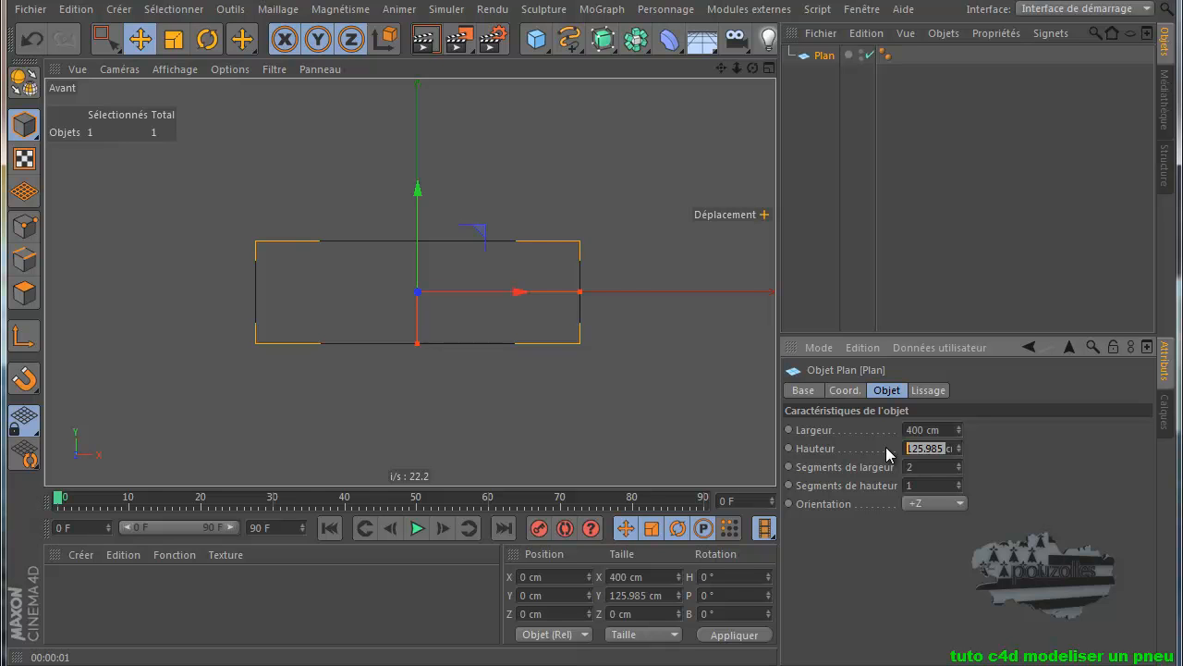
{"action": "type", "text": "120"}
{"action": "key", "text": "Return"}
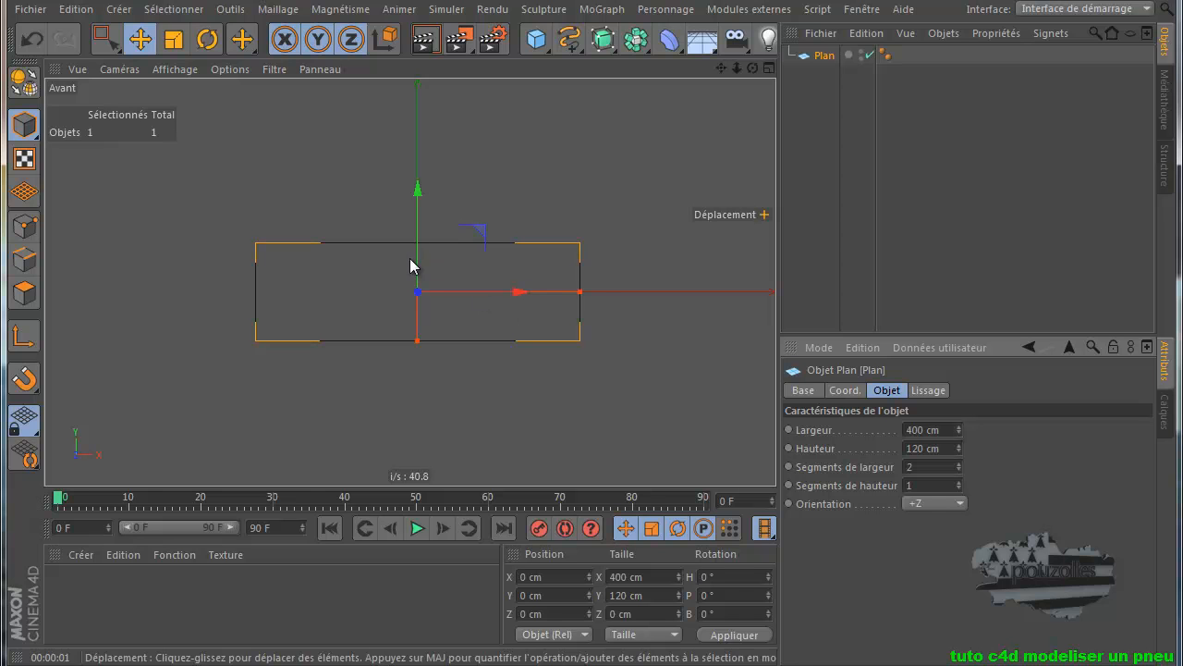
Convert the plane to an editable polygon object and switch to Points mode.
{"action": "scroll", "coordinate": [410, 266], "scroll_direction": "up", "scroll_amount": 4}
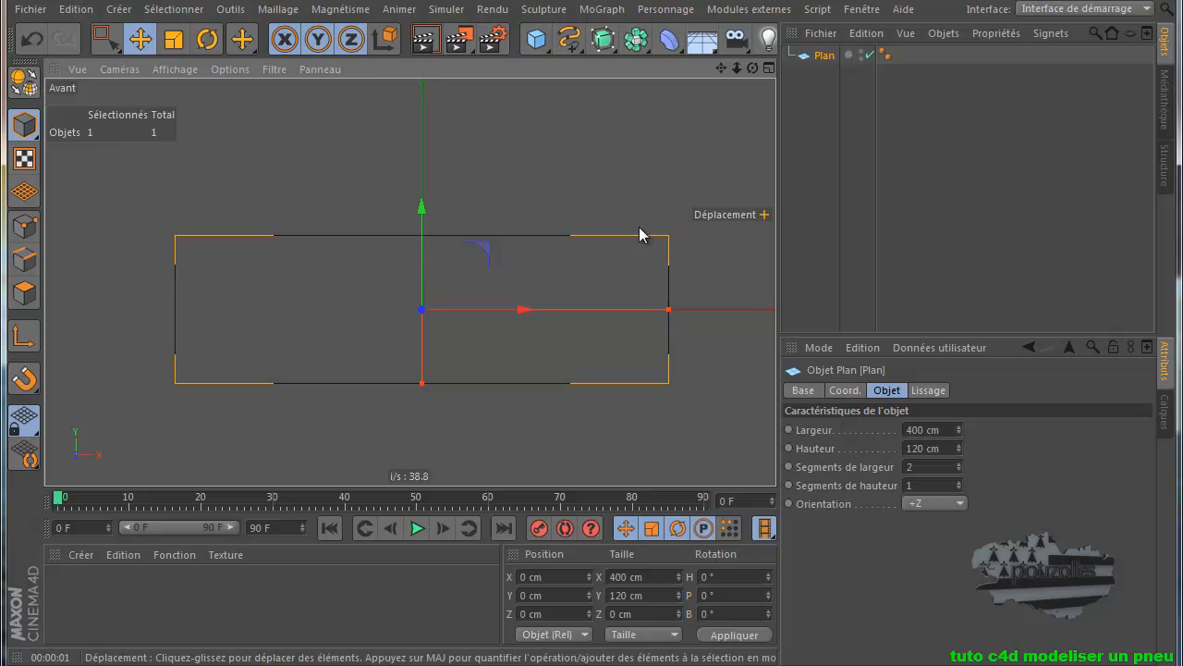
{"action": "left_click", "coordinate": [25, 85]}
{"action": "left_click", "coordinate": [25, 225]}
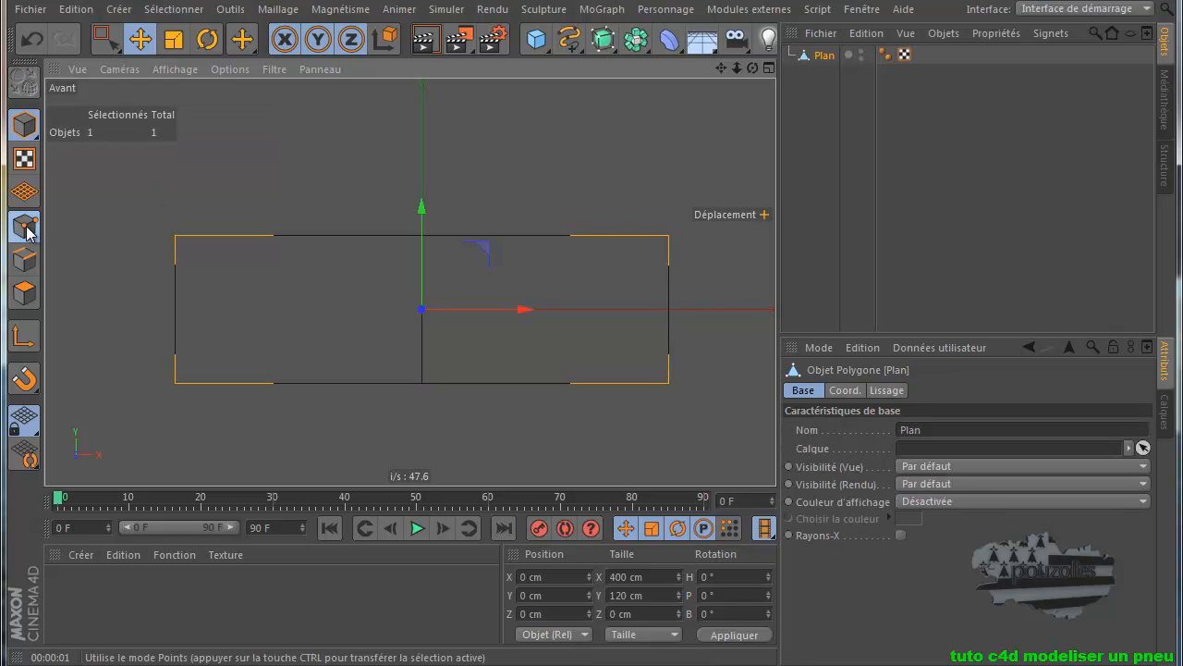
Delete the two points at the negative X end of the plane, keeping only its positive half.
{"action": "left_click", "coordinate": [115, 45]}
{"action": "left_click_drag", "start_coordinate": [228, 176], "coordinate": [139, 411]}
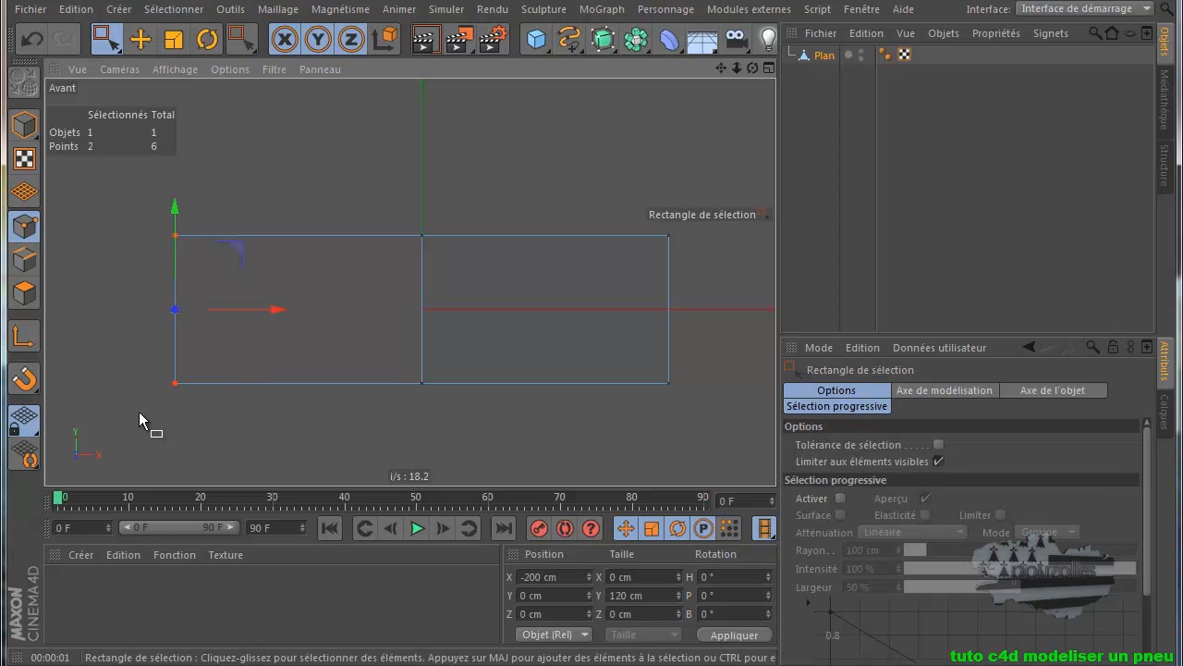
{"action": "key", "text": "Delete"}
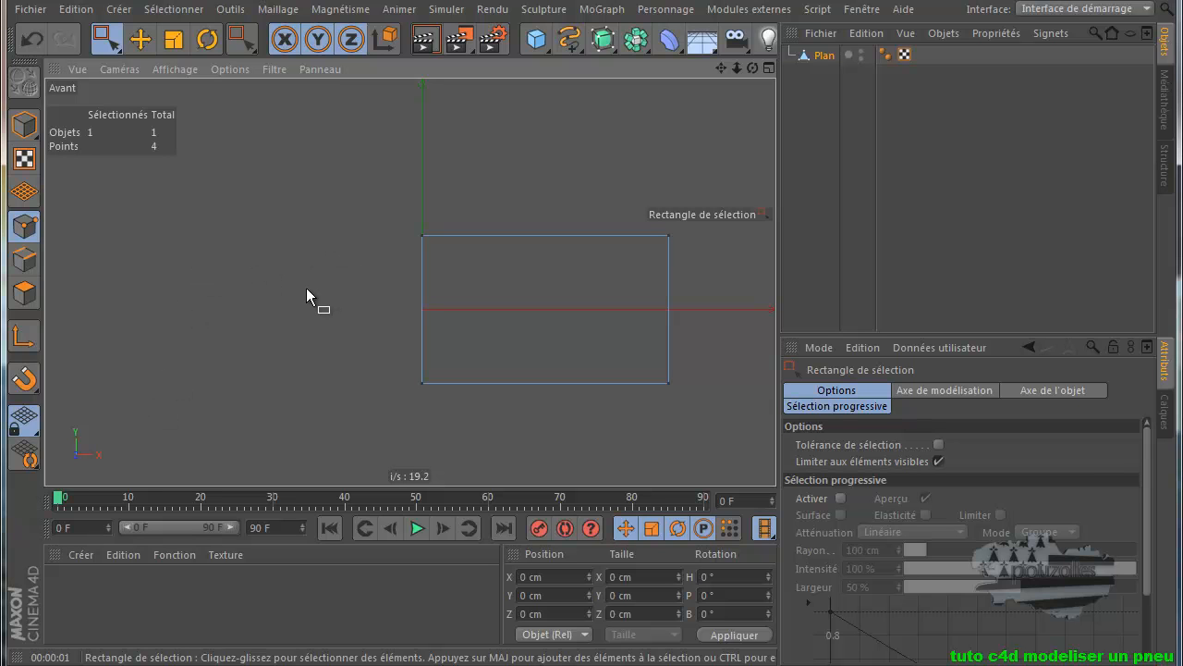
Start the Knife tool and check its snapping options for vertices and edges (Magnétisme sommet and Magnétisme arête).
{"action": "key", "text": "k"}
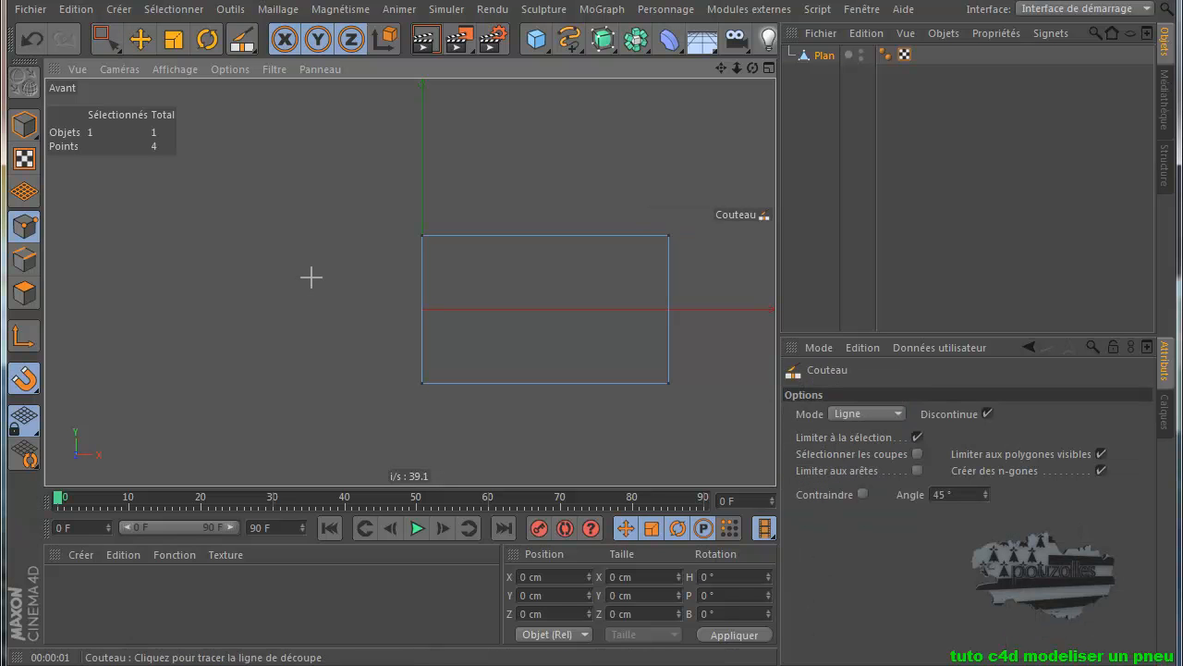
{"action": "left_click", "coordinate": [21, 379]}
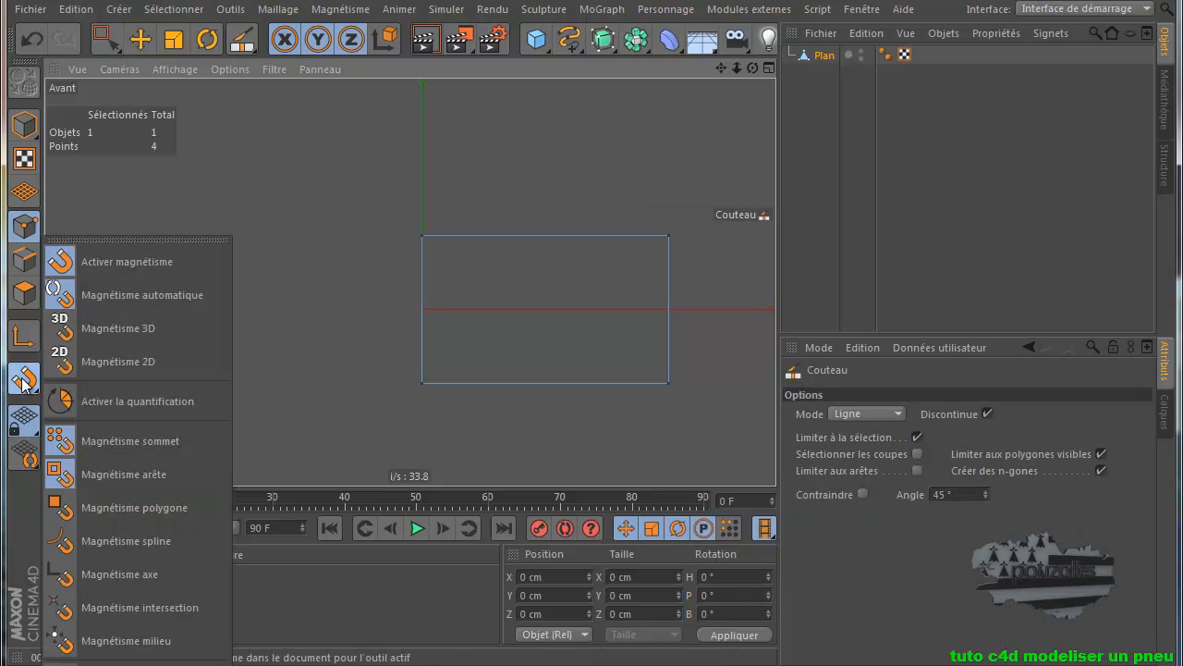
{"action": "left_click", "coordinate": [130, 241]}
{"action": "left_click_drag", "start_coordinate": [130, 216], "coordinate": [192, 160]}
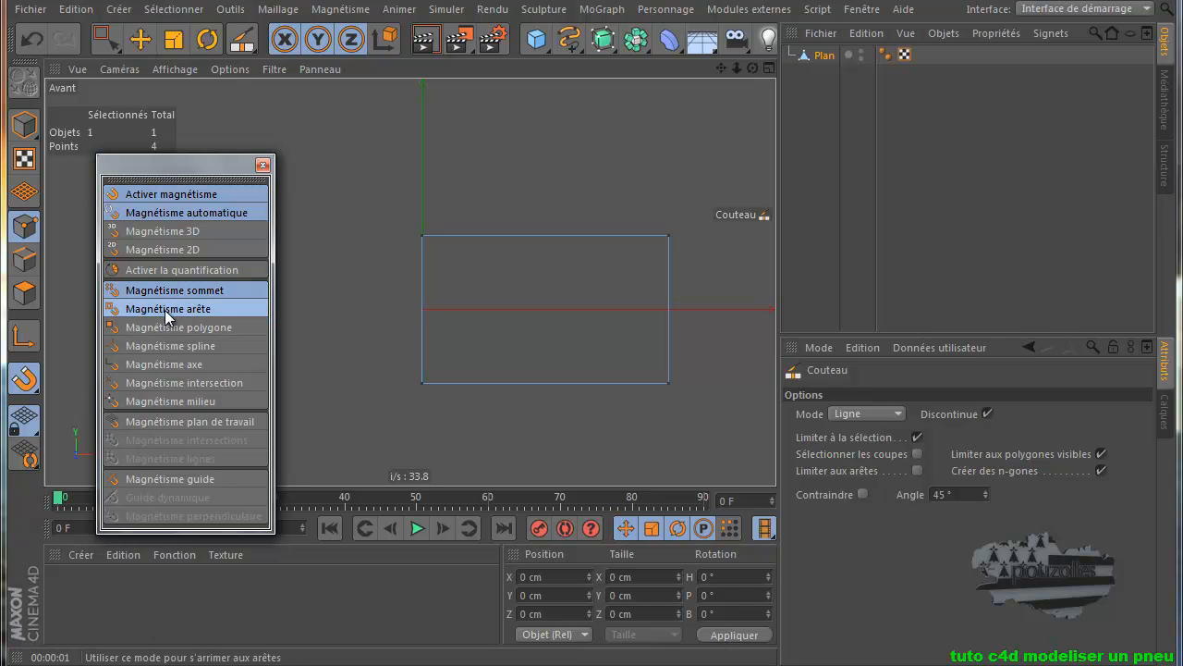
{"action": "left_click", "coordinate": [262, 166]}
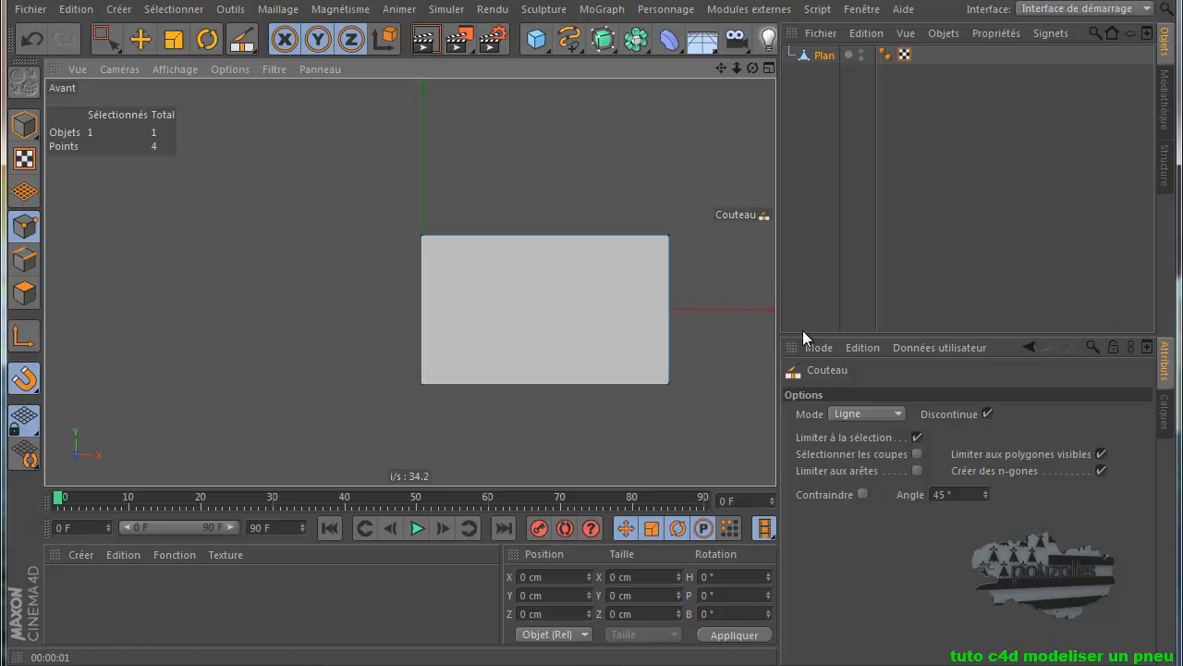
Set the Knife to Boucle mode and make six vertical cuts across the plane, paired into three narrow strips.
{"action": "left_click", "coordinate": [873, 413]}
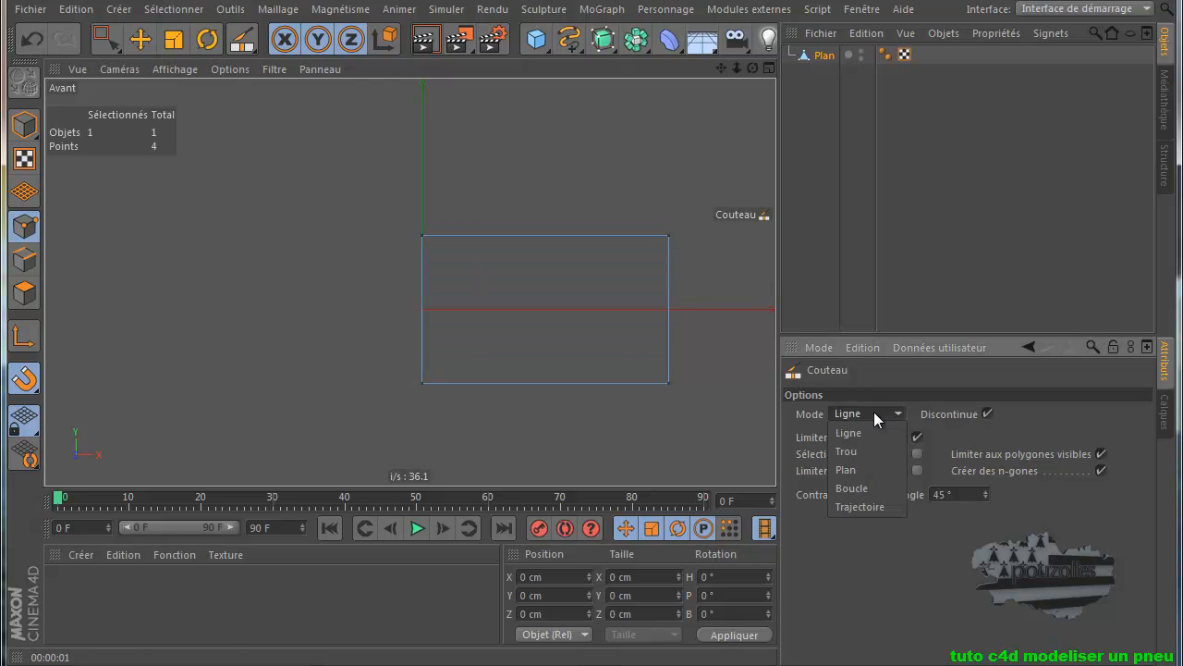
{"action": "left_click", "coordinate": [860, 489]}
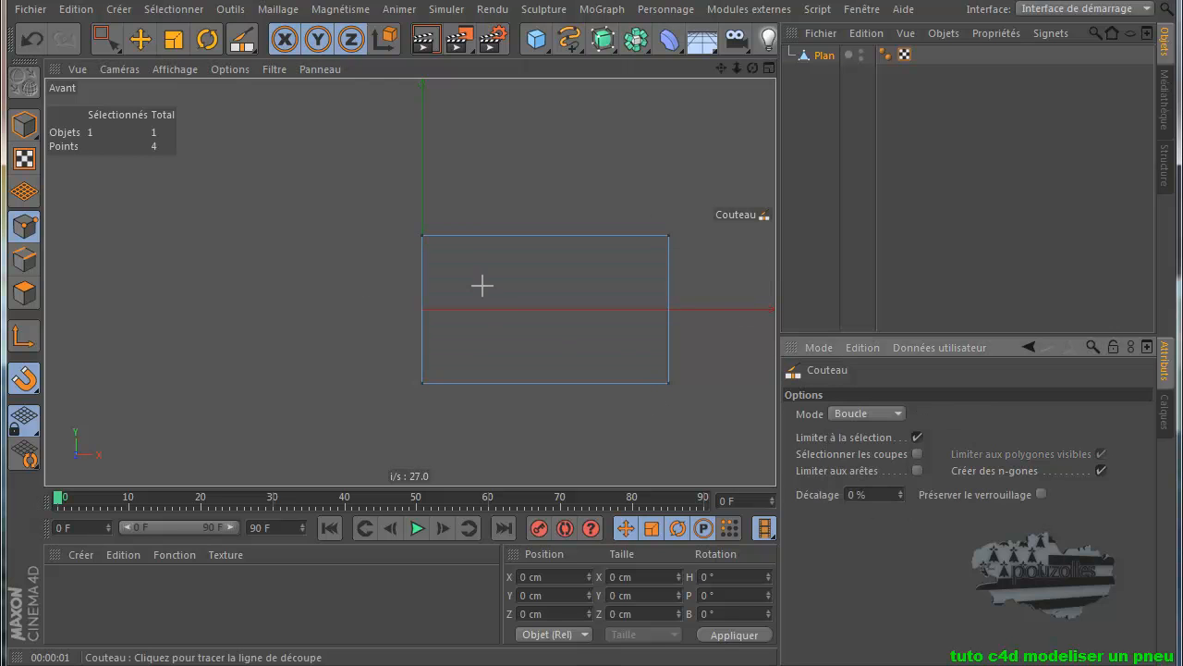
{"action": "left_click", "coordinate": [487, 240]}
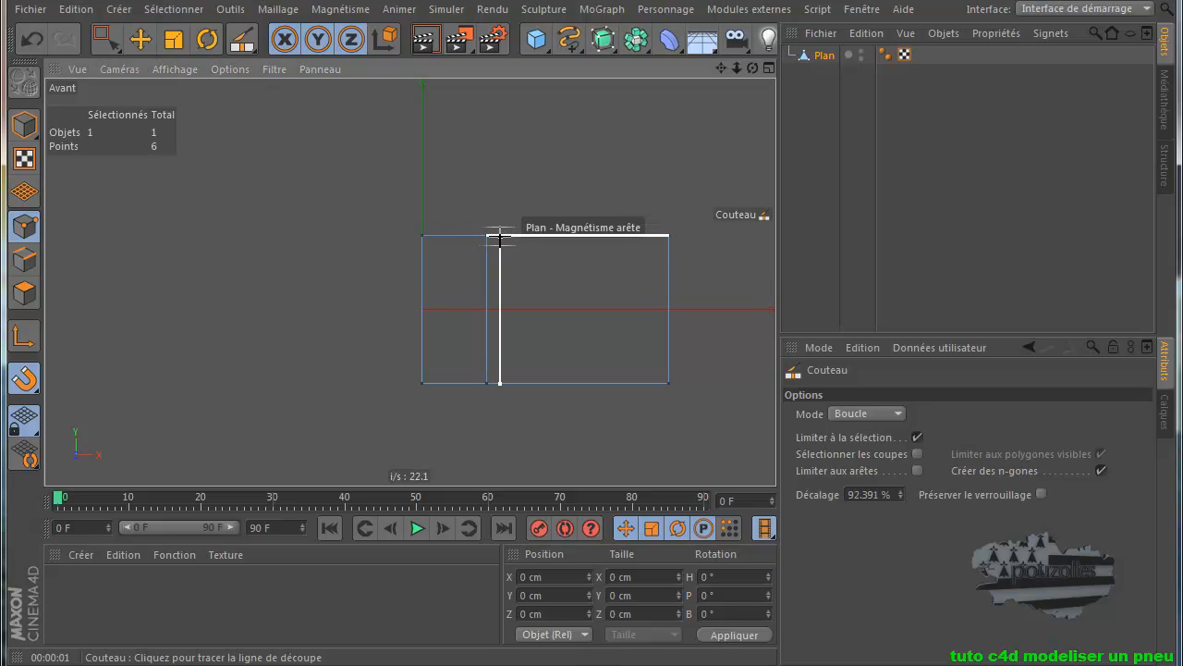
{"action": "left_click", "coordinate": [505, 239]}
{"action": "left_click", "coordinate": [557, 239]}
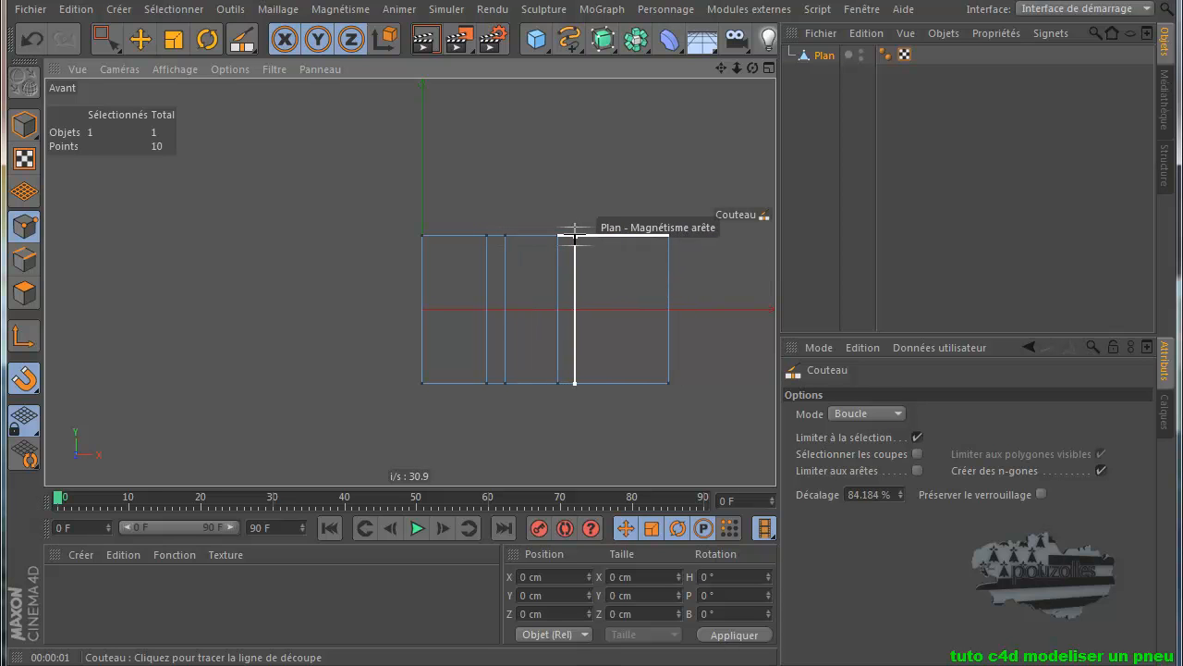
{"action": "left_click", "coordinate": [575, 238]}
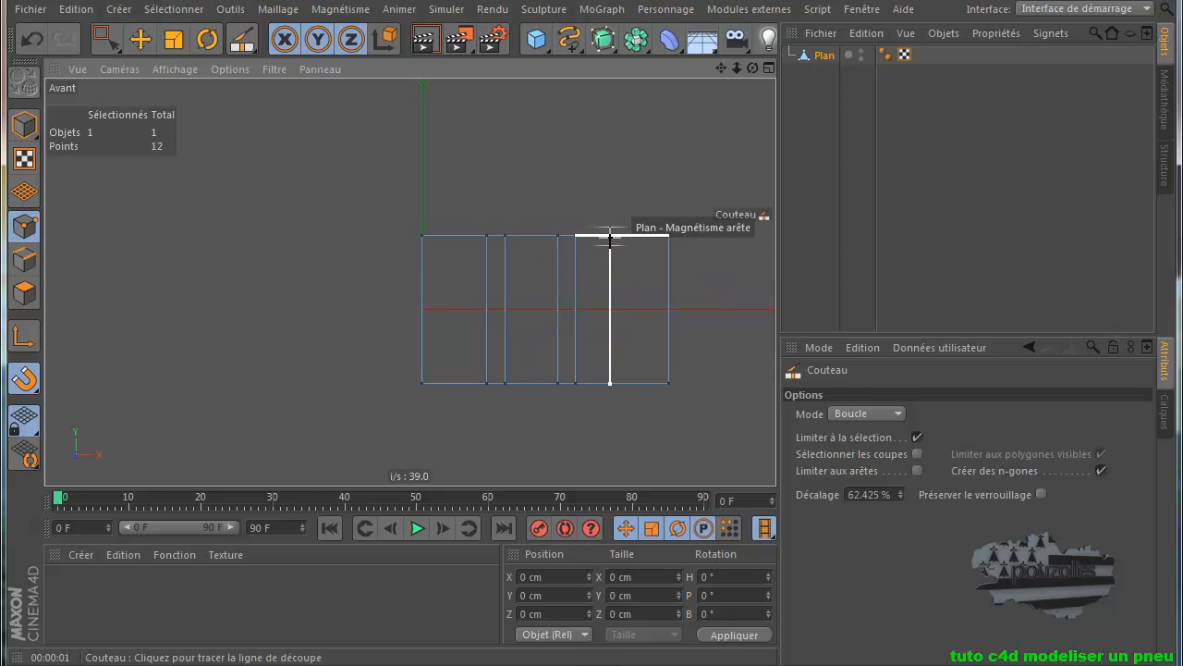
{"action": "left_click", "coordinate": [610, 238]}
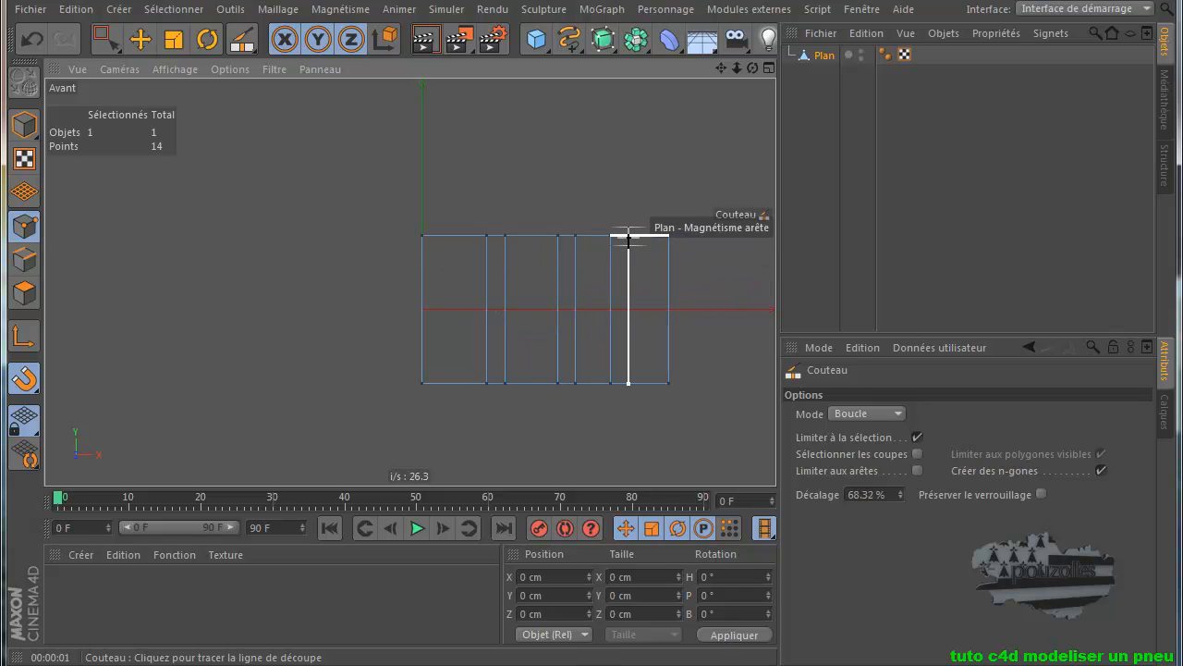
{"action": "left_click", "coordinate": [630, 239]}
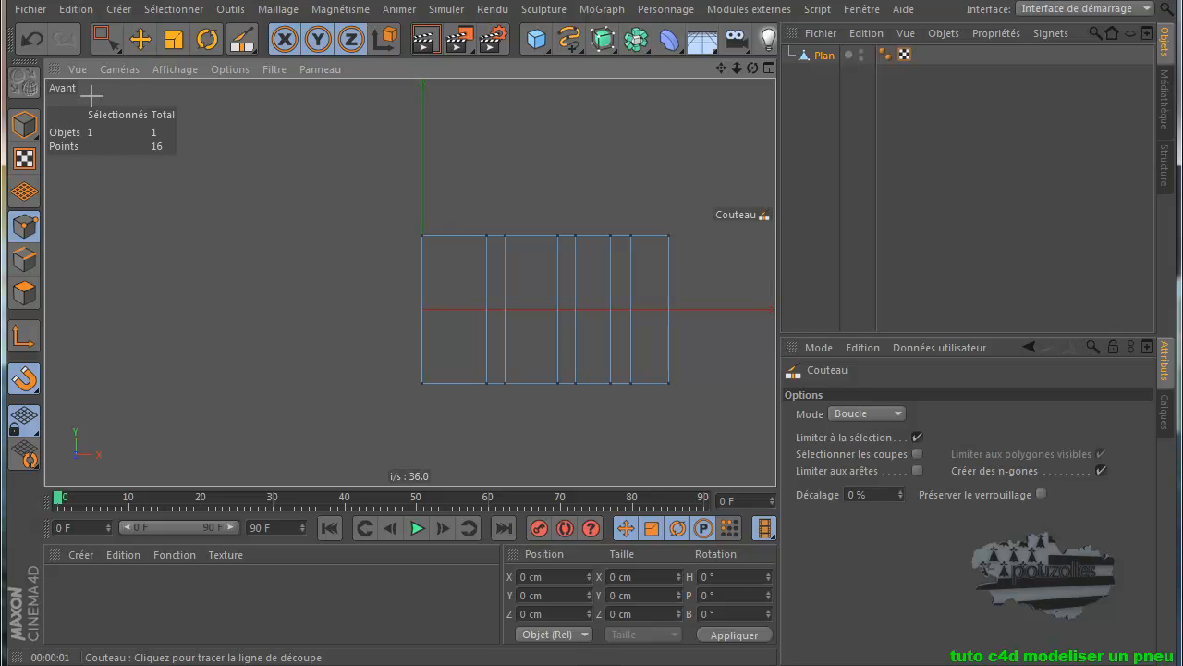
Move the point groups of the two narrow strips nearest the Y axis closer to the centre line.
{"action": "left_click", "coordinate": [107, 37]}
{"action": "left_click_drag", "start_coordinate": [535, 204], "coordinate": [470, 420]}
{"action": "left_click_drag", "start_coordinate": [592, 315], "coordinate": [577, 312]}
{"action": "left_click_drag", "start_coordinate": [601, 211], "coordinate": [535, 434]}
{"action": "left_click_drag", "start_coordinate": [652, 315], "coordinate": [626, 316]}
Widen the middle narrow strip by moving its outer points to about X 106.3 cm, and move the third strip to about X 140.7 cm.
{"action": "left_click_drag", "start_coordinate": [563, 198], "coordinate": [542, 409]}
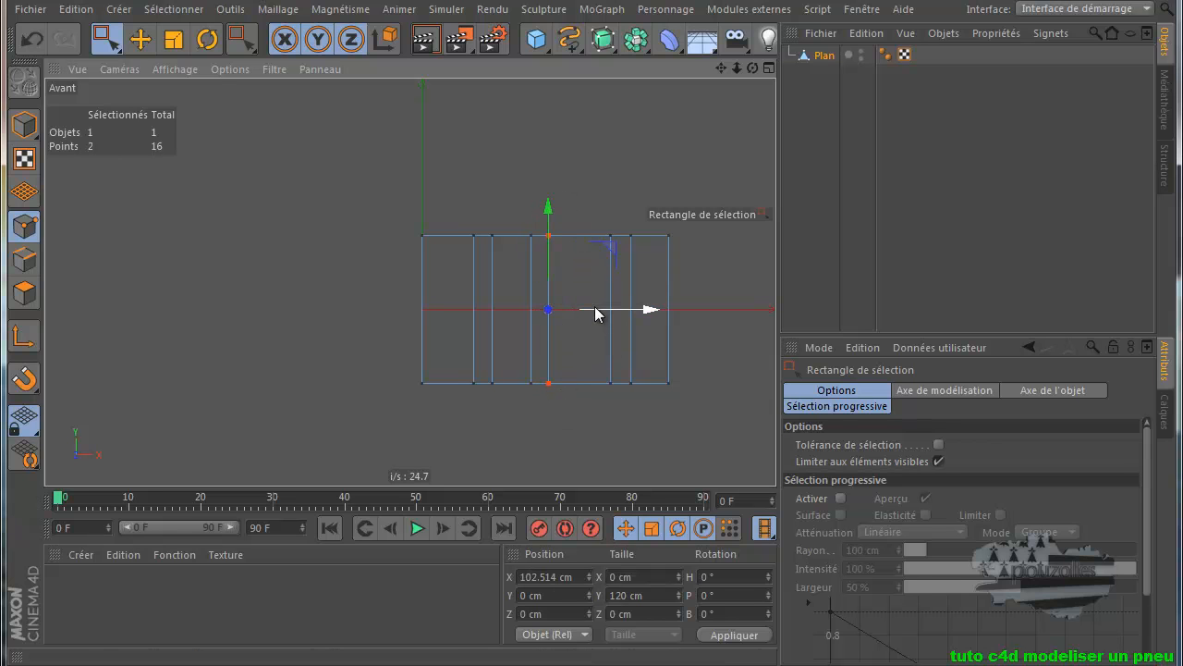
{"action": "left_click_drag", "start_coordinate": [595, 314], "coordinate": [600, 314]}
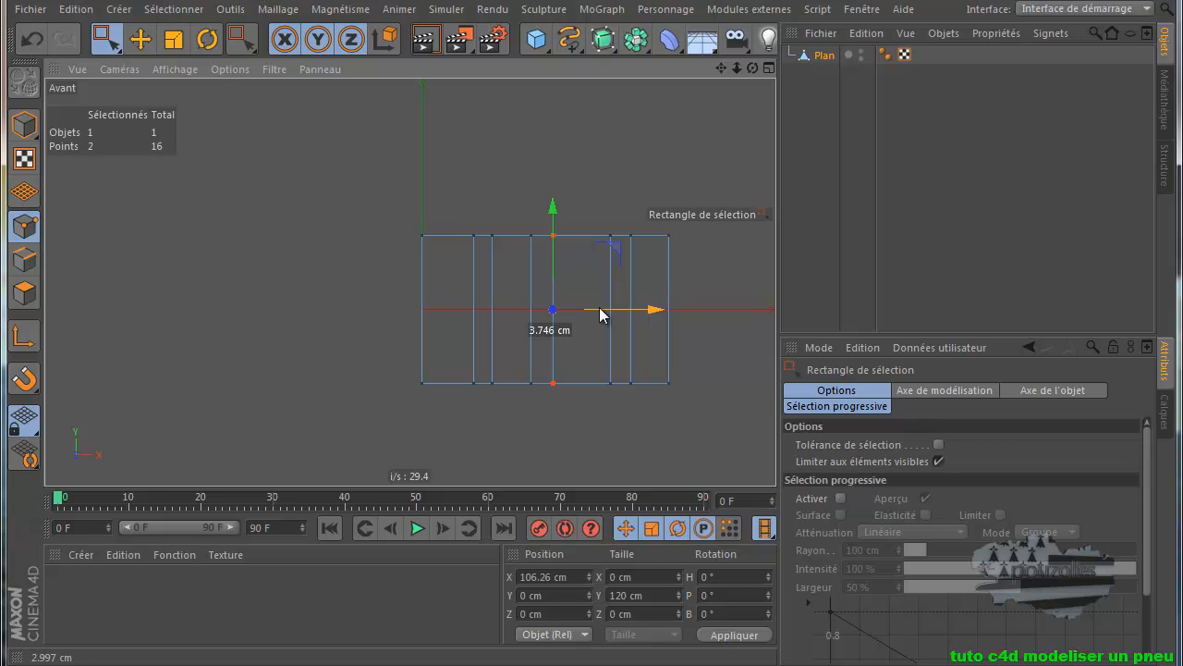
{"action": "left_click_drag", "start_coordinate": [600, 314], "coordinate": [601, 315]}
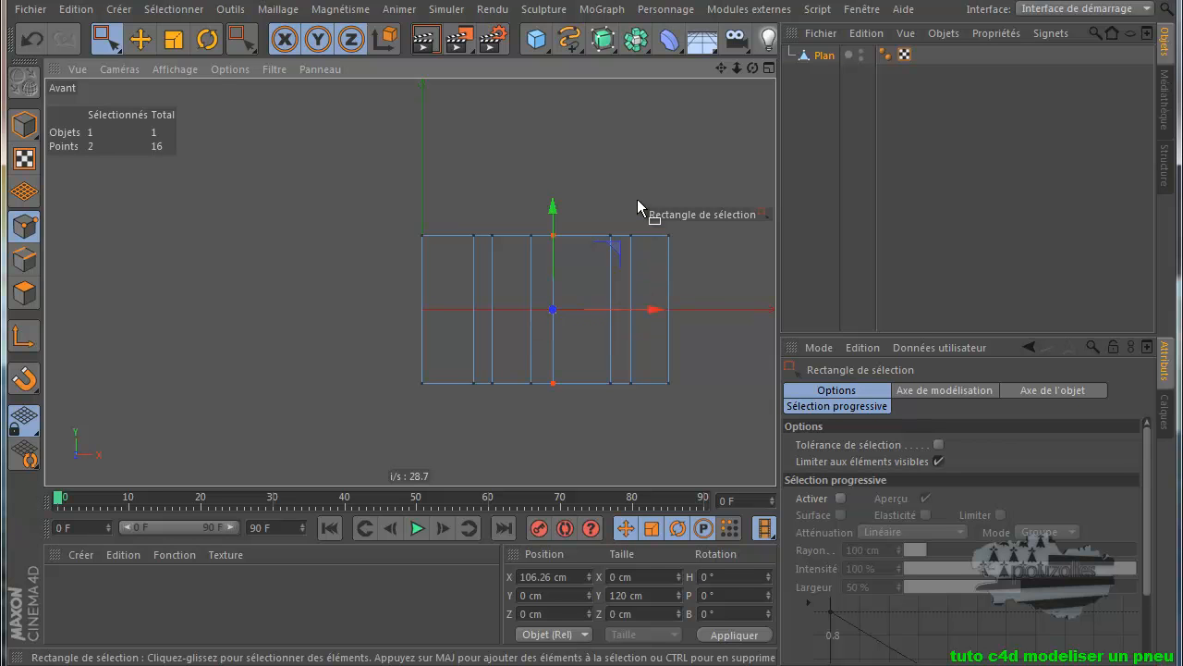
{"action": "left_click_drag", "start_coordinate": [637, 200], "coordinate": [588, 418]}
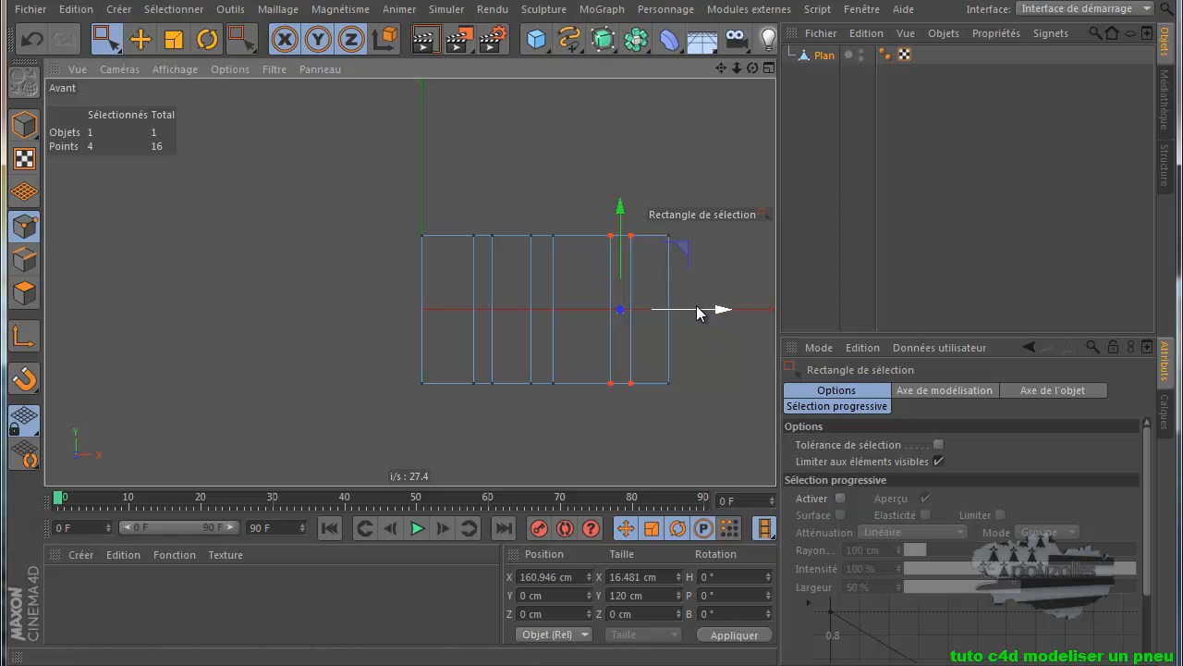
{"action": "left_click_drag", "start_coordinate": [699, 316], "coordinate": [676, 322]}
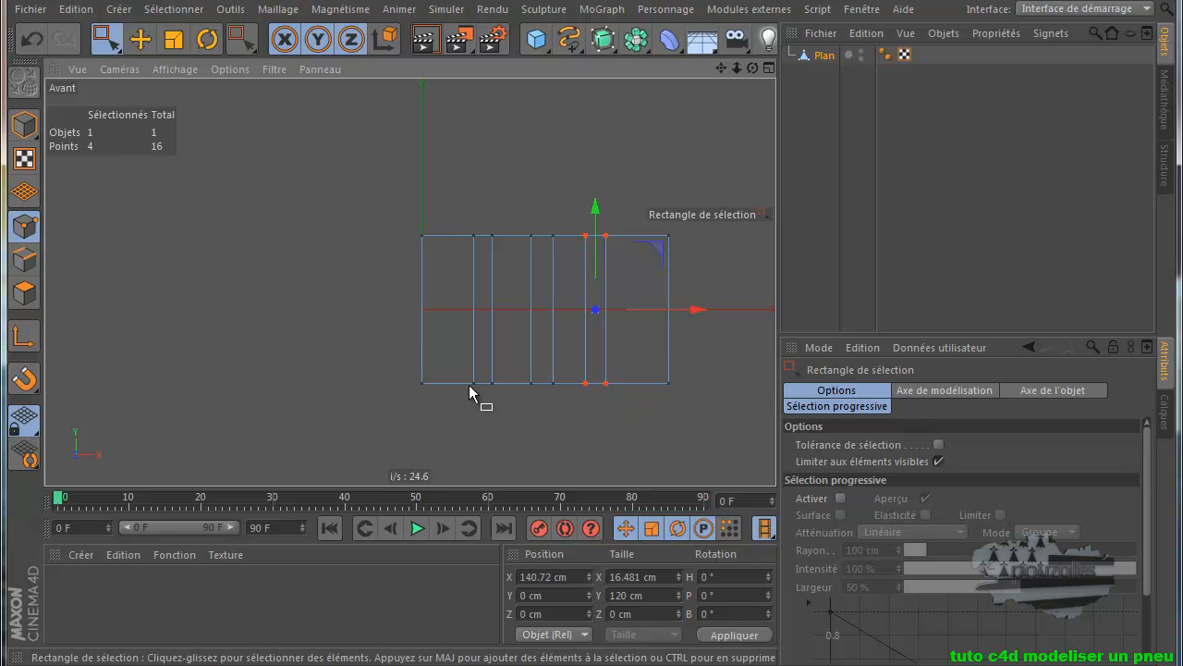
{"action": "left_click_drag", "start_coordinate": [240, 39], "coordinate": [317, 104]}
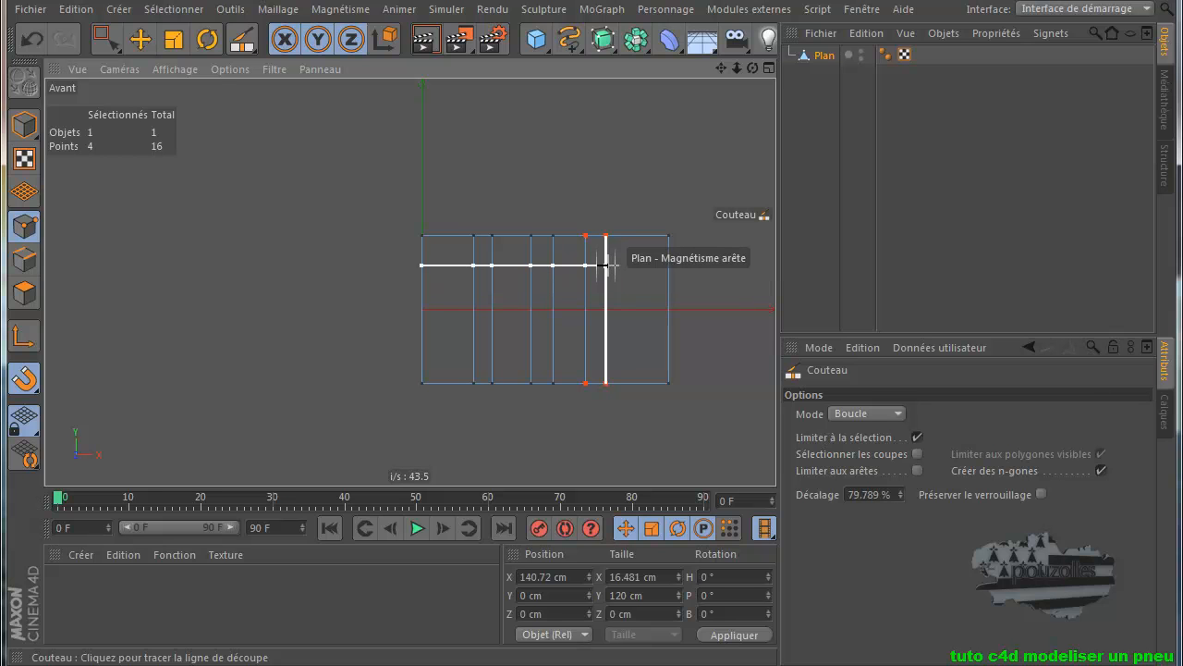
{"action": "left_click", "coordinate": [610, 268]}
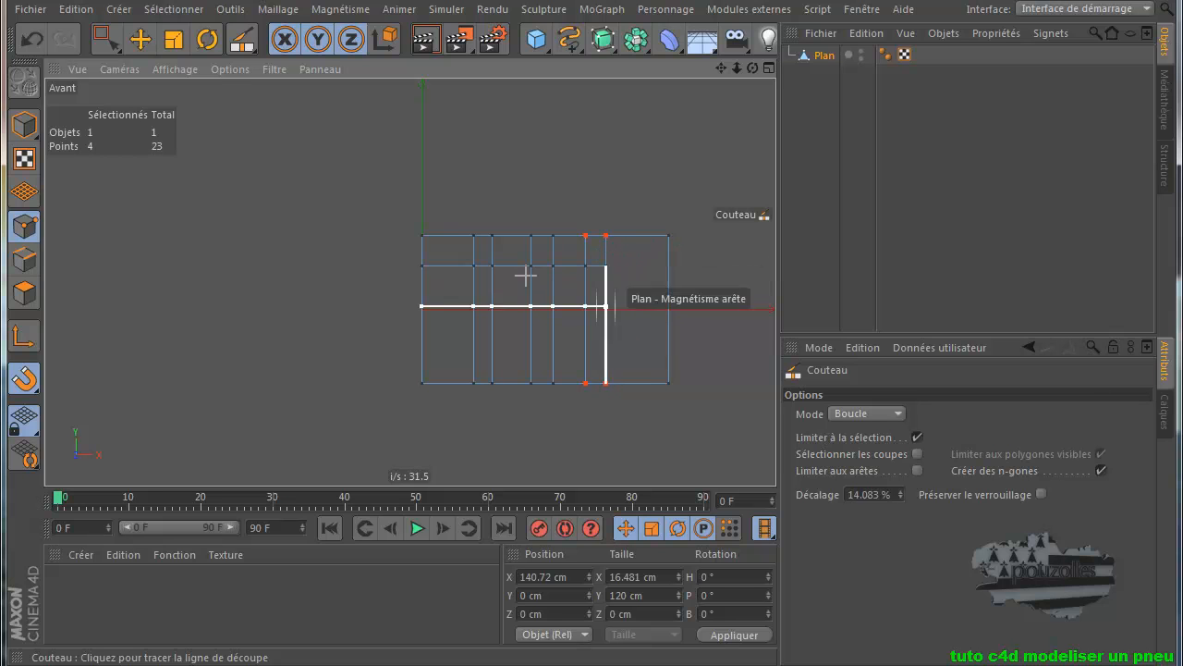
{"action": "left_click", "coordinate": [32, 39]}
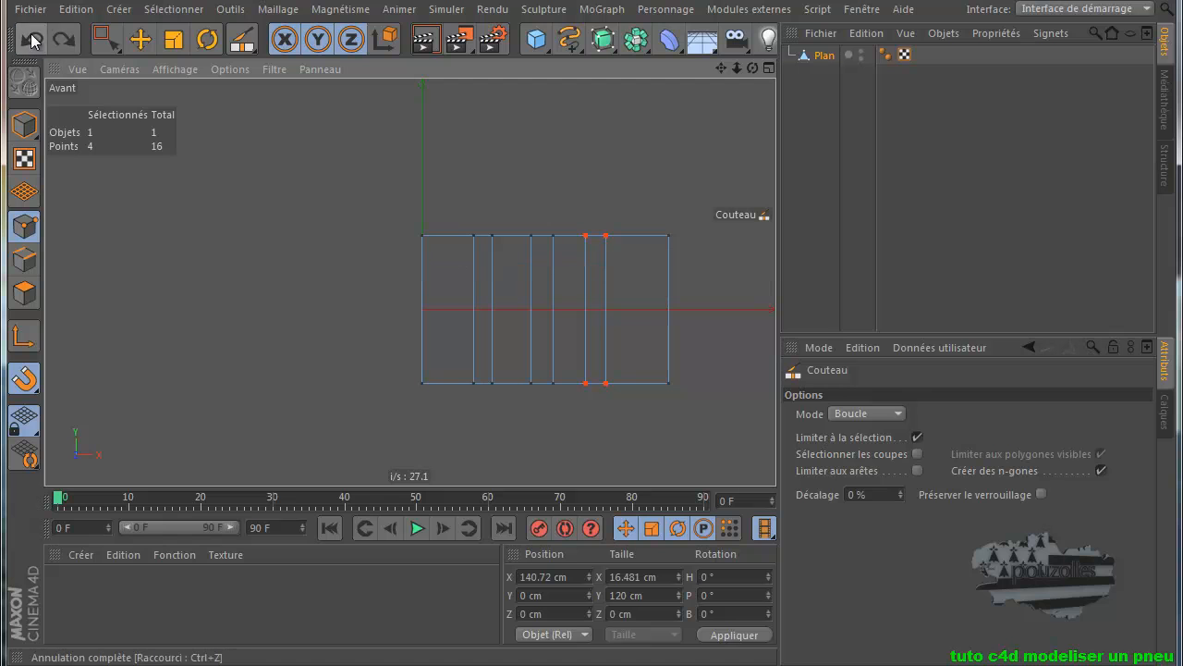
Set the Knife to Ligne mode and cut two descending diagonal lines from the third strip's outer edge to the plane's outer edge.
{"action": "left_click", "coordinate": [867, 413]}
{"action": "left_click", "coordinate": [871, 431]}
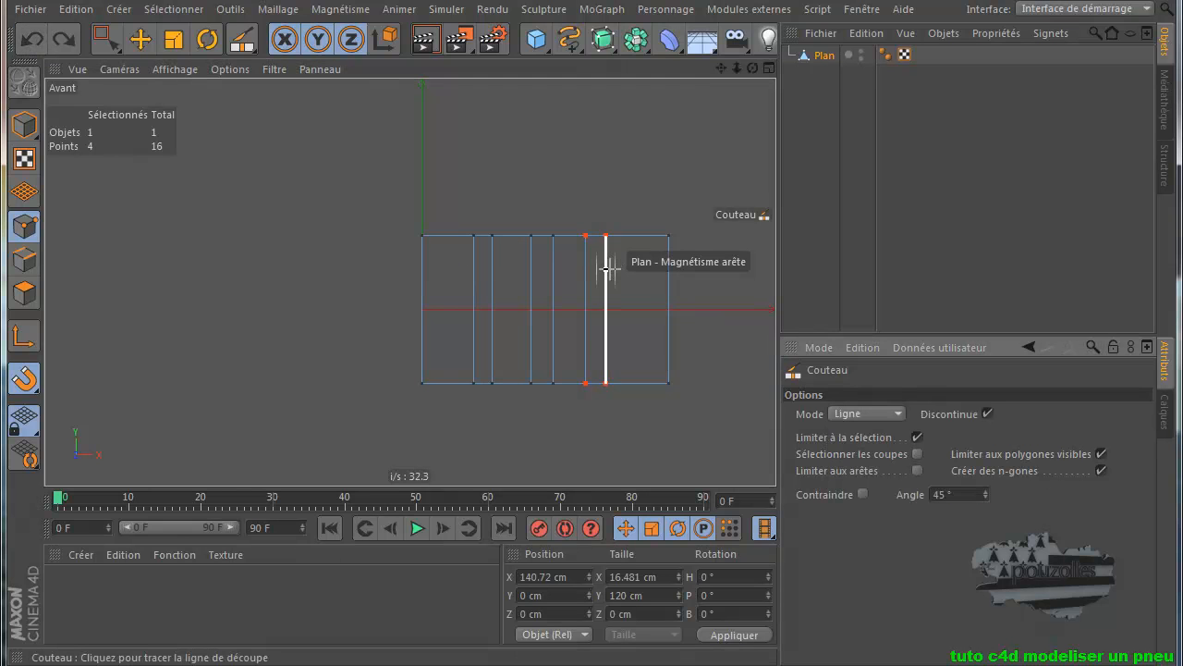
{"action": "left_click_drag", "start_coordinate": [606, 268], "coordinate": [664, 352]}
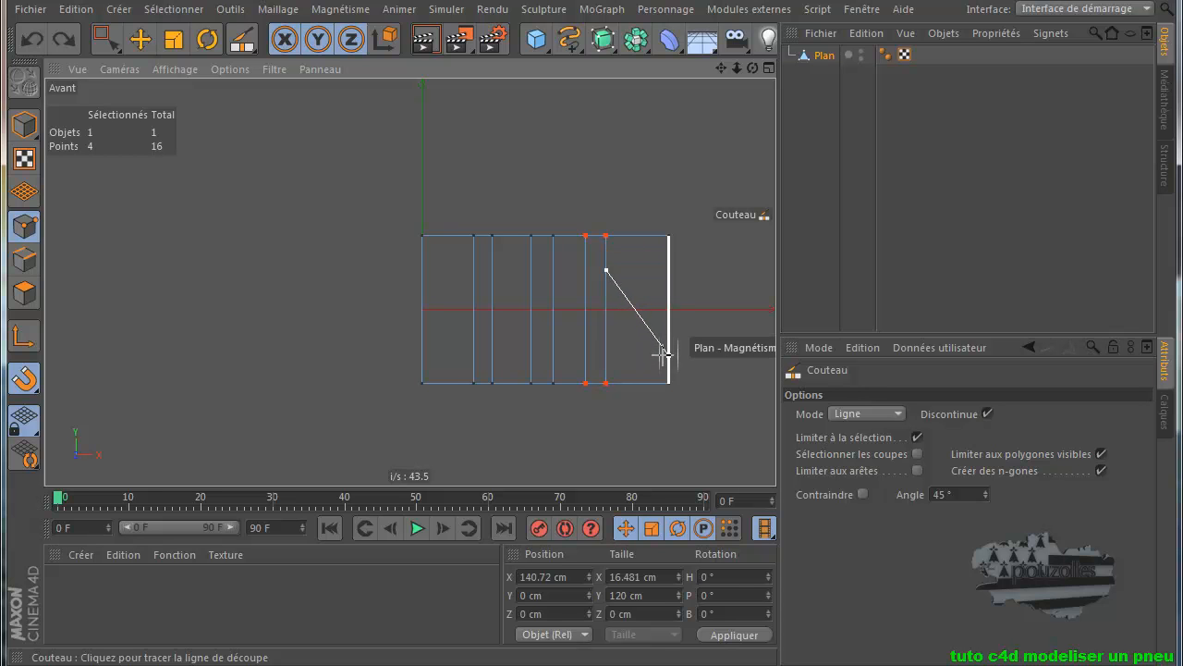
{"action": "left_click_drag", "start_coordinate": [663, 352], "coordinate": [662, 353]}
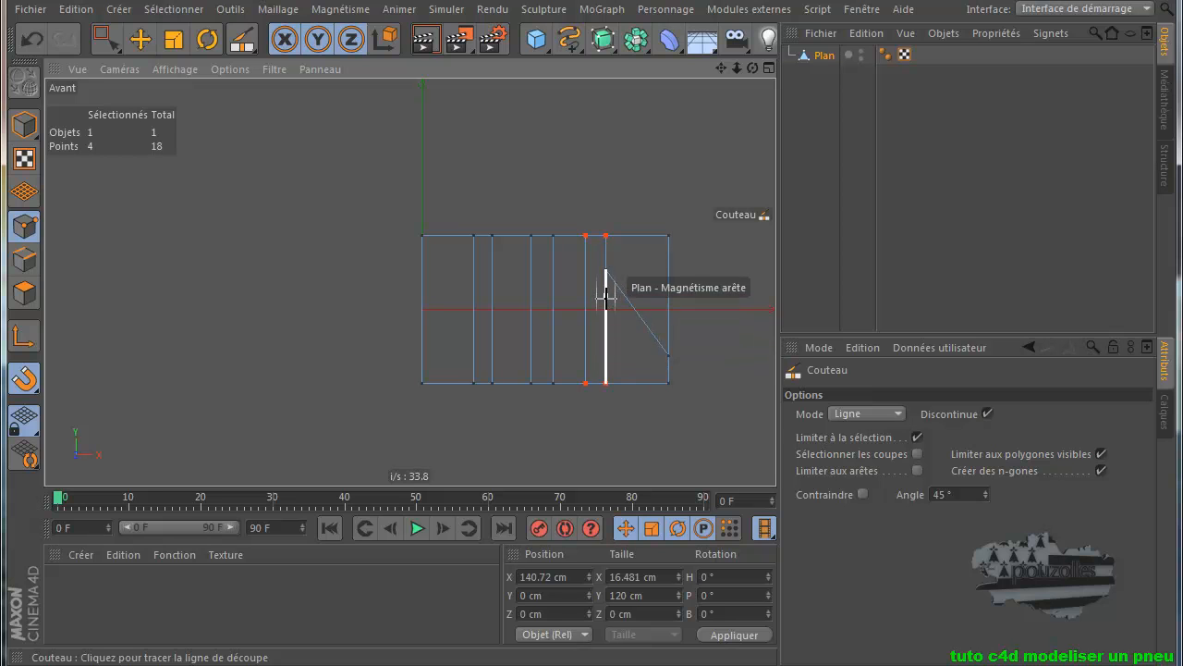
{"action": "left_click_drag", "start_coordinate": [607, 301], "coordinate": [668, 370]}
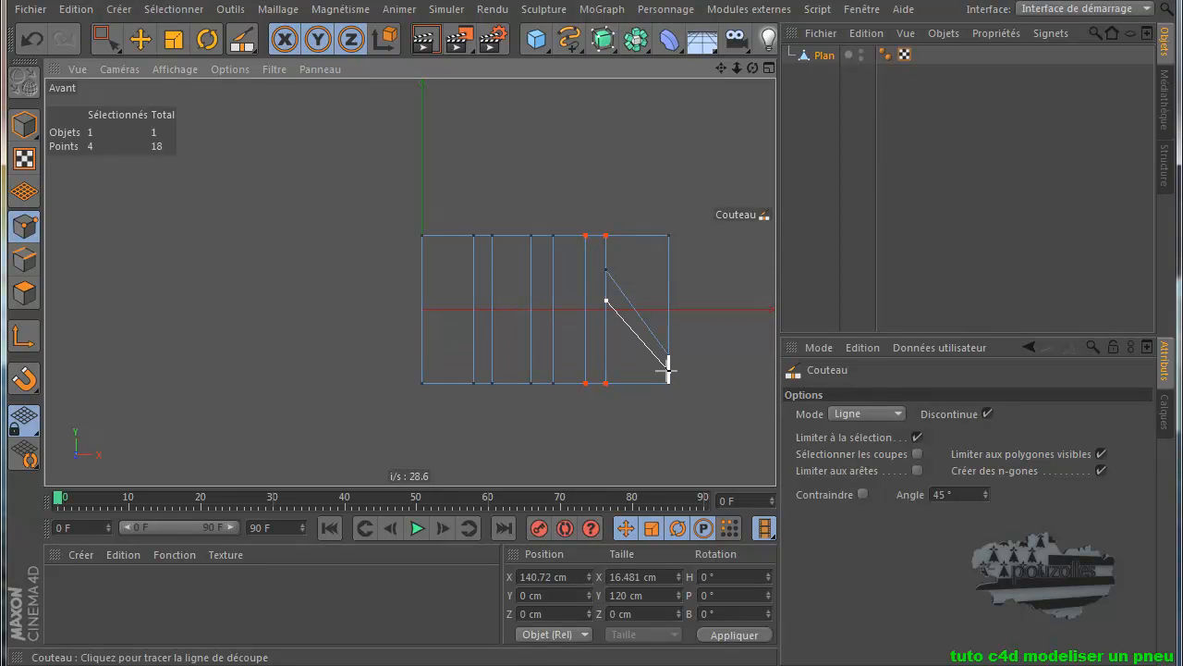
{"action": "left_click_drag", "start_coordinate": [667, 370], "coordinate": [668, 370]}
Raise the diagonal cuts' endpoints, centring the inner pair at about Y 27.9 cm and placing the upper outer point at about Y -18.2 cm.
{"action": "left_click", "coordinate": [106, 38]}
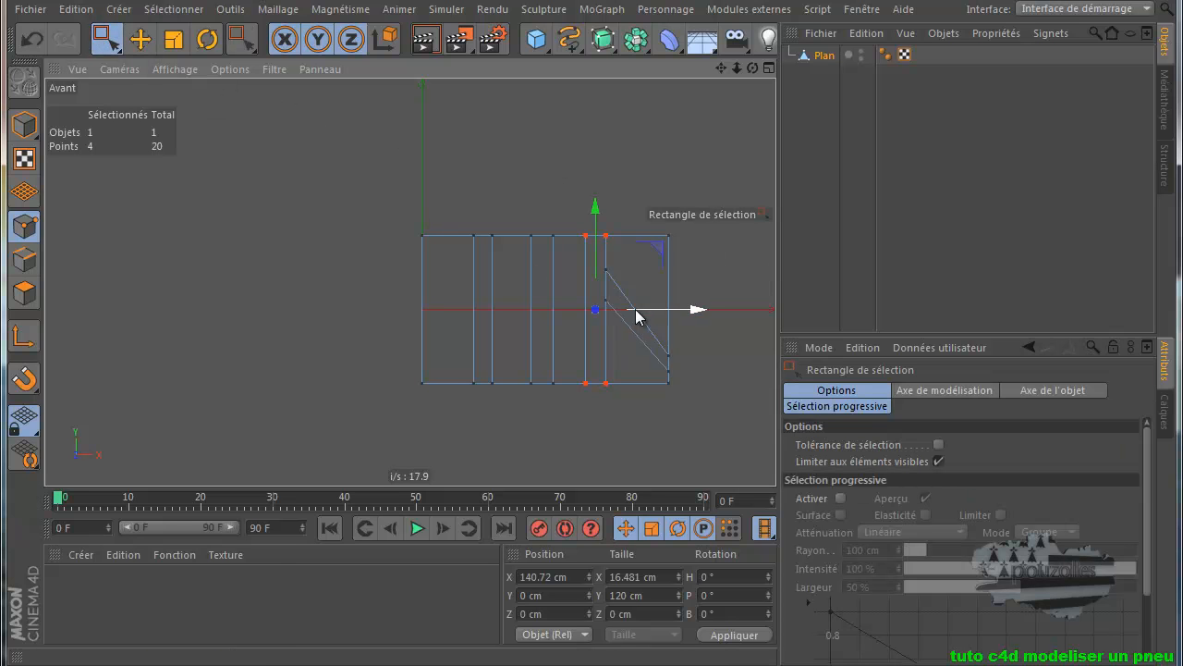
{"action": "left_click_drag", "start_coordinate": [683, 331], "coordinate": [653, 382]}
{"action": "left_click_drag", "start_coordinate": [669, 261], "coordinate": [589, 320]}
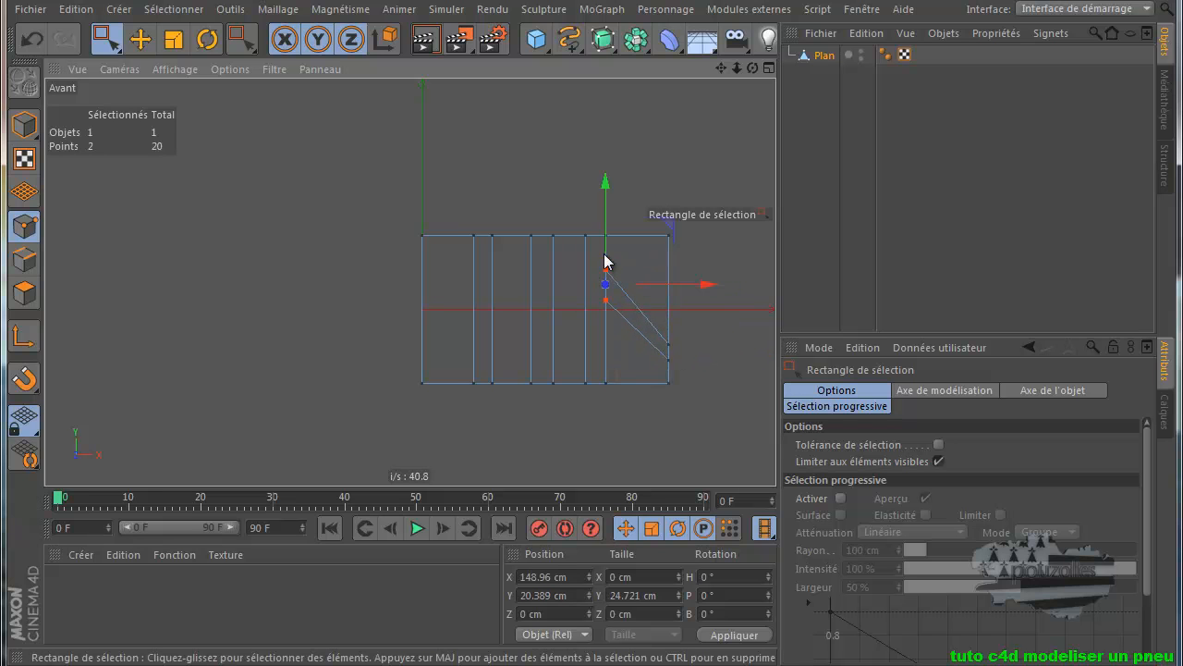
{"action": "left_click_drag", "start_coordinate": [605, 187], "coordinate": [605, 178]}
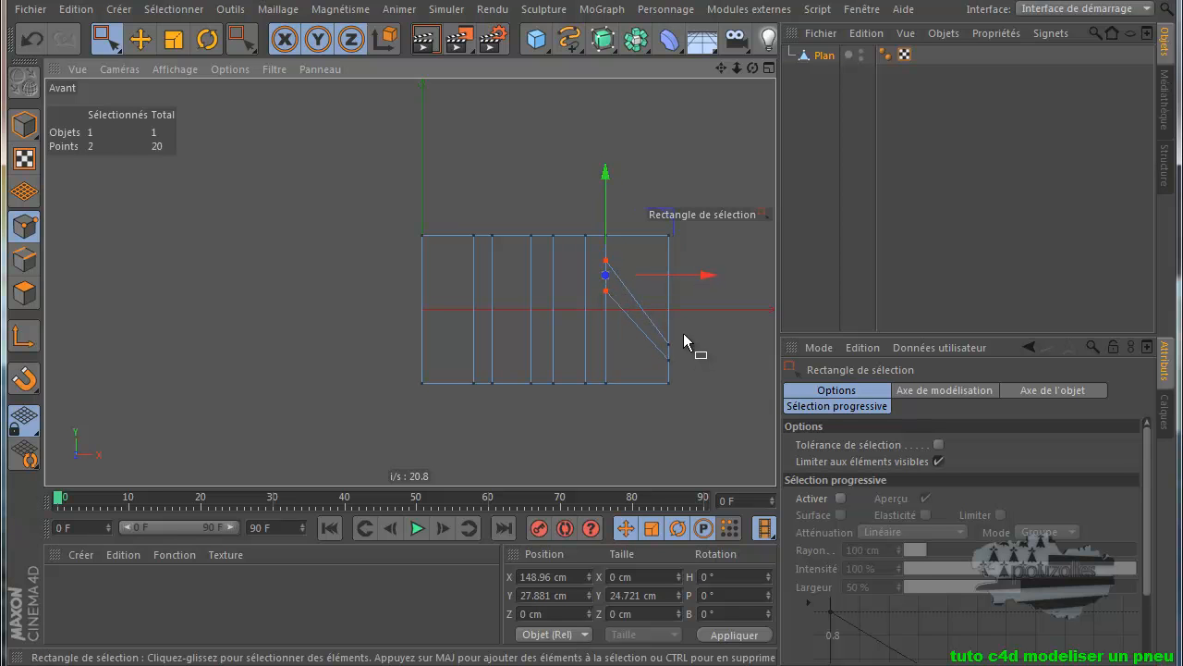
{"action": "left_click_drag", "start_coordinate": [658, 333], "coordinate": [688, 369]}
{"action": "left_click_drag", "start_coordinate": [669, 252], "coordinate": [670, 239]}
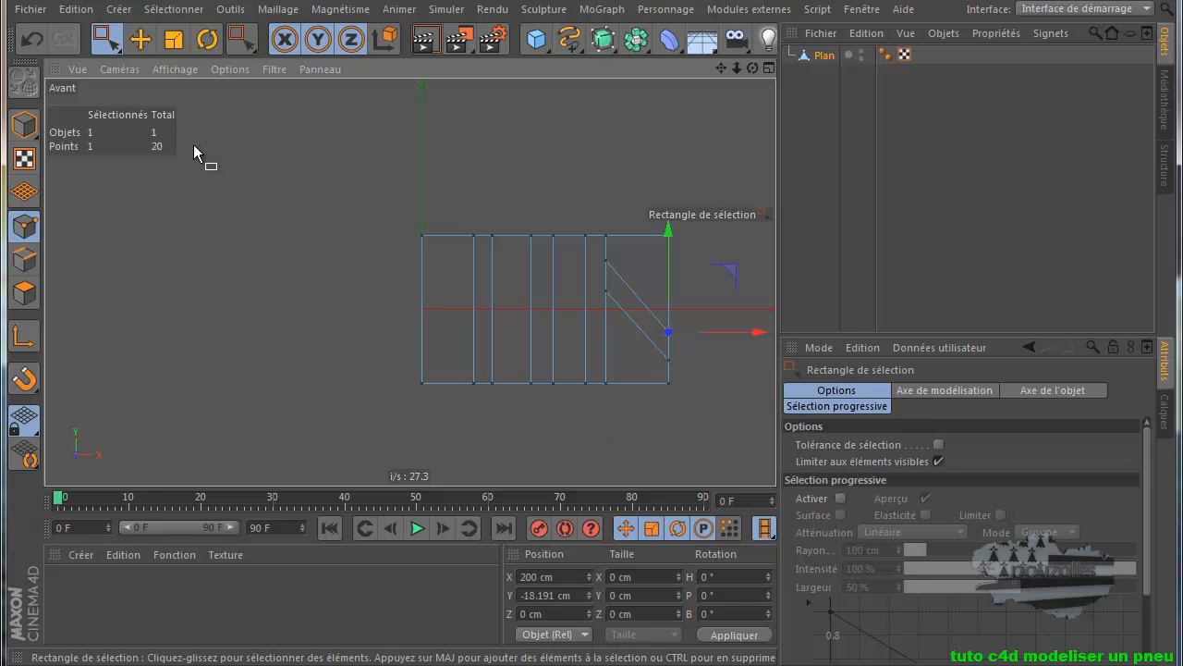
Show the cut plane enlarged in the perspective view and switch to Polygons mode with the Move tool.
{"action": "middle_click", "coordinate": [185, 213]}
{"action": "middle_click", "coordinate": [301, 225]}
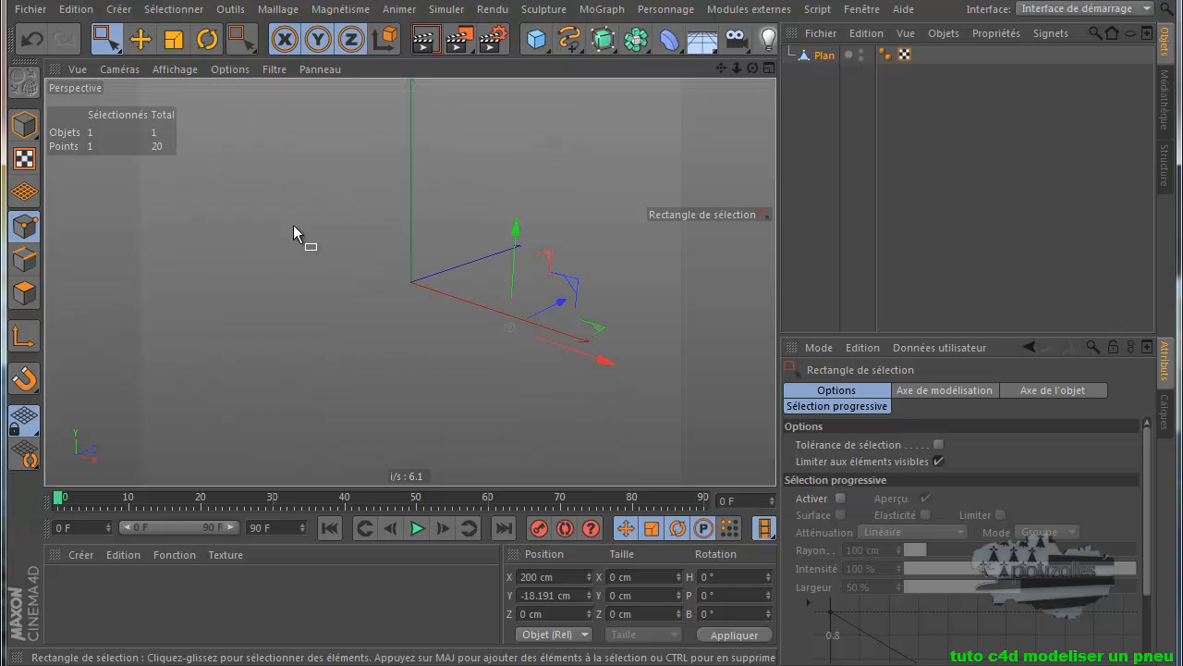
{"action": "scroll", "coordinate": [442, 299], "scroll_direction": "up", "scroll_amount": 5}
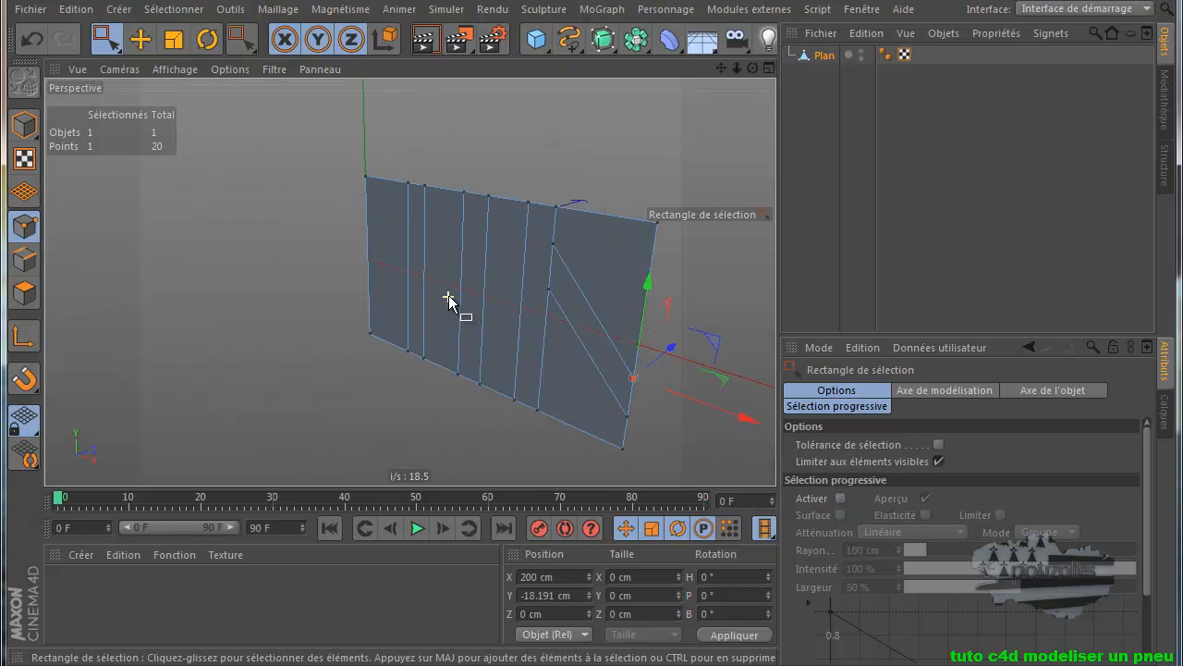
{"action": "scroll", "coordinate": [448, 294], "scroll_direction": "up", "scroll_amount": 1}
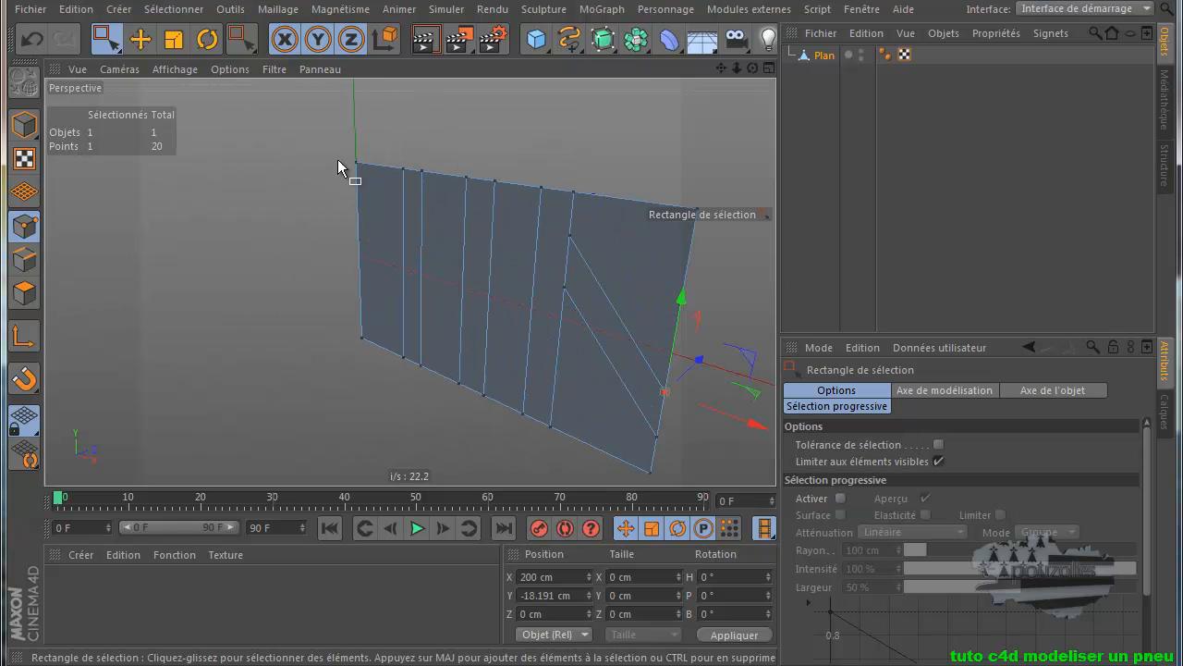
{"action": "left_click", "coordinate": [24, 292]}
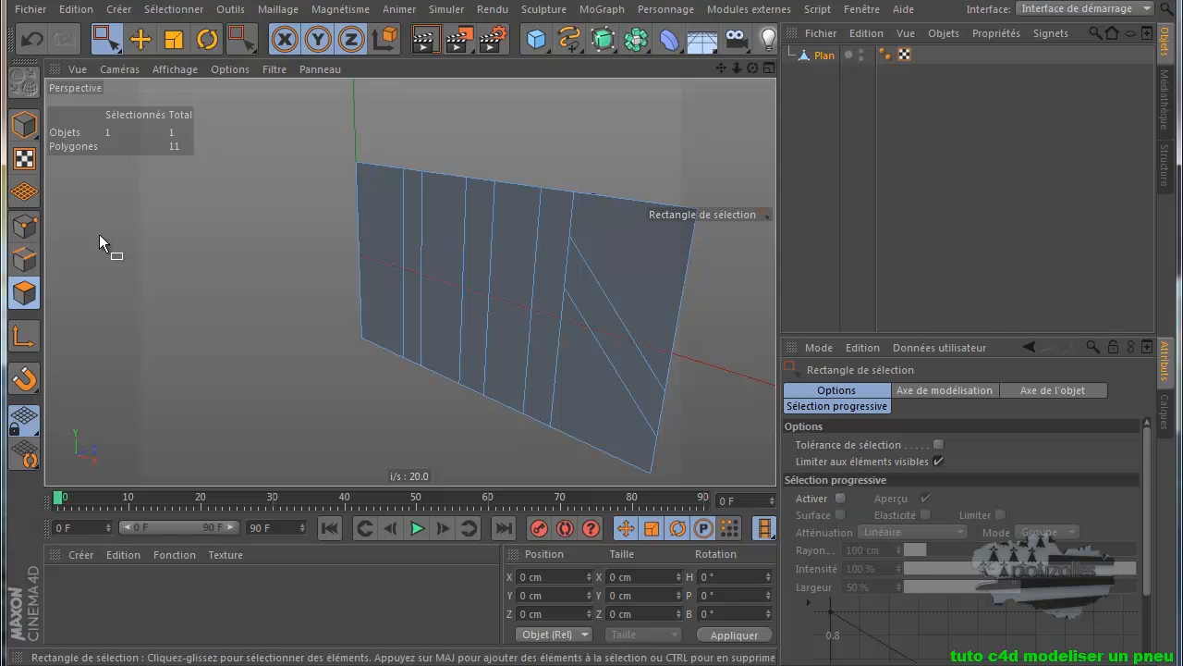
{"action": "left_click", "coordinate": [141, 39]}
{"action": "left_click", "coordinate": [372, 282]}
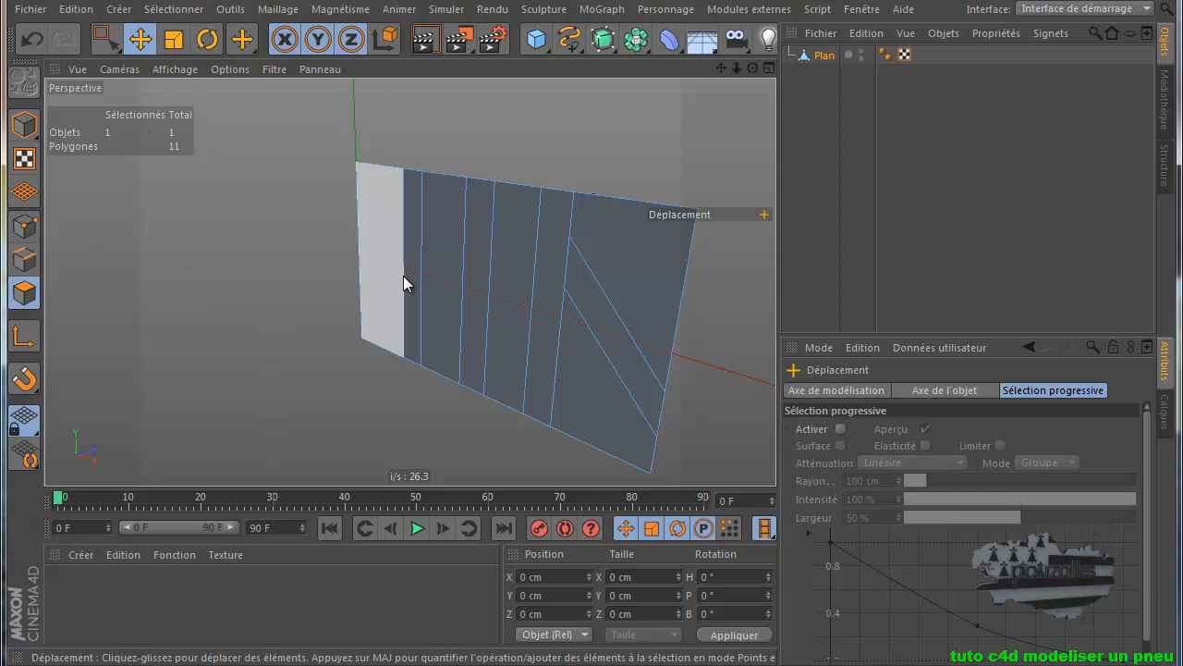
{"action": "left_click", "coordinate": [412, 280]}
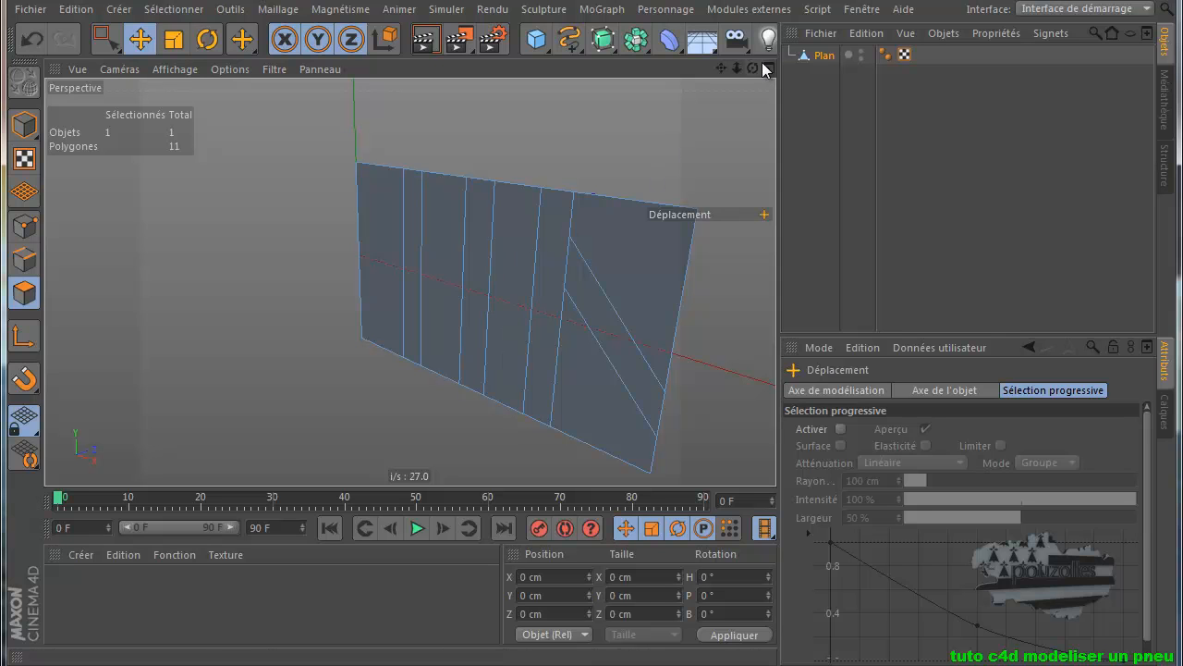
Select the plane's three wide vertical strips and the two outer blocks above and below the diagonal groove.
{"action": "left_click_drag", "start_coordinate": [752, 68], "coordinate": [592, 413]}
{"action": "left_click_drag", "start_coordinate": [718, 70], "coordinate": [584, 413]}
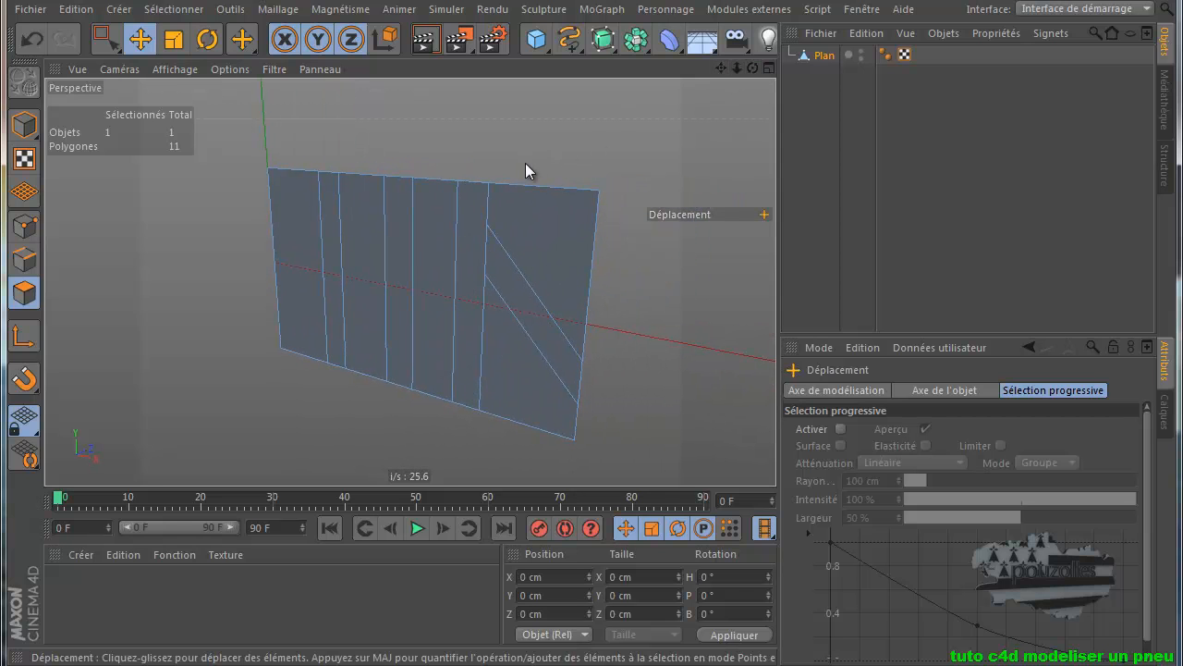
{"action": "left_click", "coordinate": [301, 262]}
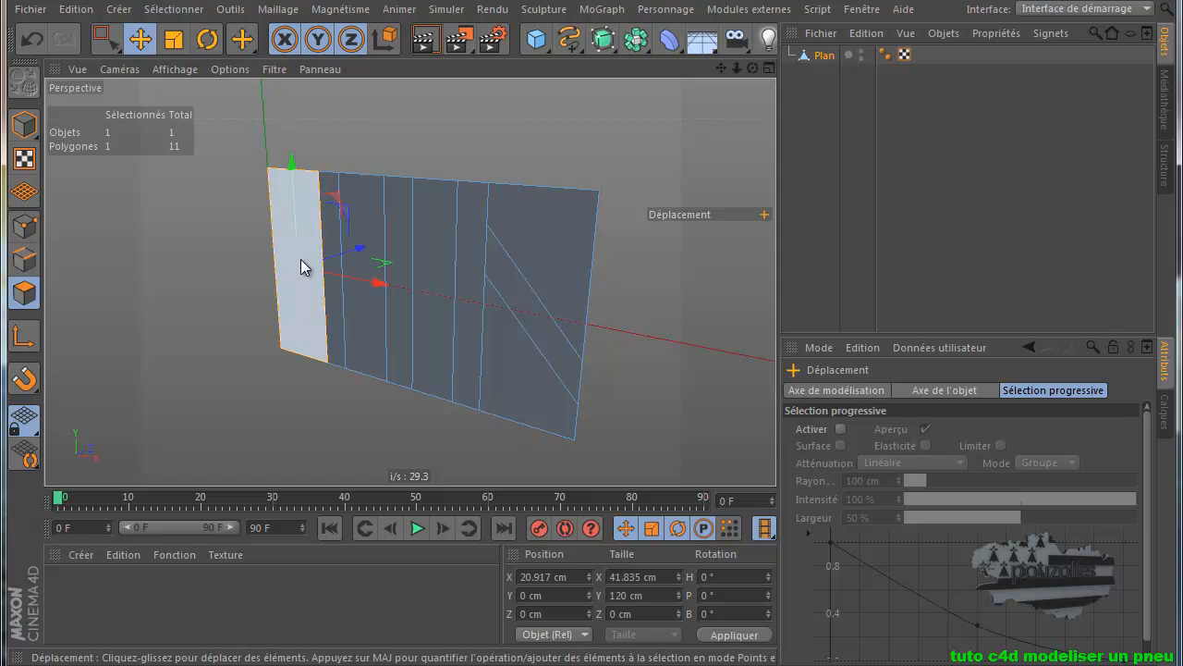
{"action": "left_click", "coordinate": [335, 319]}
{"action": "left_click", "coordinate": [363, 335]}
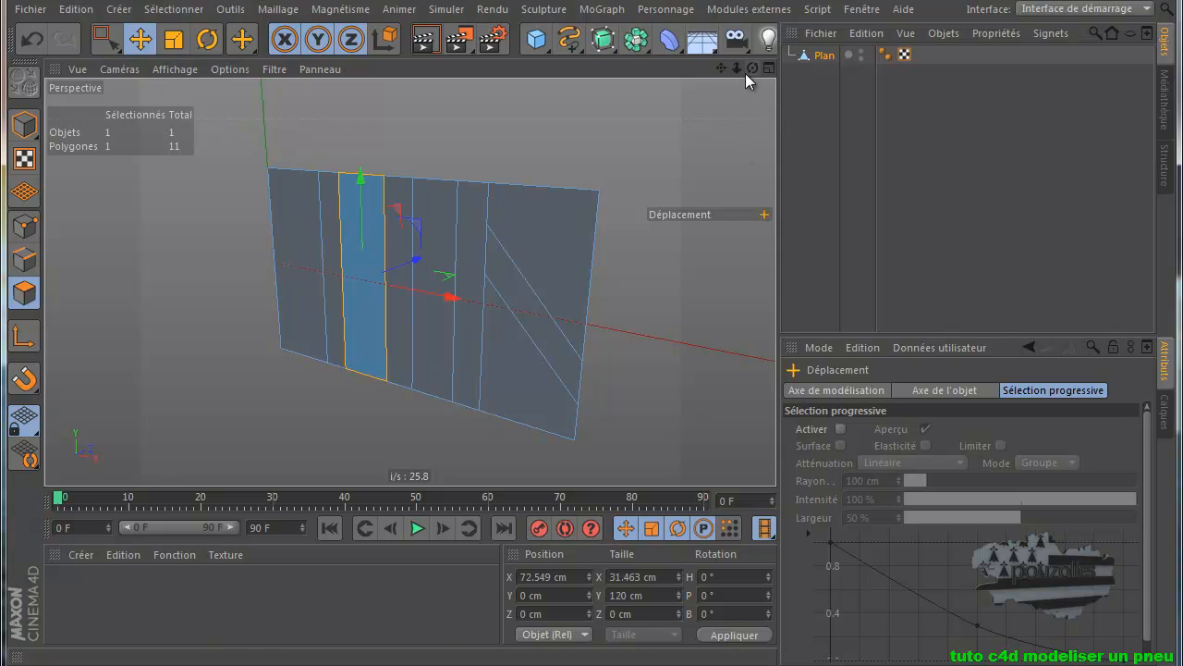
{"action": "left_click_drag", "start_coordinate": [752, 68], "coordinate": [700, 144]}
{"action": "left_click", "coordinate": [569, 305], "text": "shift"}
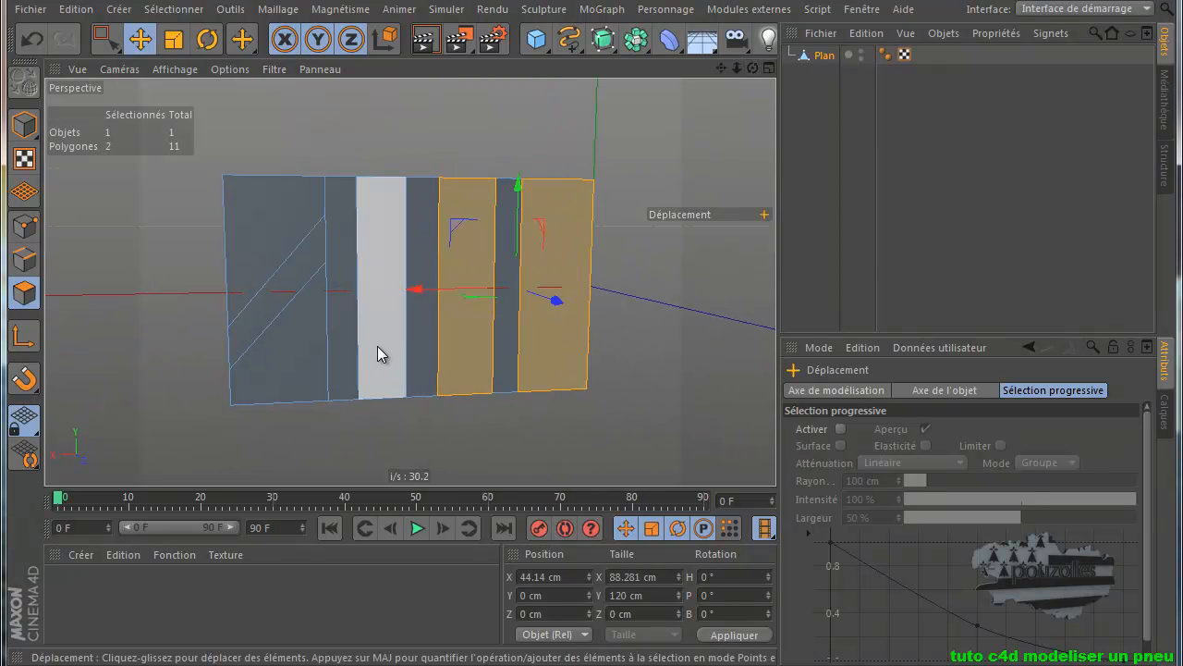
{"action": "left_click", "coordinate": [375, 344], "text": "shift"}
{"action": "left_click", "coordinate": [292, 349], "text": "shift"}
{"action": "left_click", "coordinate": [268, 243], "text": "shift"}
{"action": "left_click_drag", "start_coordinate": [753, 70], "coordinate": [591, 414]}
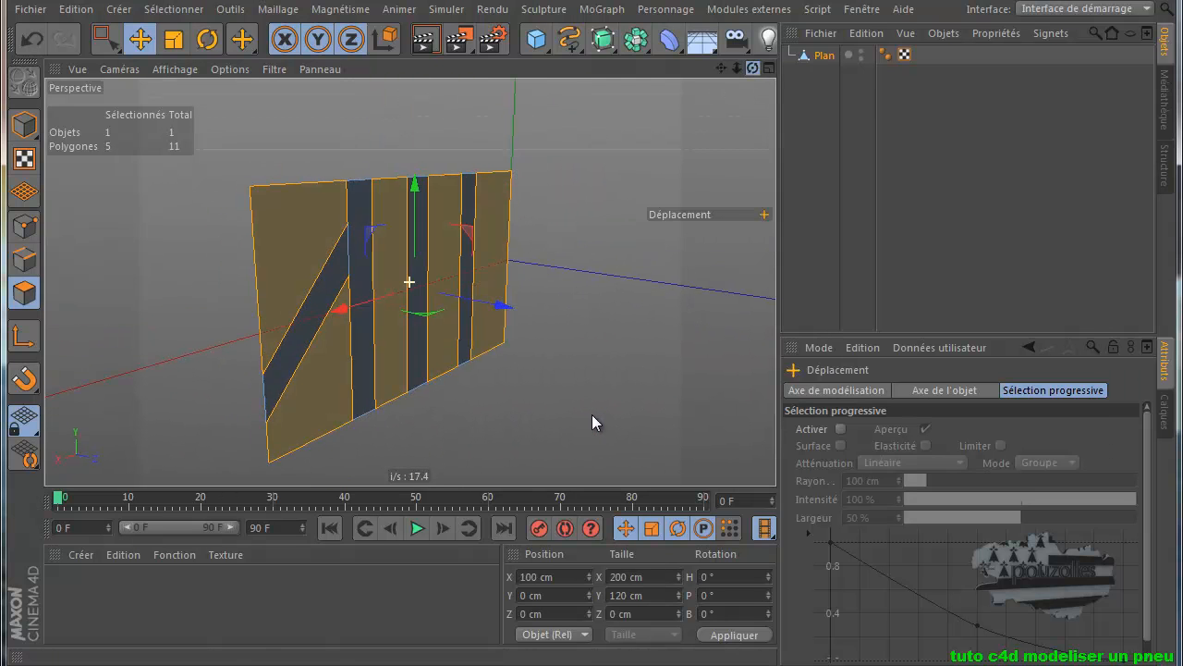
Extrude the five selected tread polygons by about 19.8 cm.
{"action": "right_click", "coordinate": [560, 177]}
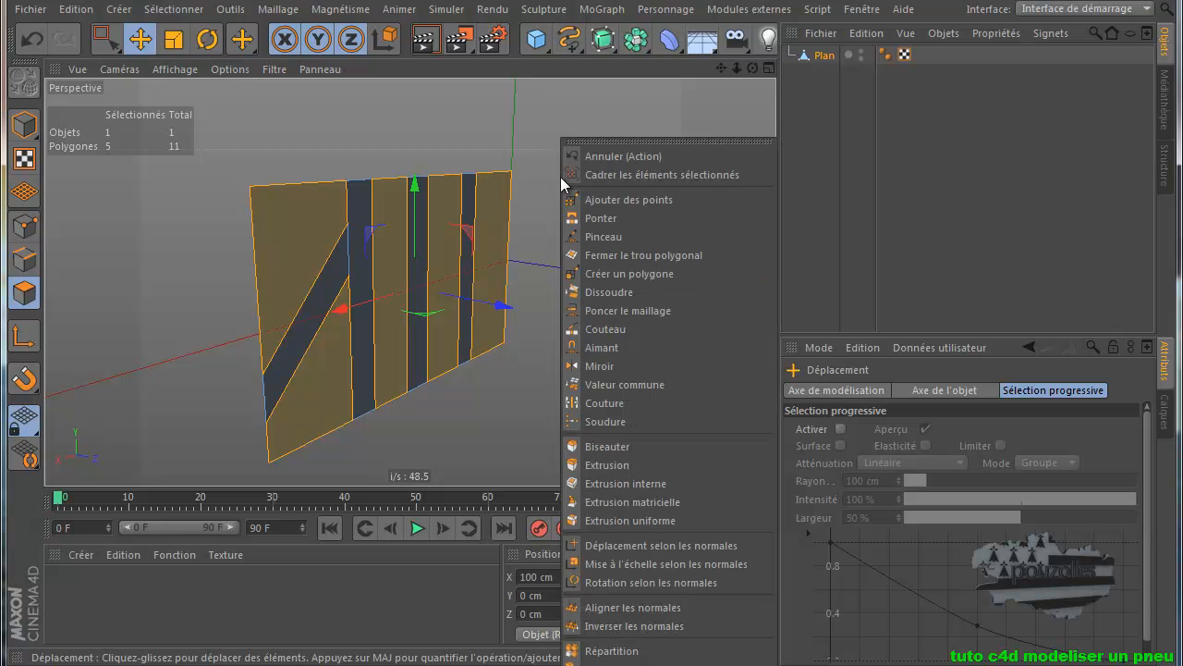
{"action": "left_click", "coordinate": [615, 464]}
{"action": "left_click_drag", "start_coordinate": [753, 68], "coordinate": [592, 407]}
{"action": "left_click_drag", "start_coordinate": [595, 418], "coordinate": [540, 318], "text": "alt"}
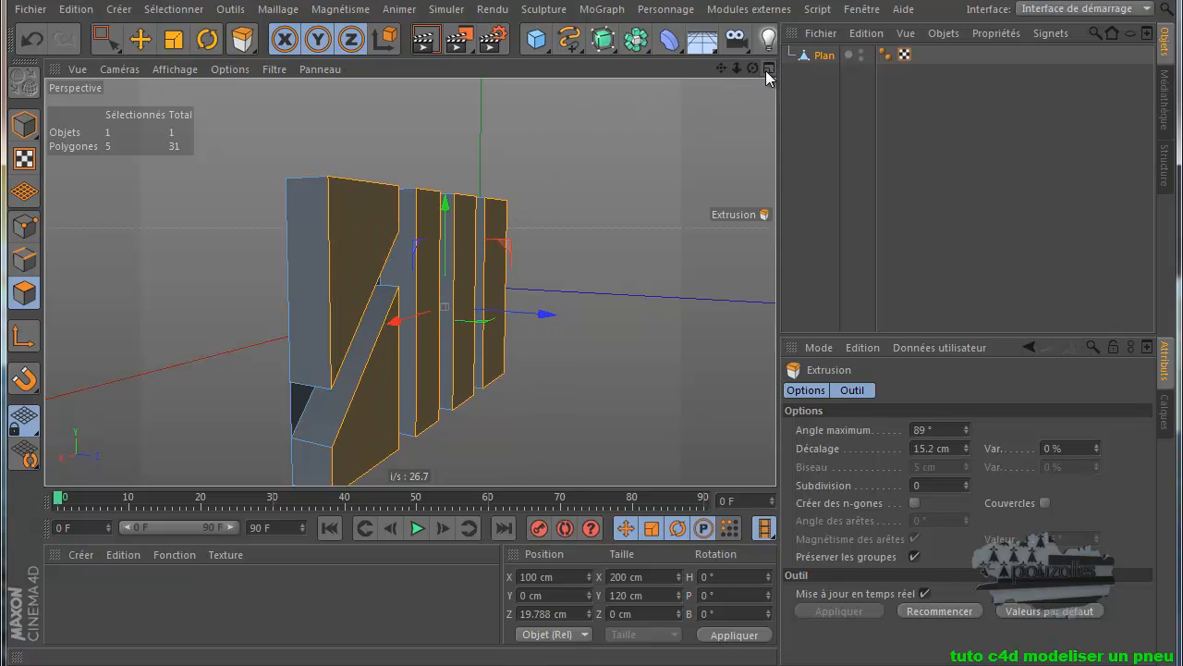
{"action": "mouse_move", "coordinate": [591, 414]}
{"action": "left_mouse_down"}
{"action": "mouse_move", "coordinate": [580, 418]}
{"action": "mouse_move", "coordinate": [591, 414]}
{"action": "left_mouse_up"}
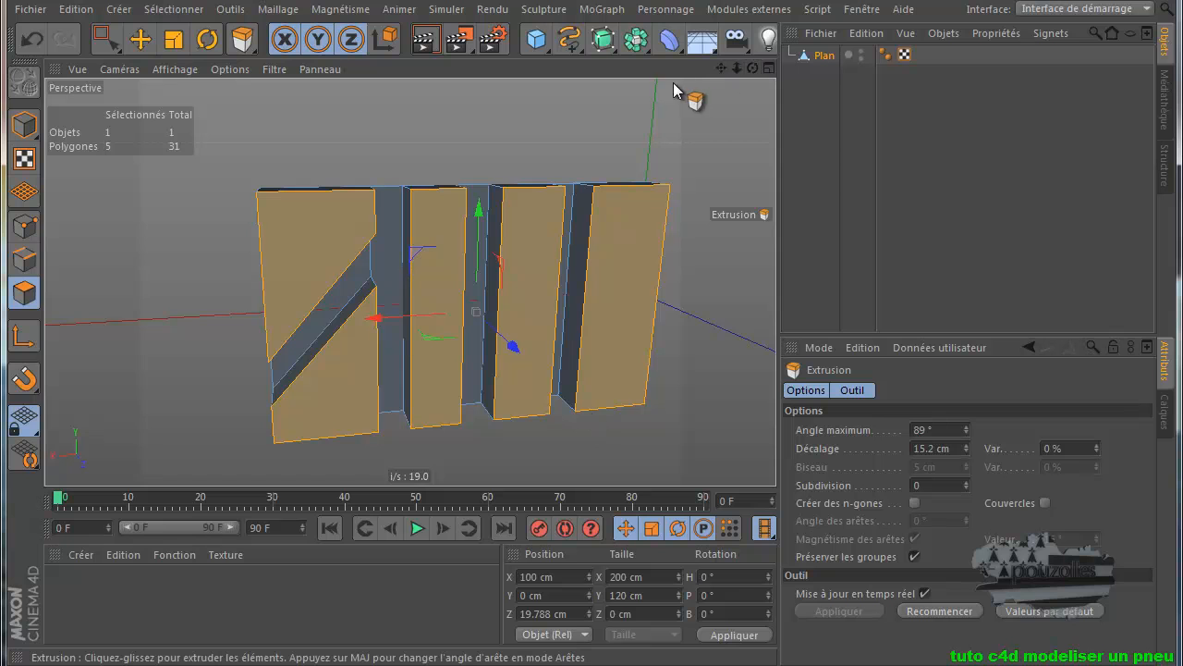
Select the floor polygons of the diagonal groove and the three vertical grooves with the Move tool, and delete them.
{"action": "left_click", "coordinate": [143, 43]}
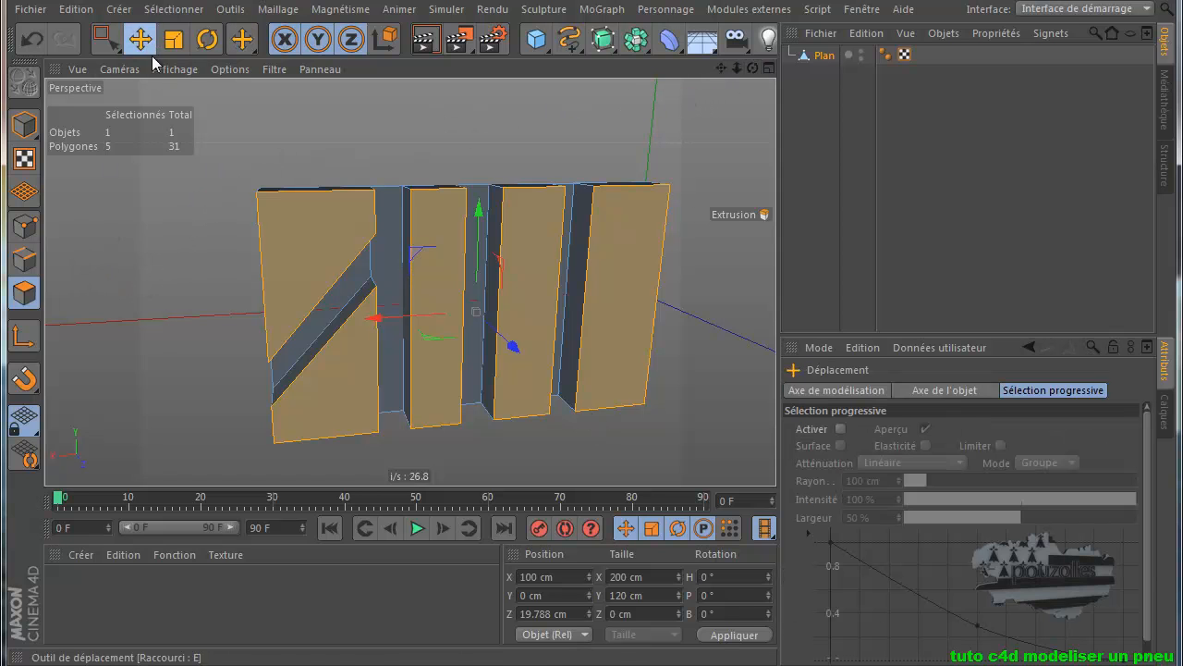
{"action": "left_click", "coordinate": [318, 332]}
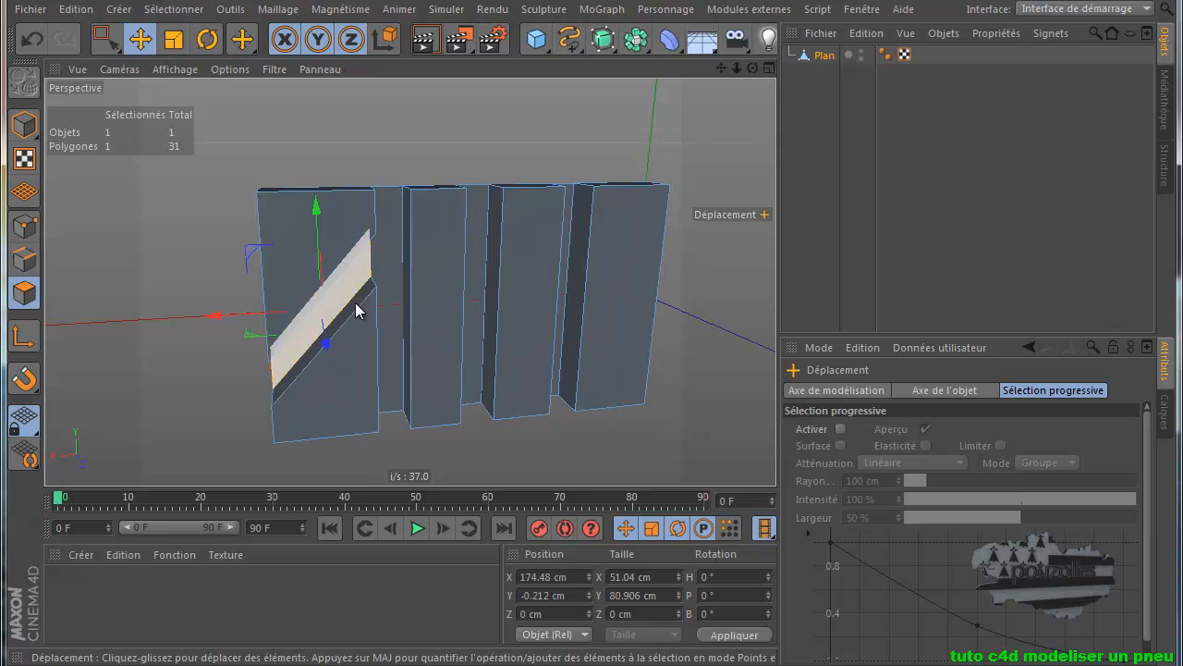
{"action": "left_click", "coordinate": [390, 264], "text": "shift"}
{"action": "left_click", "coordinate": [477, 300], "text": "shift"}
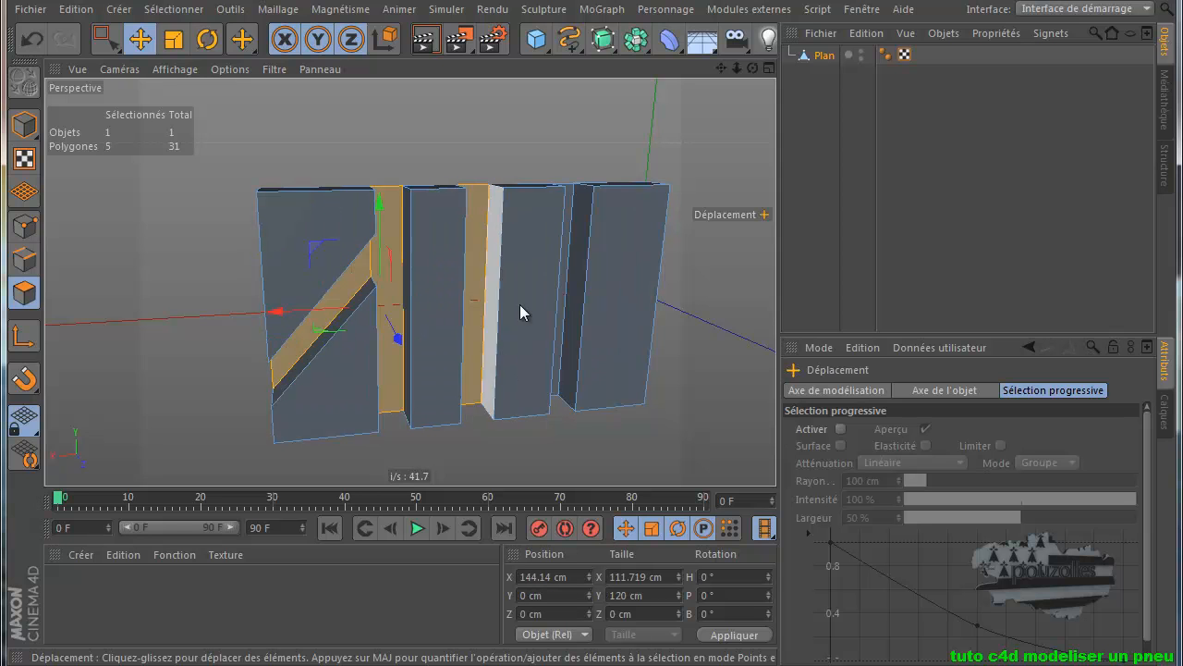
{"action": "left_click", "coordinate": [566, 296], "text": "shift"}
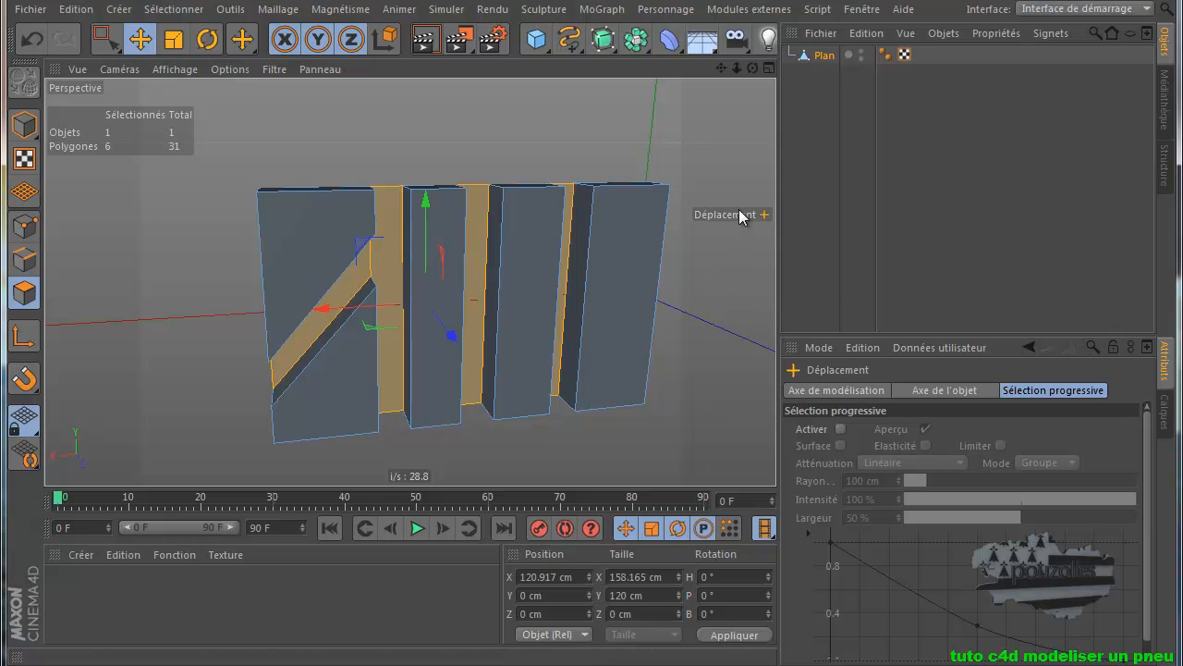
{"action": "key", "text": "Delete"}
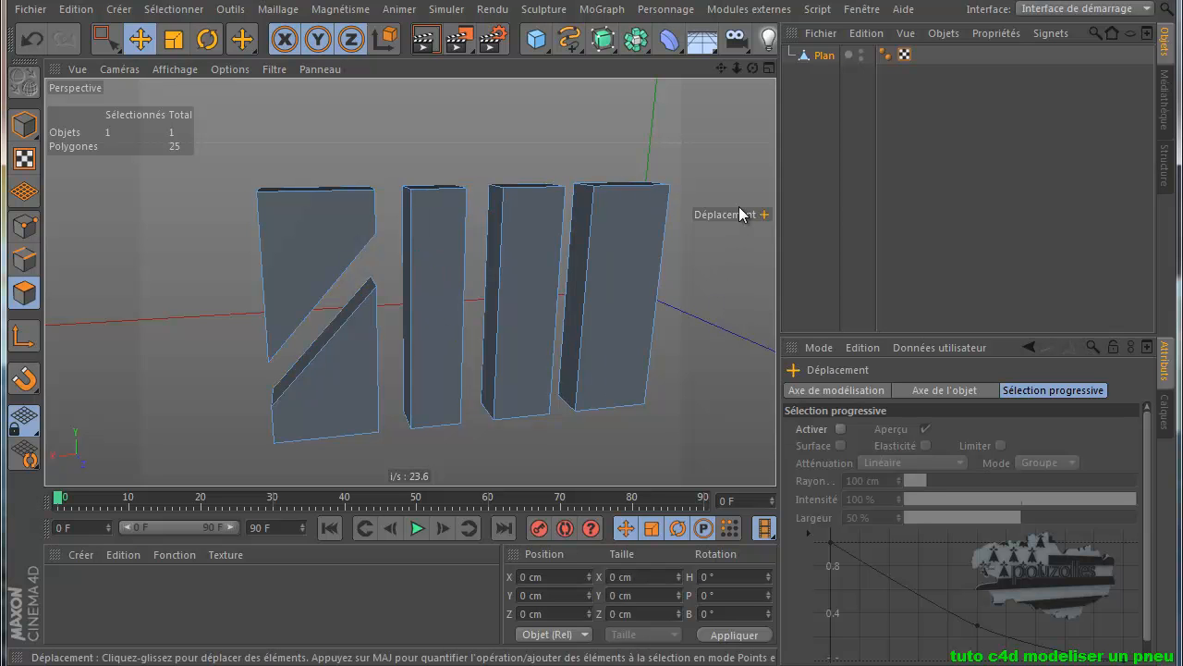
{"action": "left_click_drag", "start_coordinate": [753, 70], "coordinate": [592, 413]}
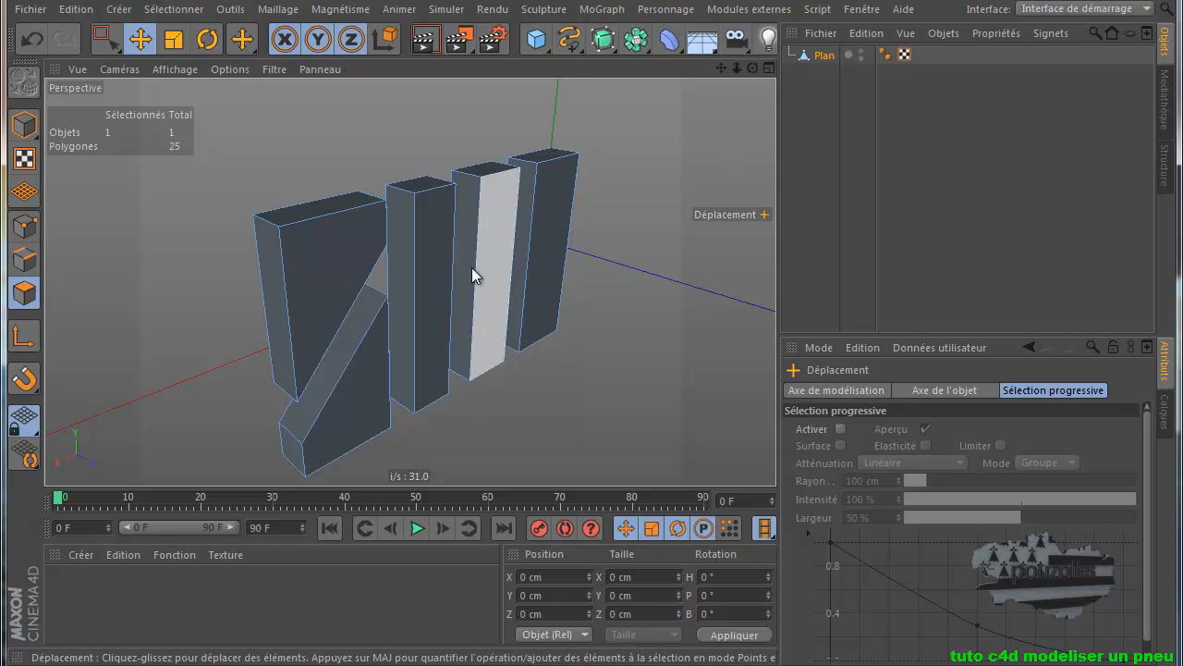
Switch to Model mode, hide the Plan object with nothing selected, and show all four views.
{"action": "left_click", "coordinate": [24, 124]}
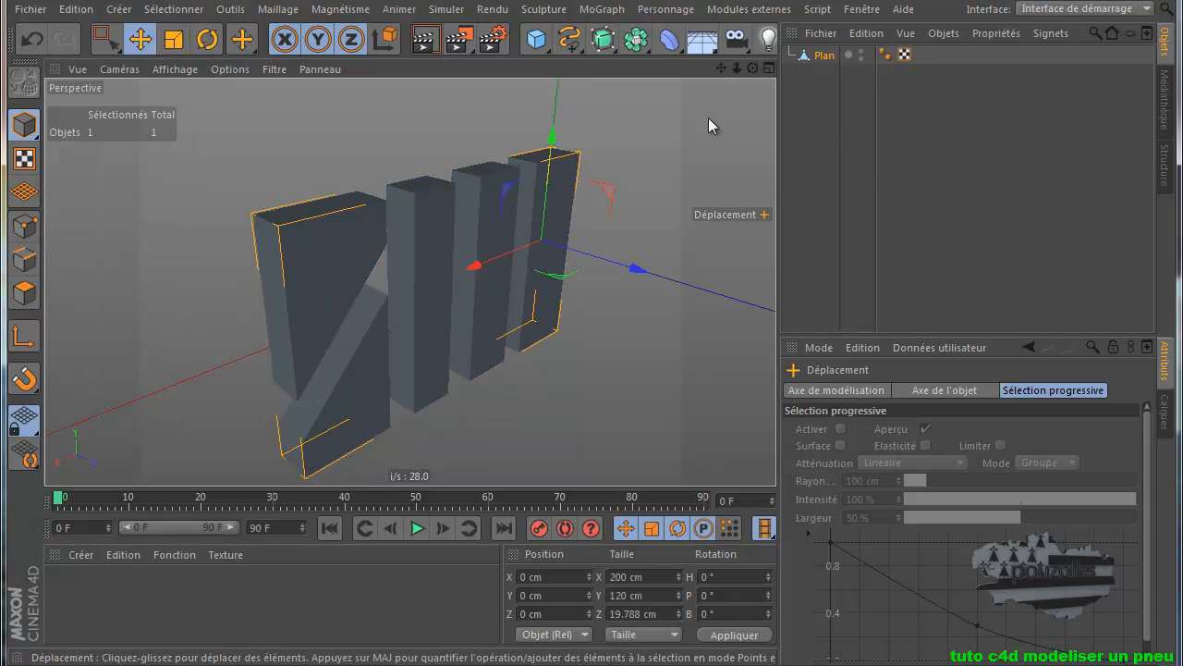
{"action": "double_click", "coordinate": [864, 54]}
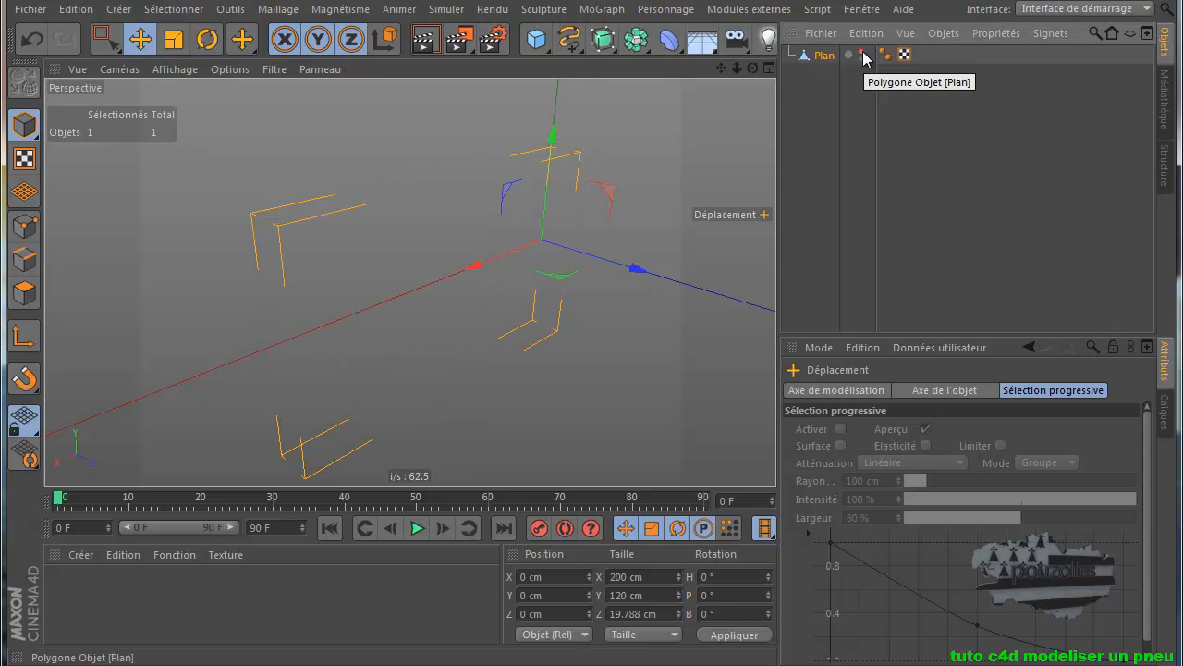
{"action": "left_click", "coordinate": [813, 169]}
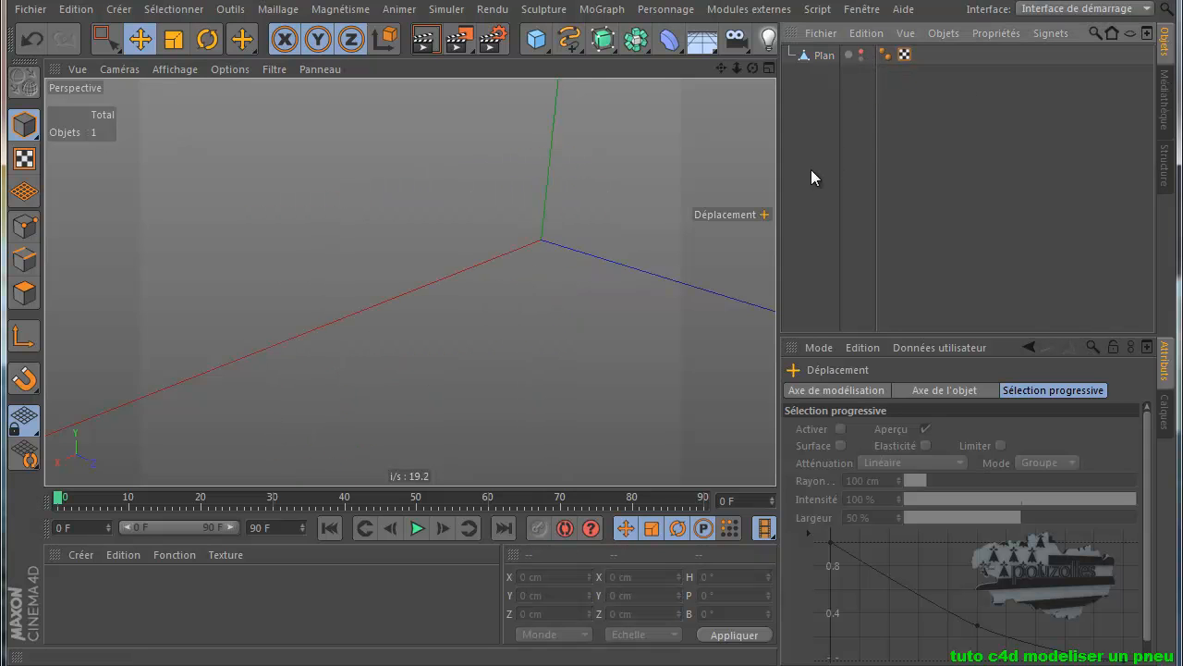
{"action": "left_click_drag", "start_coordinate": [721, 68], "coordinate": [579, 416]}
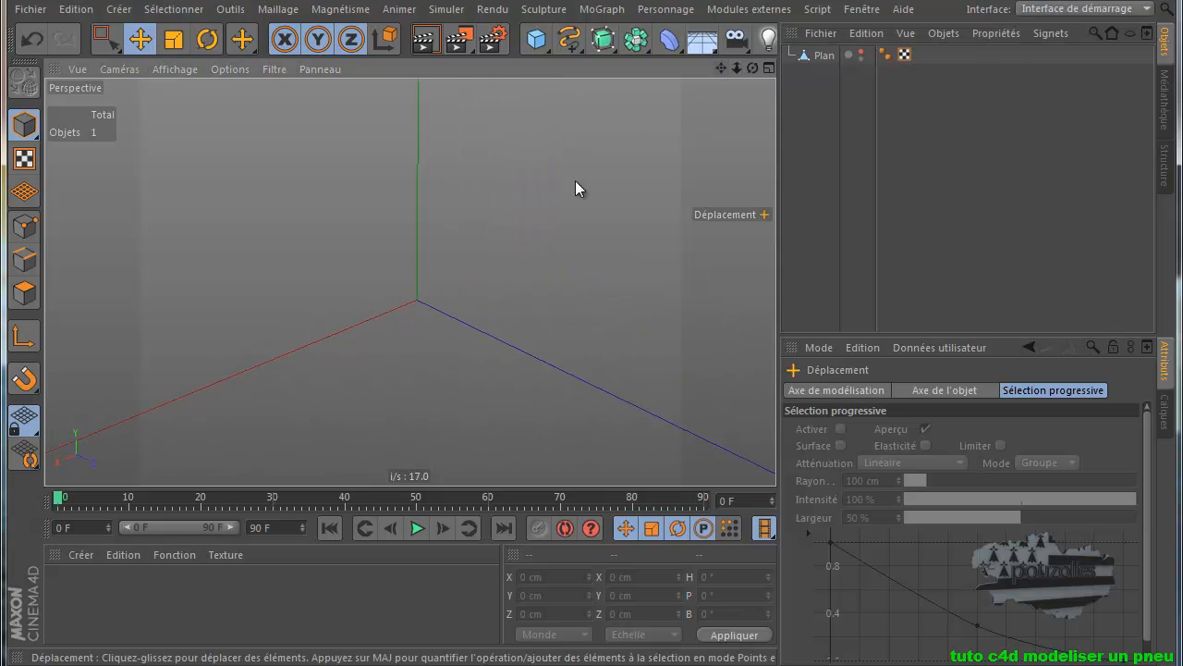
{"action": "right_click", "coordinate": [477, 328]}
{"action": "left_click", "coordinate": [459, 274]}
{"action": "middle_click", "coordinate": [549, 220]}
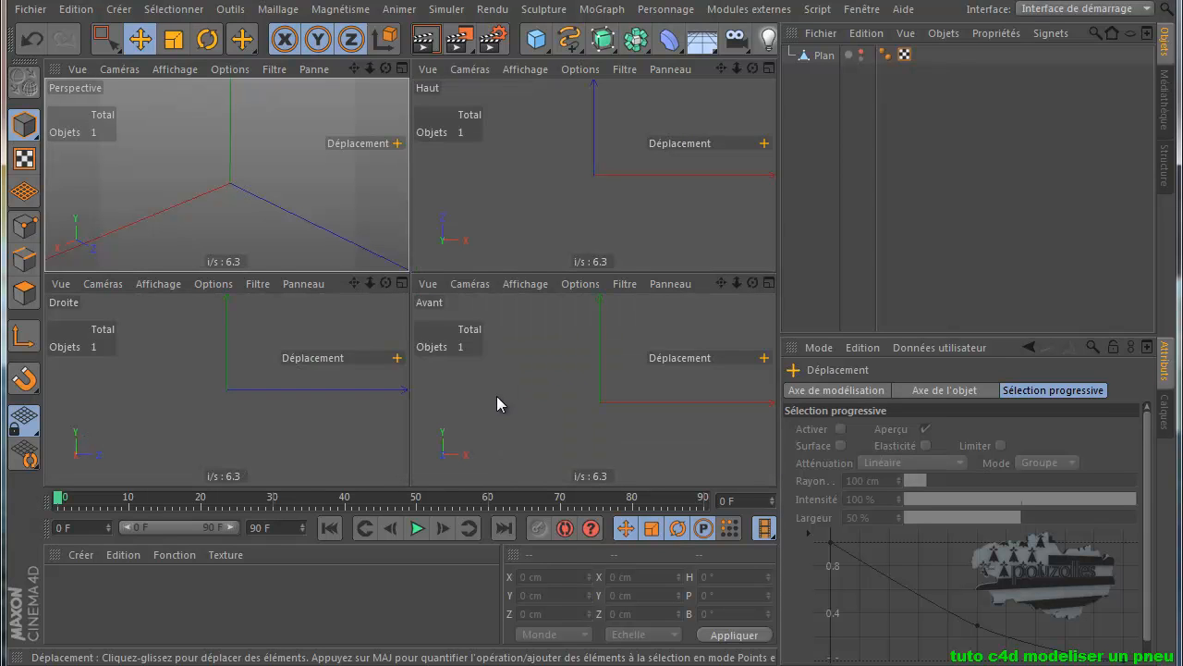
{"action": "left_click", "coordinate": [862, 55]}
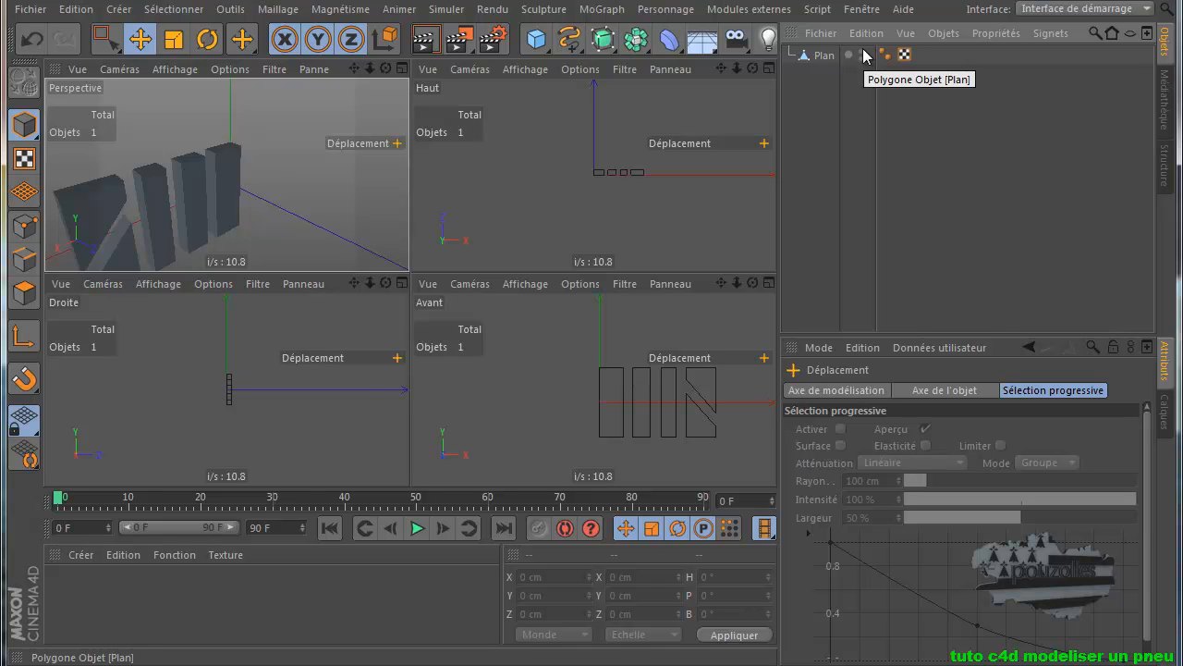
{"action": "left_click", "coordinate": [862, 55]}
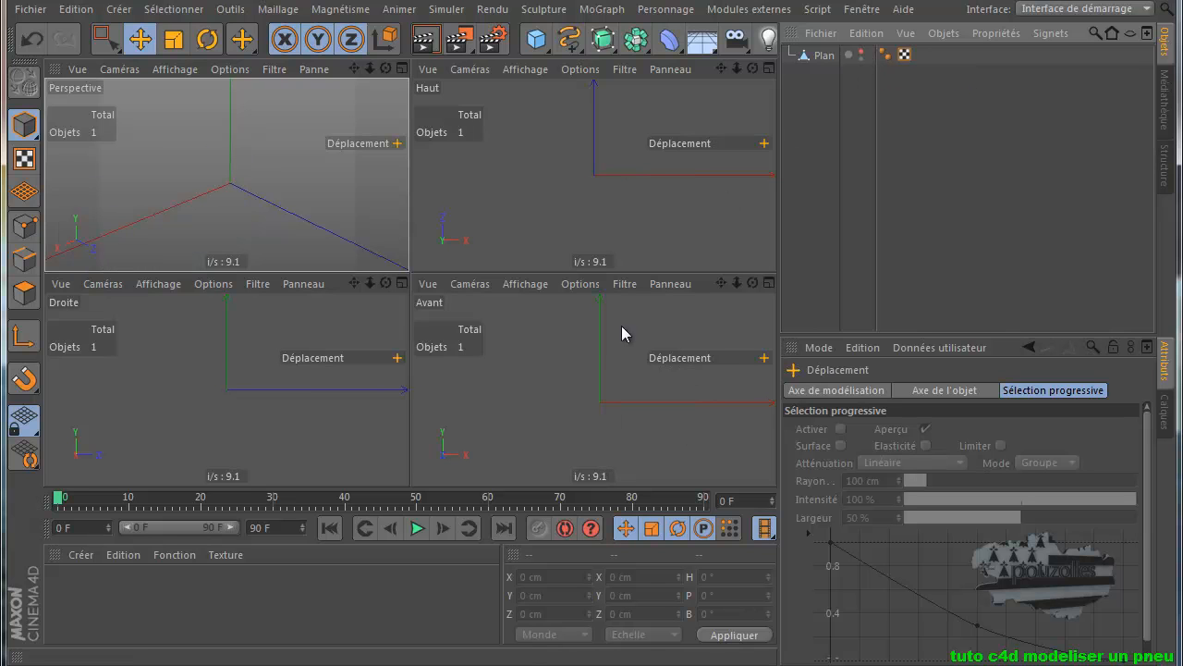
Enlarge the Avant view and load the tyre profile picture "images" from the Bureau folder as its background.
{"action": "middle_click", "coordinate": [581, 383]}
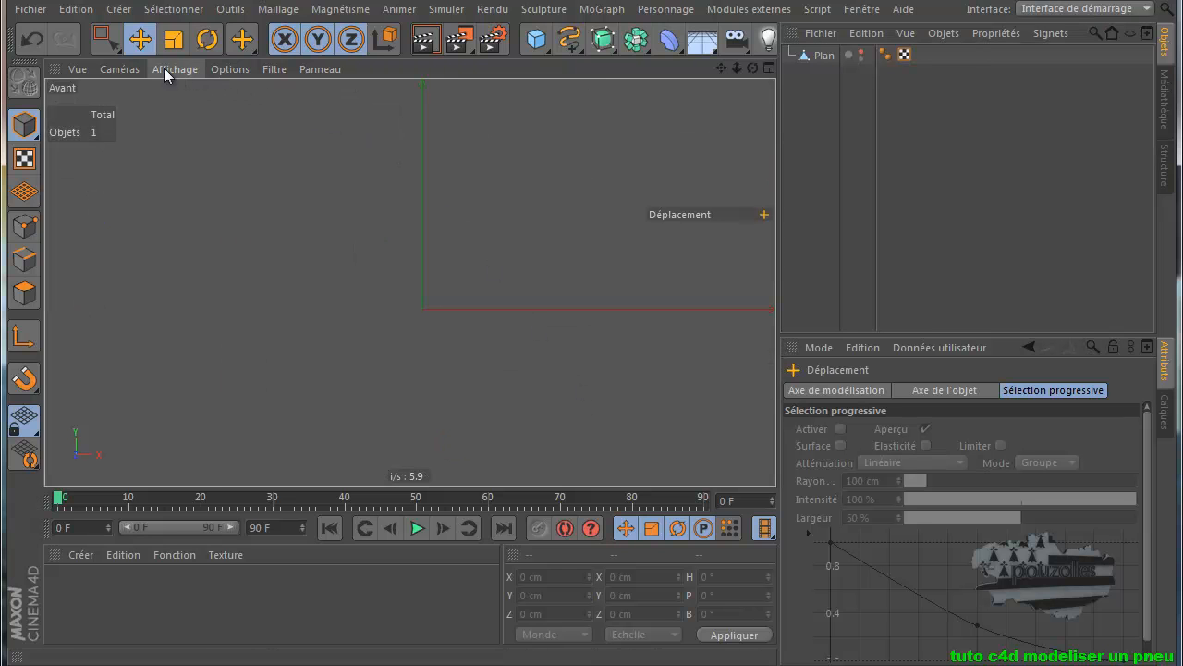
{"action": "left_click", "coordinate": [231, 71]}
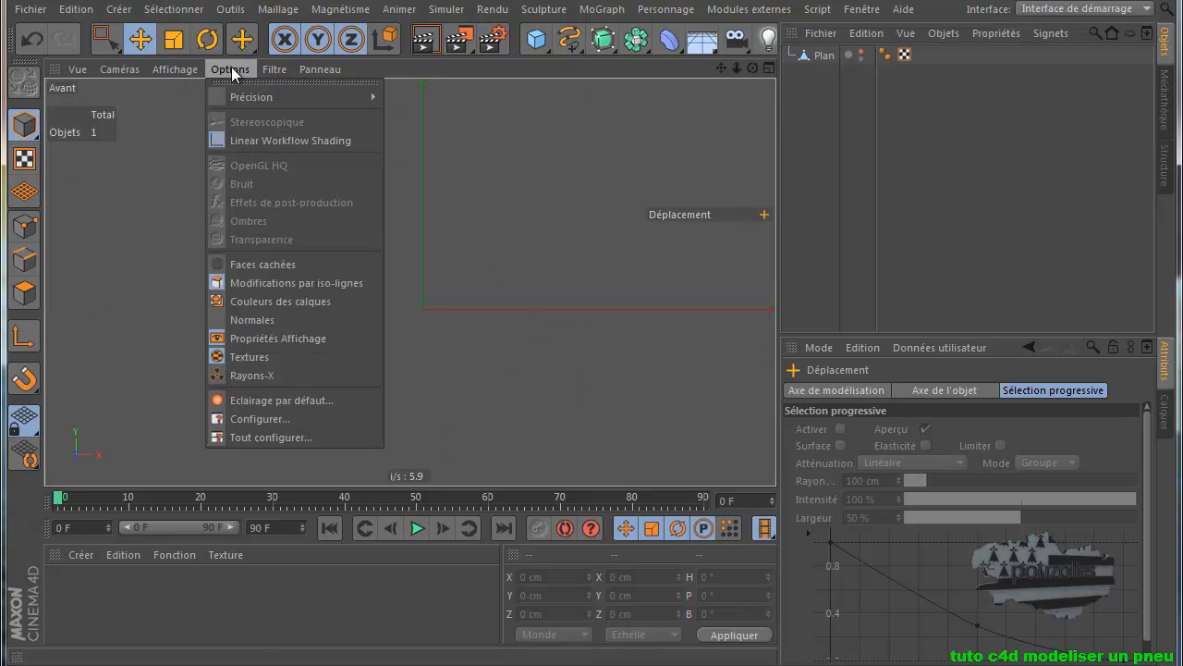
{"action": "left_click", "coordinate": [270, 416]}
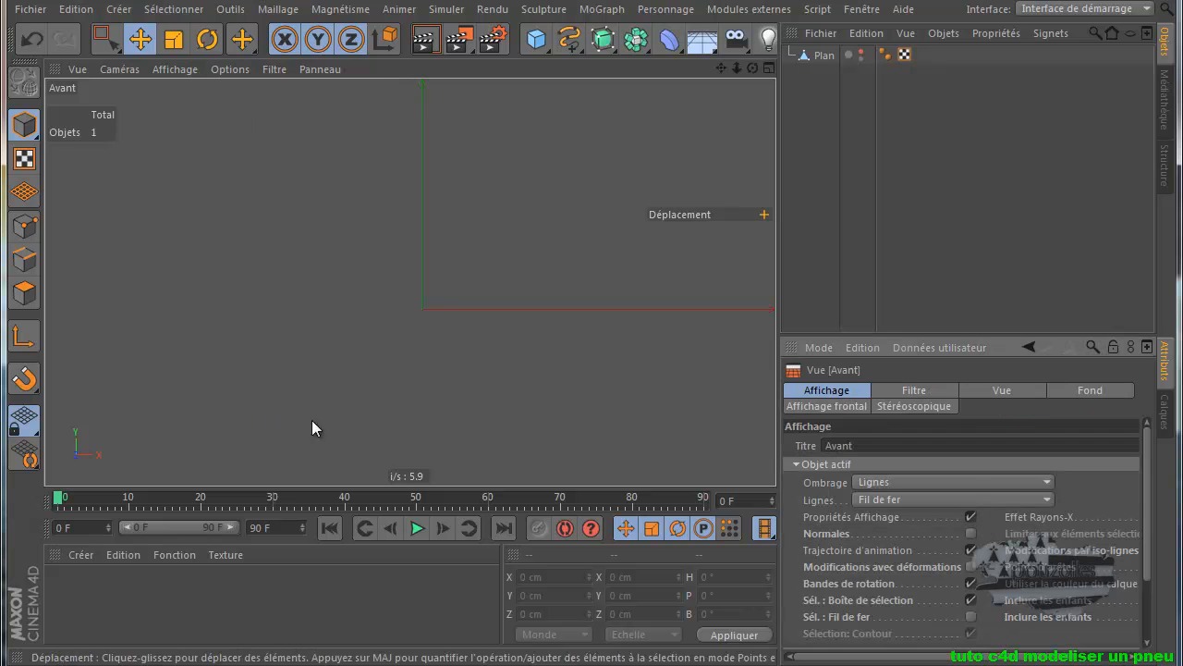
{"action": "left_click", "coordinate": [1106, 393]}
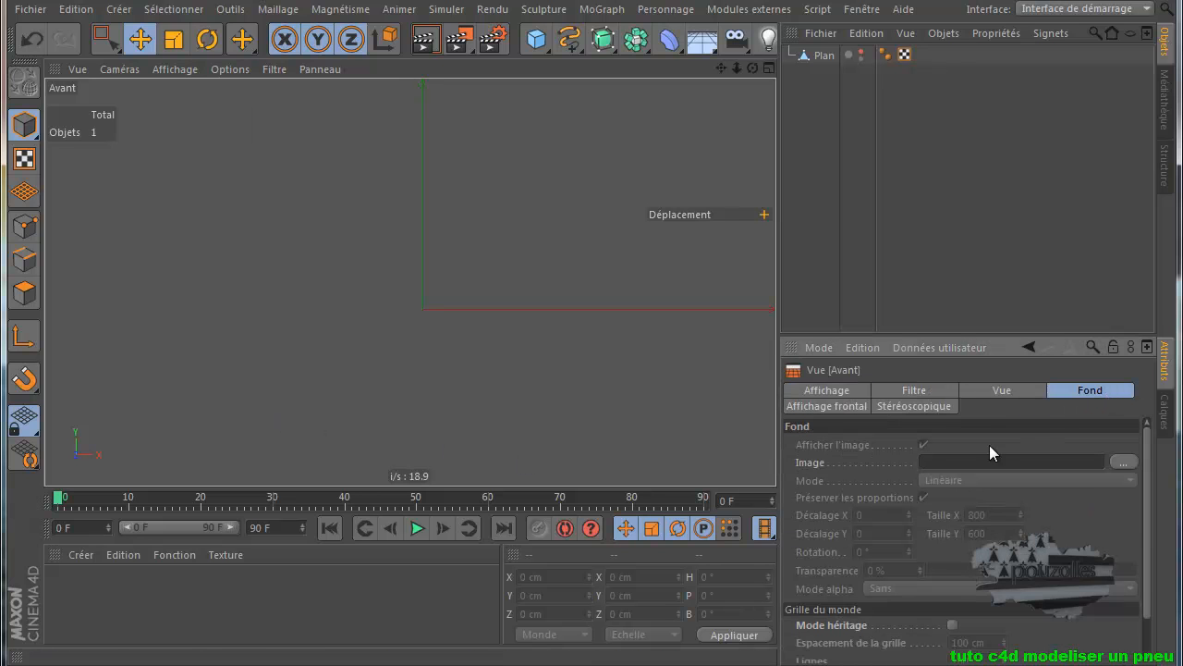
{"action": "left_click", "coordinate": [1123, 461]}
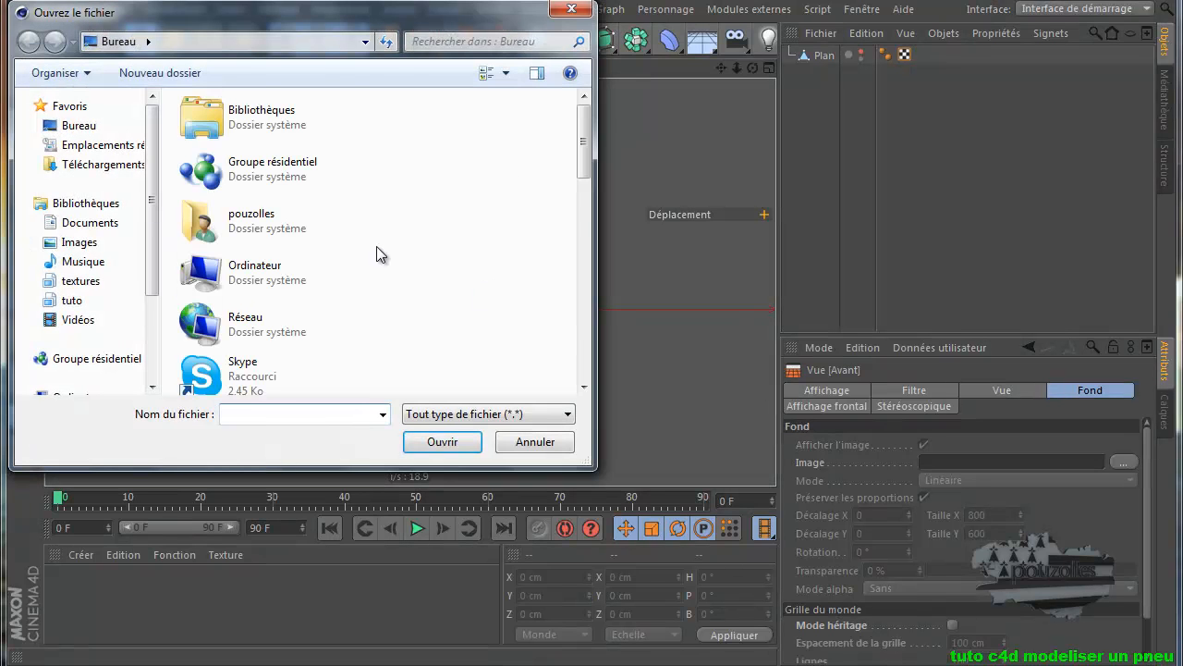
{"action": "left_click_drag", "start_coordinate": [586, 144], "coordinate": [588, 243]}
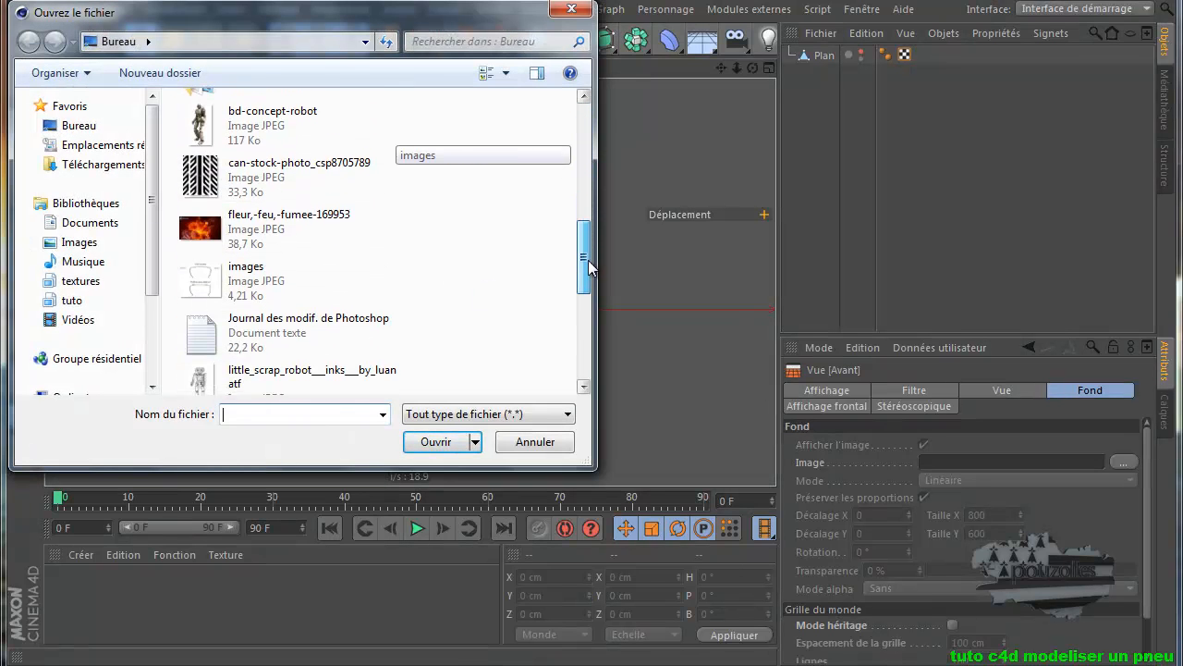
{"action": "double_click", "coordinate": [204, 274]}
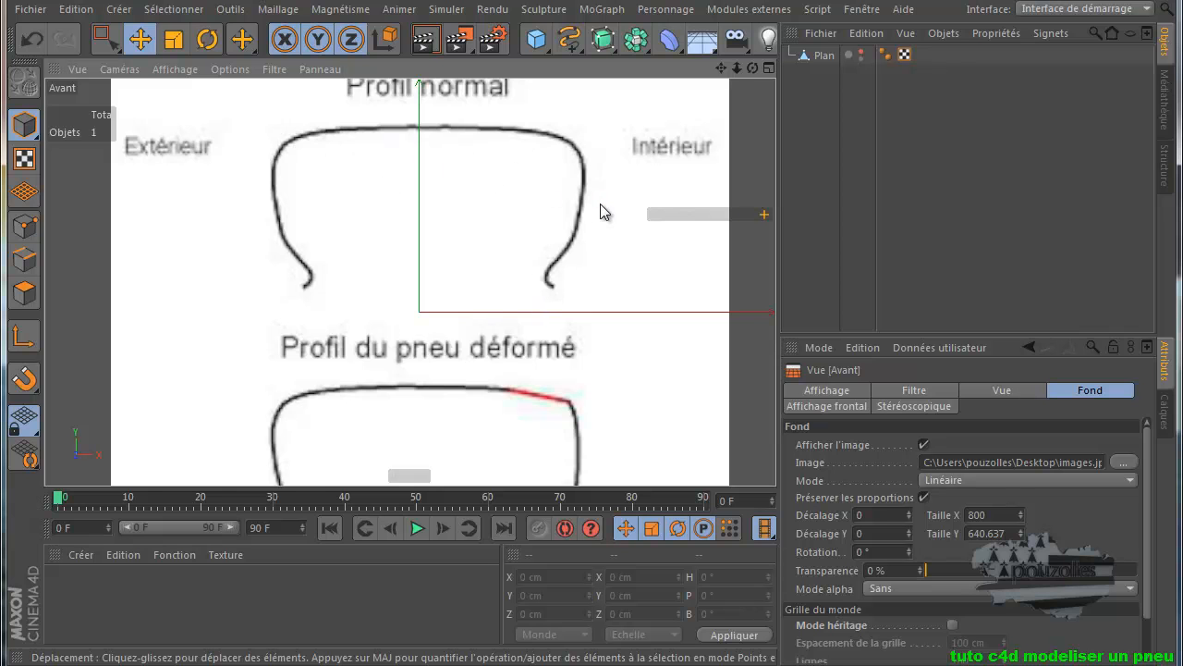
Trace the Intérieur half of the "Profil normal" tyre outline with a five-point Bézier spline, from the crown's centre down to the hooked bead end.
{"action": "scroll", "coordinate": [601, 206], "scroll_direction": "down", "scroll_amount": 3}
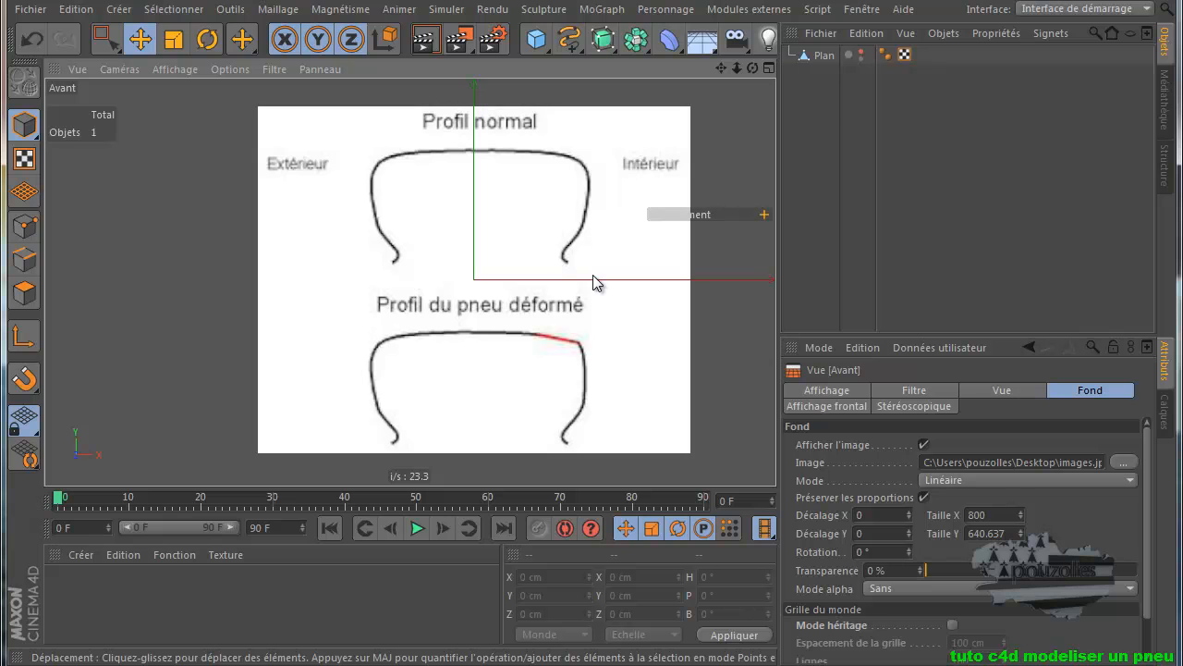
{"action": "scroll", "coordinate": [594, 283], "scroll_direction": "up", "scroll_amount": 1}
{"action": "left_click_drag", "start_coordinate": [721, 68], "coordinate": [710, 139]}
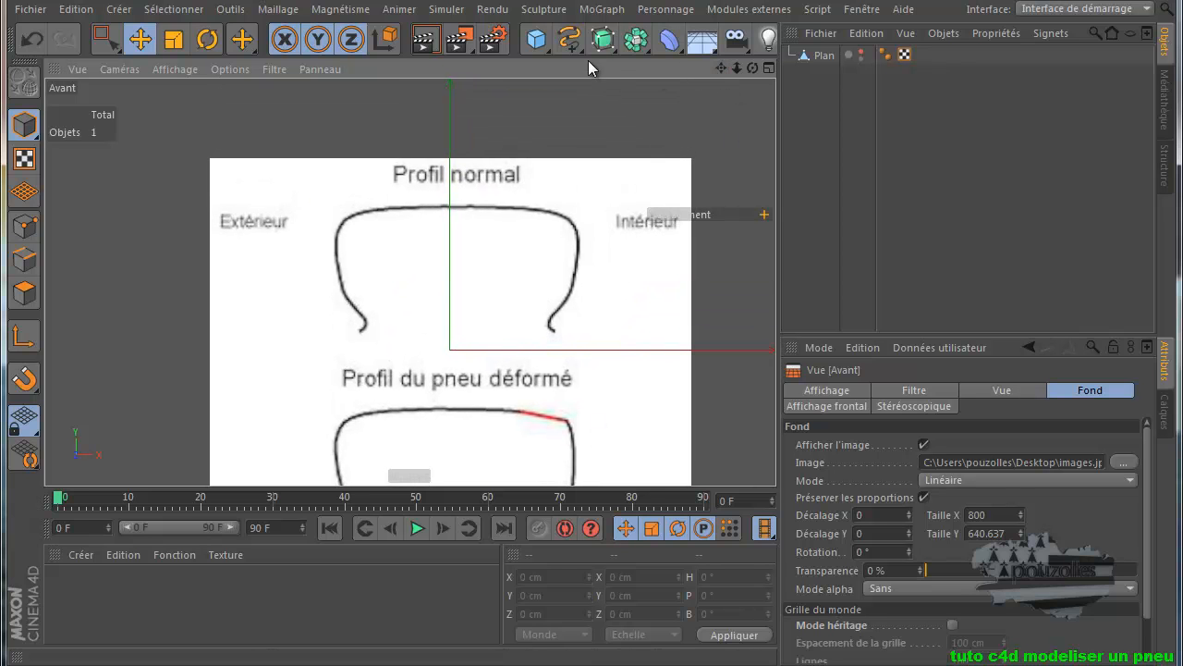
{"action": "left_click_drag", "start_coordinate": [569, 39], "coordinate": [634, 98]}
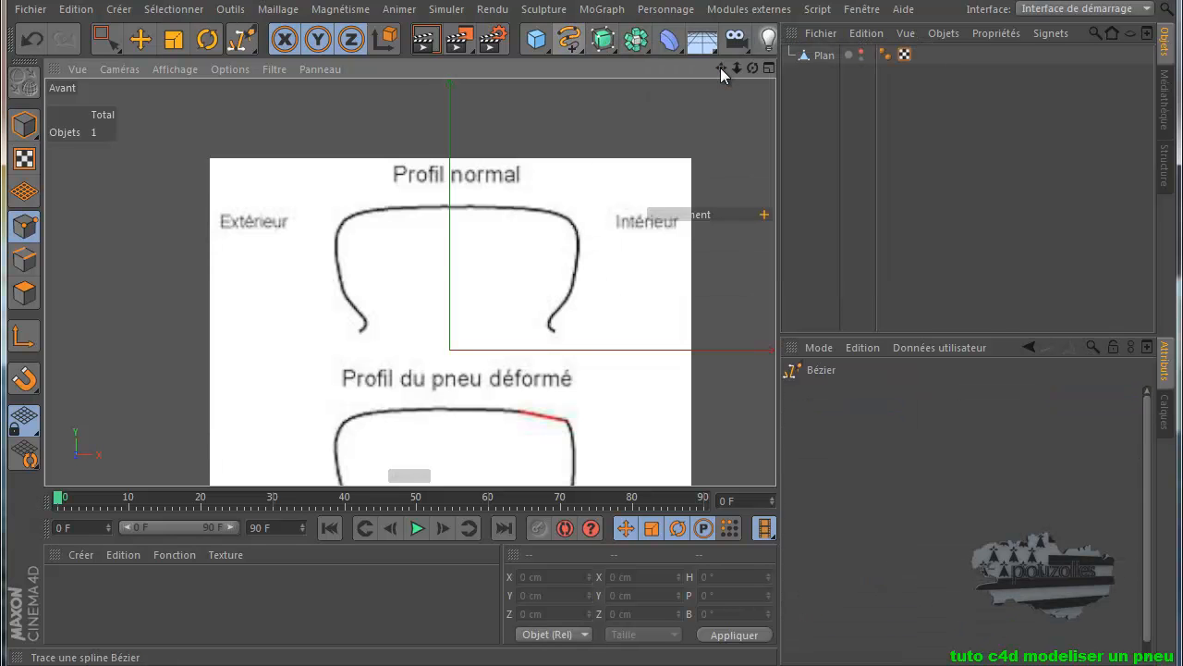
{"action": "scroll", "coordinate": [476, 254], "scroll_direction": "up", "scroll_amount": 1}
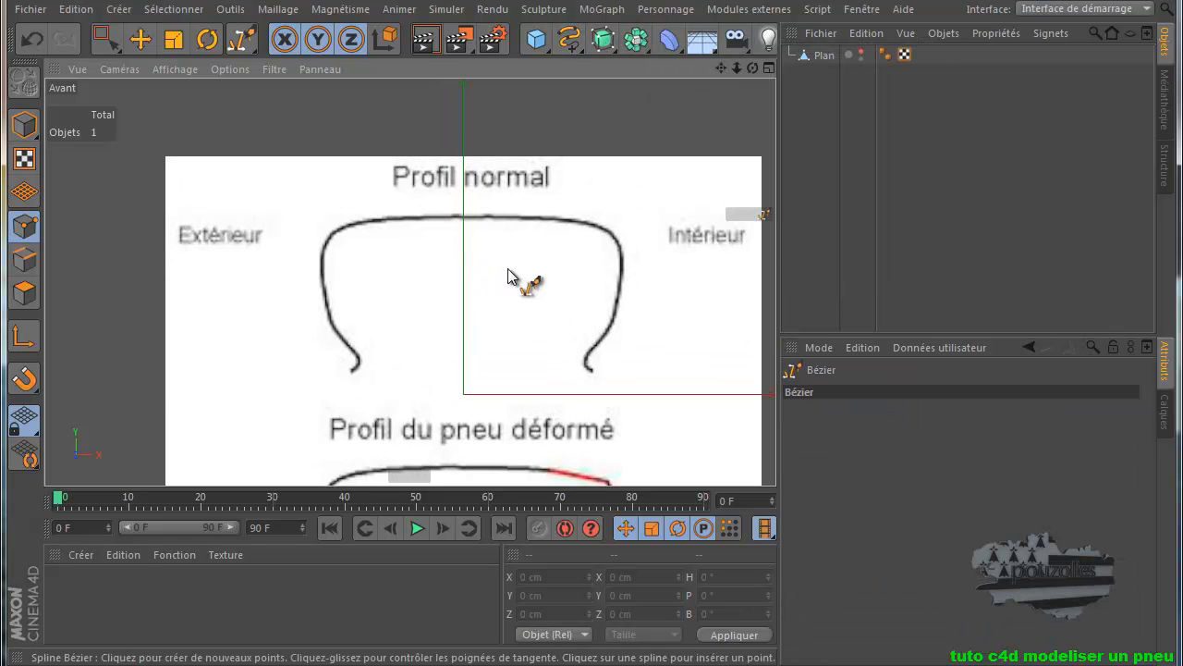
{"action": "scroll", "coordinate": [510, 274], "scroll_direction": "up", "scroll_amount": 2}
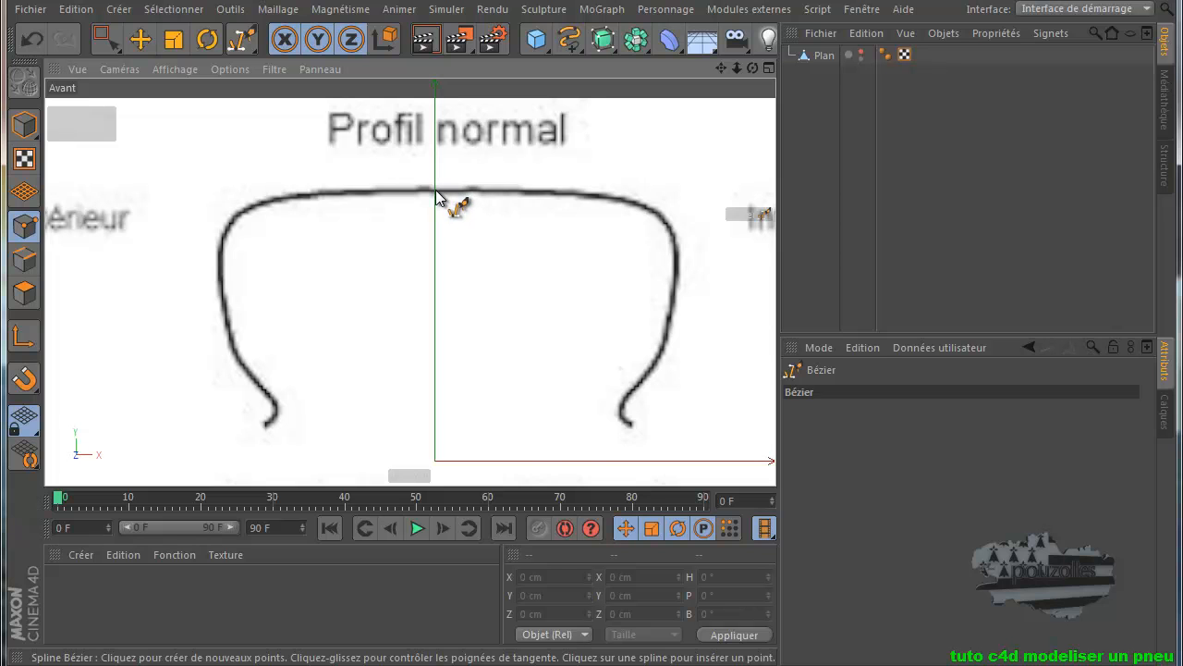
{"action": "left_click", "coordinate": [436, 190]}
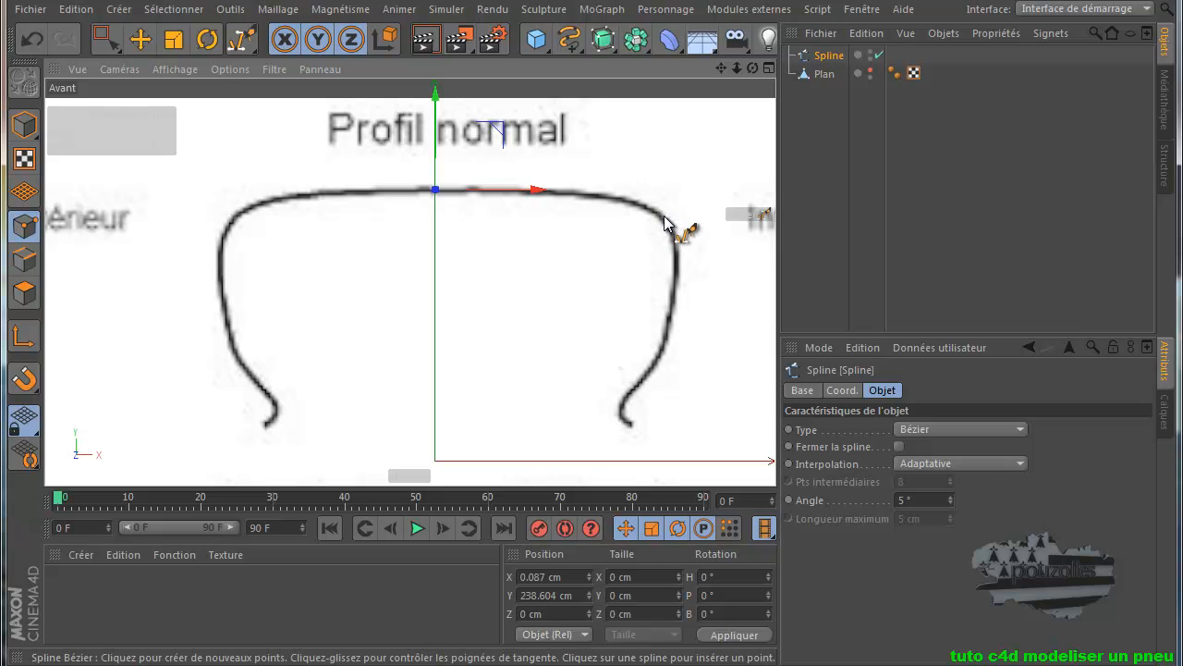
{"action": "left_click_drag", "start_coordinate": [664, 219], "coordinate": [674, 238]}
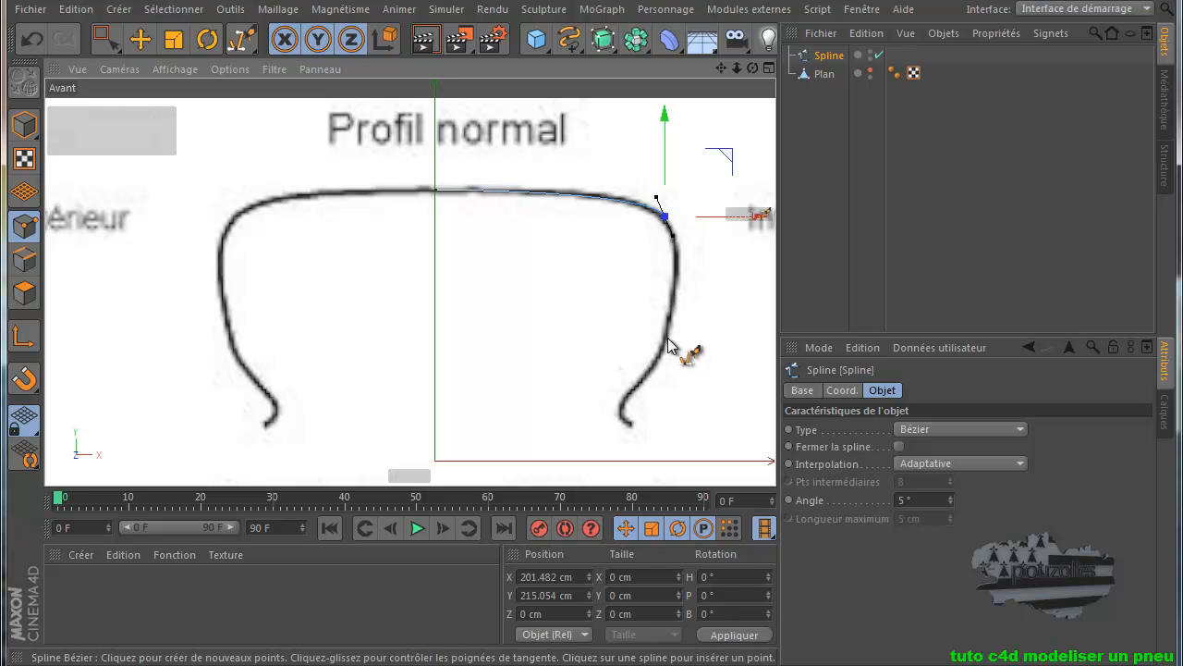
{"action": "left_click_drag", "start_coordinate": [662, 354], "coordinate": [647, 379]}
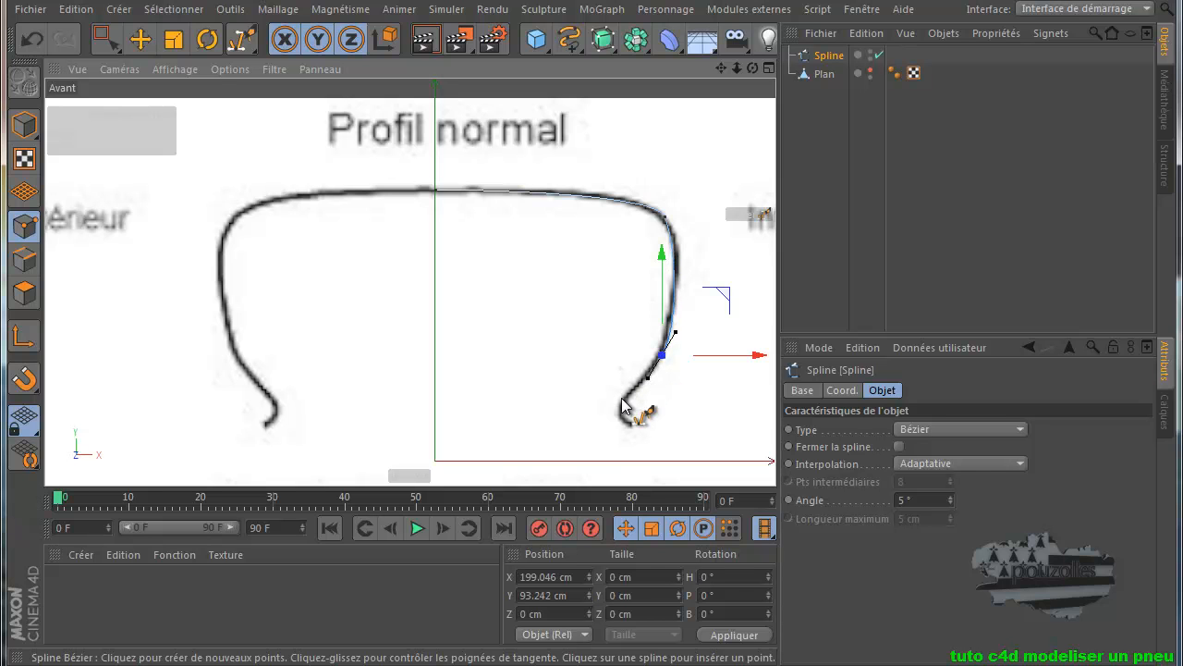
{"action": "left_click", "coordinate": [631, 392]}
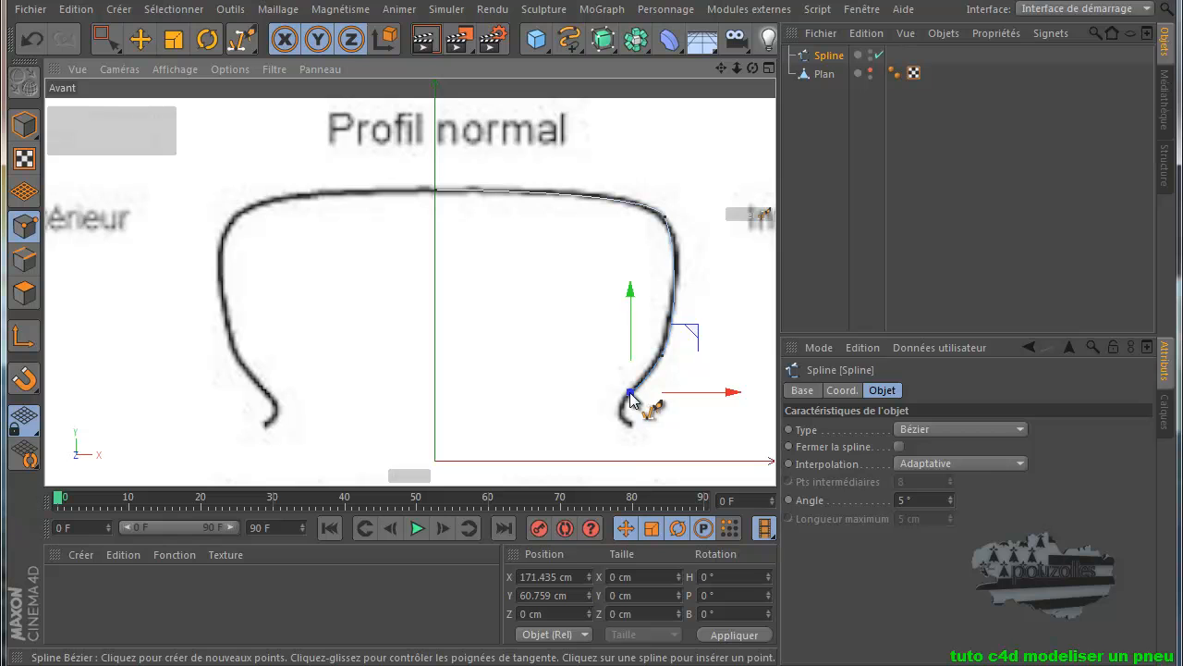
{"action": "left_click_drag", "start_coordinate": [630, 422], "coordinate": [649, 427]}
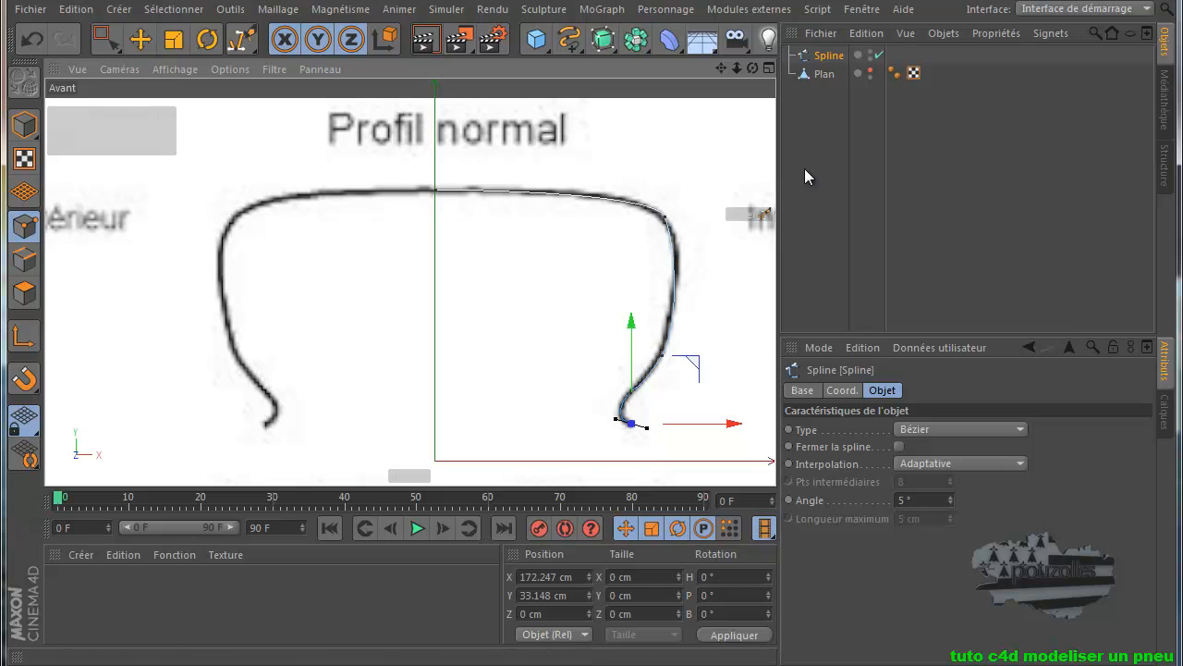
Set the Avant view's background image transparency to 91 %.
{"action": "left_click", "coordinate": [232, 69]}
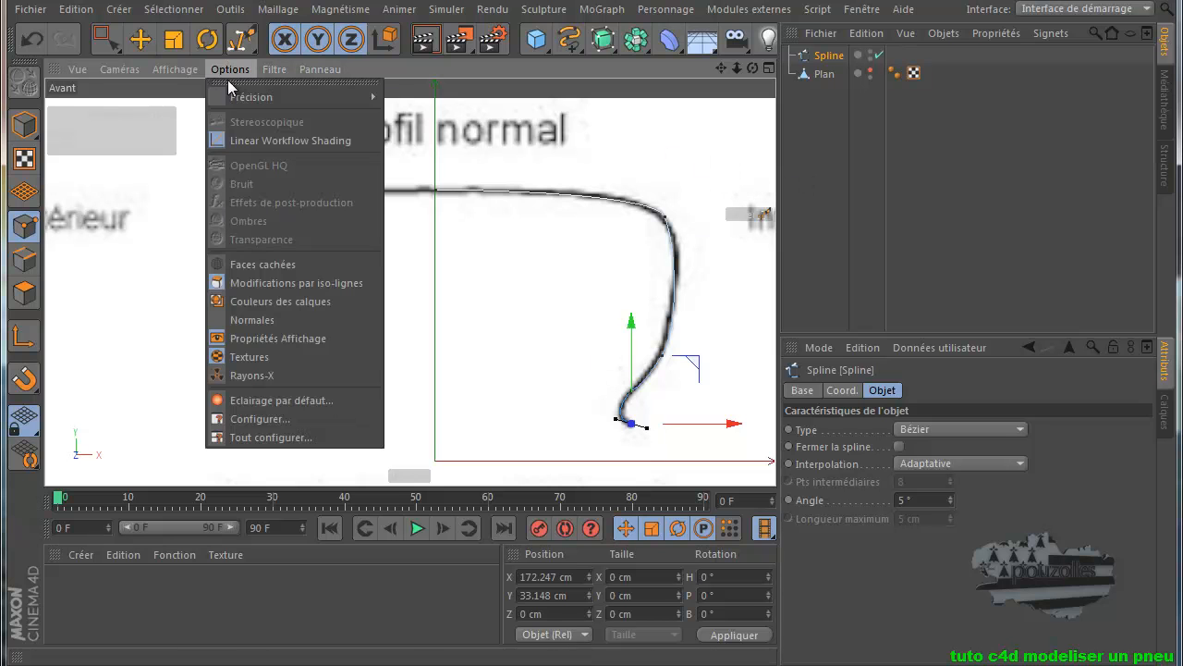
{"action": "left_click", "coordinate": [260, 418]}
{"action": "left_click_drag", "start_coordinate": [927, 570], "coordinate": [1126, 579]}
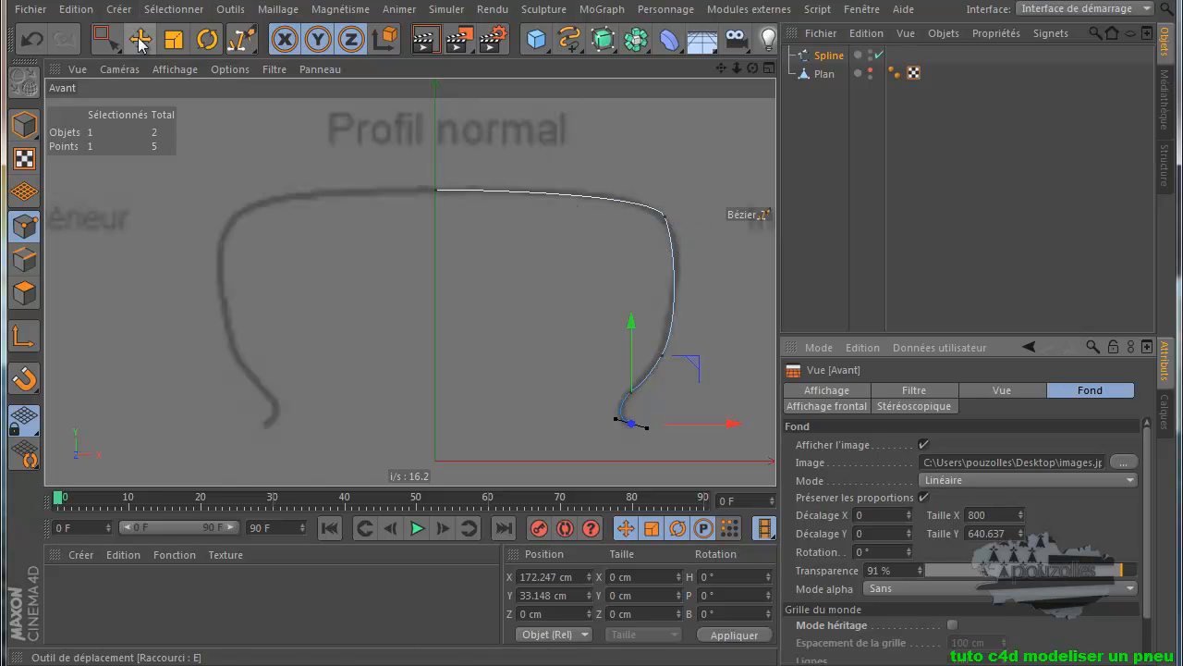
Adjust the spline's shoulder tangent, and move the lower sidewall point to about Y 100.6 cm and align its tangent with the reference outline.
{"action": "left_click", "coordinate": [141, 41]}
{"action": "left_click", "coordinate": [666, 216]}
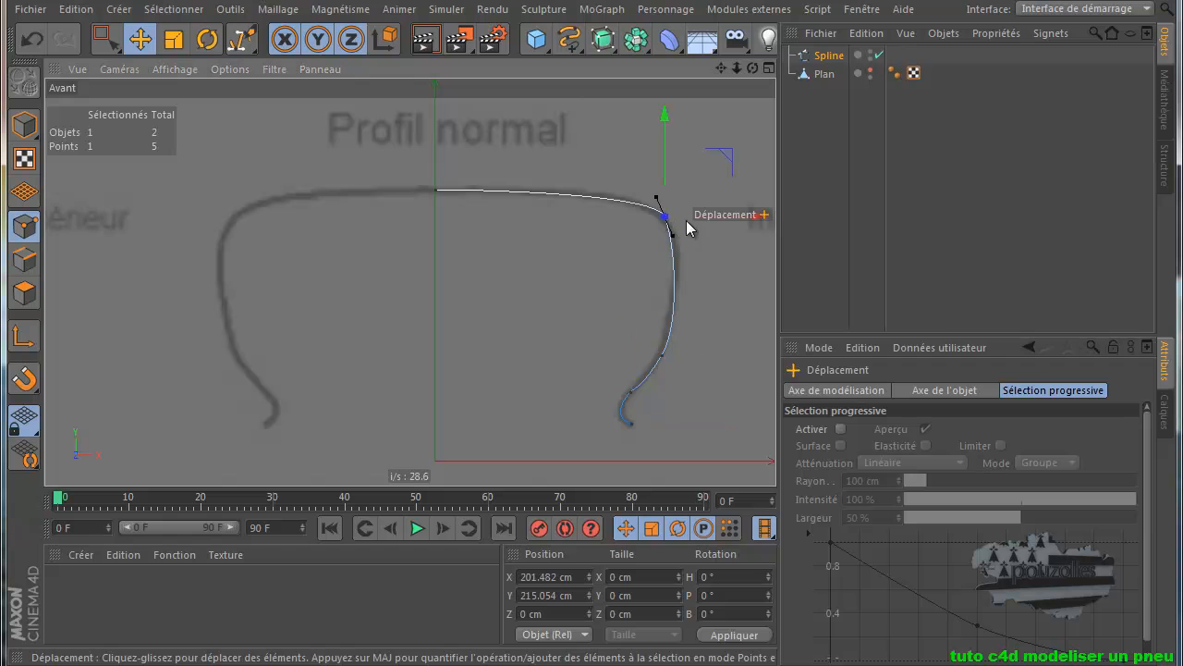
{"action": "left_click_drag", "start_coordinate": [657, 199], "coordinate": [649, 194]}
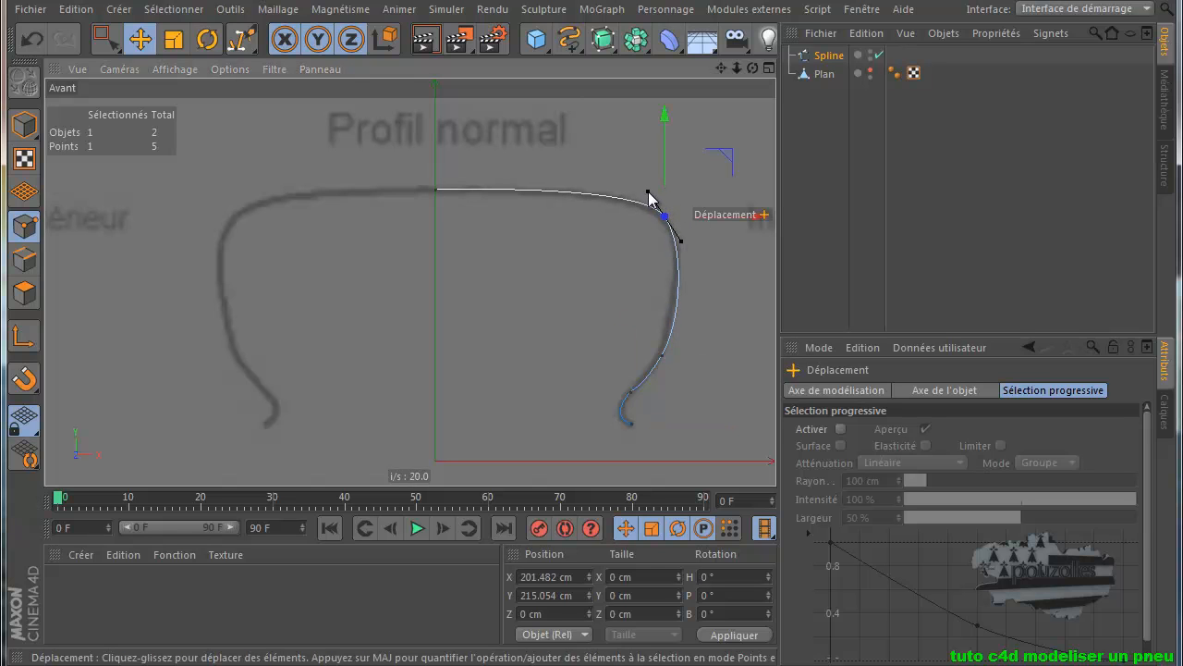
{"action": "left_click", "coordinate": [662, 356]}
{"action": "left_click_drag", "start_coordinate": [724, 298], "coordinate": [724, 287]}
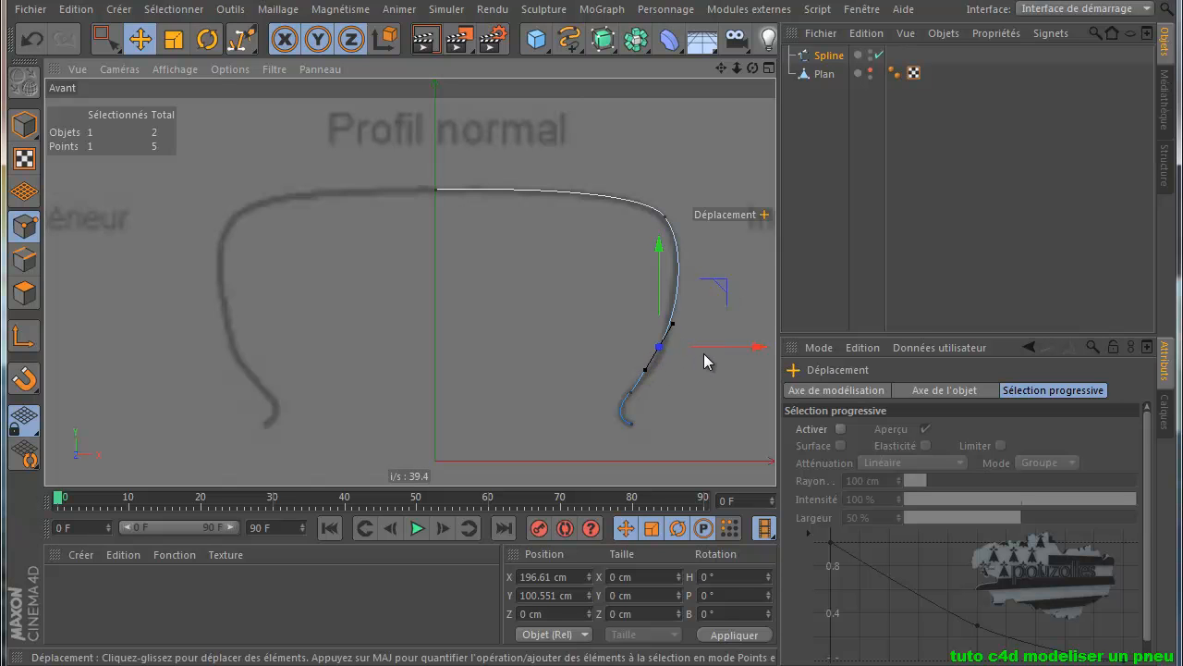
{"action": "left_click_drag", "start_coordinate": [709, 346], "coordinate": [719, 348]}
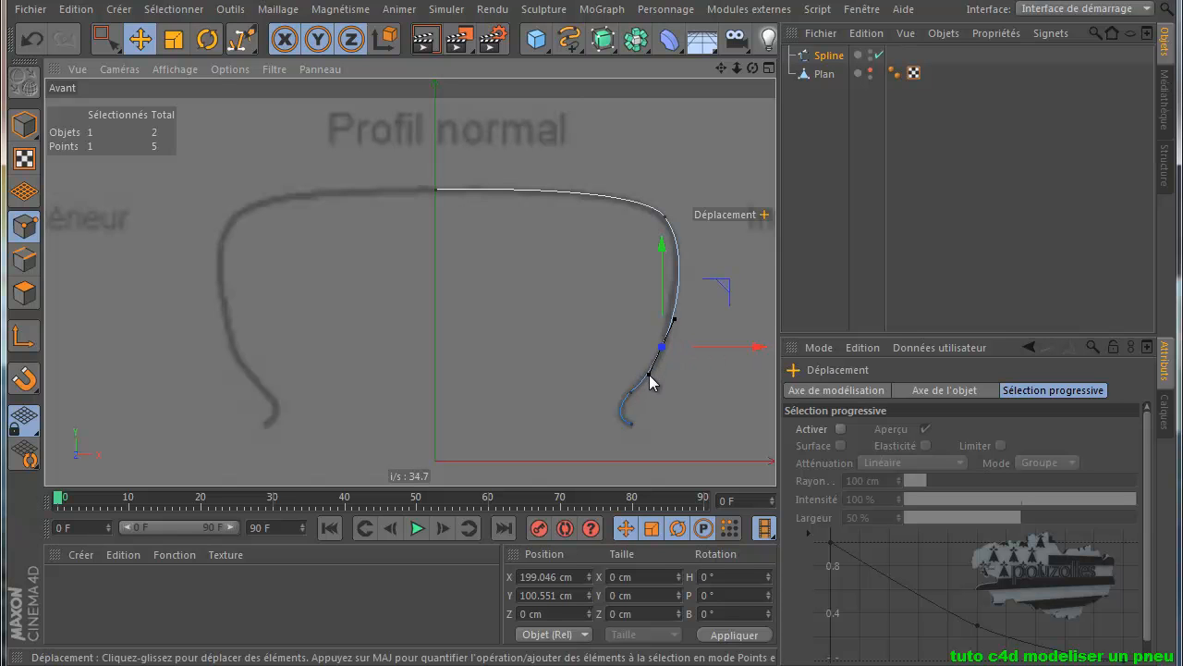
{"action": "left_click_drag", "start_coordinate": [650, 373], "coordinate": [651, 370]}
Select the spline's point at the crown's centre with the selection rectangle and set its X position to 0 cm.
{"action": "left_click", "coordinate": [106, 39]}
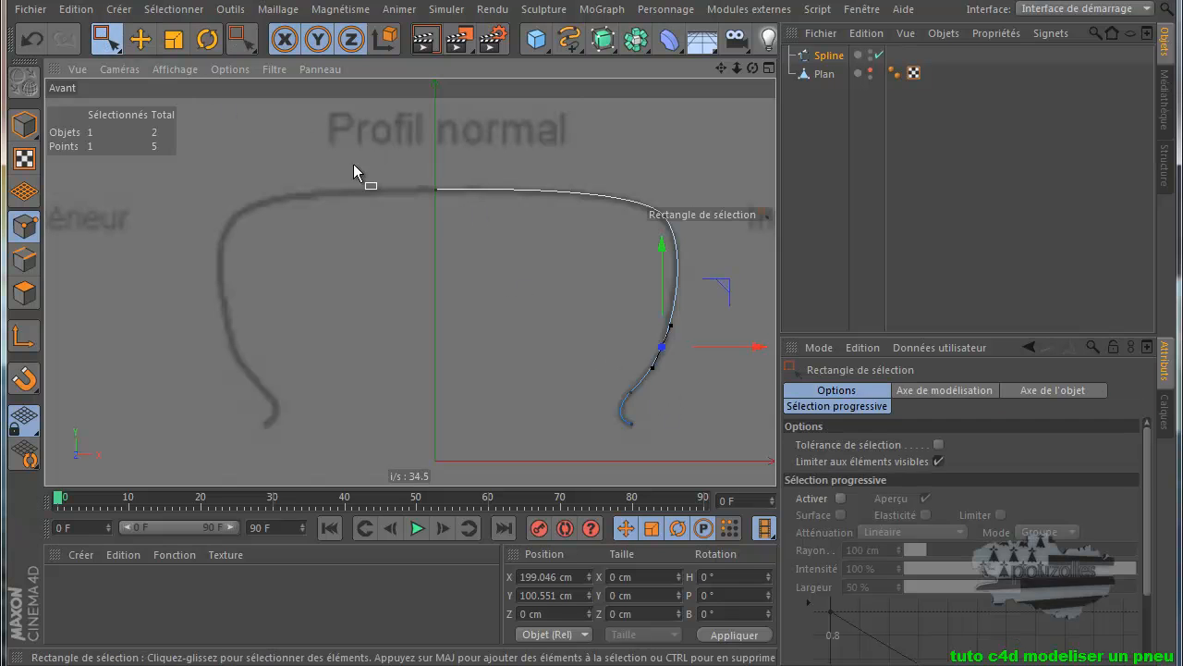
{"action": "left_click_drag", "start_coordinate": [483, 161], "coordinate": [407, 214]}
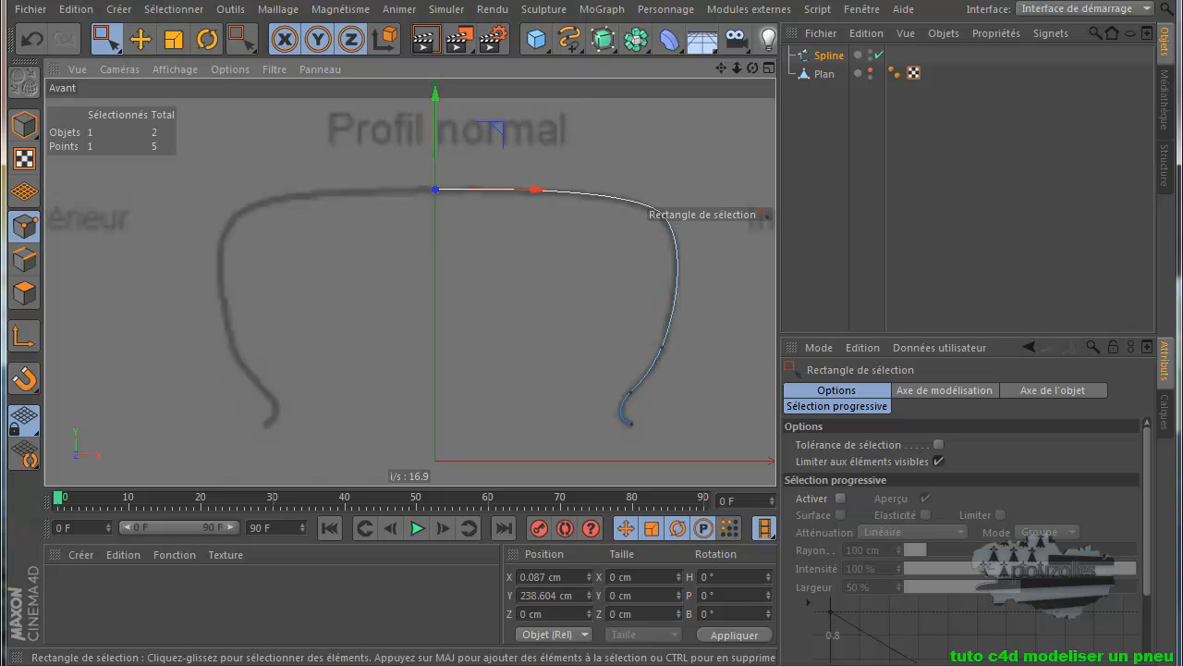
{"action": "left_click", "coordinate": [569, 576]}
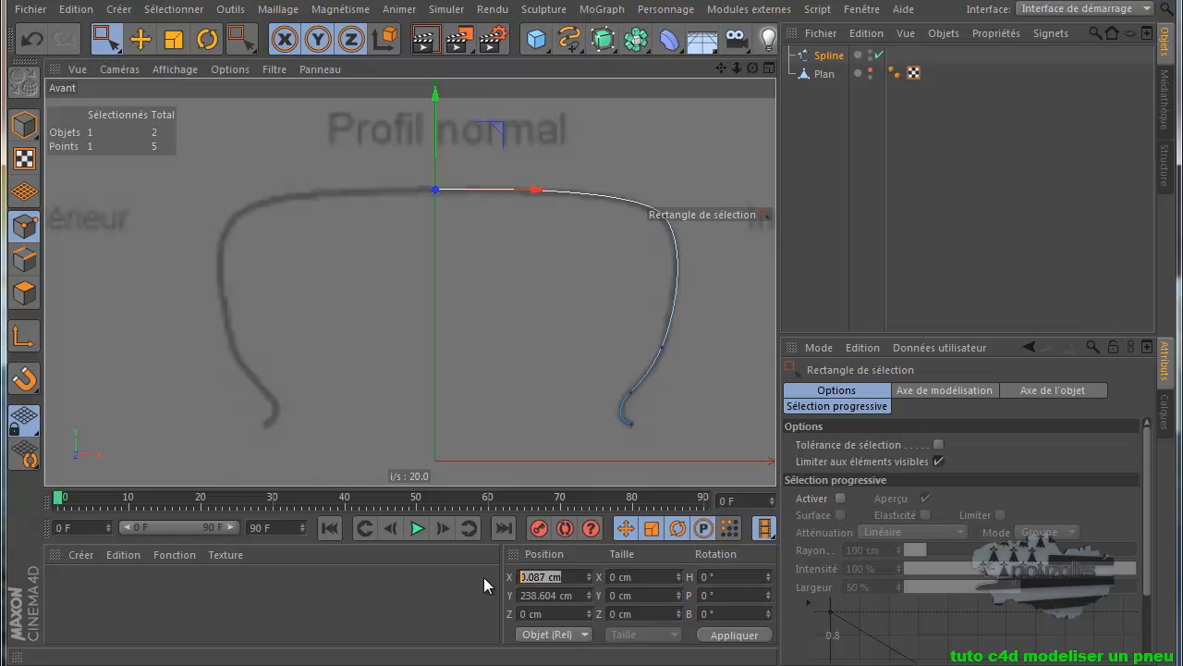
{"action": "type", "text": "0"}
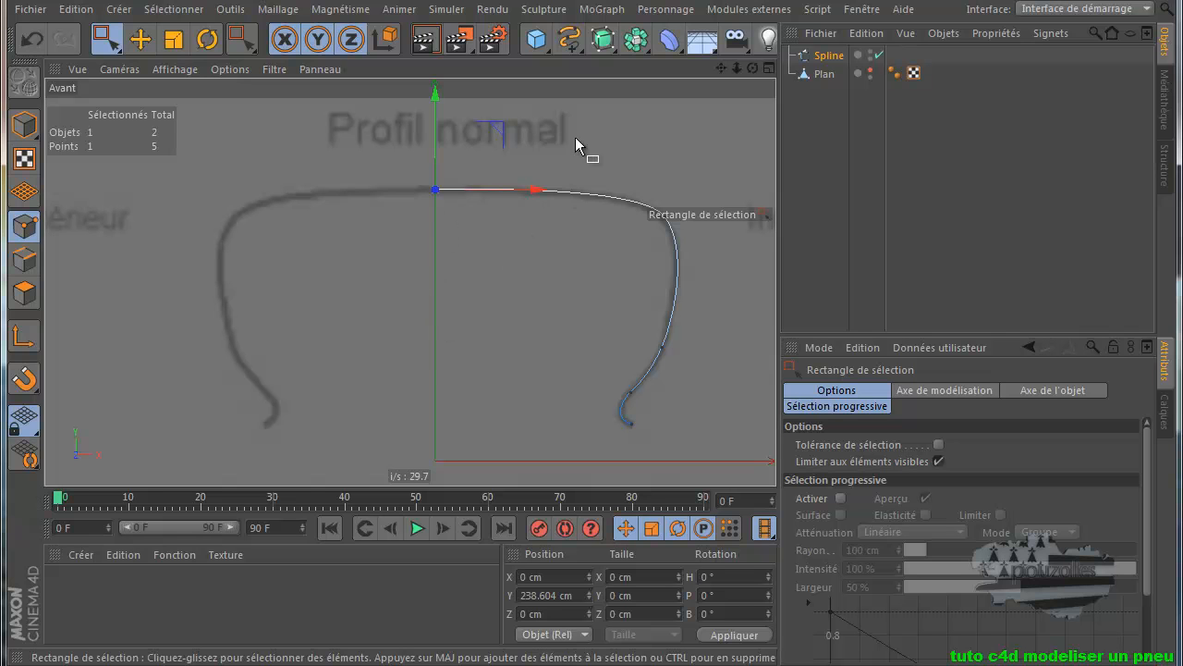
Mirror the half profile by nesting the spline in a new Symétrie object, and show it enlarged in the Perspective view.
{"action": "left_click_drag", "start_coordinate": [638, 41], "coordinate": [832, 131]}
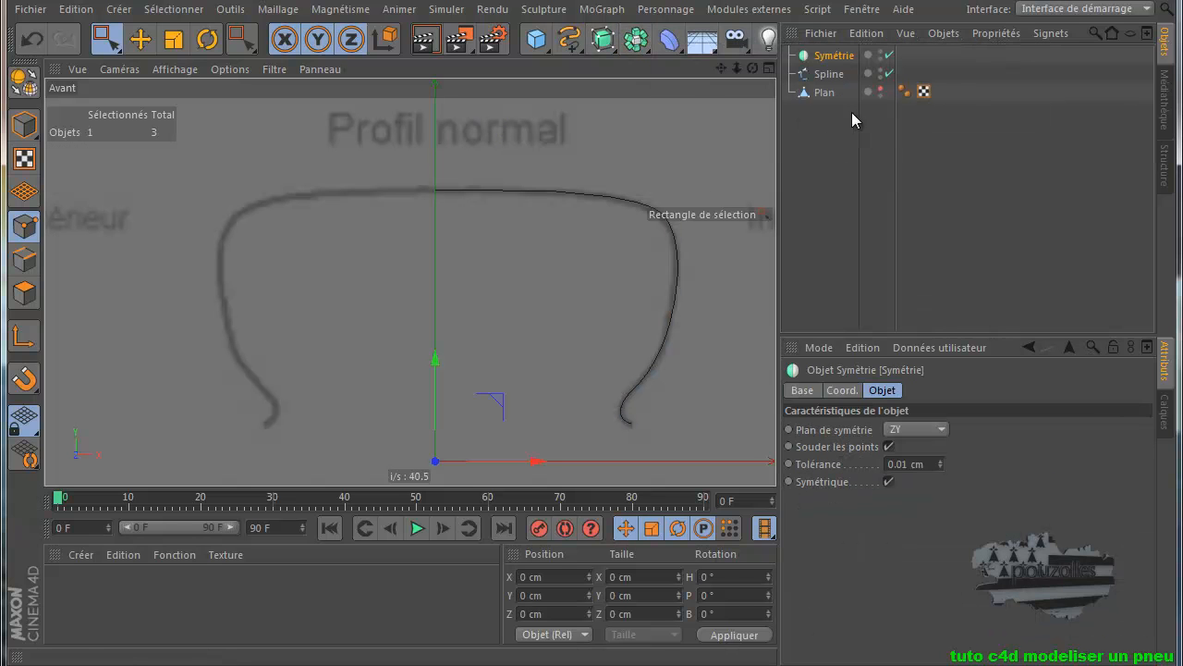
{"action": "left_click_drag", "start_coordinate": [826, 74], "coordinate": [841, 63]}
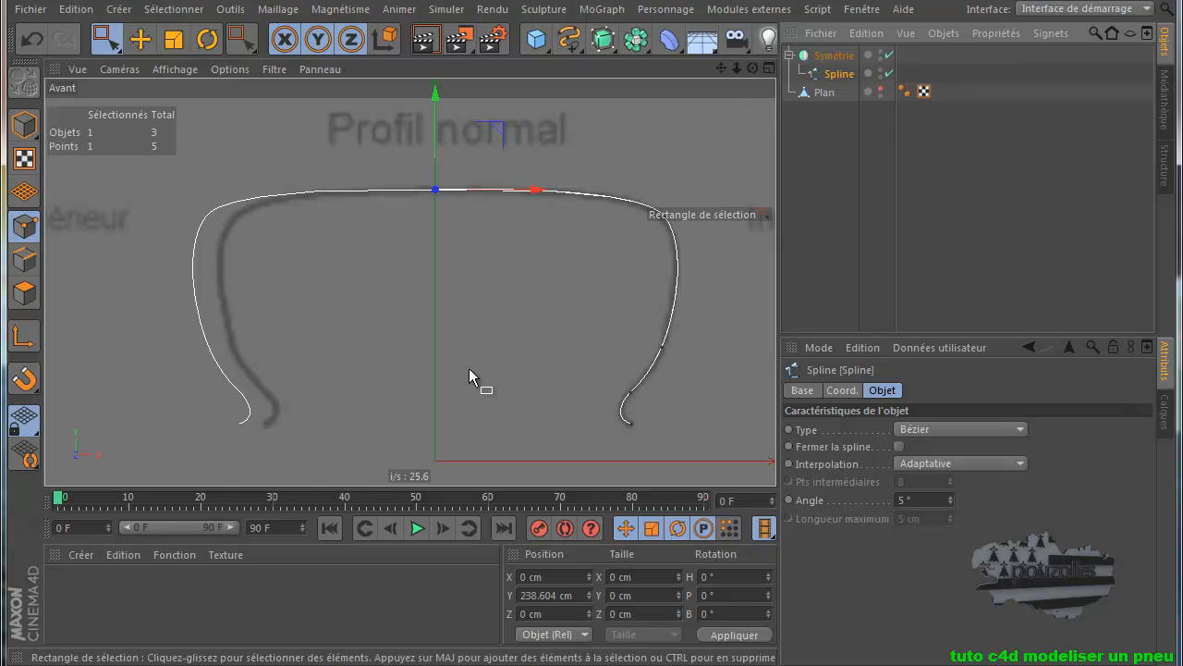
{"action": "middle_click", "coordinate": [408, 372]}
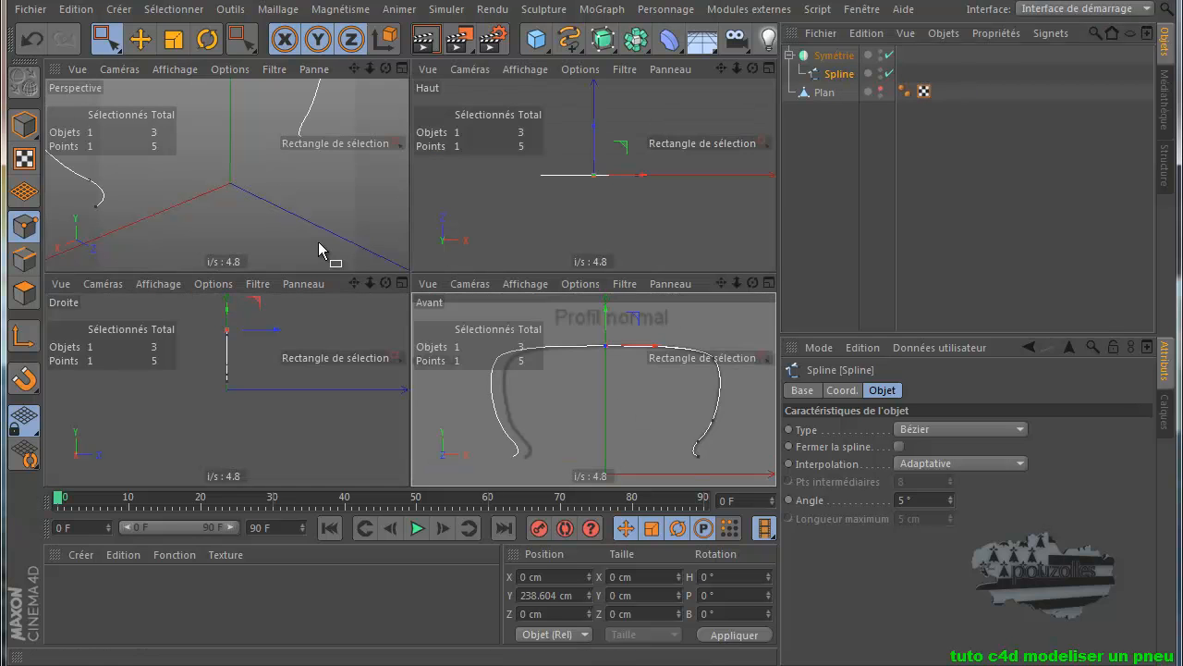
{"action": "middle_click", "coordinate": [318, 241]}
{"action": "scroll", "coordinate": [318, 241], "scroll_direction": "down", "scroll_amount": 9}
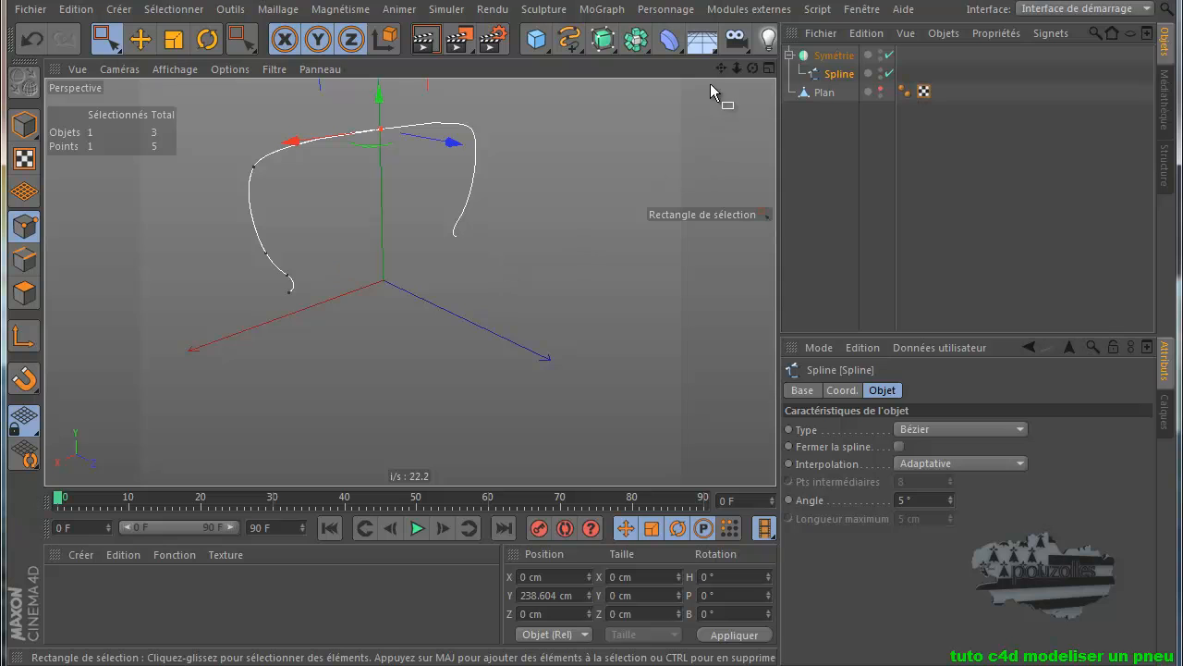
{"action": "left_click_drag", "start_coordinate": [720, 68], "coordinate": [601, 407]}
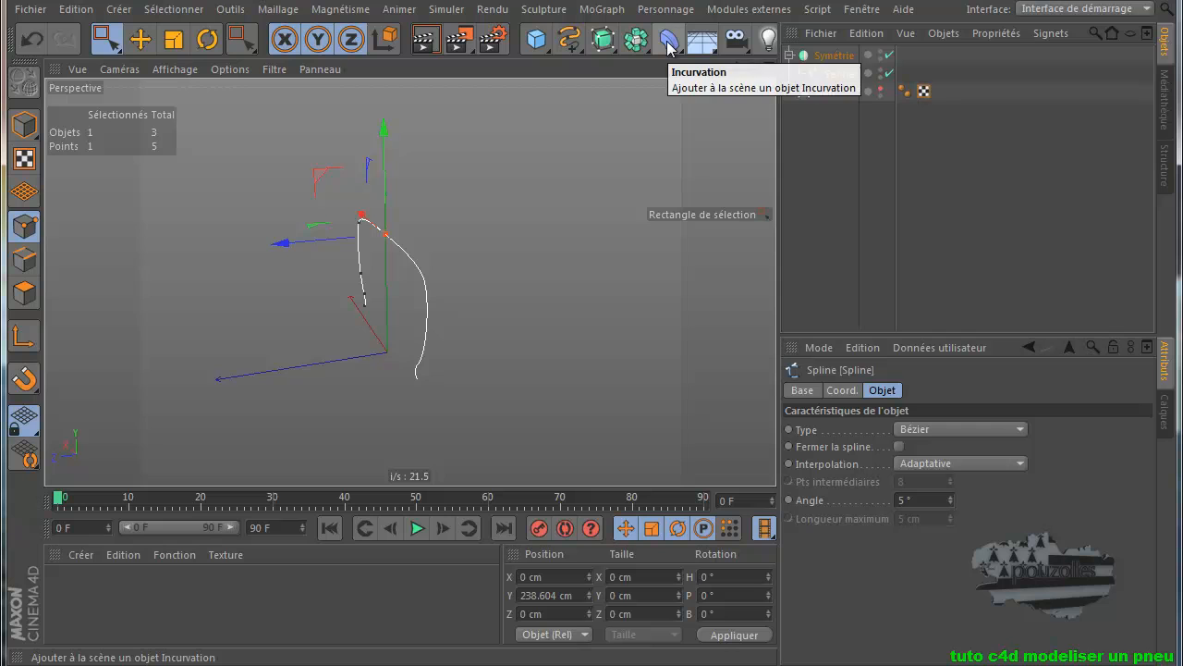
Add a Révolution NURBS object and nest the Symétrie object with its spline inside it.
{"action": "left_click", "coordinate": [601, 40]}
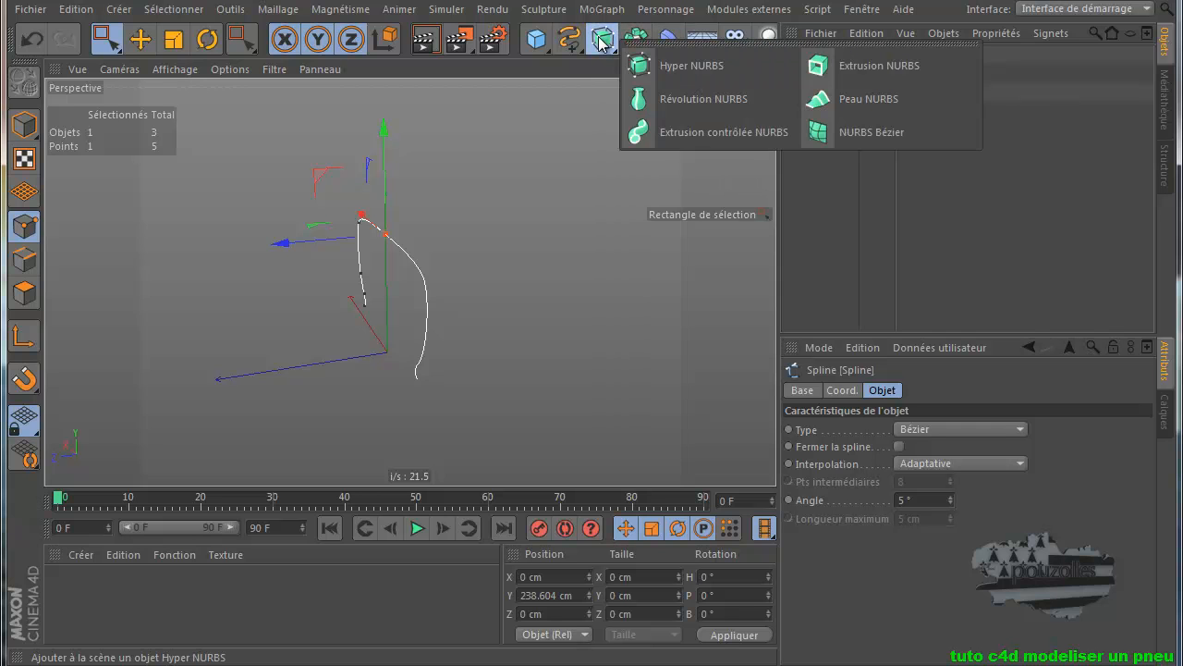
{"action": "left_click", "coordinate": [711, 103]}
{"action": "left_click_drag", "start_coordinate": [839, 82], "coordinate": [865, 56]}
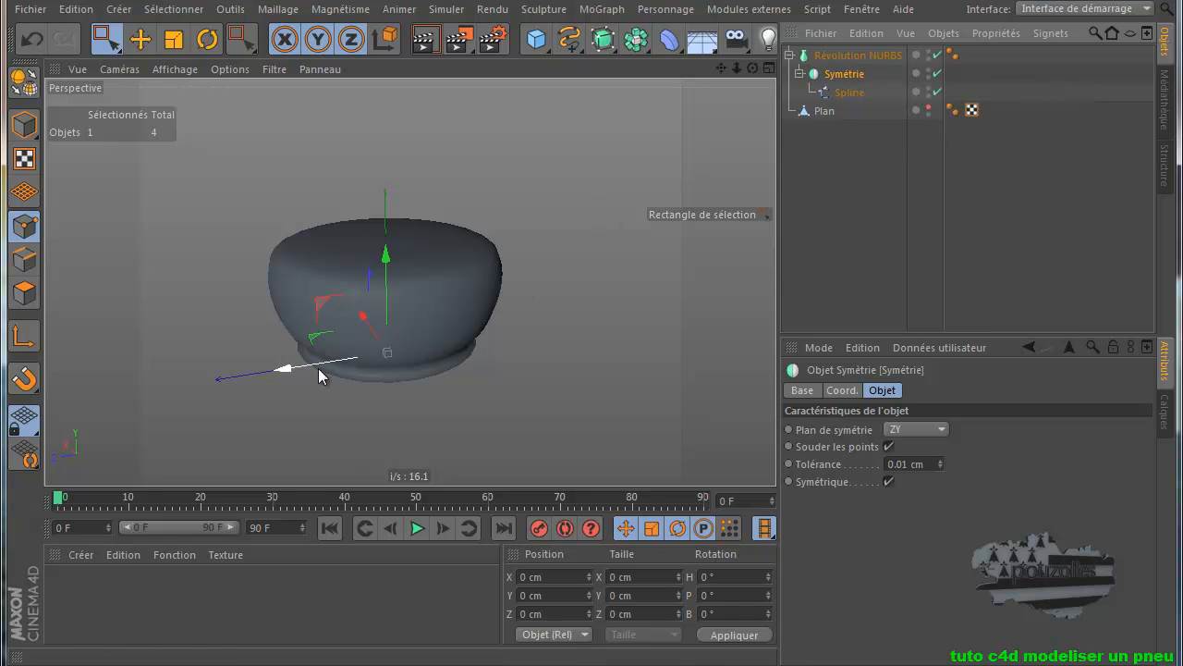
Move the Symétrie object along its Z axis away from the revolution centre to open the shape into a wide ring.
{"action": "left_click", "coordinate": [847, 92]}
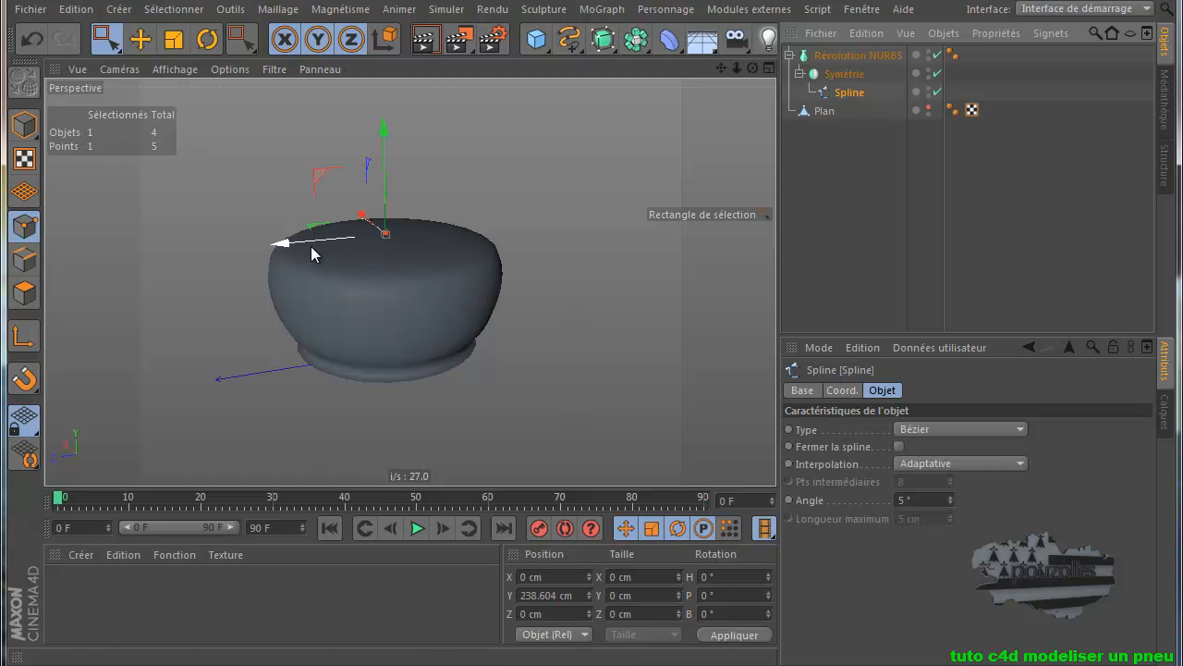
{"action": "left_click", "coordinate": [844, 74]}
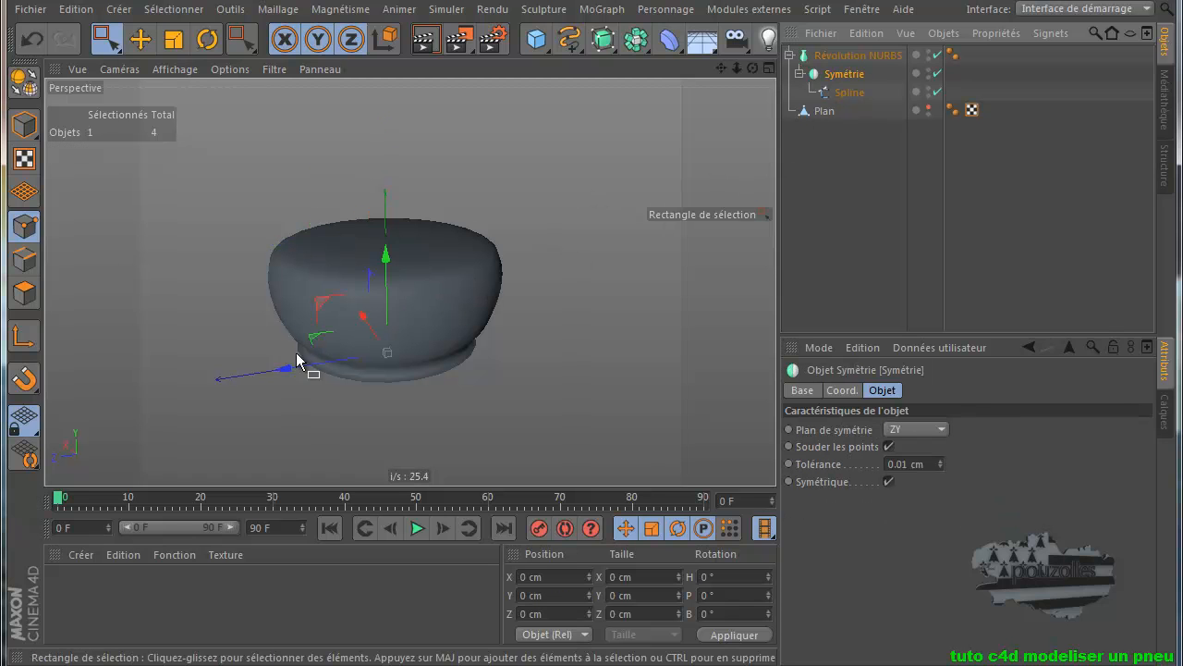
{"action": "left_click_drag", "start_coordinate": [282, 370], "coordinate": [461, 371]}
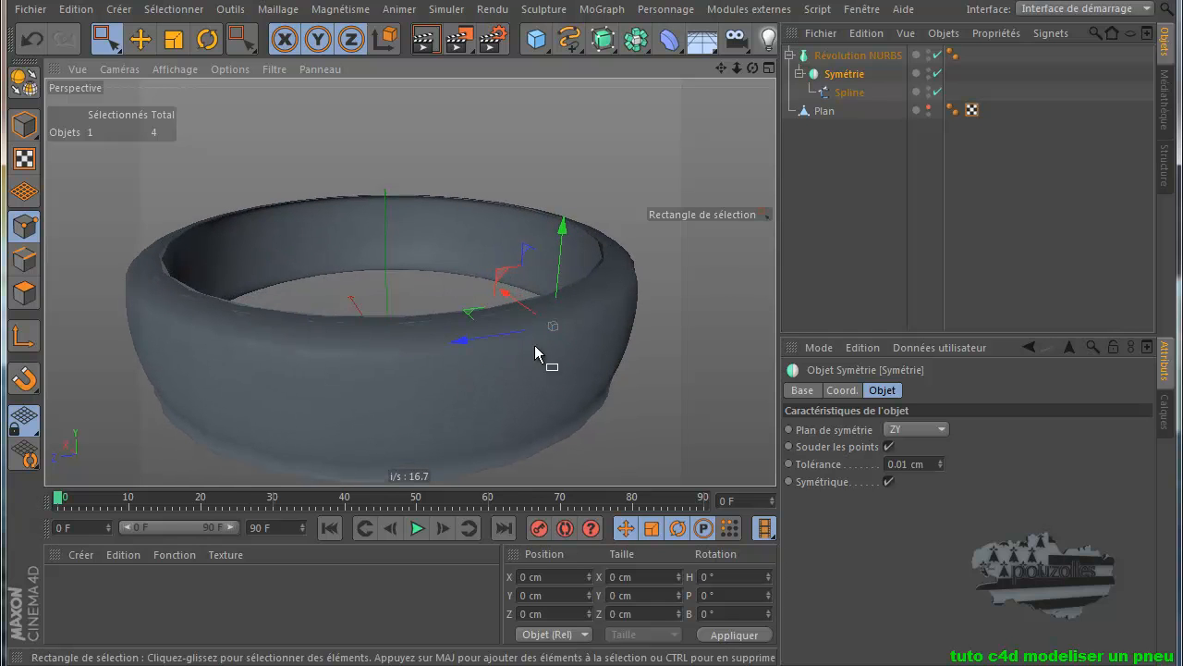
{"action": "left_click", "coordinate": [851, 92]}
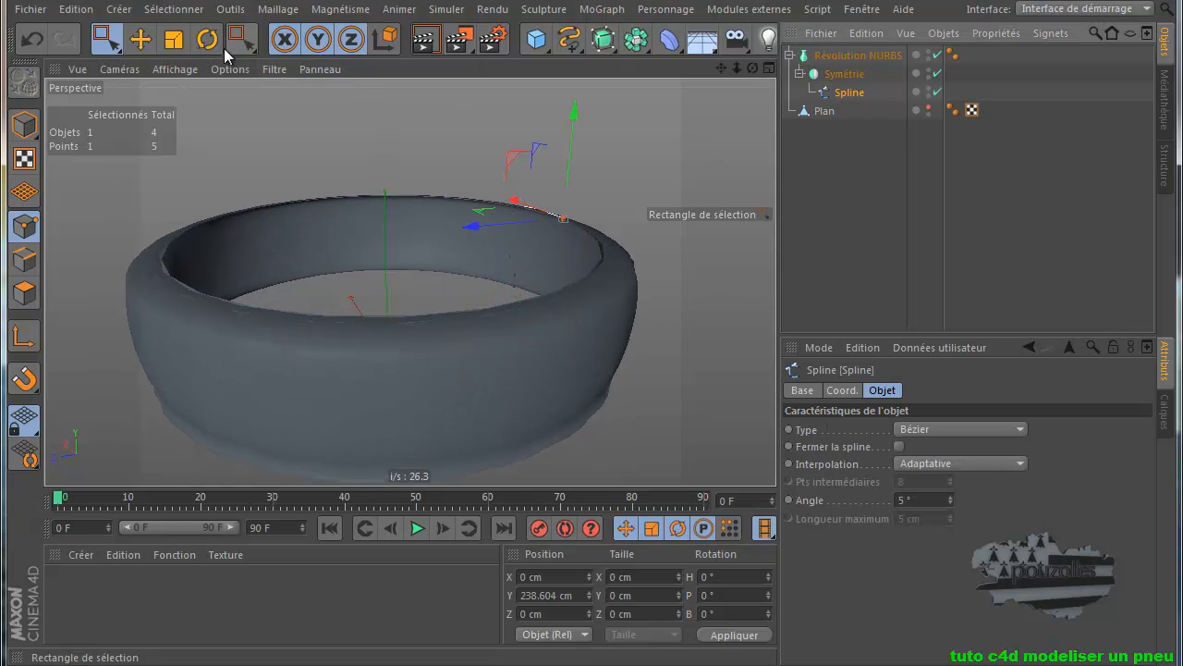
{"action": "left_click", "coordinate": [205, 39]}
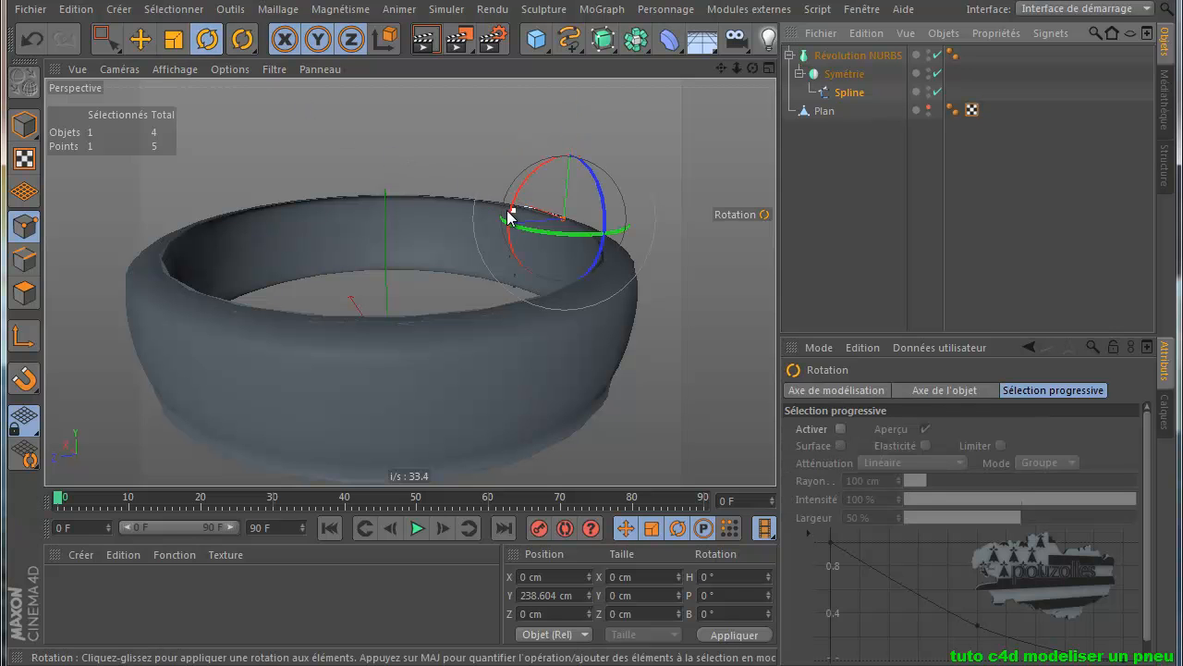
{"action": "left_click_drag", "start_coordinate": [509, 225], "coordinate": [552, 172]}
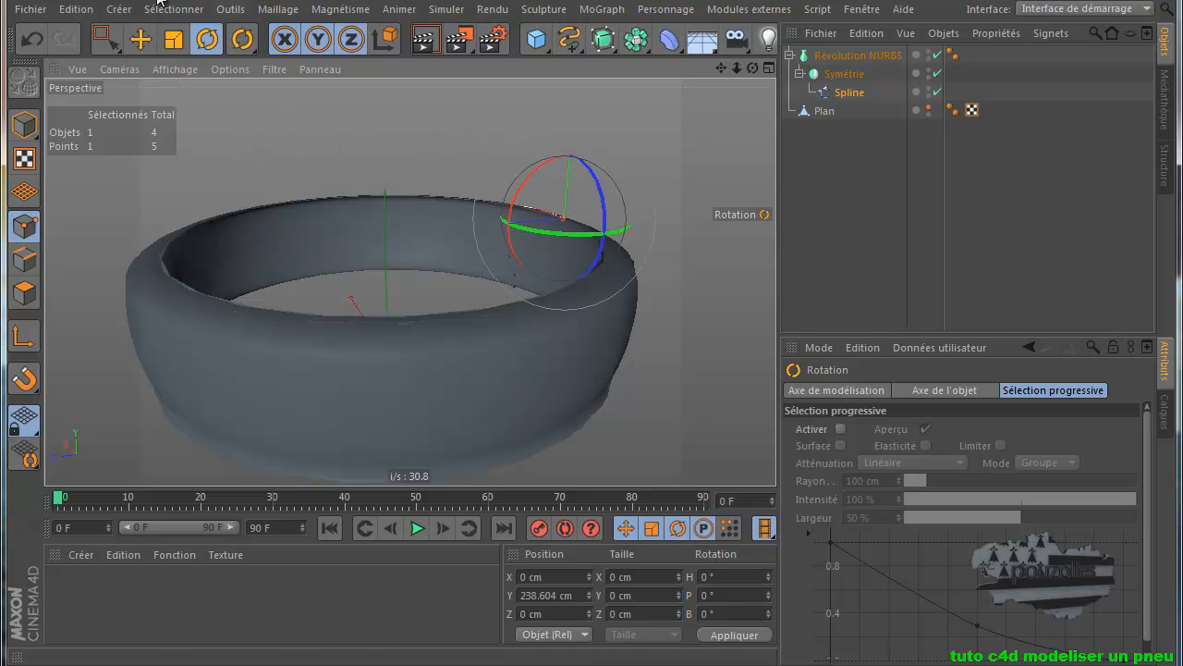
{"action": "left_click", "coordinate": [30, 43]}
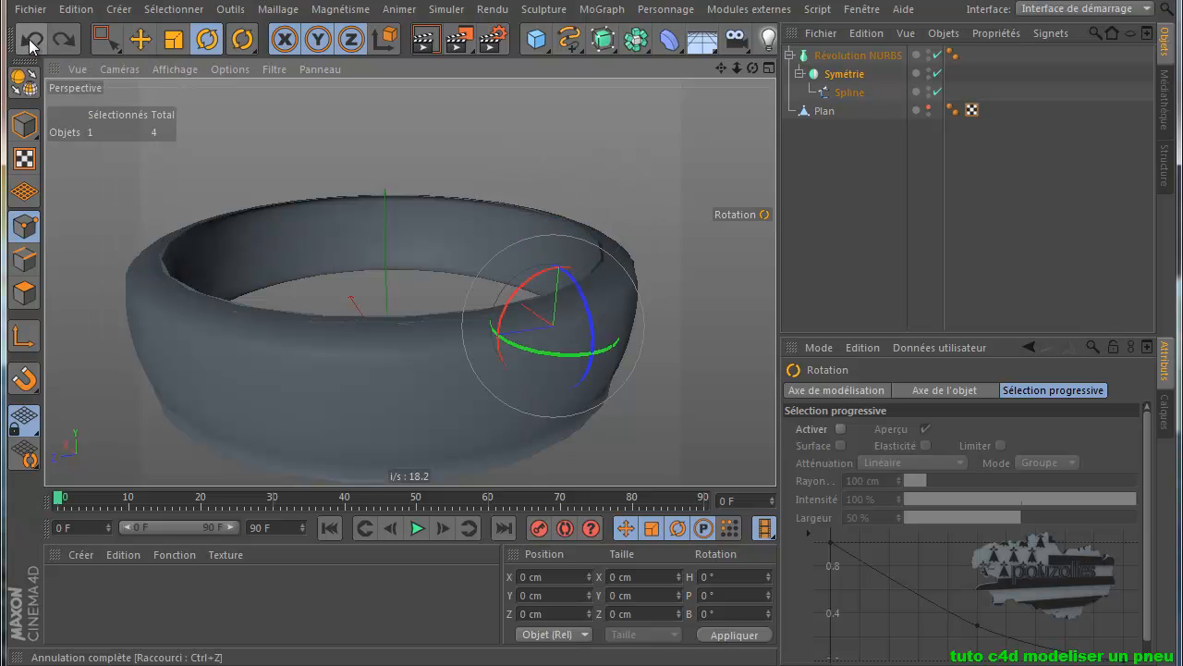
{"action": "left_click", "coordinate": [850, 93]}
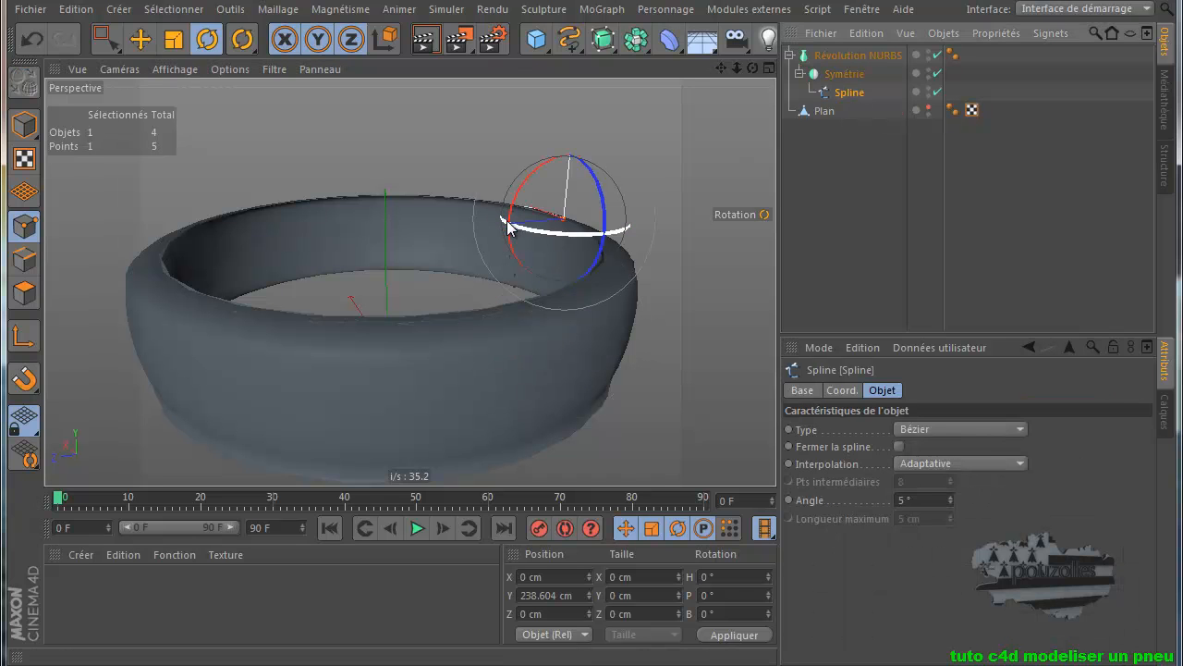
{"action": "left_click_drag", "start_coordinate": [510, 218], "coordinate": [546, 173]}
{"action": "left_click", "coordinate": [42, 42]}
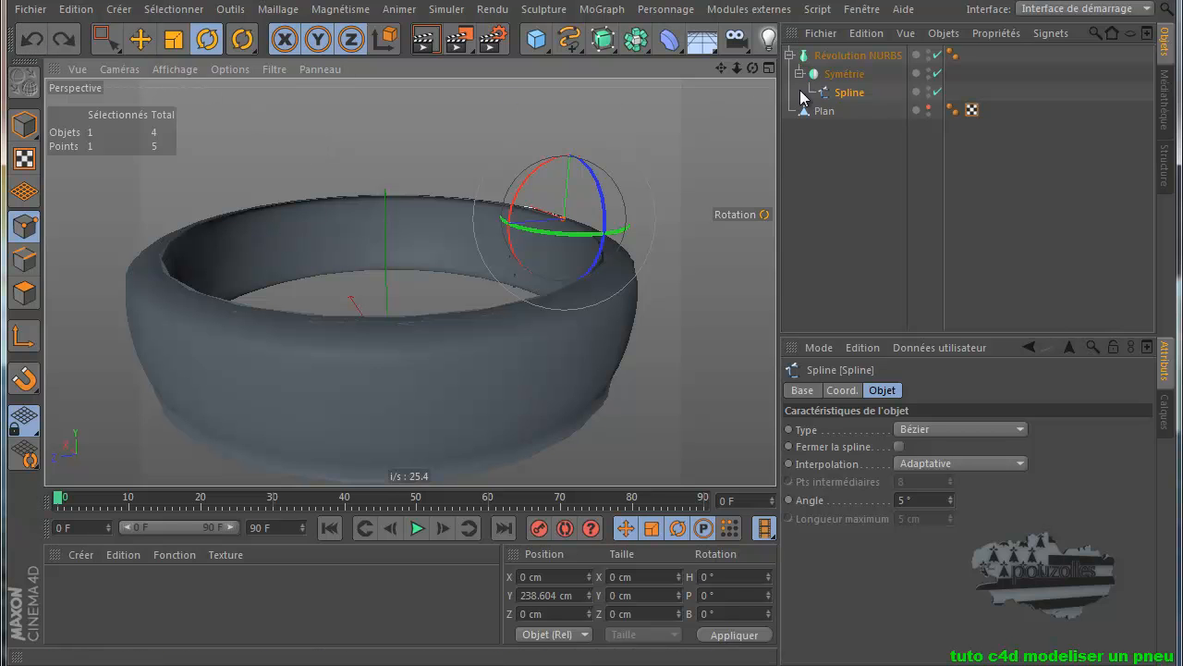
Move the Symétrie object with its spline out of the Révolution NURBS object.
{"action": "left_click_drag", "start_coordinate": [850, 93], "coordinate": [843, 174]}
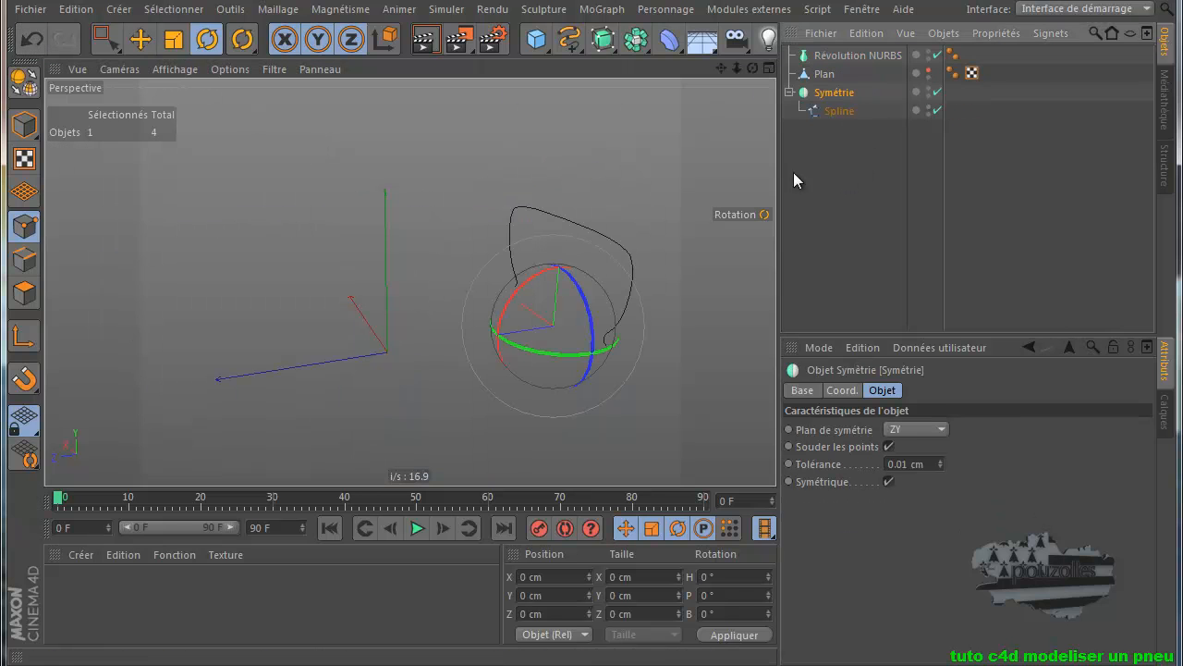
{"action": "left_click_drag", "start_coordinate": [505, 315], "coordinate": [579, 268]}
{"action": "left_click_drag", "start_coordinate": [840, 94], "coordinate": [859, 60]}
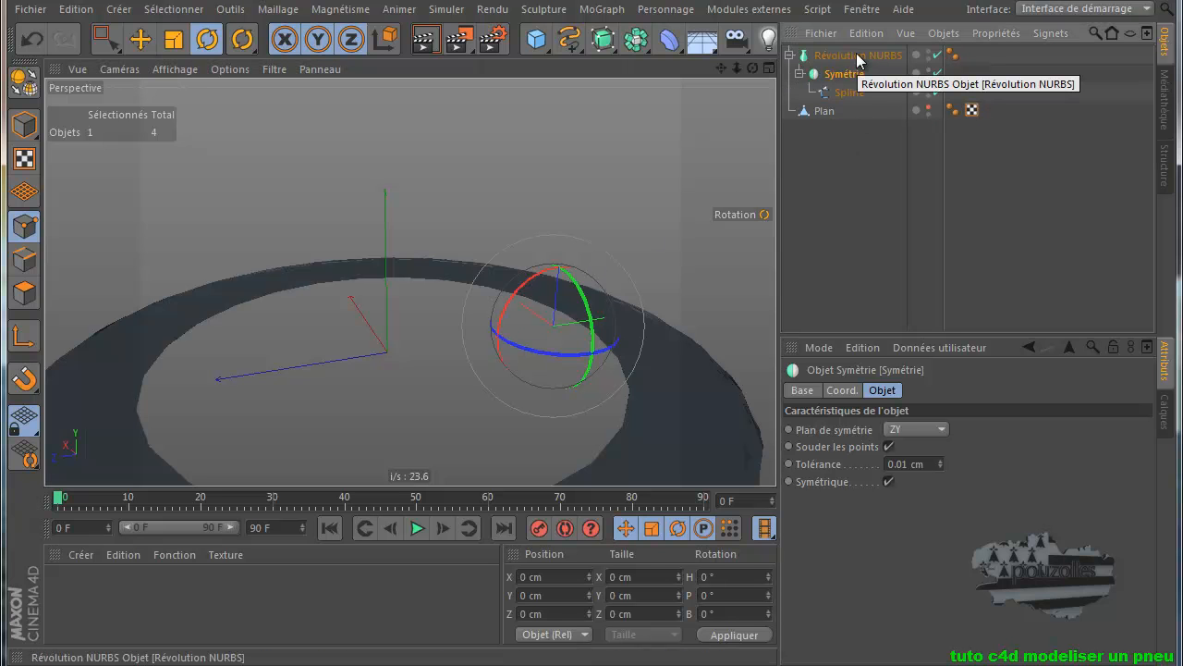
{"action": "left_click", "coordinate": [31, 39]}
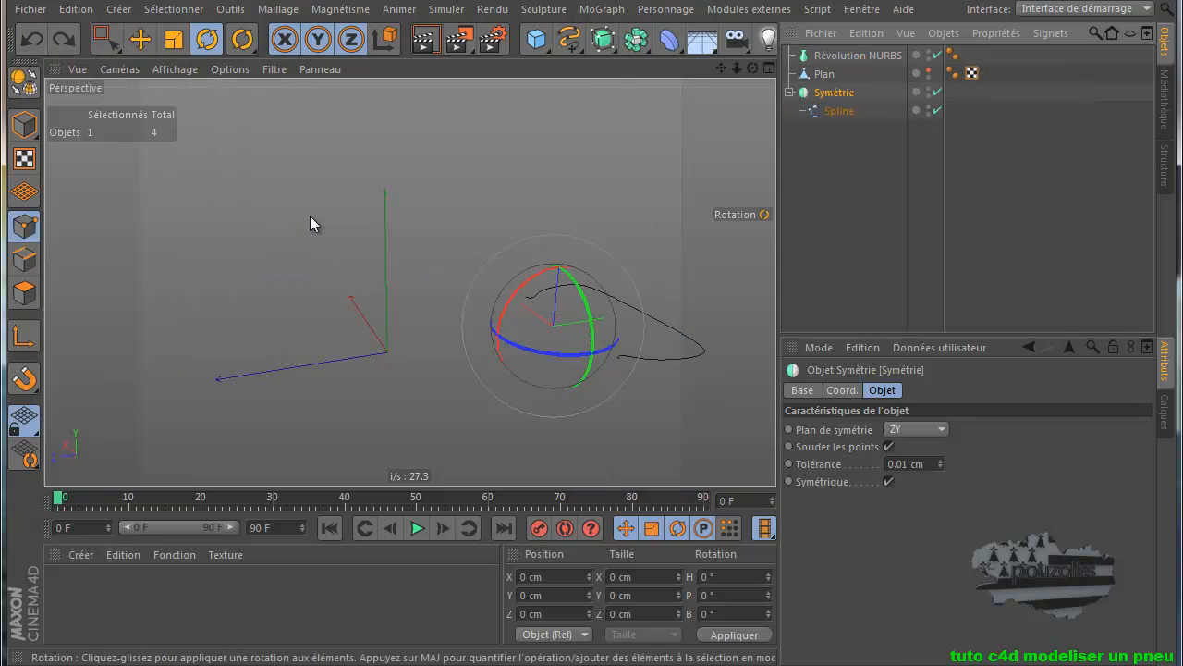
{"action": "left_click", "coordinate": [32, 39]}
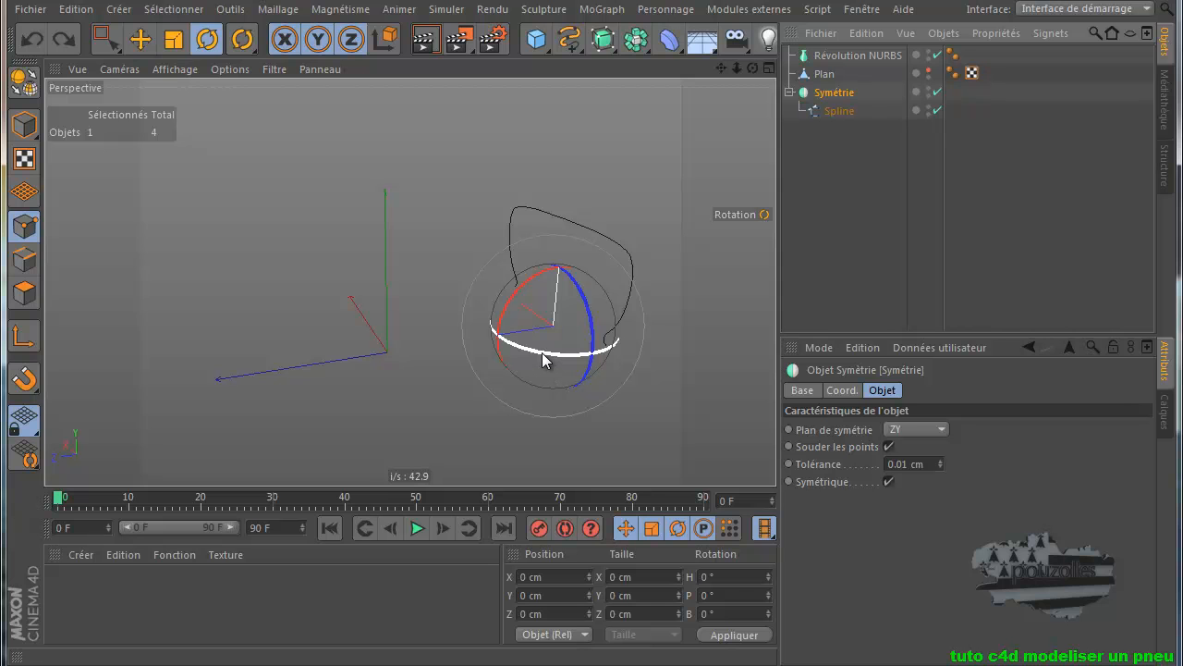
Rotate the Symétrie object a quarter turn about its Y axis and about its Z axis, and nest it back inside Révolution NURBS.
{"action": "left_click_drag", "start_coordinate": [542, 352], "coordinate": [630, 340]}
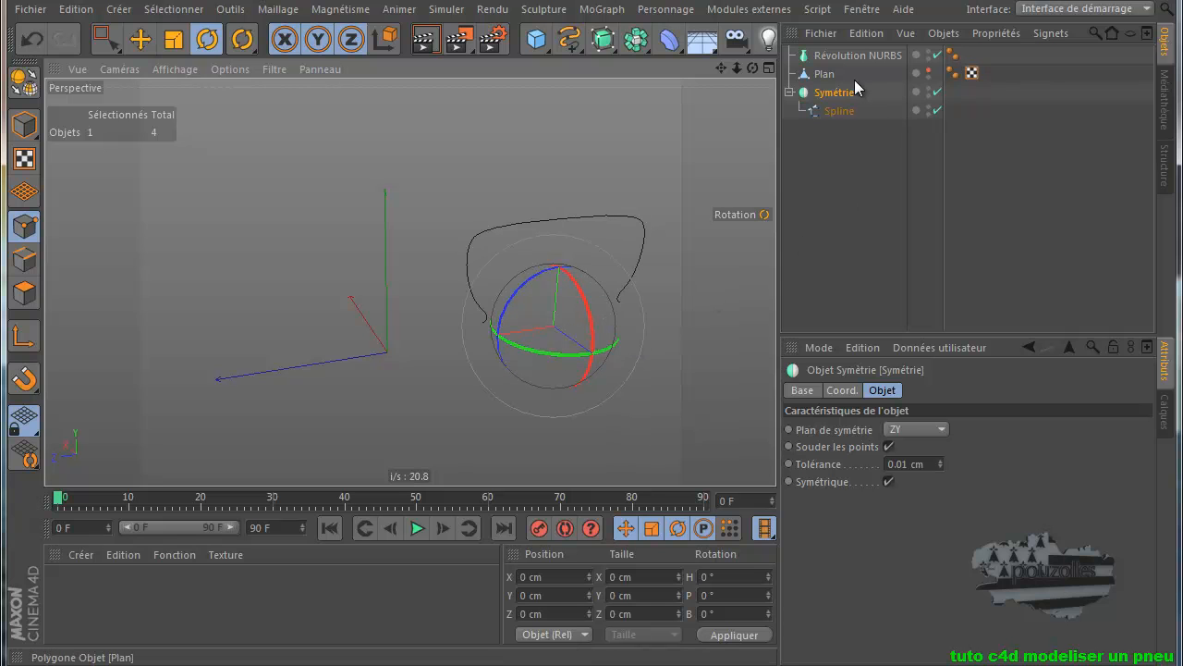
{"action": "left_click_drag", "start_coordinate": [836, 93], "coordinate": [859, 54]}
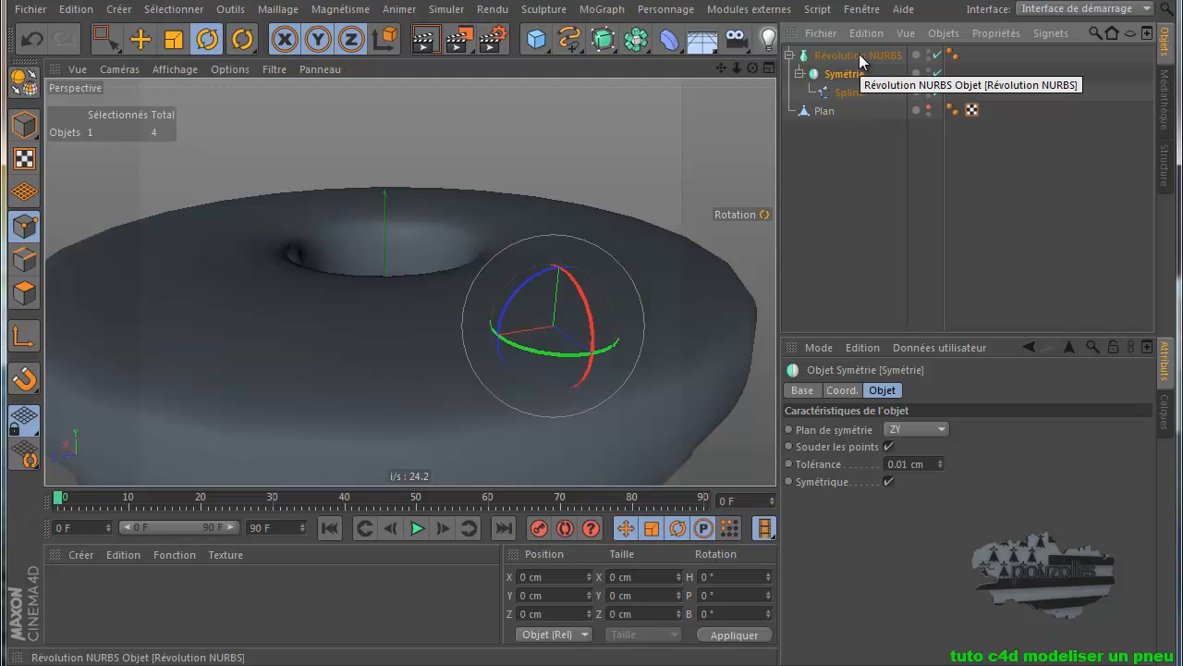
{"action": "scroll", "coordinate": [656, 258], "scroll_direction": "down", "scroll_amount": 4}
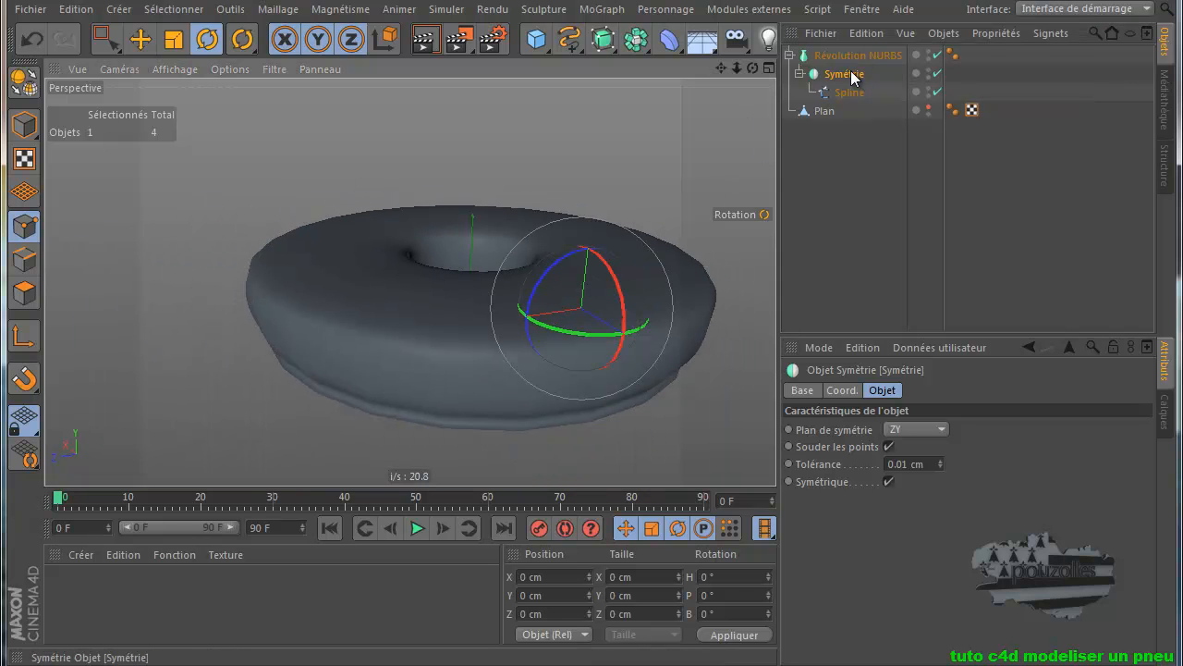
{"action": "left_click_drag", "start_coordinate": [853, 77], "coordinate": [843, 164]}
{"action": "left_click_drag", "start_coordinate": [531, 304], "coordinate": [605, 258]}
{"action": "left_click", "coordinate": [840, 217]}
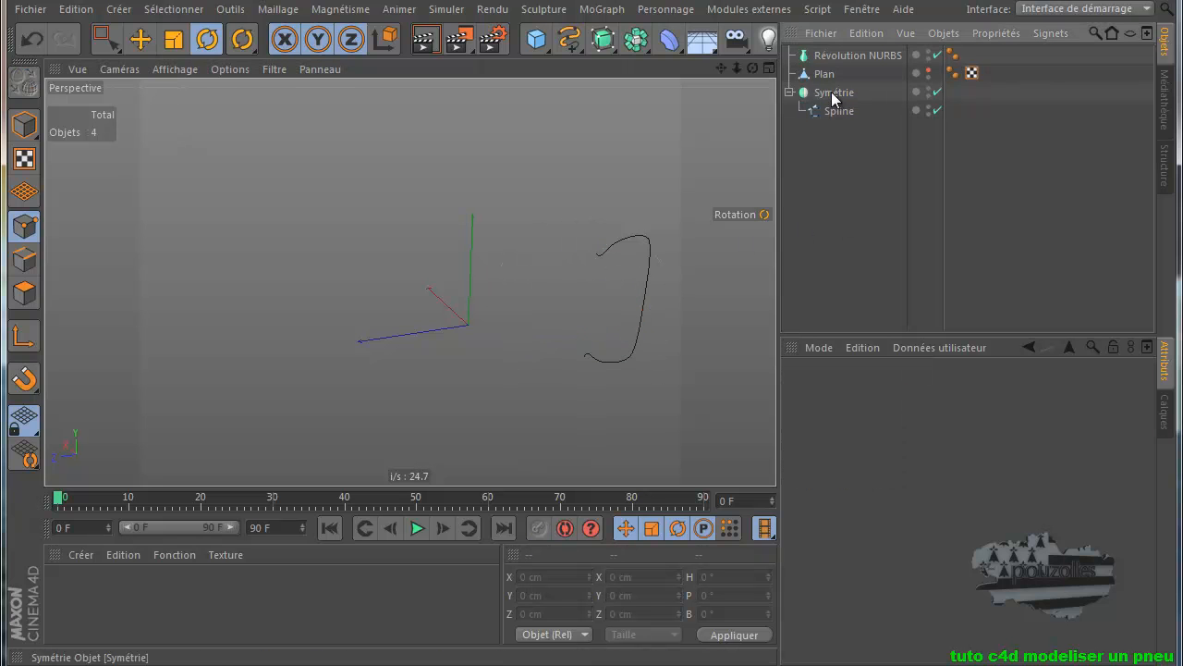
{"action": "left_click_drag", "start_coordinate": [847, 70], "coordinate": [850, 57]}
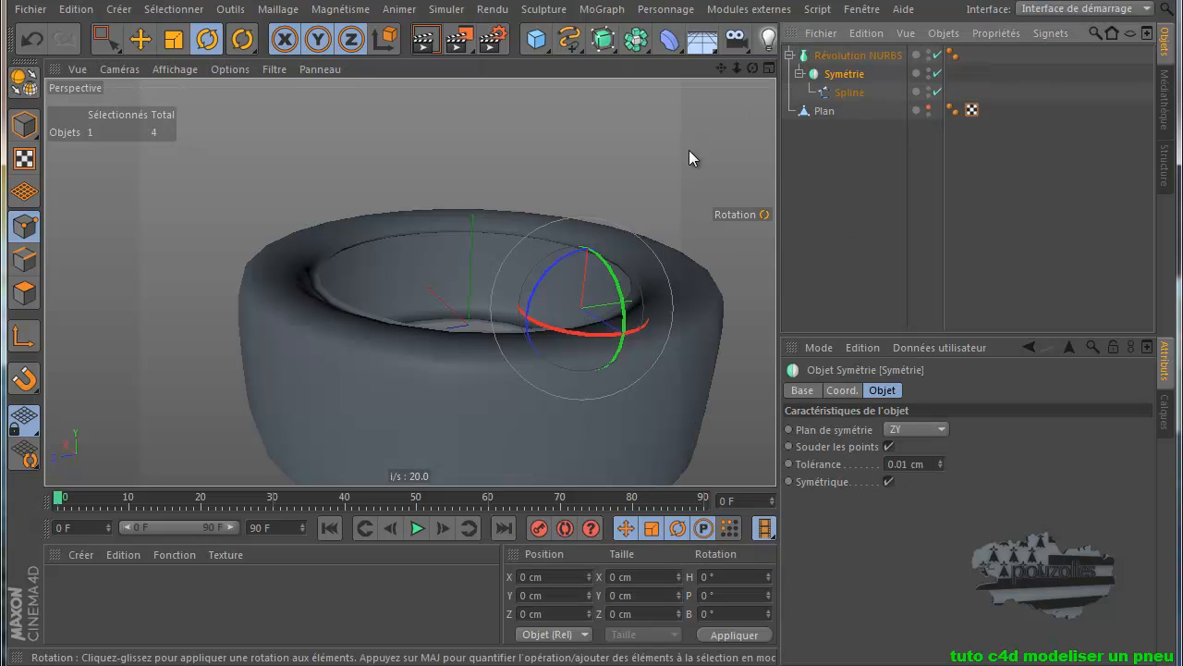
Raise the Révolution NURBS object's Subdivision to 40 to smooth the tyre's outline.
{"action": "left_click_drag", "start_coordinate": [719, 69], "coordinate": [581, 412]}
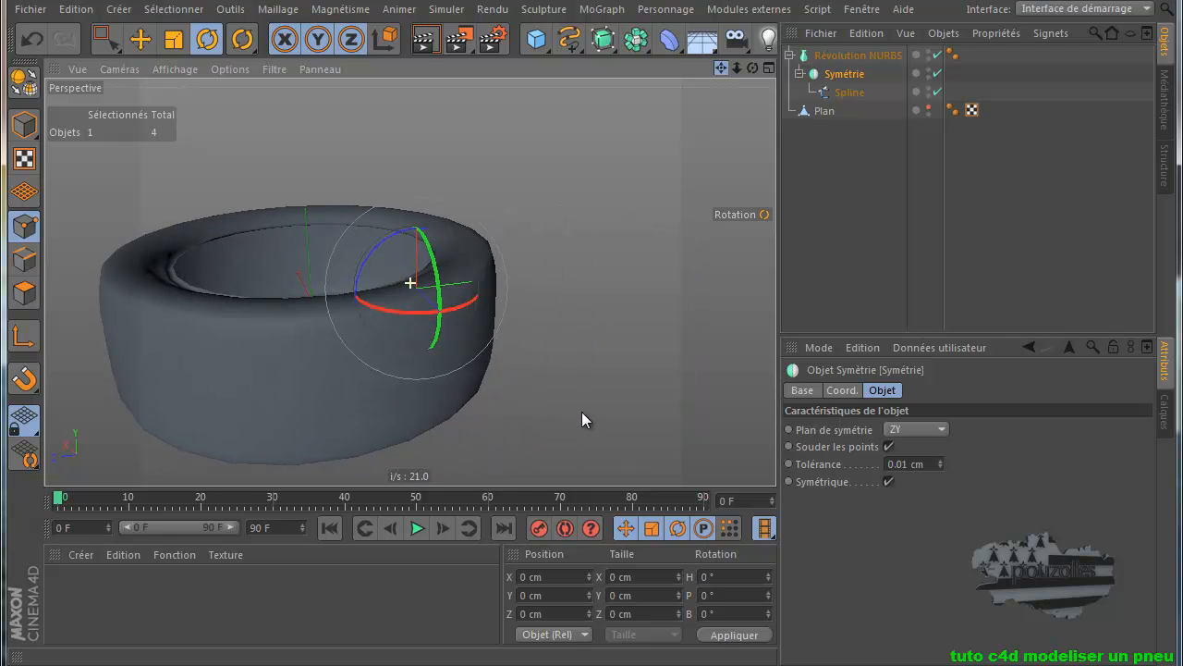
{"action": "left_click_drag", "start_coordinate": [751, 69], "coordinate": [592, 414]}
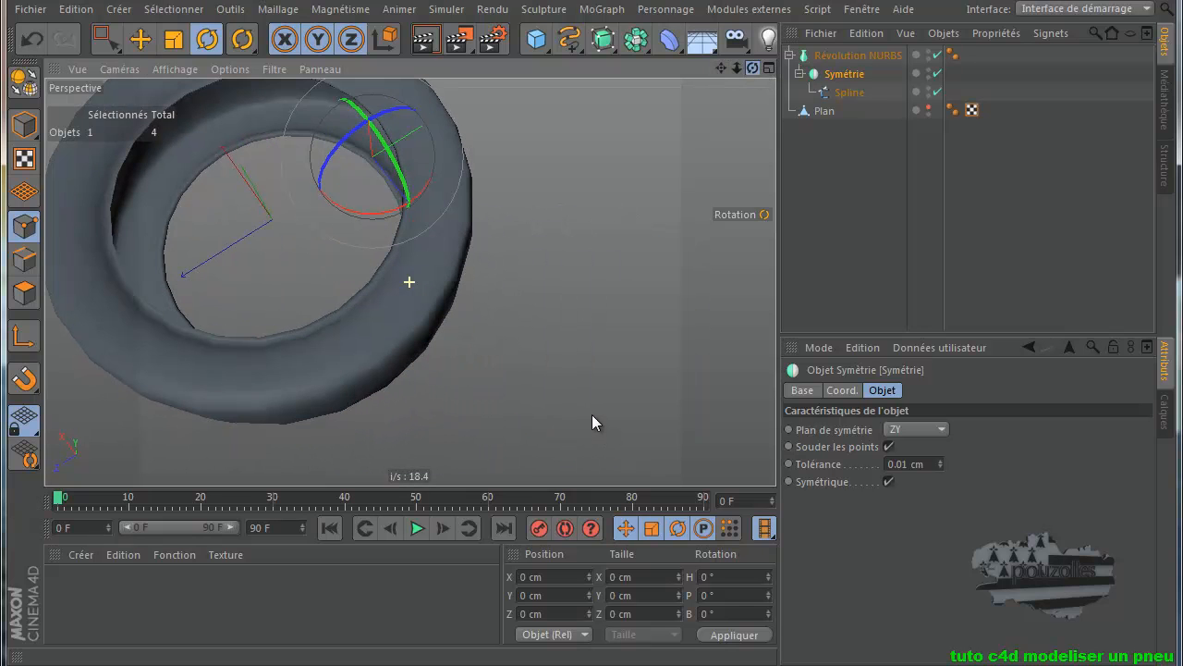
{"action": "left_click_drag", "start_coordinate": [718, 67], "coordinate": [590, 412]}
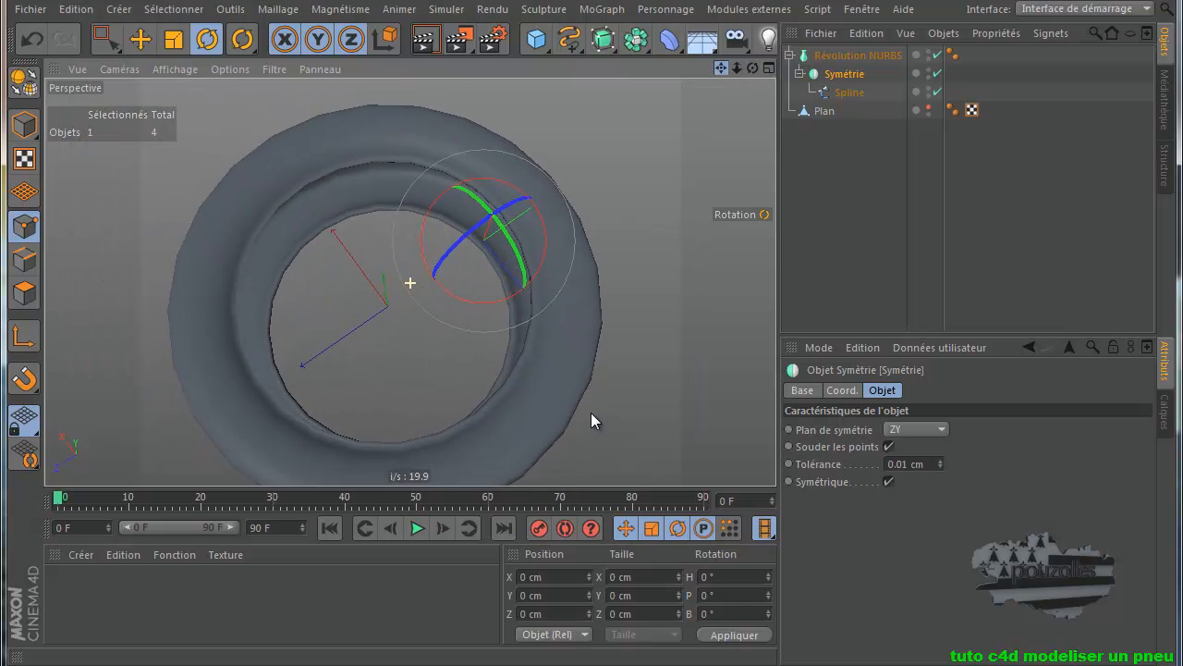
{"action": "scroll", "coordinate": [635, 160], "scroll_direction": "down", "scroll_amount": 3}
{"action": "left_click_drag", "start_coordinate": [721, 68], "coordinate": [583, 436]}
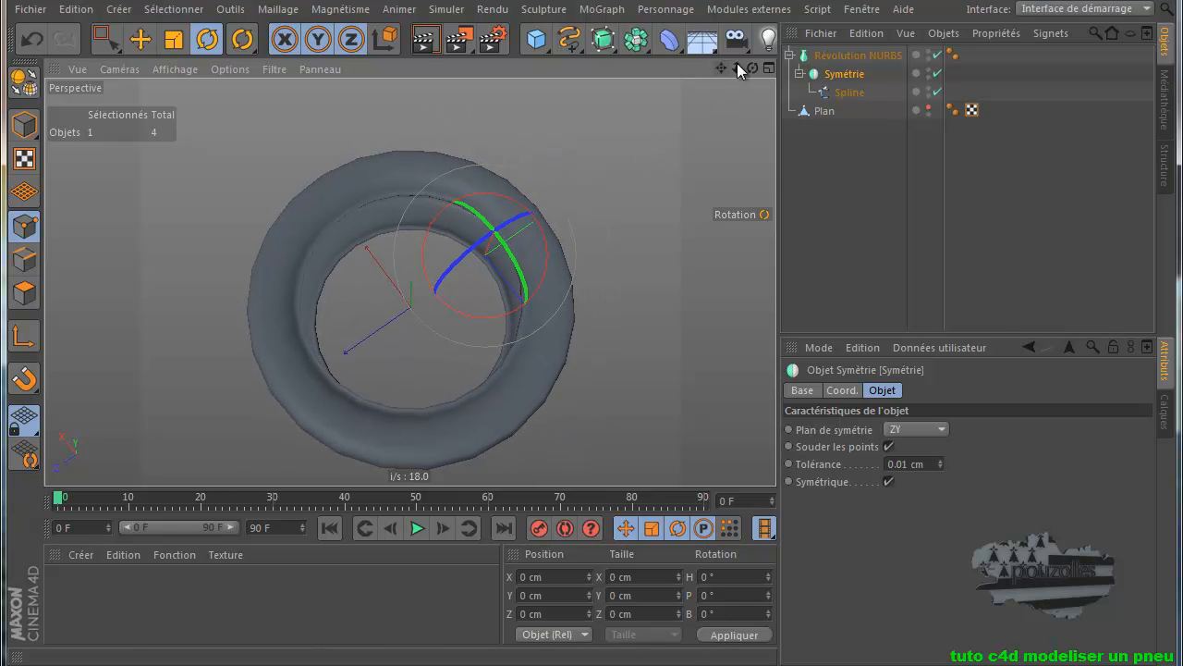
{"action": "left_click_drag", "start_coordinate": [752, 66], "coordinate": [591, 414]}
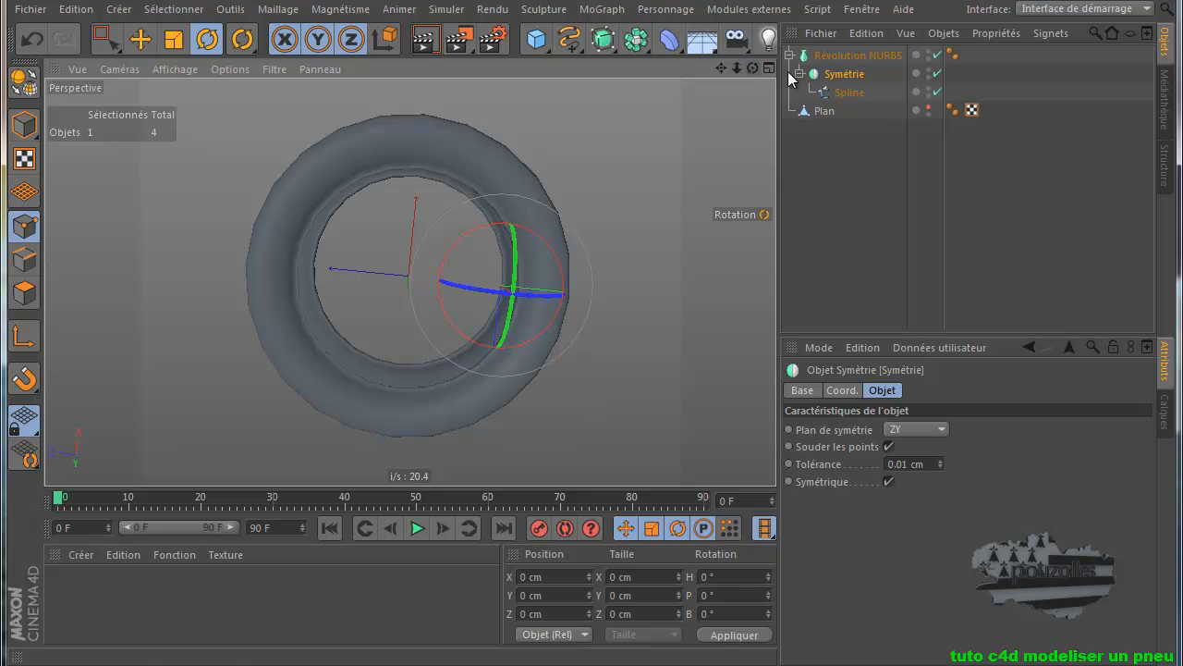
{"action": "left_click", "coordinate": [871, 59]}
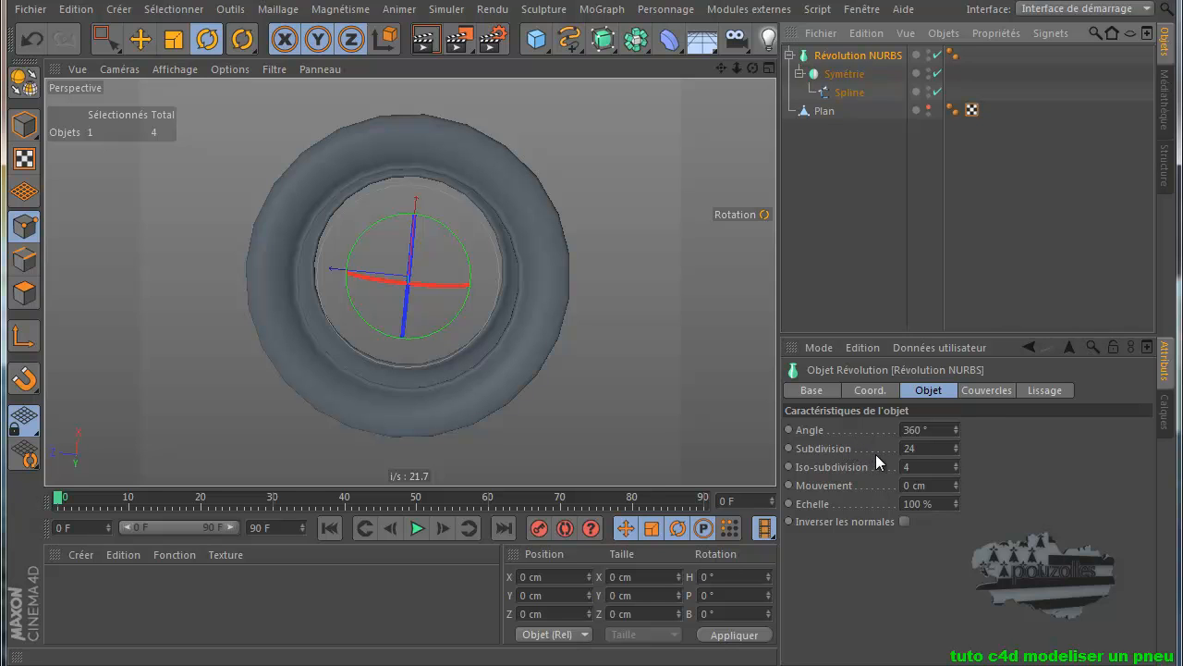
{"action": "left_click", "coordinate": [956, 444]}
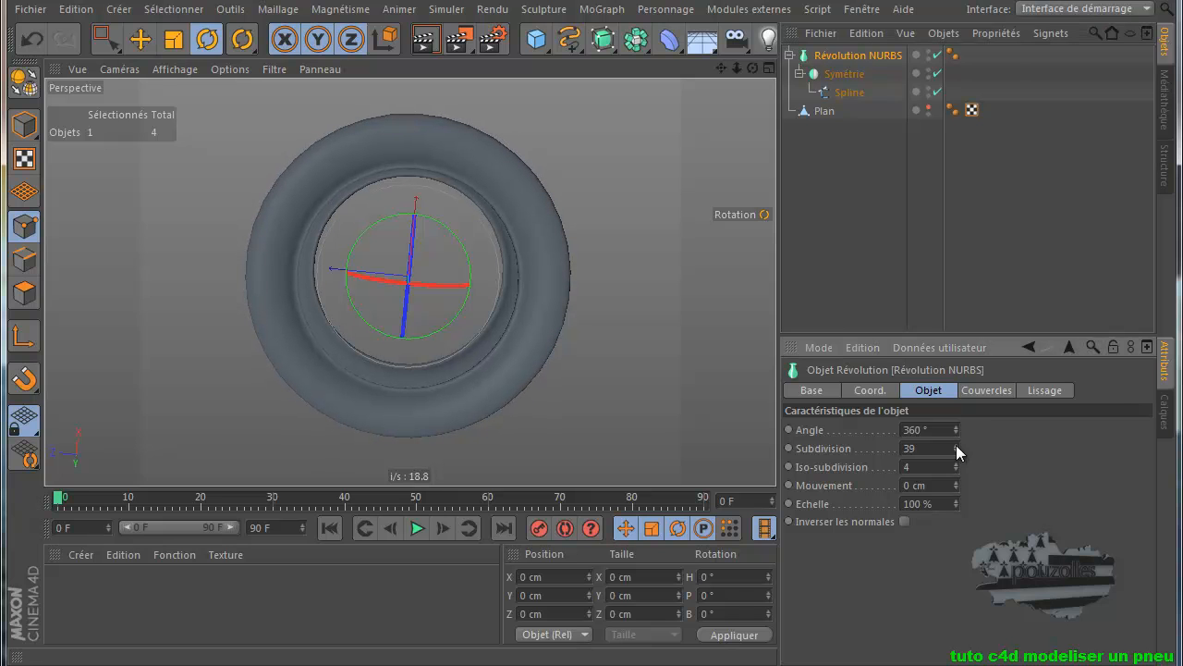
{"action": "left_click", "coordinate": [956, 445]}
{"action": "mouse_move", "coordinate": [418, 110]}
{"action": "left_mouse_down"}
{"action": "mouse_move", "coordinate": [398, 90]}
{"action": "mouse_move", "coordinate": [407, 113]}
{"action": "left_mouse_up"}
{"action": "scroll", "coordinate": [407, 114], "scroll_direction": "down", "scroll_amount": 1}
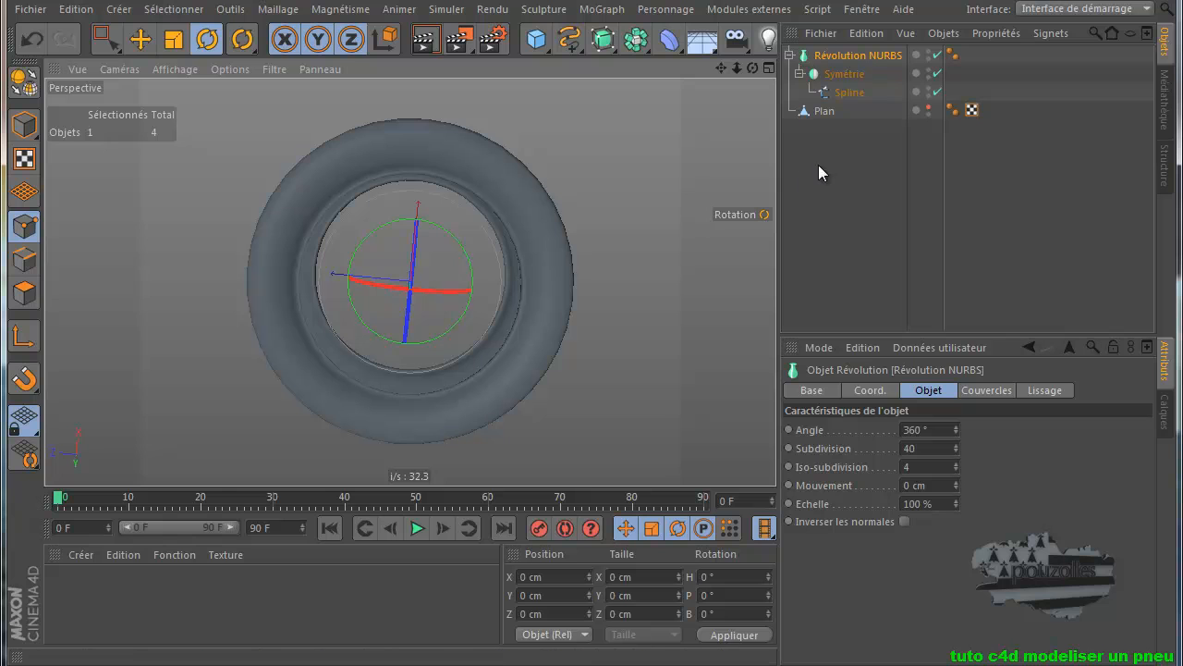
Make the hidden Plan object visible and select it for rectangle point selection in the enlarged Droite view.
{"action": "left_click", "coordinate": [928, 109]}
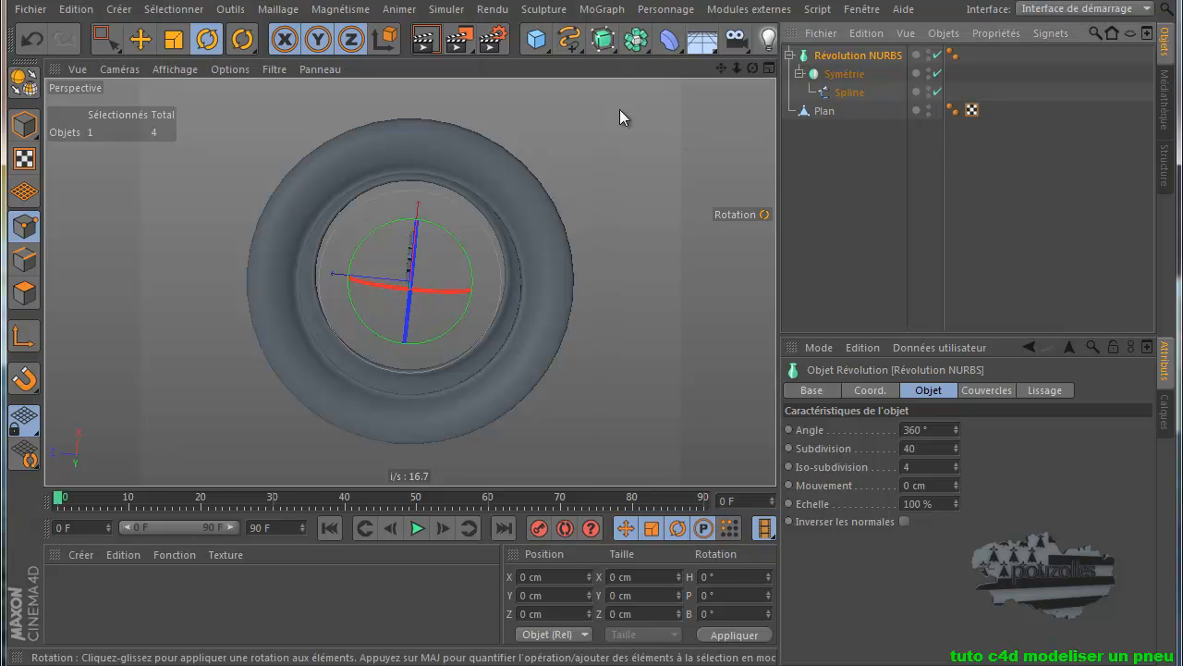
{"action": "left_click_drag", "start_coordinate": [718, 67], "coordinate": [591, 414]}
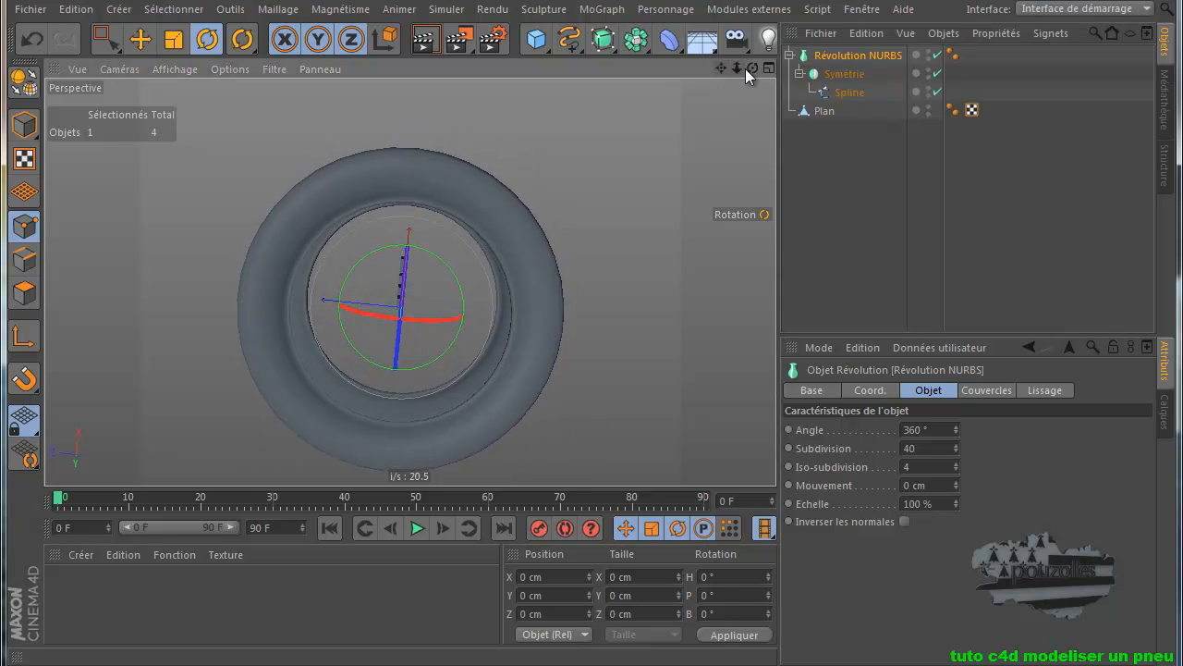
{"action": "left_click_drag", "start_coordinate": [754, 69], "coordinate": [589, 414]}
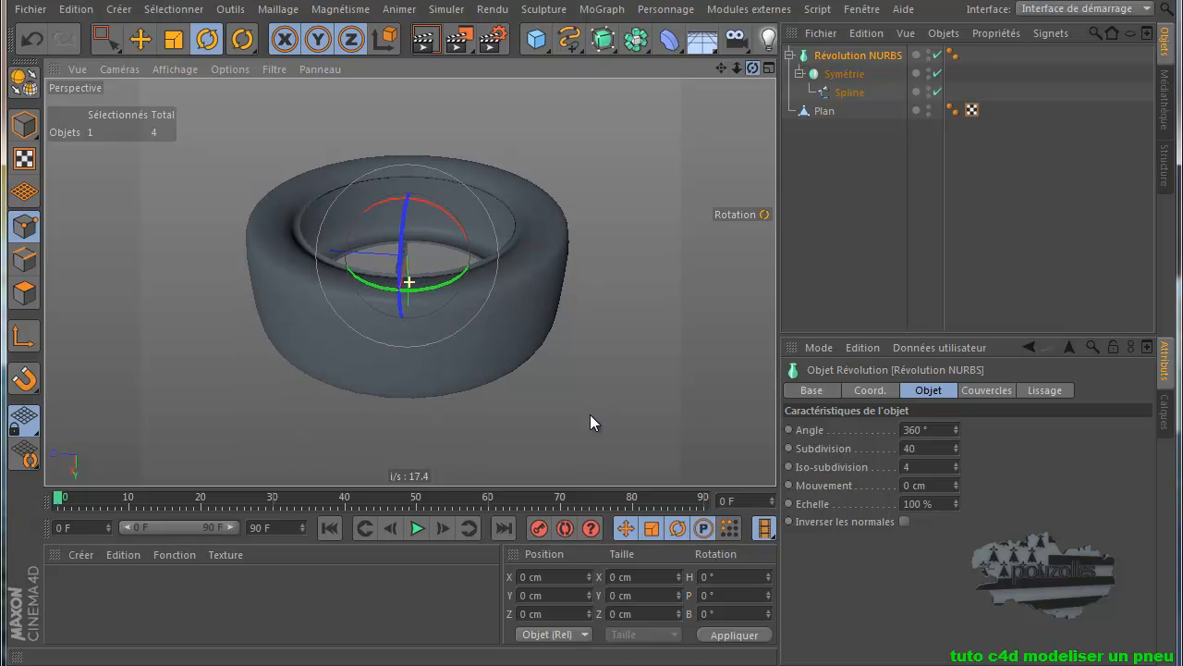
{"action": "middle_click", "coordinate": [389, 419]}
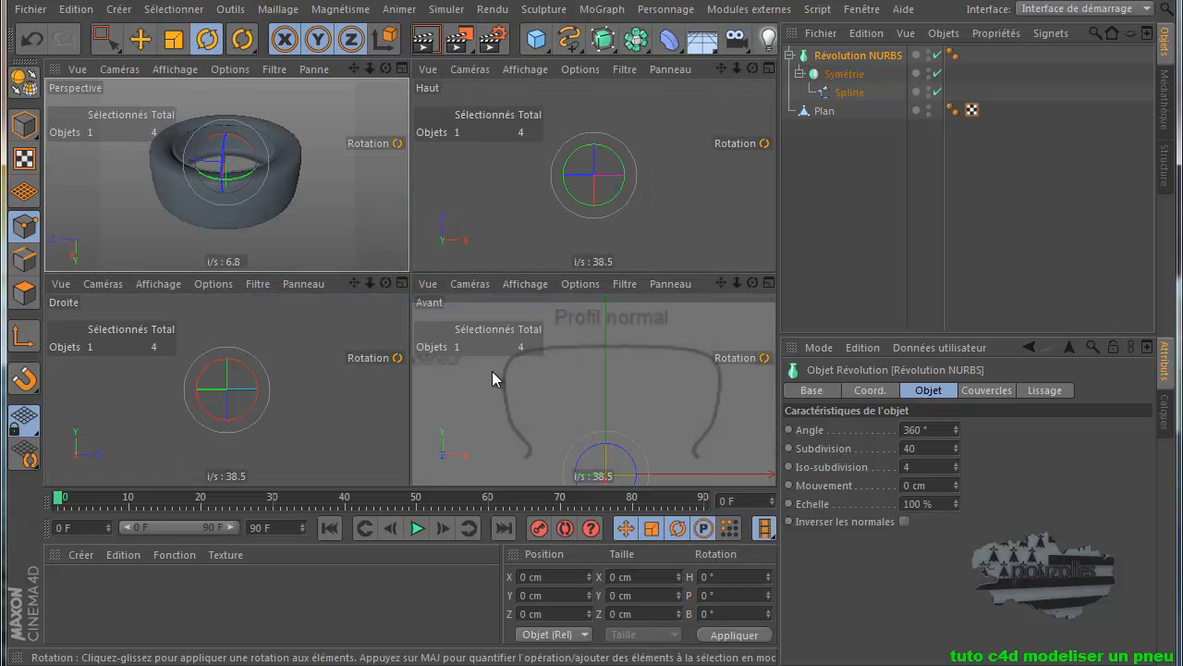
{"action": "middle_click", "coordinate": [347, 452]}
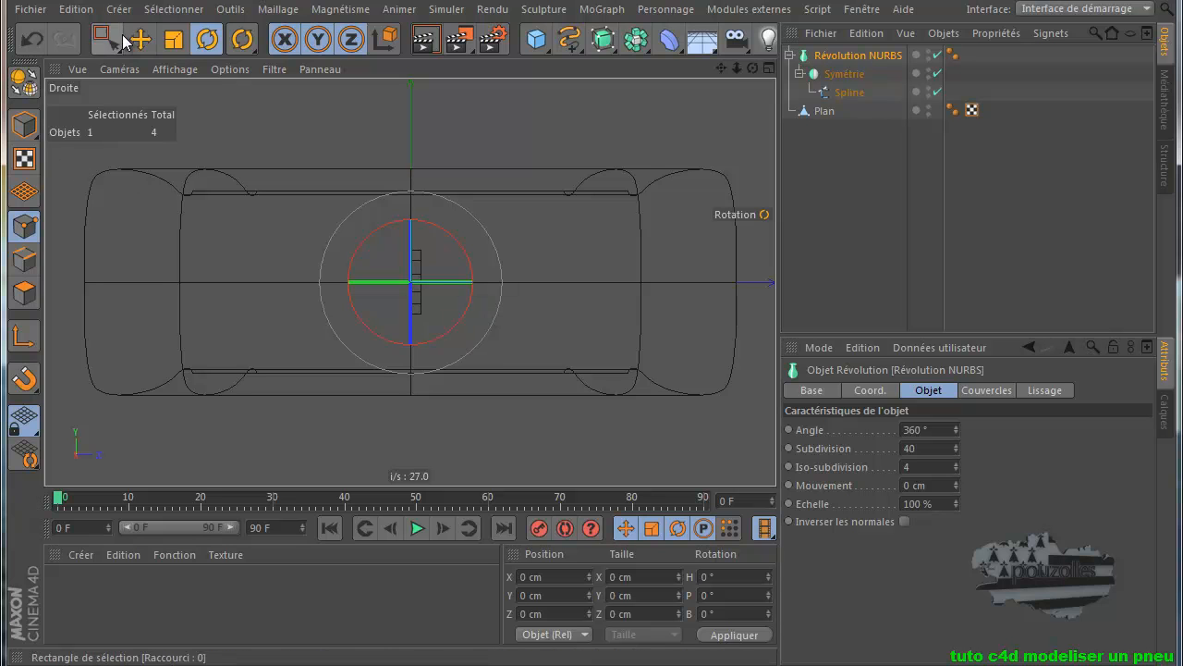
{"action": "left_click", "coordinate": [824, 111]}
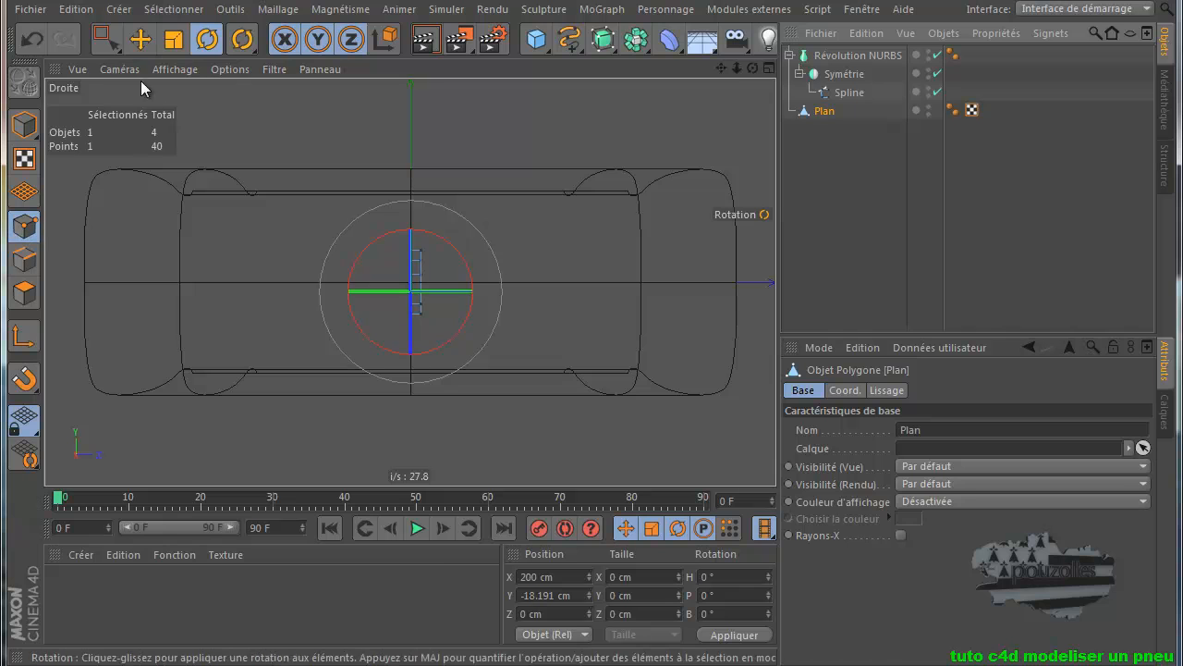
{"action": "left_click", "coordinate": [107, 38]}
{"action": "left_click_drag", "start_coordinate": [506, 204], "coordinate": [377, 361]}
{"action": "left_click_drag", "start_coordinate": [520, 282], "coordinate": [659, 282]}
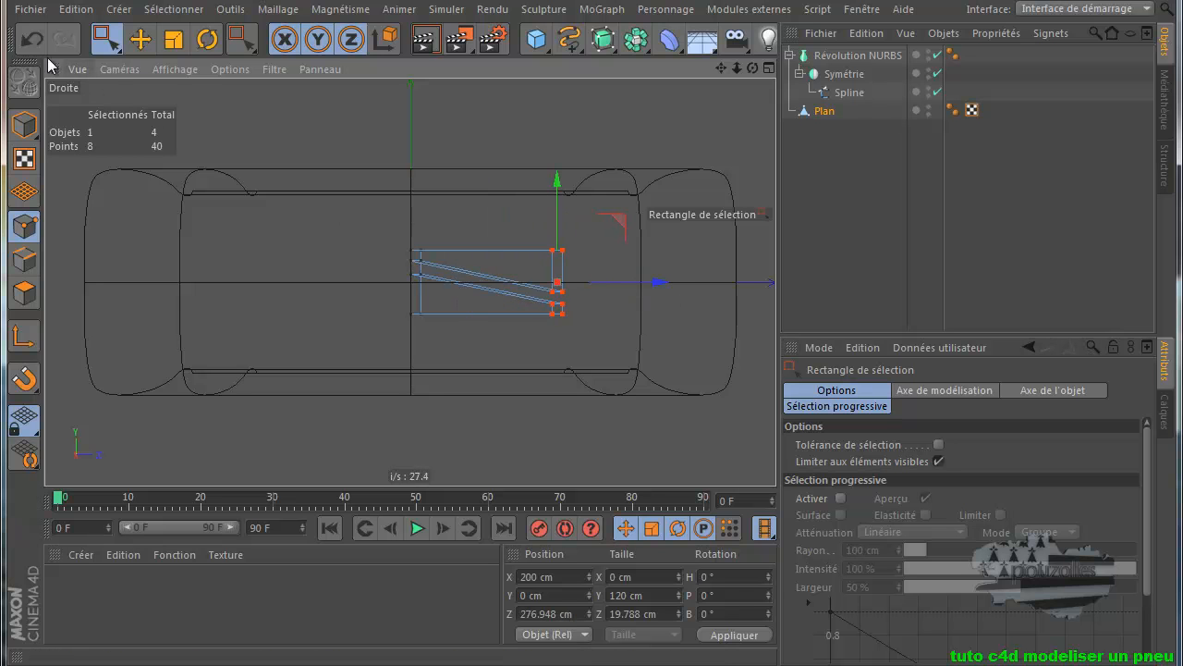
{"action": "left_click", "coordinate": [32, 39]}
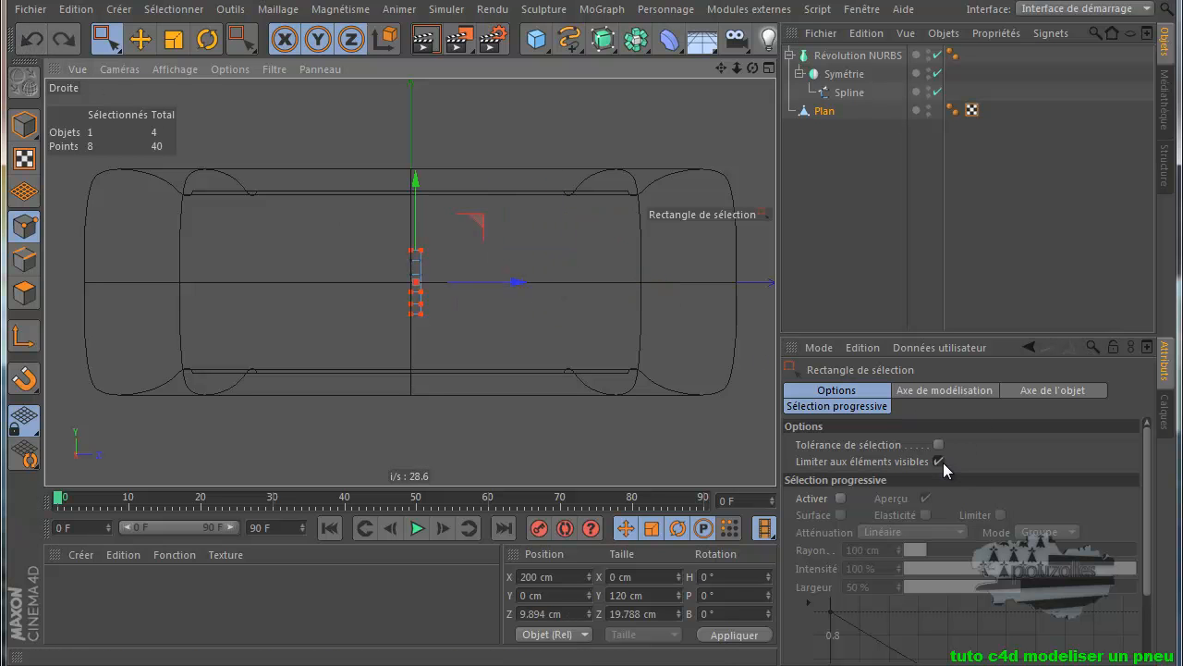
Disable limiting the selection to visible elements, select all of Plan's points and move them along Z to the tyre's outer surface, about 624 cm.
{"action": "left_click", "coordinate": [938, 461]}
{"action": "left_click_drag", "start_coordinate": [507, 233], "coordinate": [400, 333]}
{"action": "left_click_drag", "start_coordinate": [512, 282], "coordinate": [592, 414]}
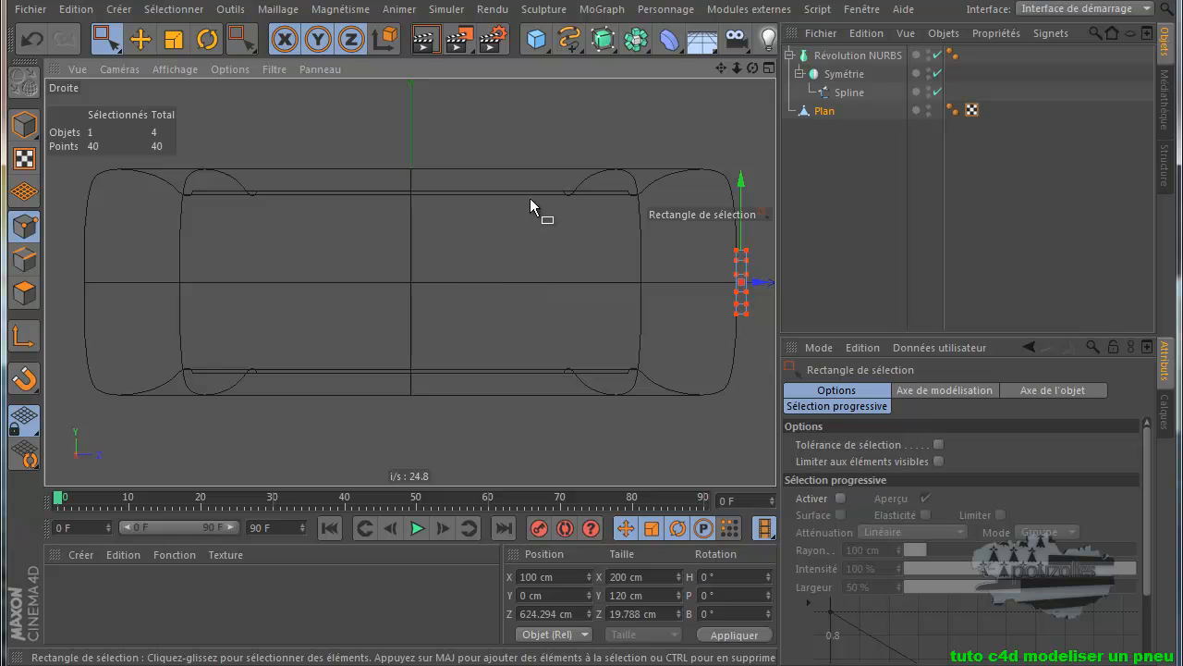
{"action": "scroll", "coordinate": [680, 102], "scroll_direction": "down", "scroll_amount": 1}
{"action": "left_click_drag", "start_coordinate": [722, 69], "coordinate": [589, 413]}
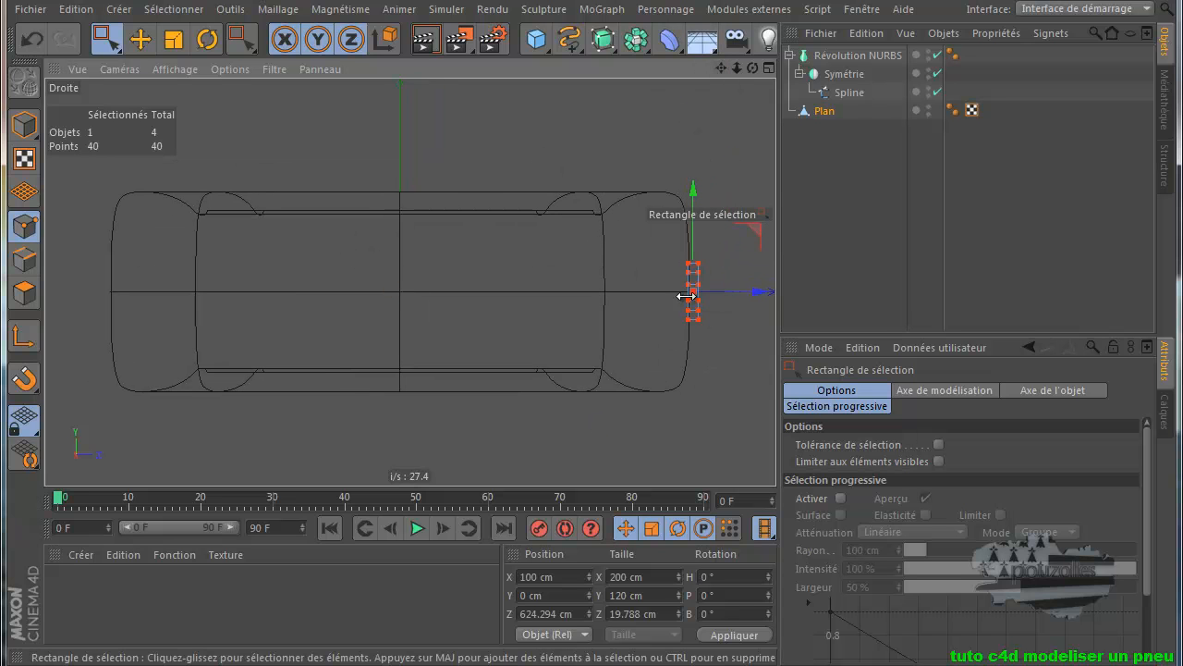
Switch to object editing and rotate the whole Plan object to a B rotation of -90° in the Perspective view.
{"action": "left_click", "coordinate": [26, 125]}
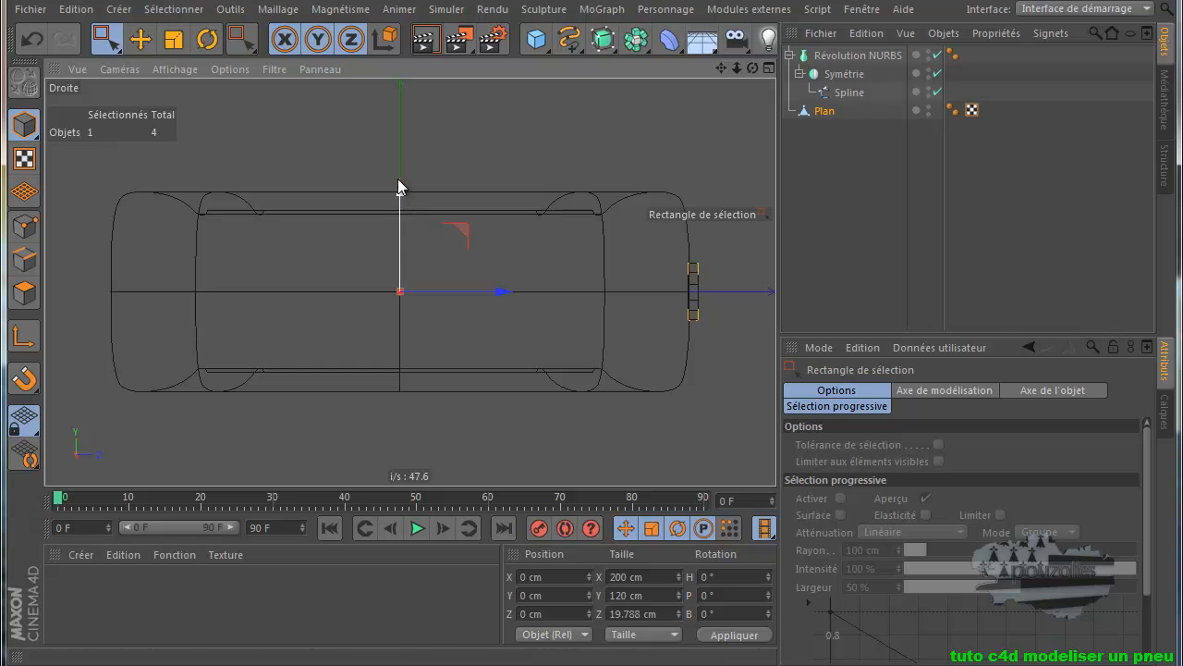
{"action": "middle_click", "coordinate": [353, 169]}
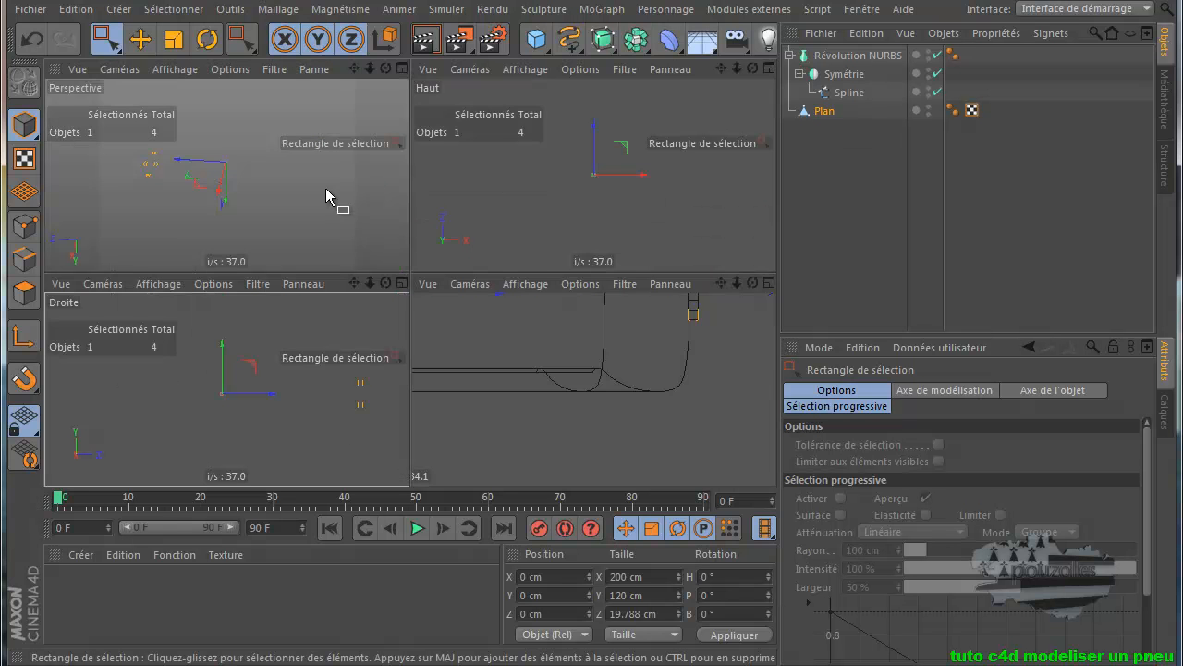
{"action": "middle_click", "coordinate": [326, 188]}
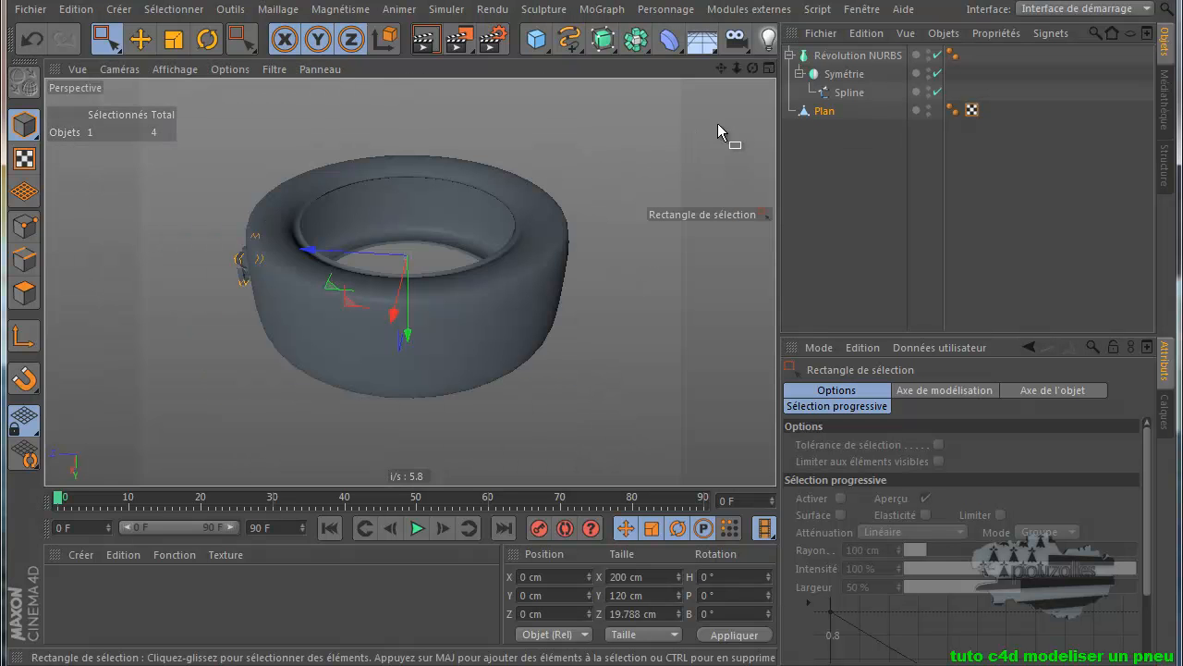
{"action": "left_click_drag", "start_coordinate": [752, 68], "coordinate": [602, 411]}
{"action": "left_click_drag", "start_coordinate": [714, 69], "coordinate": [593, 412]}
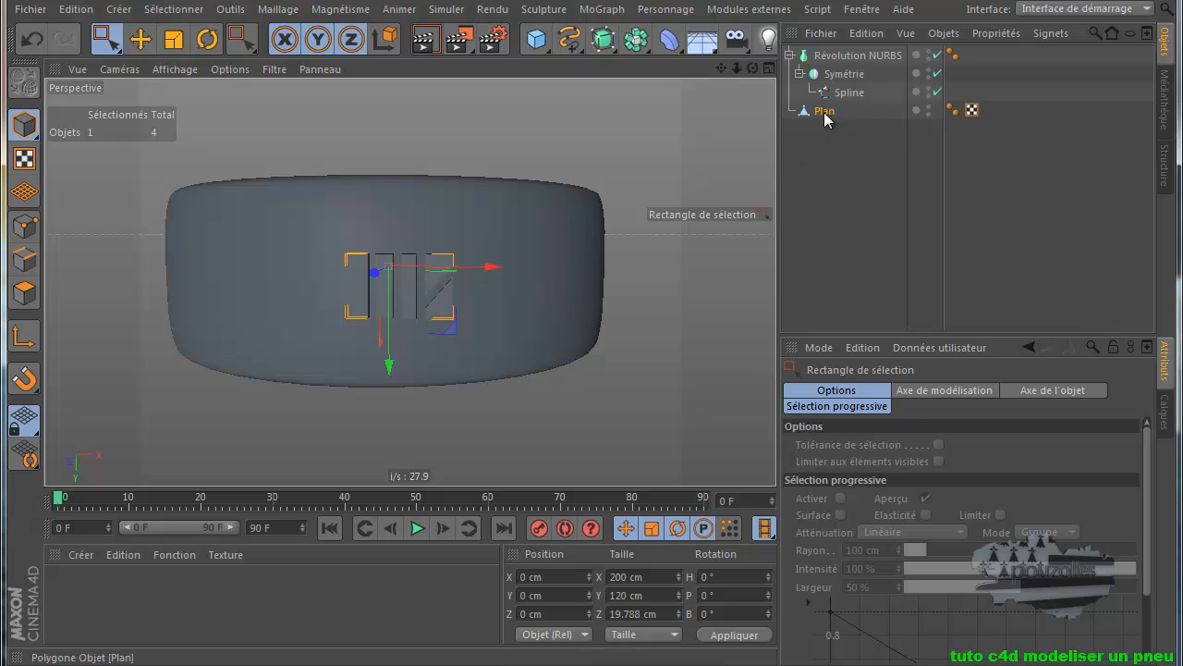
{"action": "left_click", "coordinate": [207, 38]}
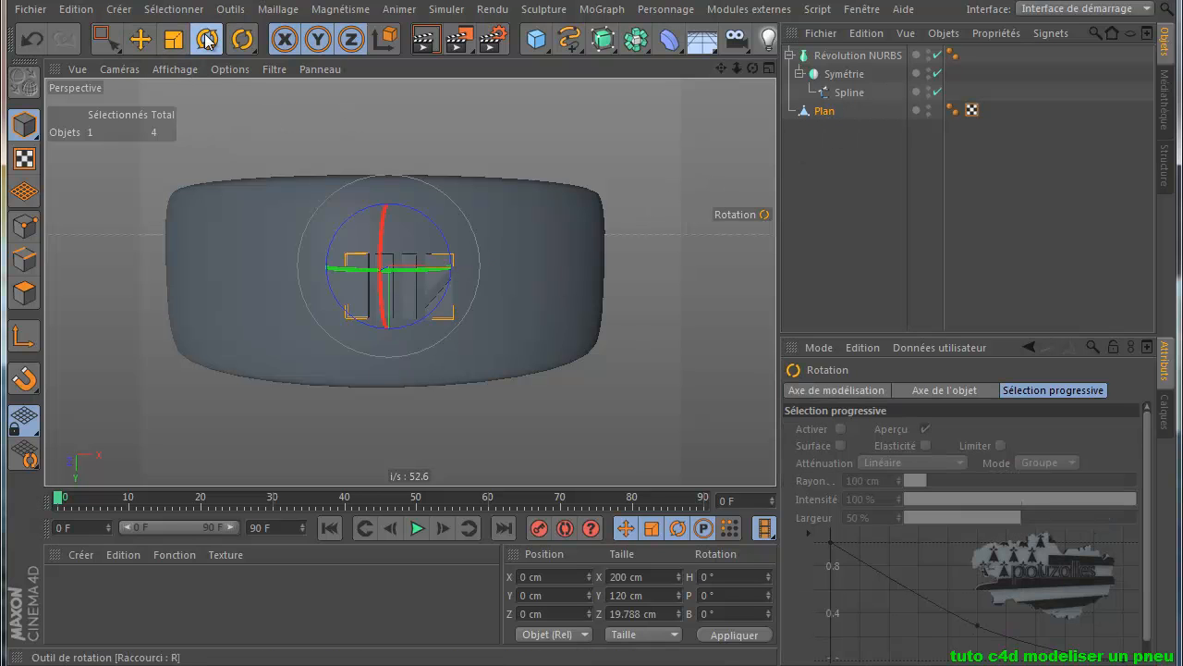
{"action": "left_click_drag", "start_coordinate": [413, 217], "coordinate": [436, 285]}
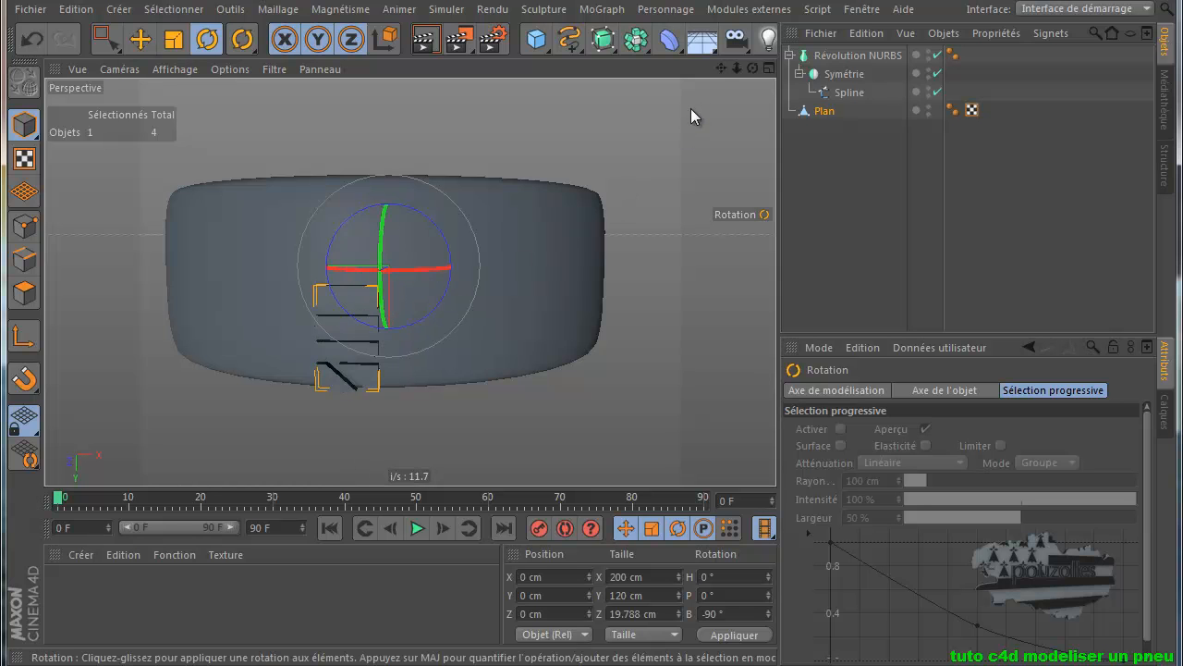
Place Plan under a new Symétrie object and set its symmetry plane to XZ.
{"action": "mouse_move", "coordinate": [597, 414]}
{"action": "left_mouse_down", "text": "alt"}
{"action": "mouse_move", "coordinate": [607, 413]}
{"action": "mouse_move", "coordinate": [581, 415]}
{"action": "mouse_move", "coordinate": [595, 422]}
{"action": "left_mouse_up", "text": "alt"}
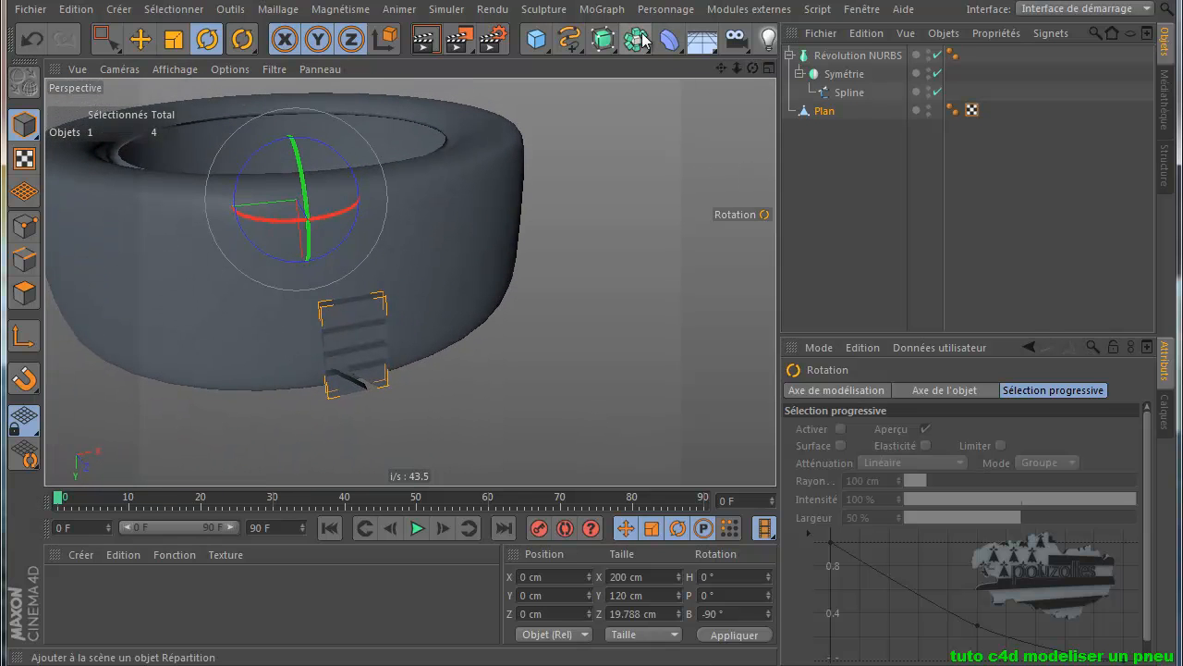
{"action": "left_click_drag", "start_coordinate": [638, 41], "coordinate": [835, 58]}
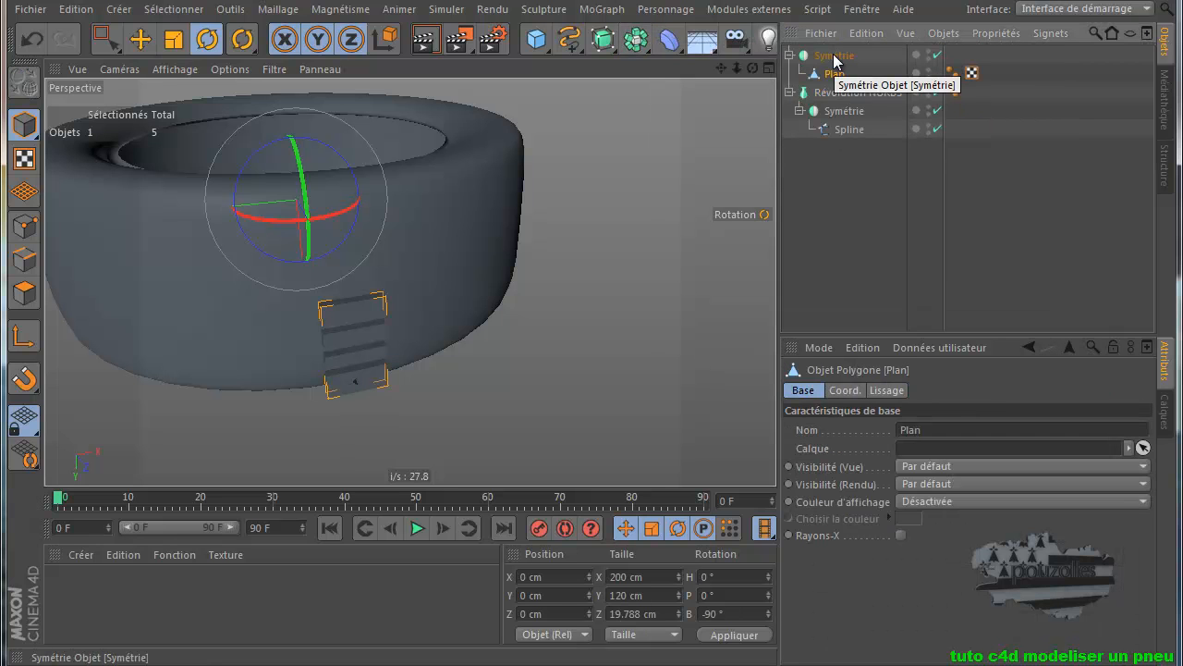
{"action": "left_click", "coordinate": [835, 57]}
{"action": "left_click", "coordinate": [920, 429]}
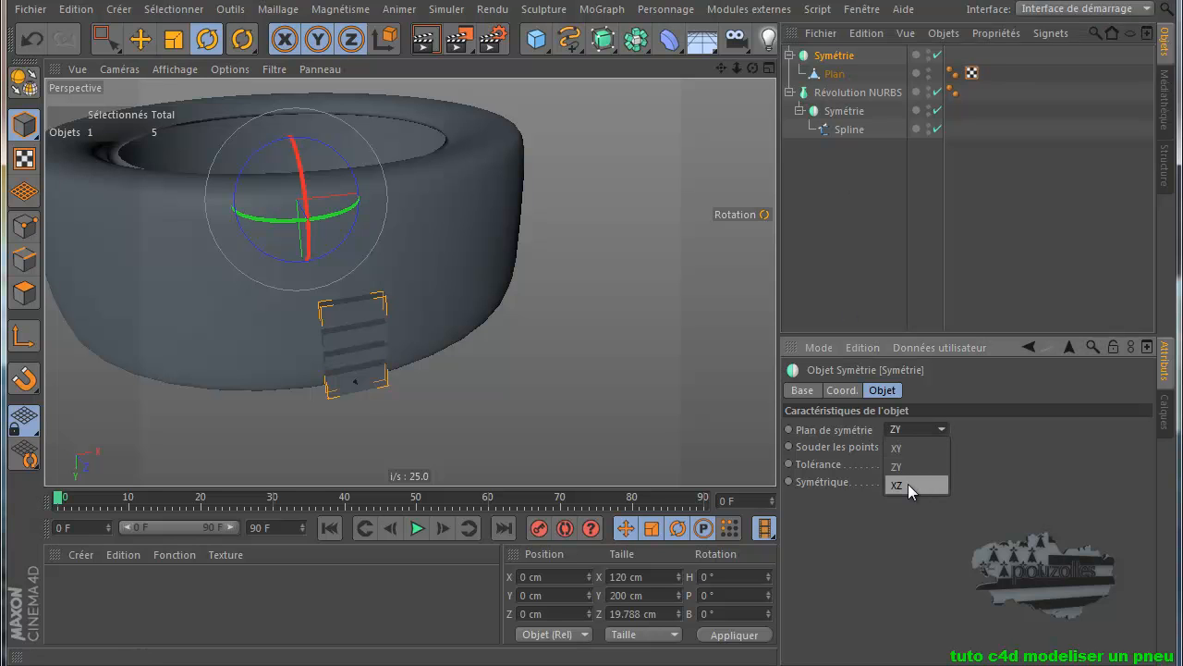
{"action": "left_click", "coordinate": [910, 486]}
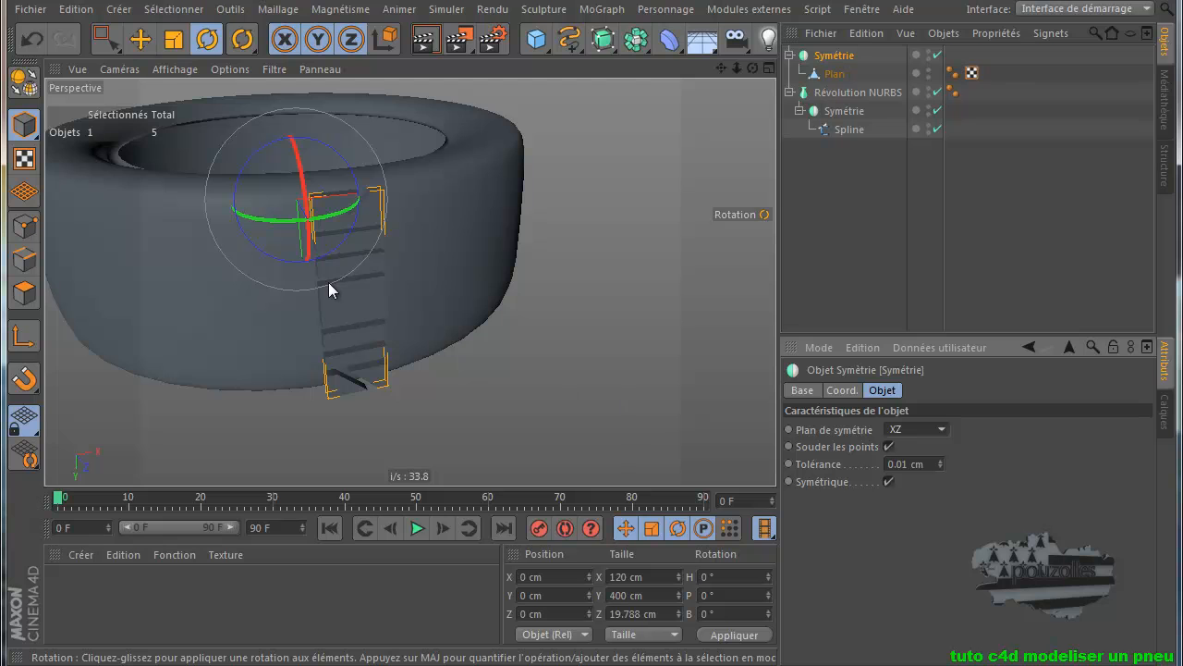
Enlarge the Droite view, switch to point editing and select the Plan object.
{"action": "scroll", "coordinate": [328, 282], "scroll_direction": "up", "scroll_amount": 5}
{"action": "left_click_drag", "start_coordinate": [600, 417], "coordinate": [590, 415], "text": "alt"}
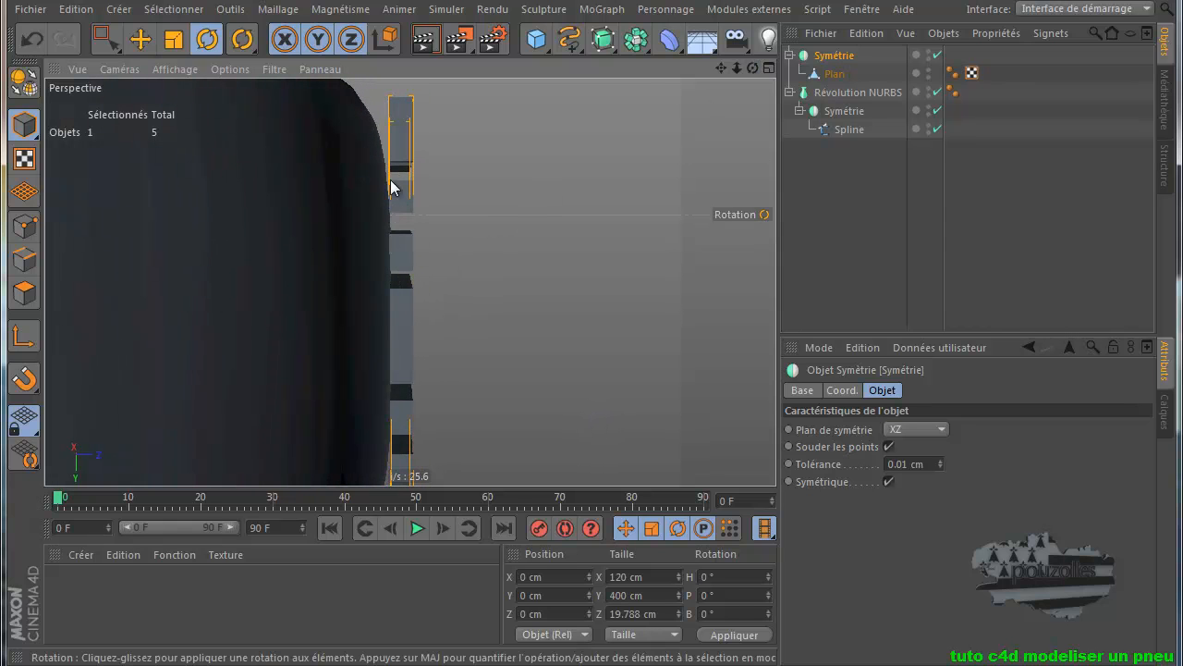
{"action": "middle_click", "coordinate": [455, 355]}
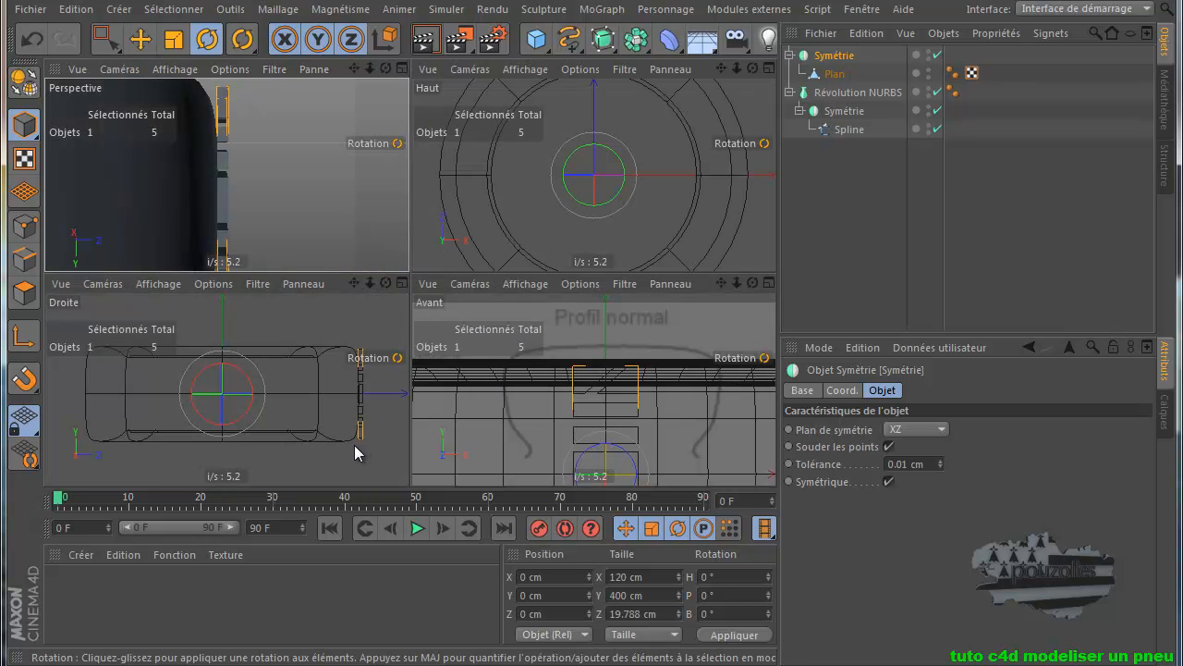
{"action": "middle_click", "coordinate": [350, 452]}
{"action": "scroll", "coordinate": [723, 274], "scroll_direction": "up", "scroll_amount": 10}
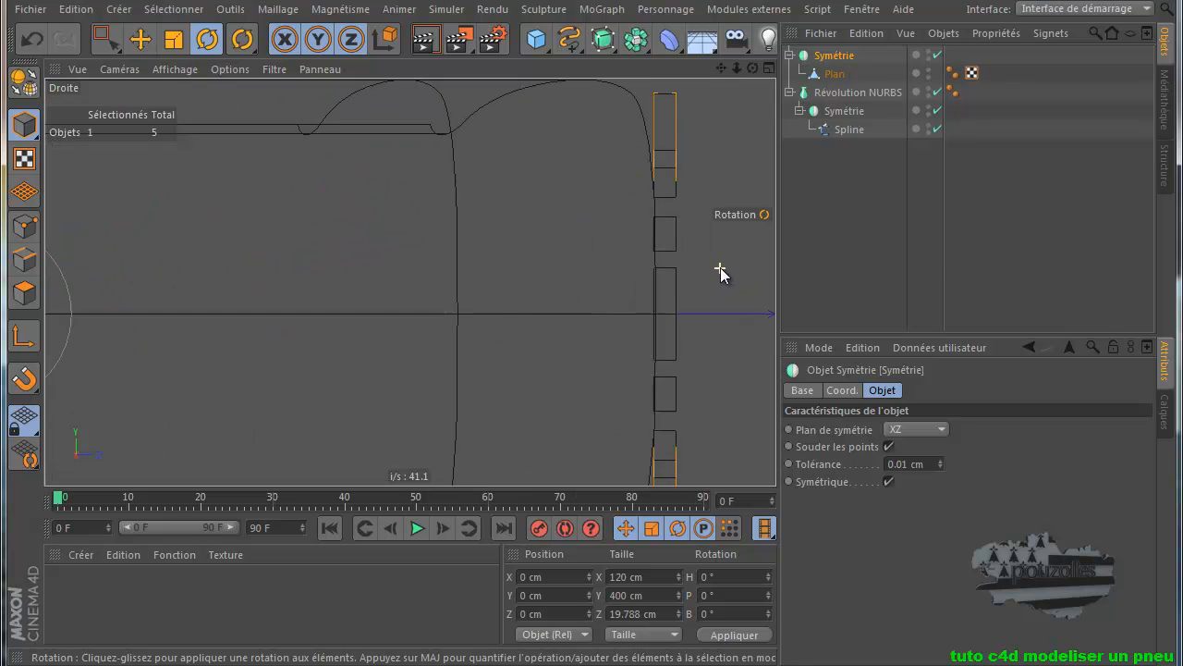
{"action": "left_click", "coordinate": [25, 227]}
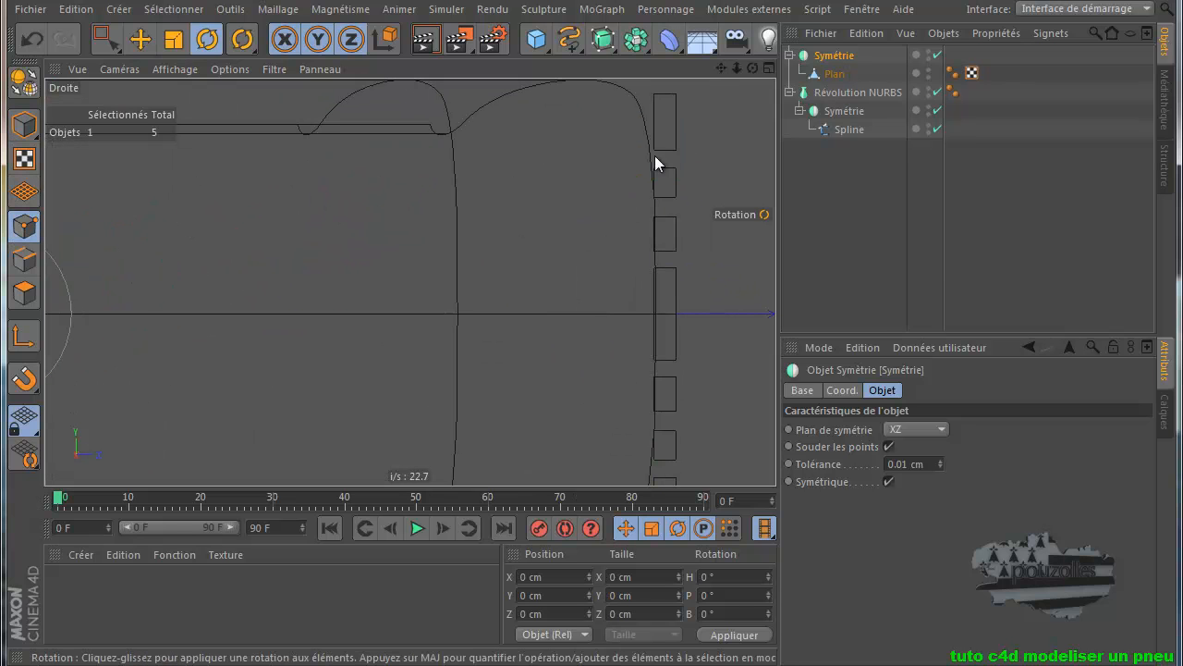
{"action": "left_click", "coordinate": [834, 129]}
{"action": "scroll", "coordinate": [521, 231], "scroll_direction": "down", "scroll_amount": 8}
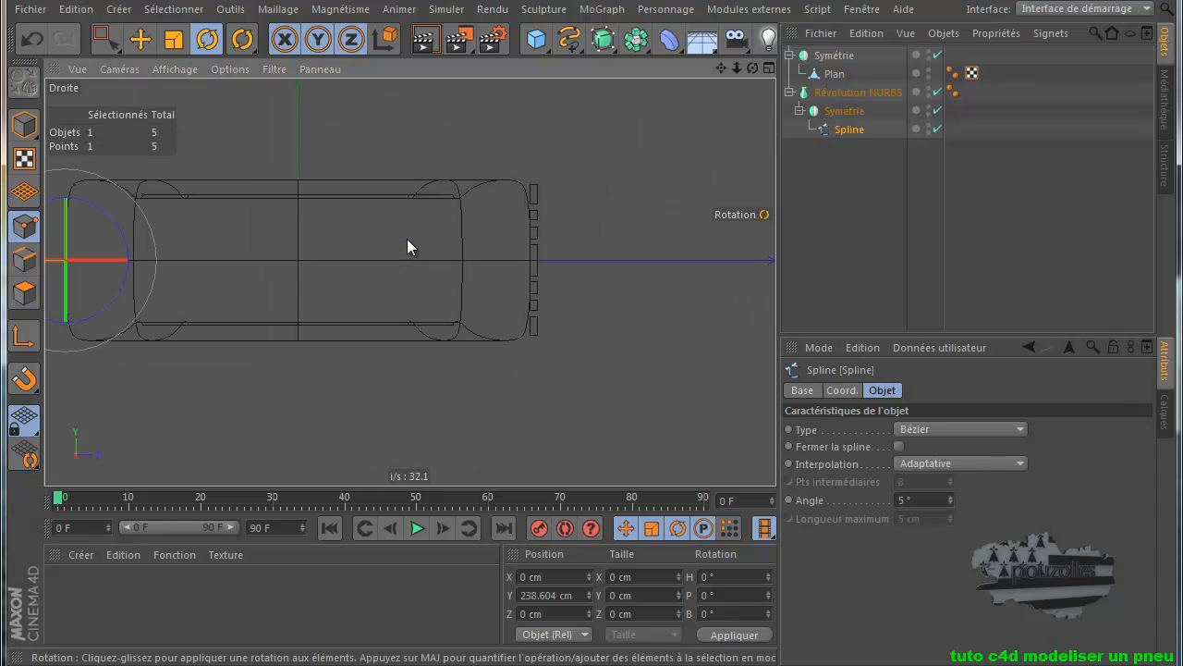
{"action": "scroll", "coordinate": [573, 242], "scroll_direction": "up", "scroll_amount": 6}
{"action": "scroll", "coordinate": [554, 245], "scroll_direction": "down", "scroll_amount": 3}
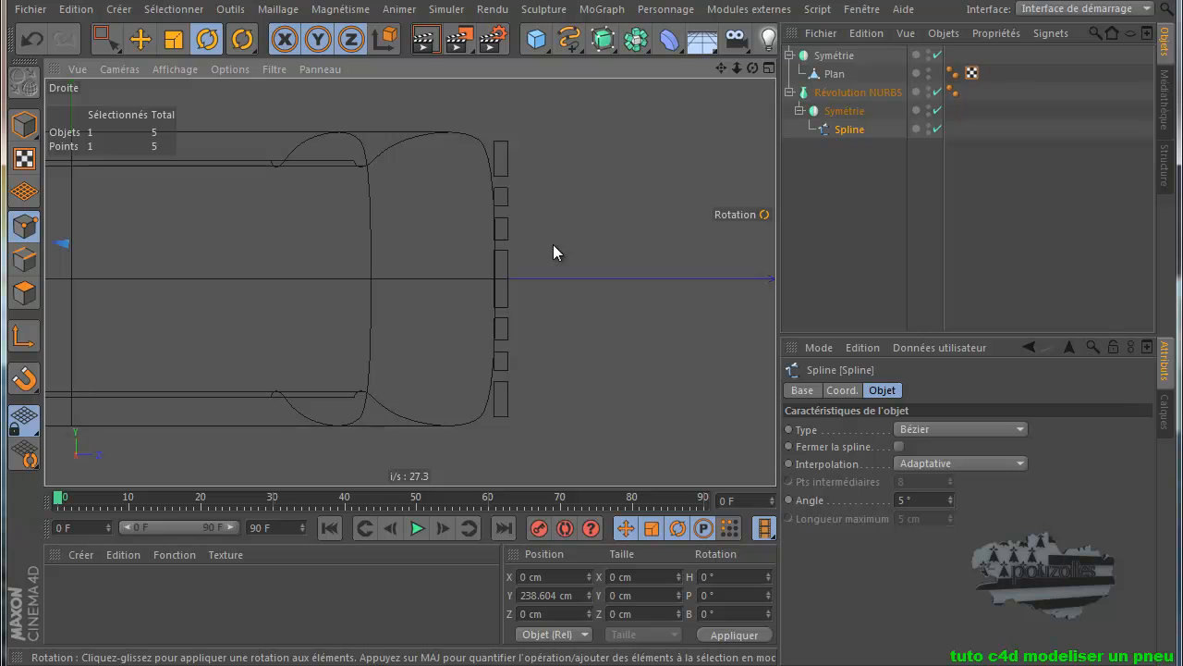
{"action": "left_click", "coordinate": [501, 266]}
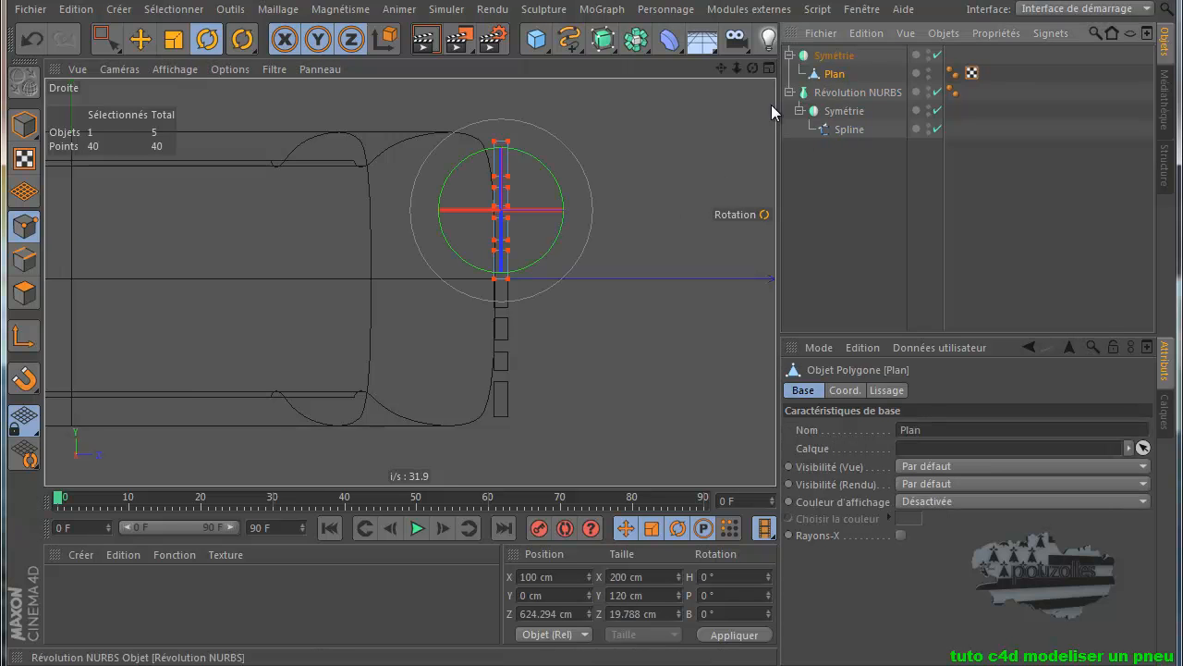
{"action": "scroll", "coordinate": [506, 166], "scroll_direction": "up", "scroll_amount": 6}
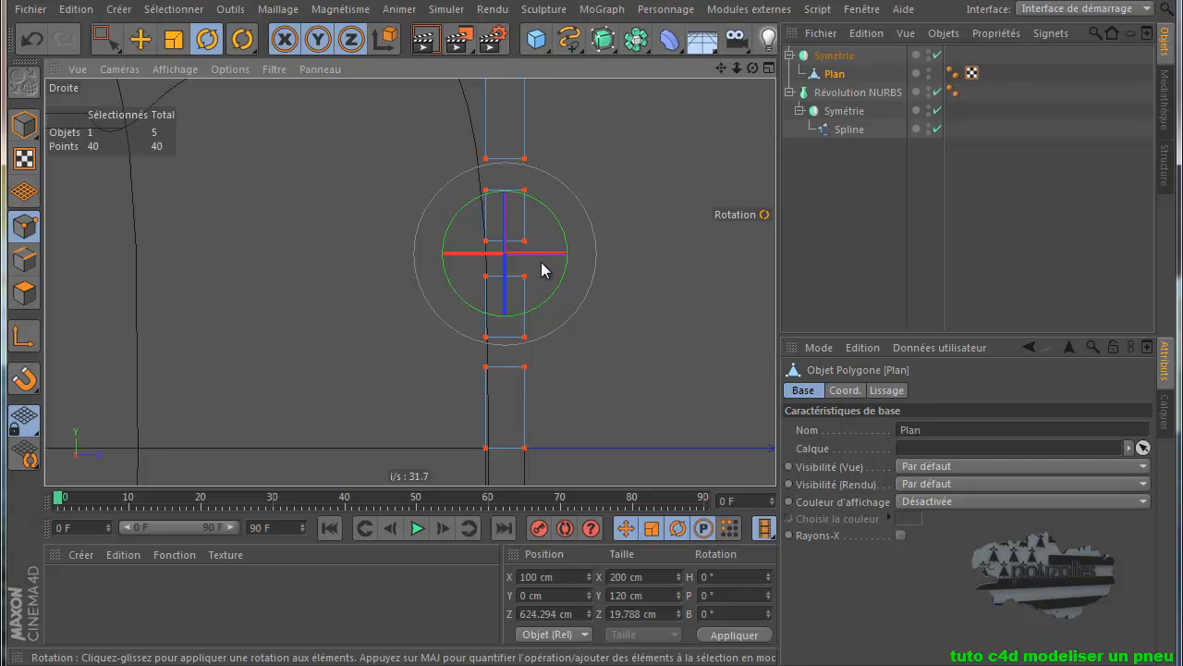
{"action": "left_click_drag", "start_coordinate": [543, 238], "coordinate": [527, 278]}
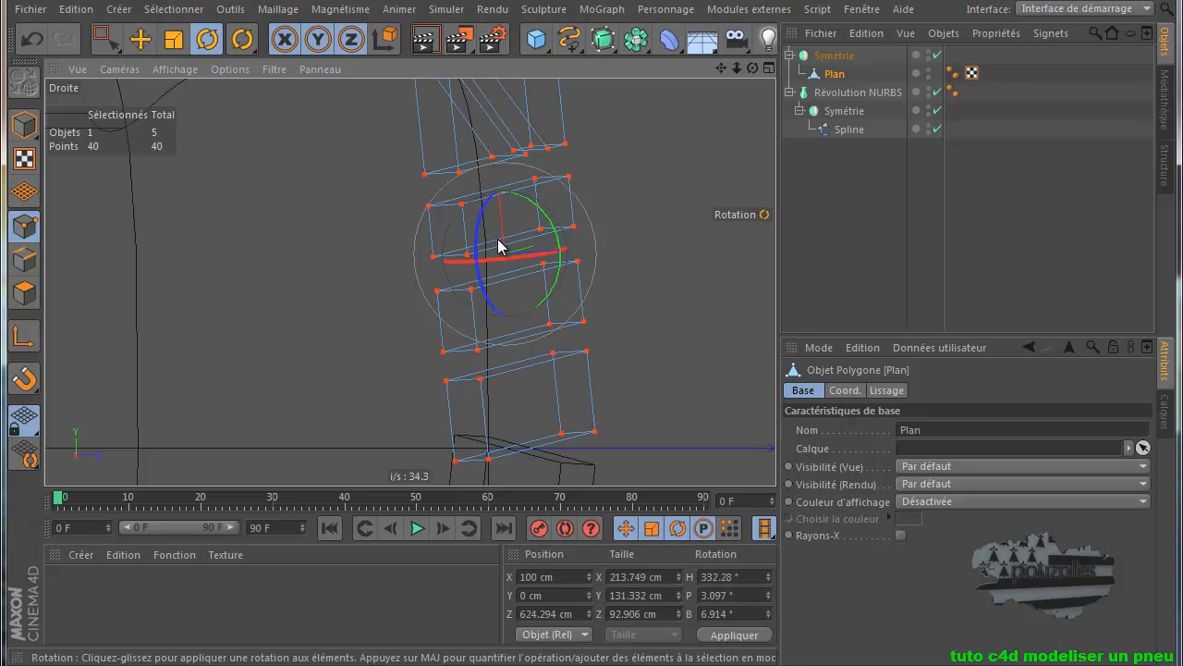
{"action": "left_click", "coordinate": [32, 39]}
With rectangle selection, shift the lower and upper edge points of Plan's second-outermost block inward along Z, the upper ones to about 620 cm.
{"action": "left_click", "coordinate": [103, 39]}
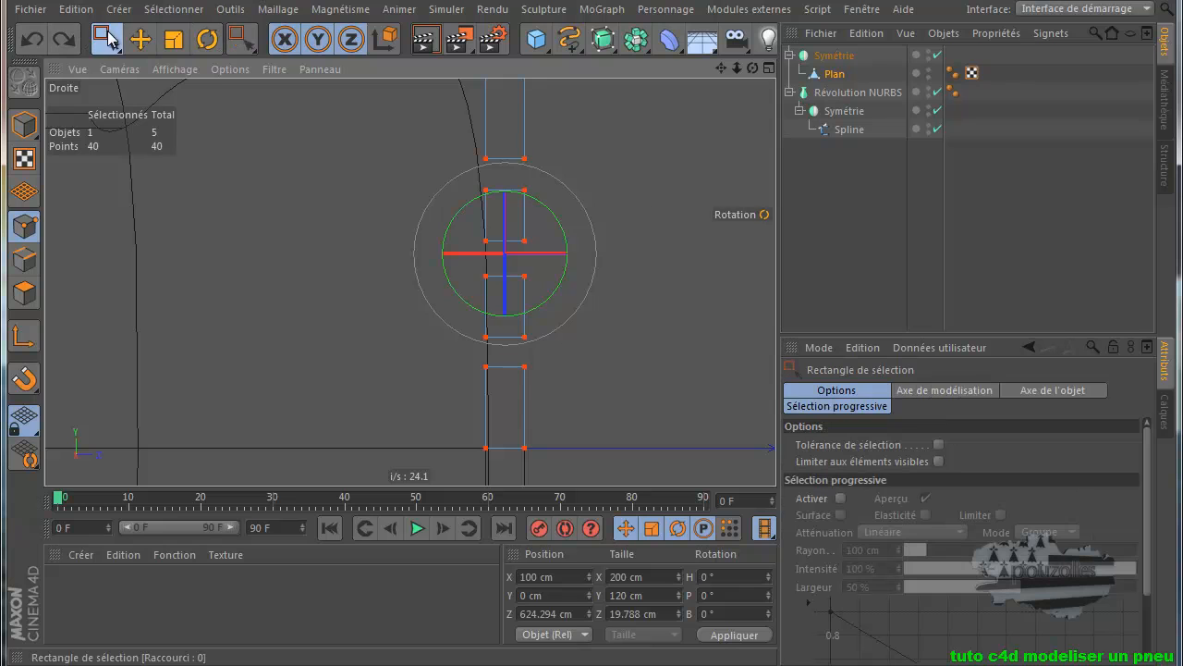
{"action": "left_click_drag", "start_coordinate": [542, 226], "coordinate": [449, 266]}
{"action": "left_click_drag", "start_coordinate": [572, 248], "coordinate": [570, 249]}
{"action": "left_click_drag", "start_coordinate": [539, 182], "coordinate": [451, 211]}
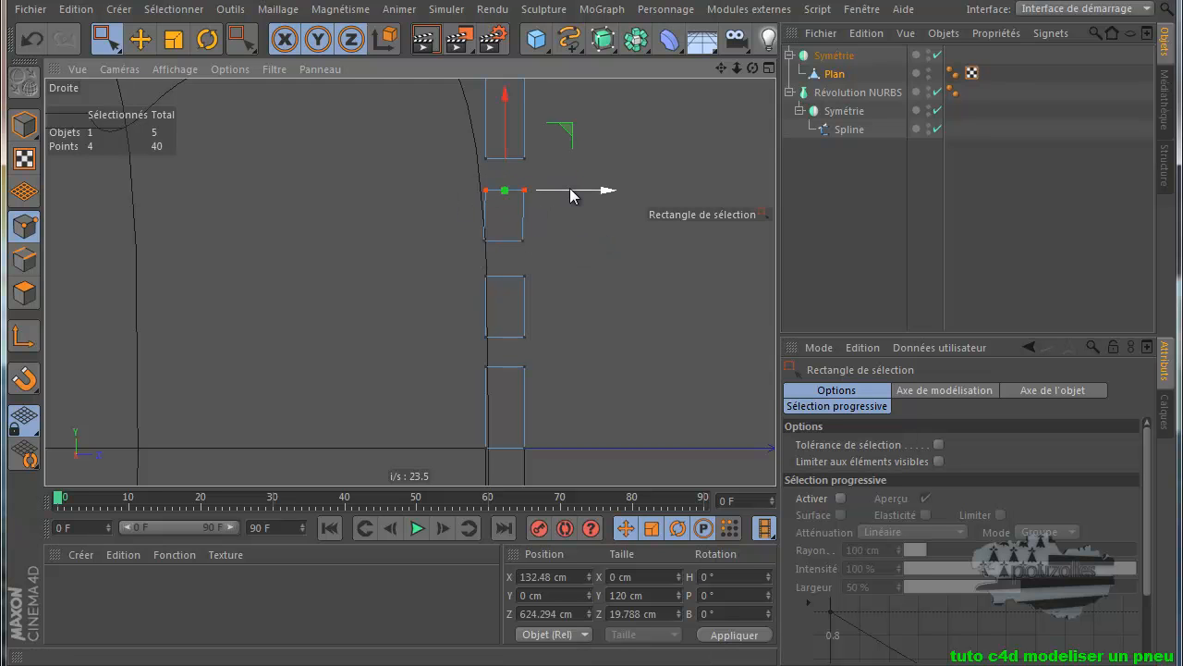
{"action": "left_click_drag", "start_coordinate": [570, 189], "coordinate": [562, 190]}
Move the outermost tread block's lower edge points to about Z 618.6 cm and its upper edge points to about Z 602 cm.
{"action": "left_click_drag", "start_coordinate": [722, 69], "coordinate": [720, 191]}
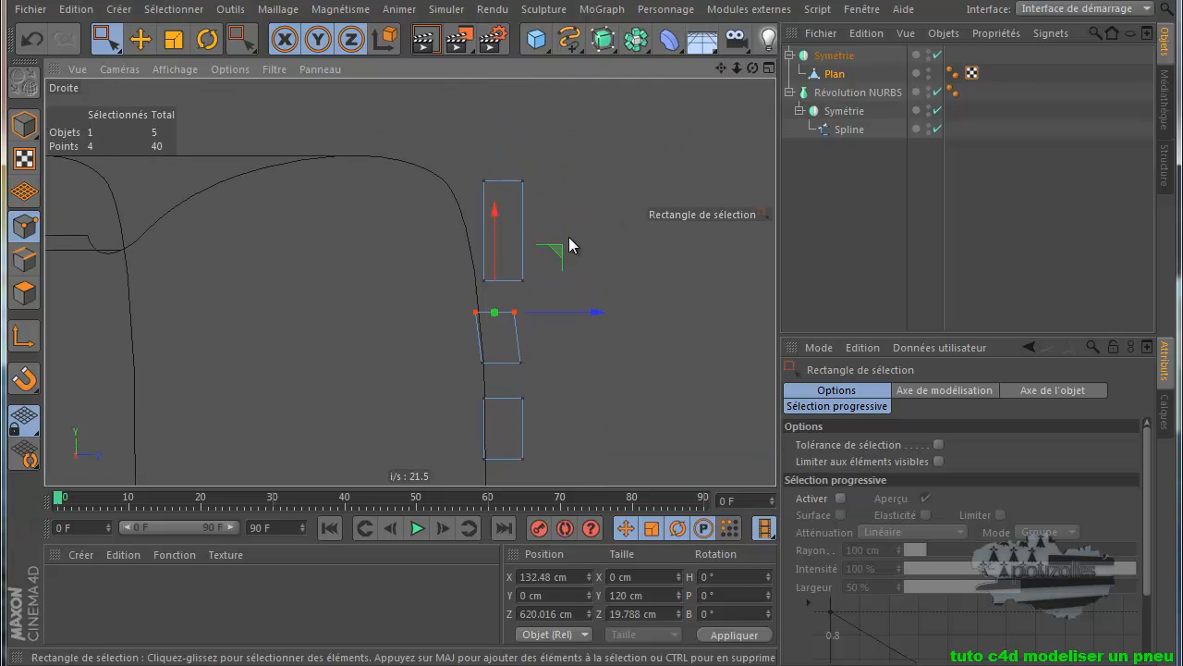
{"action": "left_click_drag", "start_coordinate": [539, 269], "coordinate": [463, 320]}
{"action": "left_click_drag", "start_coordinate": [556, 281], "coordinate": [545, 275]}
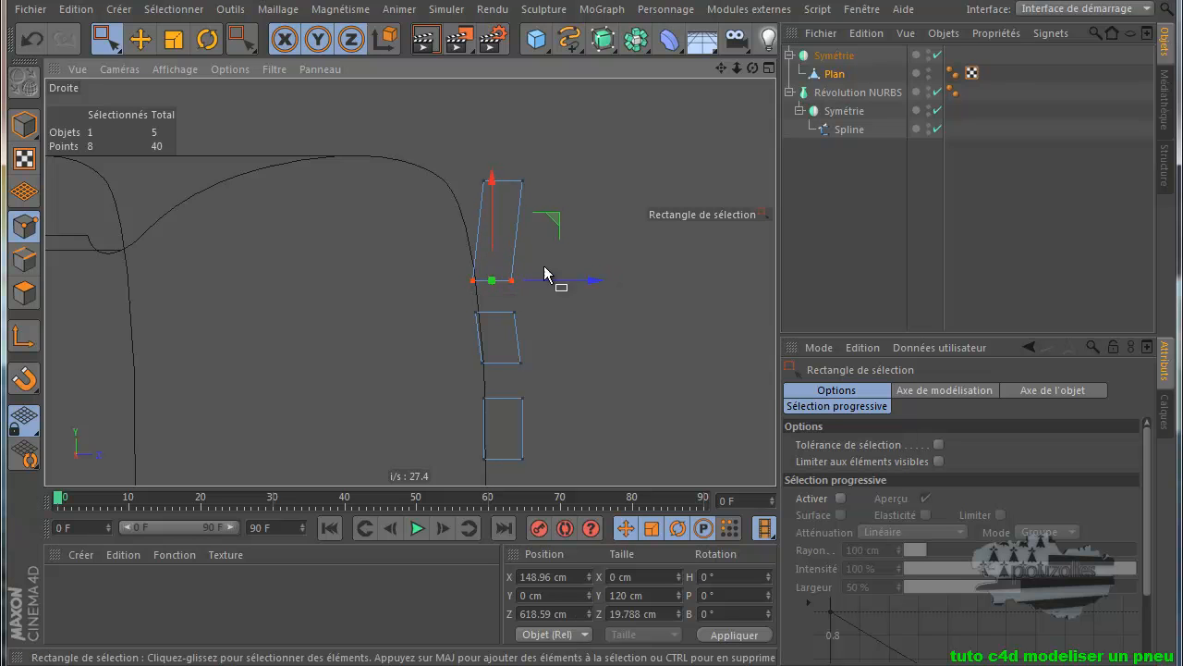
{"action": "left_click_drag", "start_coordinate": [558, 169], "coordinate": [458, 205]}
{"action": "left_click_drag", "start_coordinate": [583, 189], "coordinate": [538, 191]}
{"action": "scroll", "coordinate": [578, 208], "scroll_direction": "down", "scroll_amount": 5}
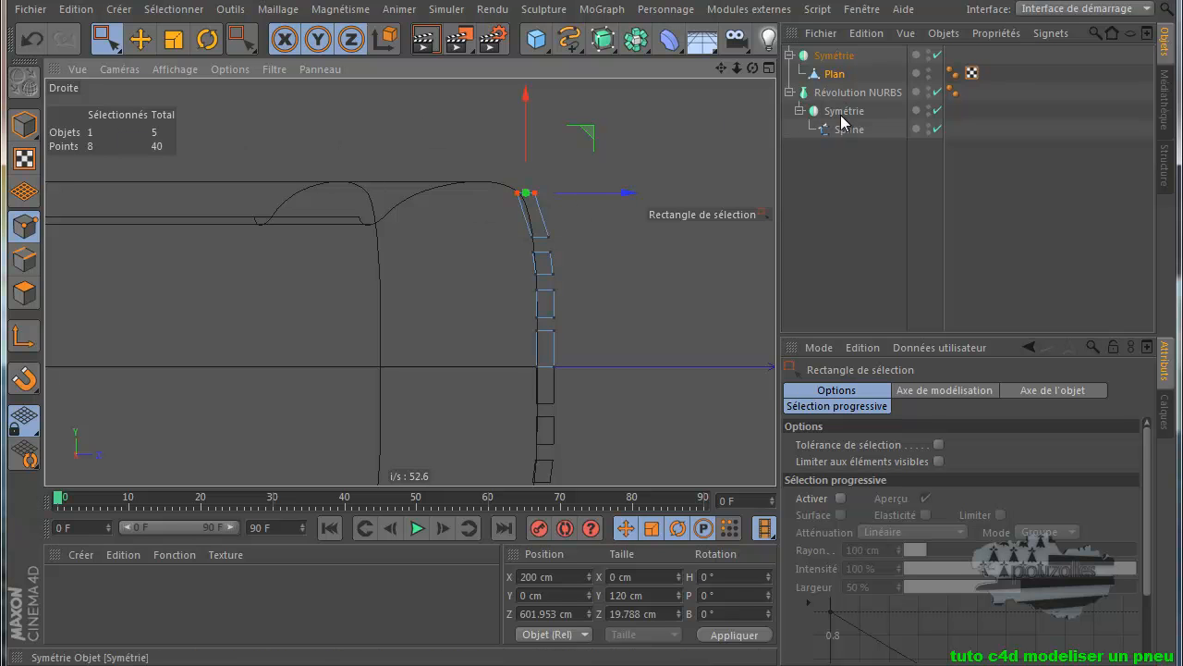
Scale the whole Plan object to about 108% across the tyre's width, giving an X size of about 216 cm.
{"action": "left_click", "coordinate": [838, 76]}
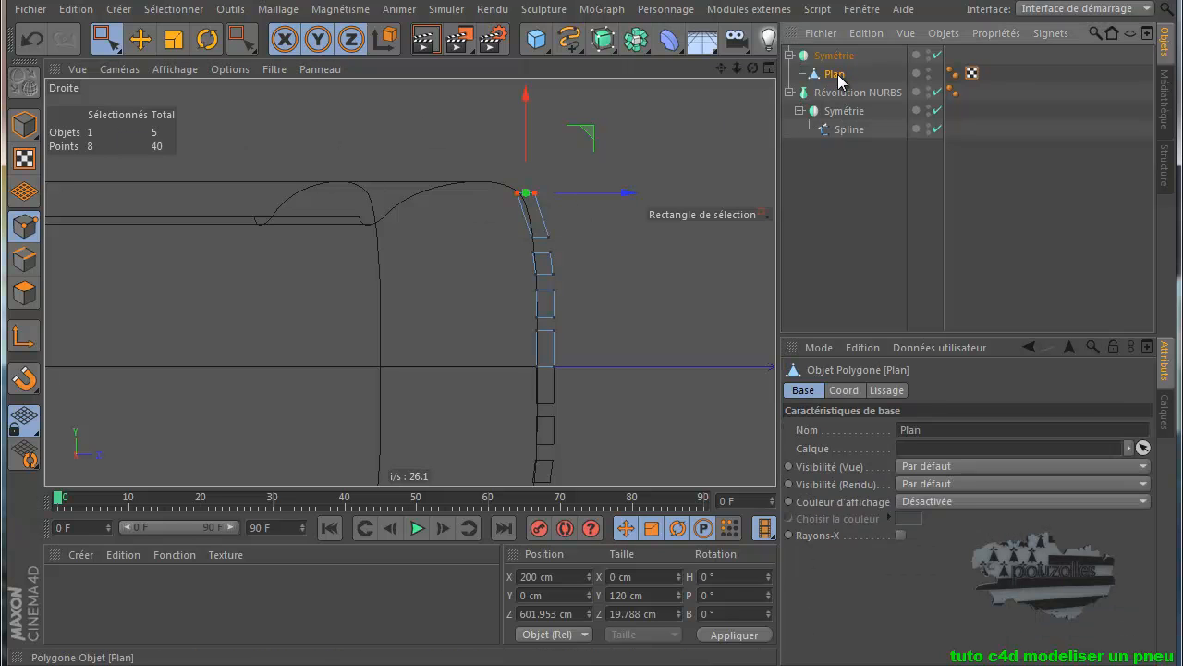
{"action": "left_click", "coordinate": [24, 124]}
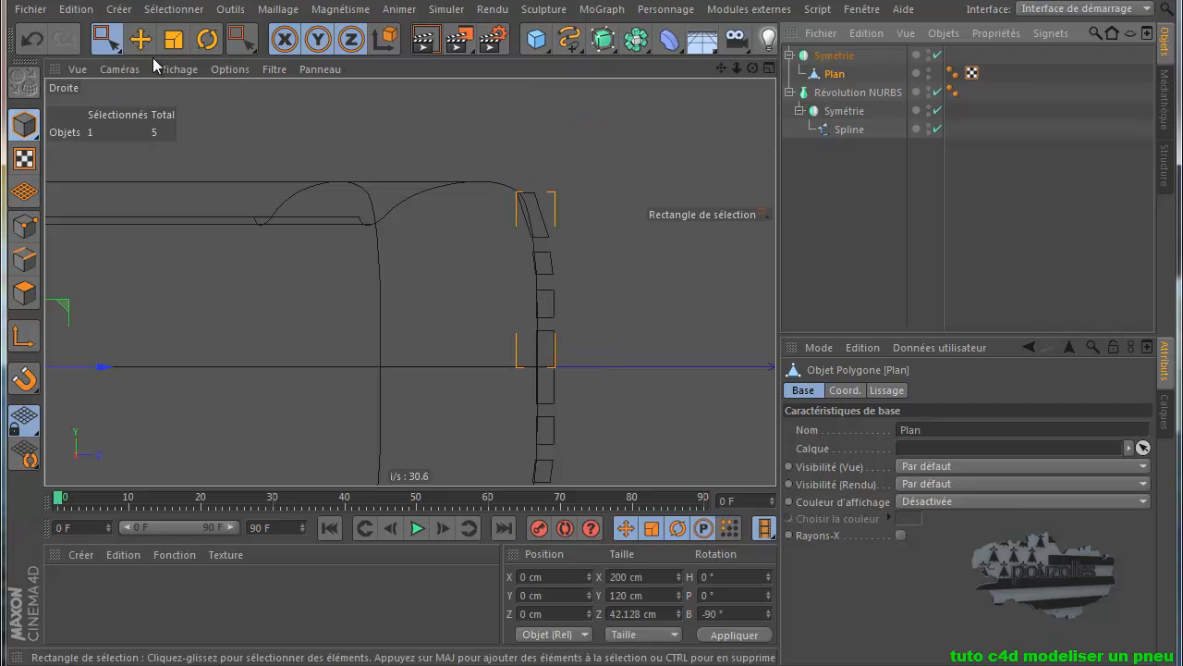
{"action": "left_click", "coordinate": [174, 40]}
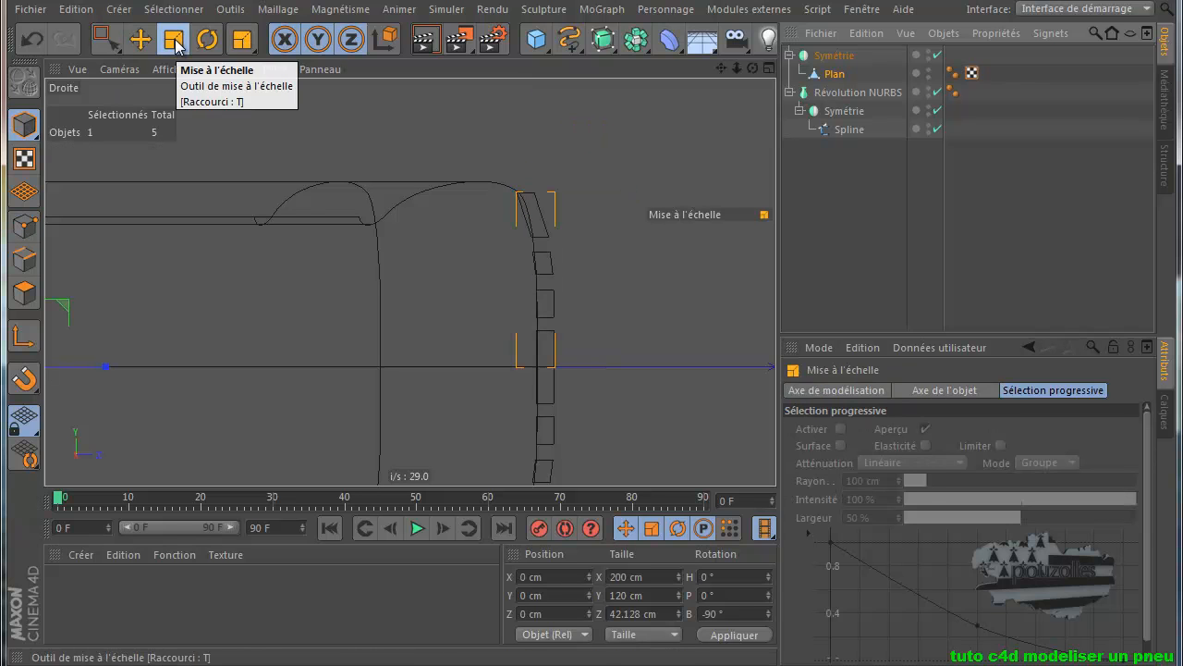
{"action": "scroll", "coordinate": [306, 203], "scroll_direction": "down", "scroll_amount": 2}
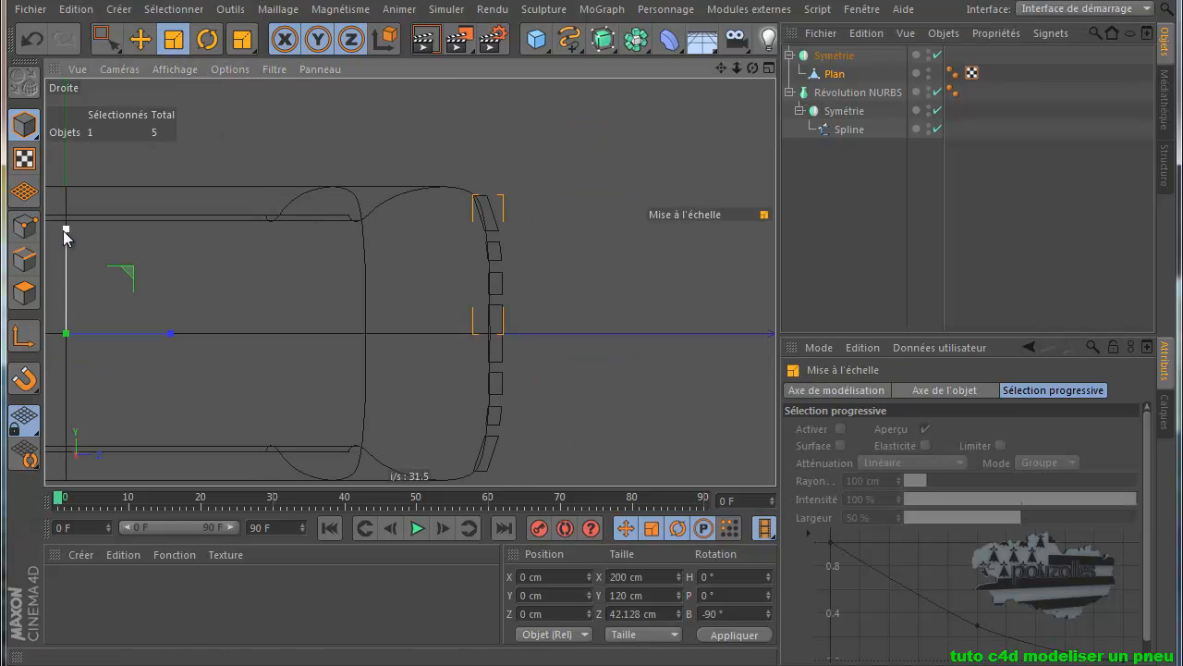
{"action": "left_click_drag", "start_coordinate": [64, 228], "coordinate": [66, 223]}
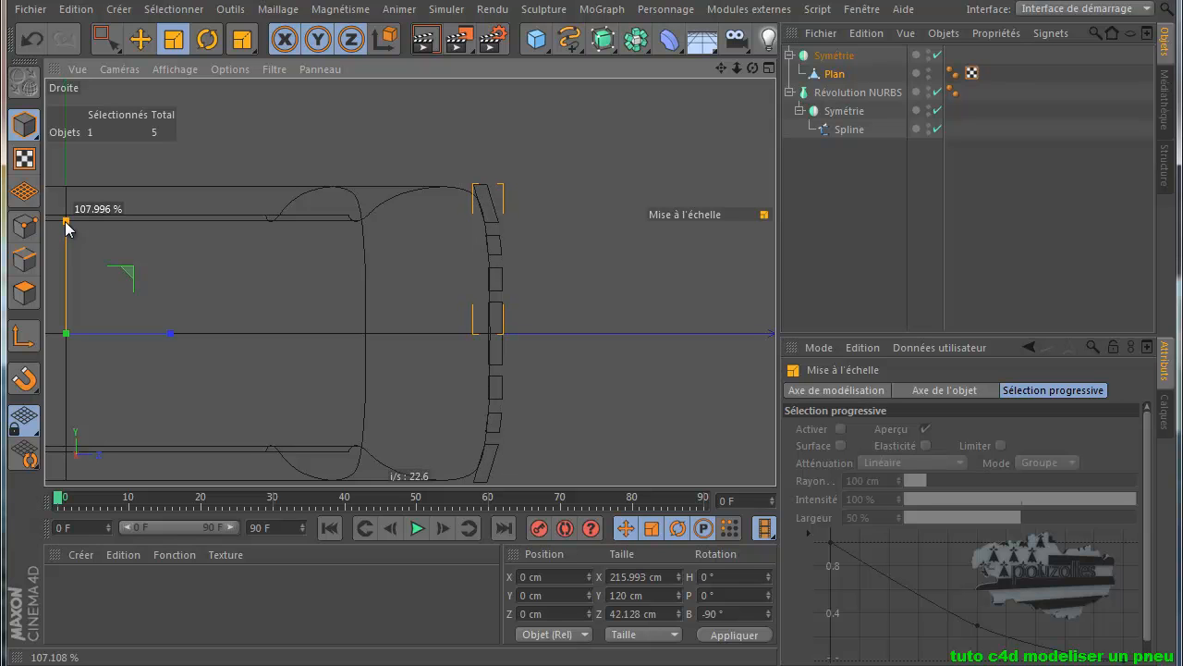
{"action": "left_click_drag", "start_coordinate": [66, 222], "coordinate": [66, 222]}
{"action": "scroll", "coordinate": [473, 199], "scroll_direction": "up", "scroll_amount": 8}
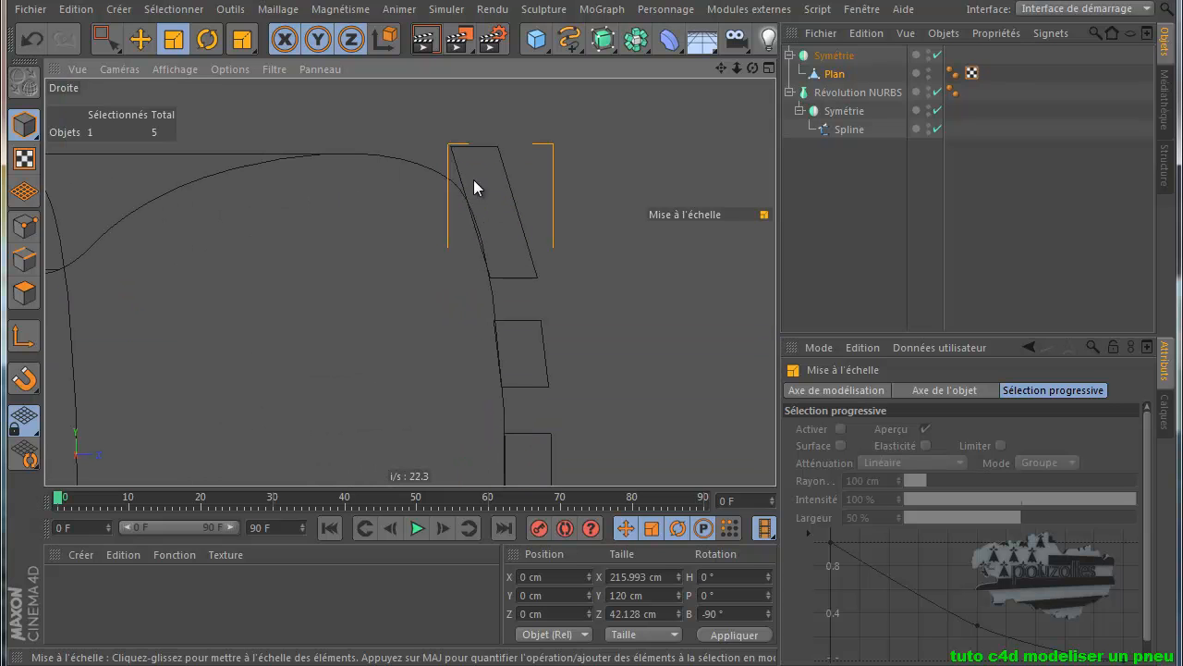
Move the outermost block's upper edge points onto the tyre's shoulder at about X 208.6 cm, Z 586.8 cm, and clear the point selection.
{"action": "left_click", "coordinate": [837, 76]}
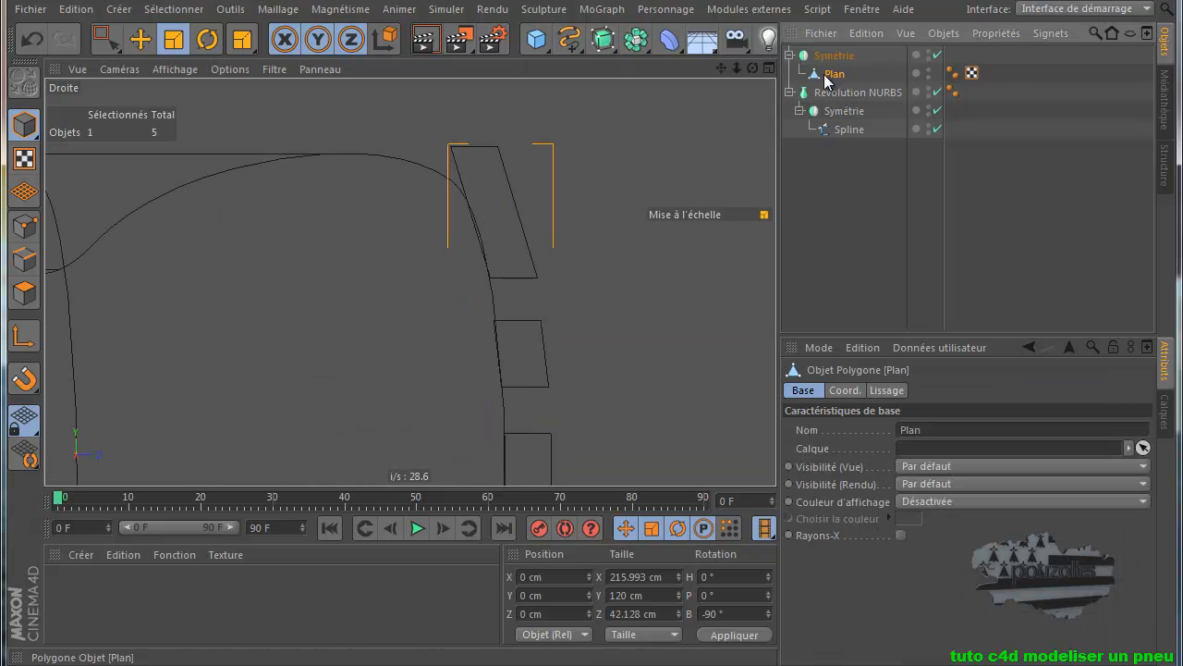
{"action": "left_click", "coordinate": [25, 224]}
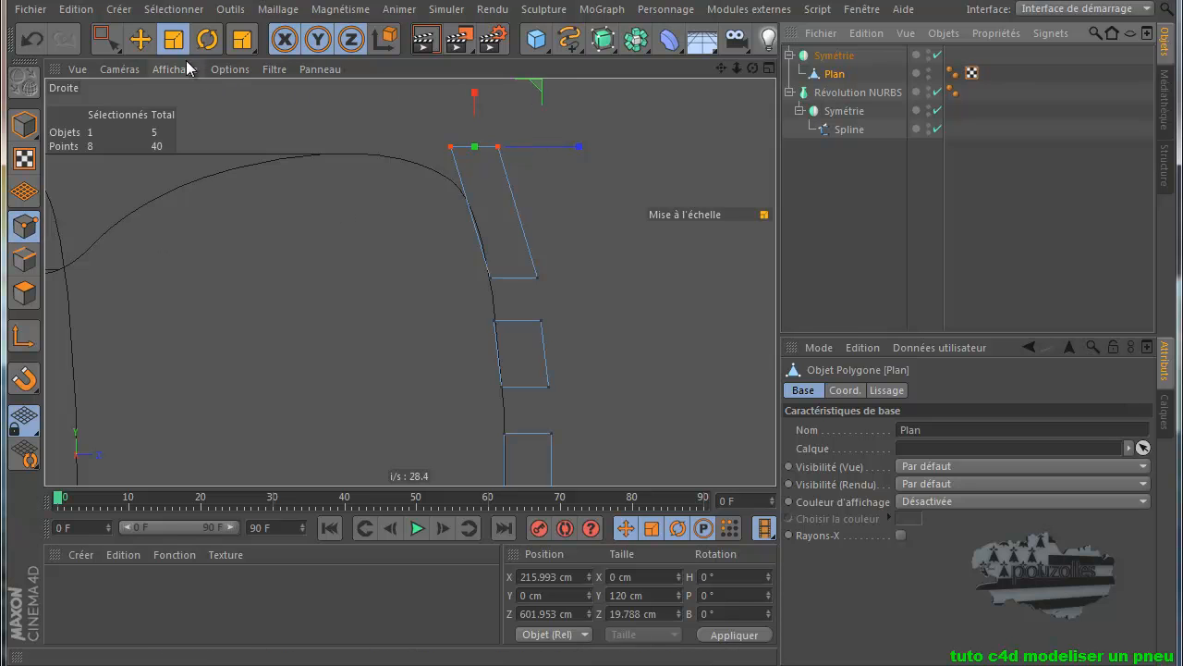
{"action": "left_click", "coordinate": [141, 39]}
{"action": "left_click_drag", "start_coordinate": [543, 92], "coordinate": [504, 110]}
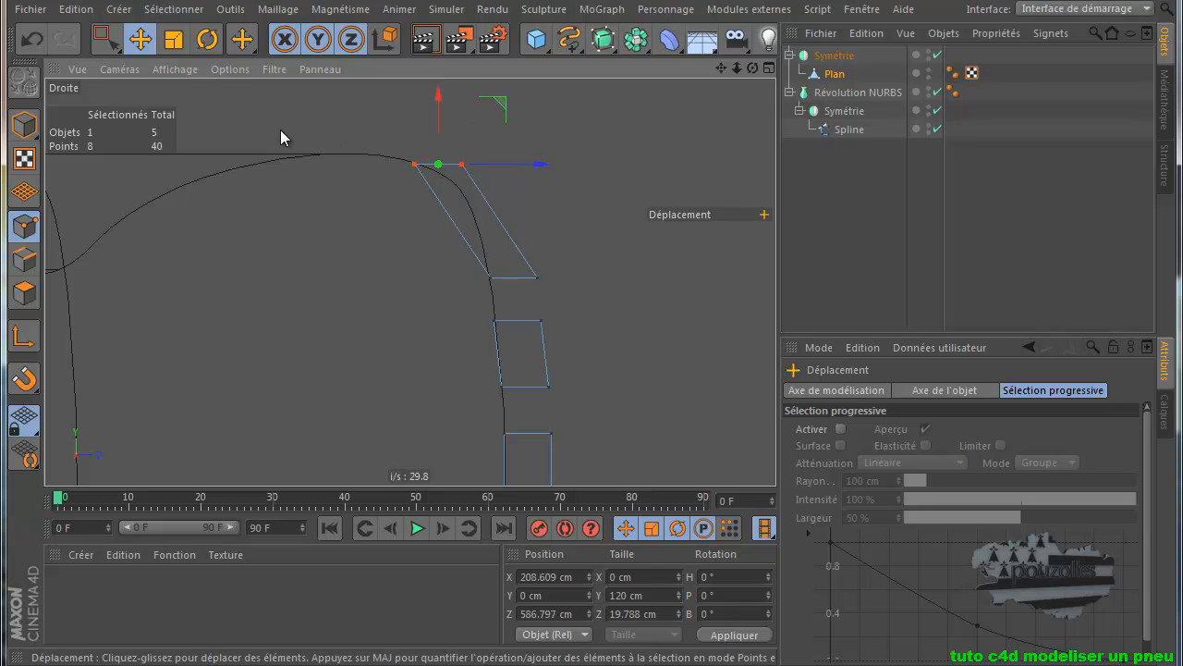
{"action": "left_click", "coordinate": [218, 107]}
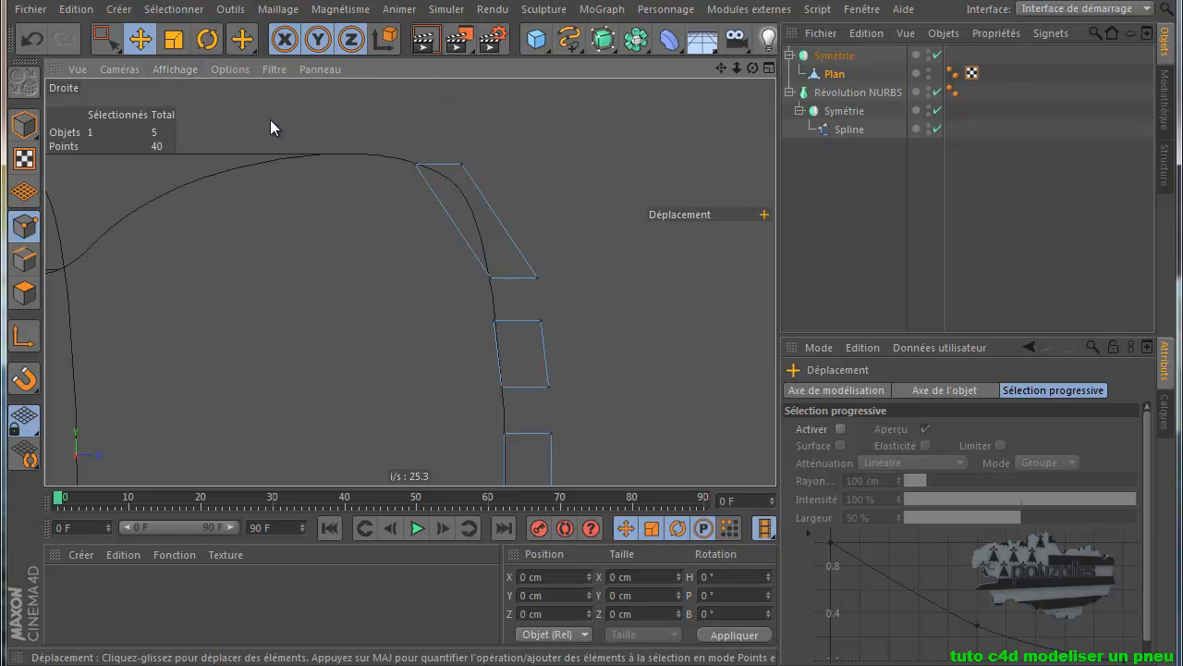
{"action": "key", "text": "k"}
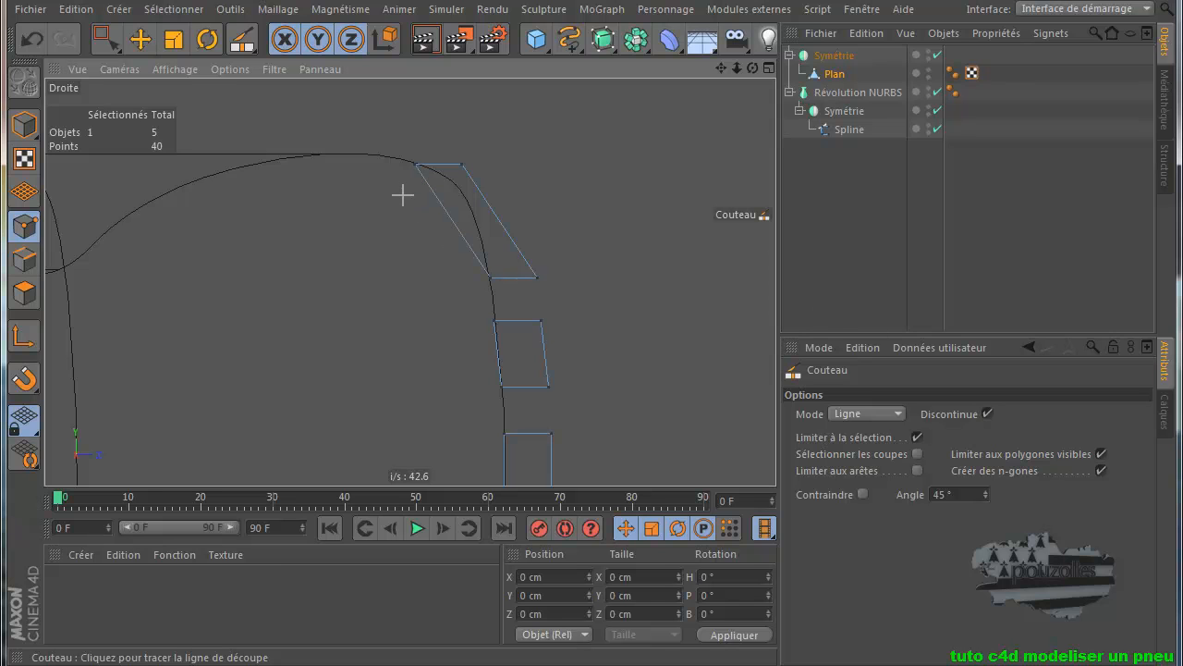
{"action": "mouse_move", "coordinate": [409, 201]}
{"action": "left_mouse_down"}
{"action": "mouse_move", "coordinate": [507, 177]}
{"action": "mouse_move", "coordinate": [520, 185]}
{"action": "left_mouse_up"}
{"action": "left_click_drag", "start_coordinate": [440, 239], "coordinate": [519, 215]}
{"action": "left_click", "coordinate": [106, 38]}
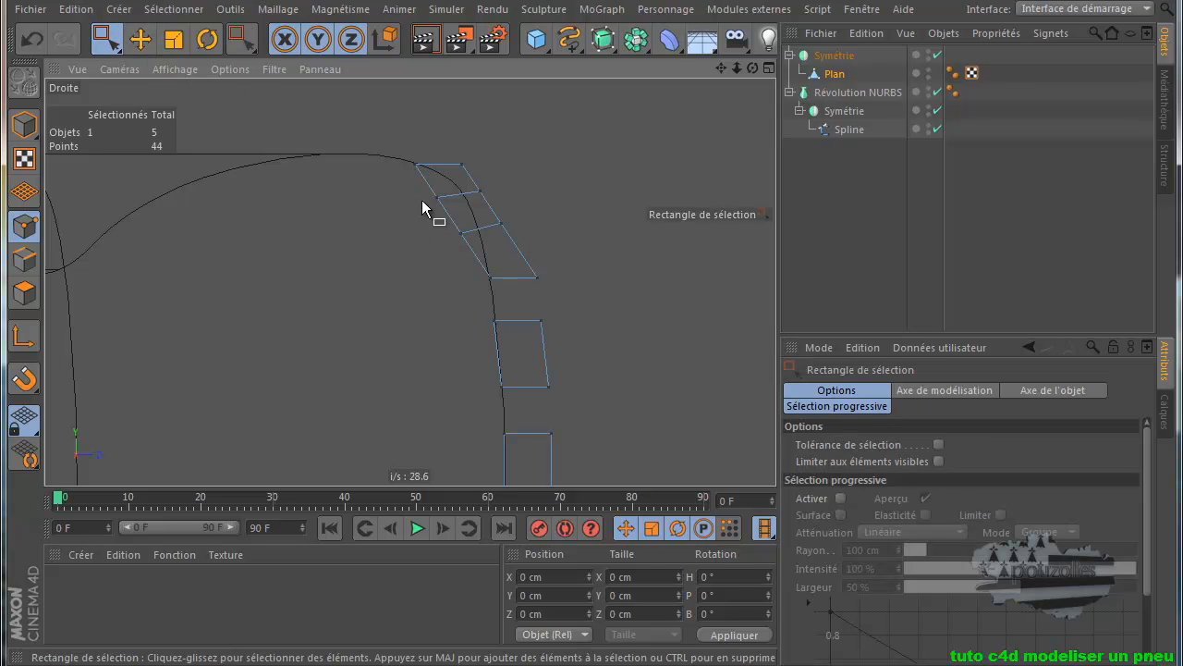
{"action": "left_click_drag", "start_coordinate": [435, 209], "coordinate": [464, 262]}
{"action": "left_click_drag", "start_coordinate": [400, 185], "coordinate": [520, 253]}
{"action": "left_click_drag", "start_coordinate": [537, 214], "coordinate": [542, 212]}
{"action": "left_click", "coordinate": [31, 39]}
{"action": "left_click", "coordinate": [31, 39]}
{"action": "left_click", "coordinate": [28, 38]}
{"action": "left_click", "coordinate": [30, 39]}
{"action": "left_click", "coordinate": [30, 39]}
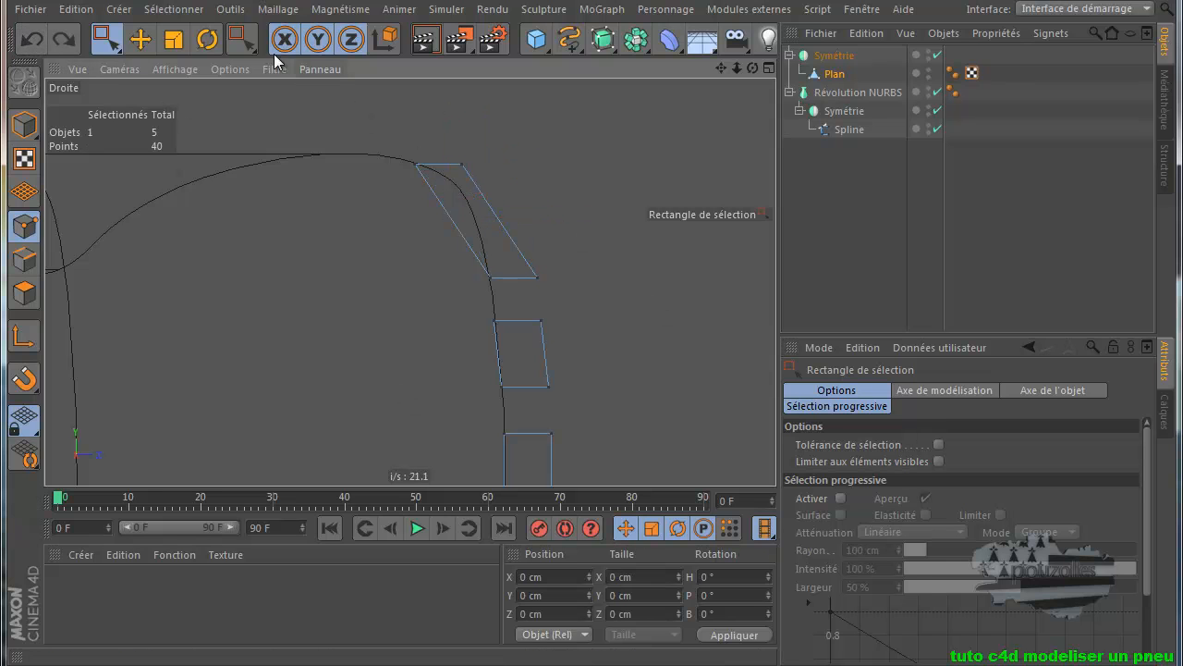
Cut the outermost tread block twice across with the line knife, not limited to the selection or to visible polygons.
{"action": "left_click", "coordinate": [243, 39]}
{"action": "left_click", "coordinate": [297, 99]}
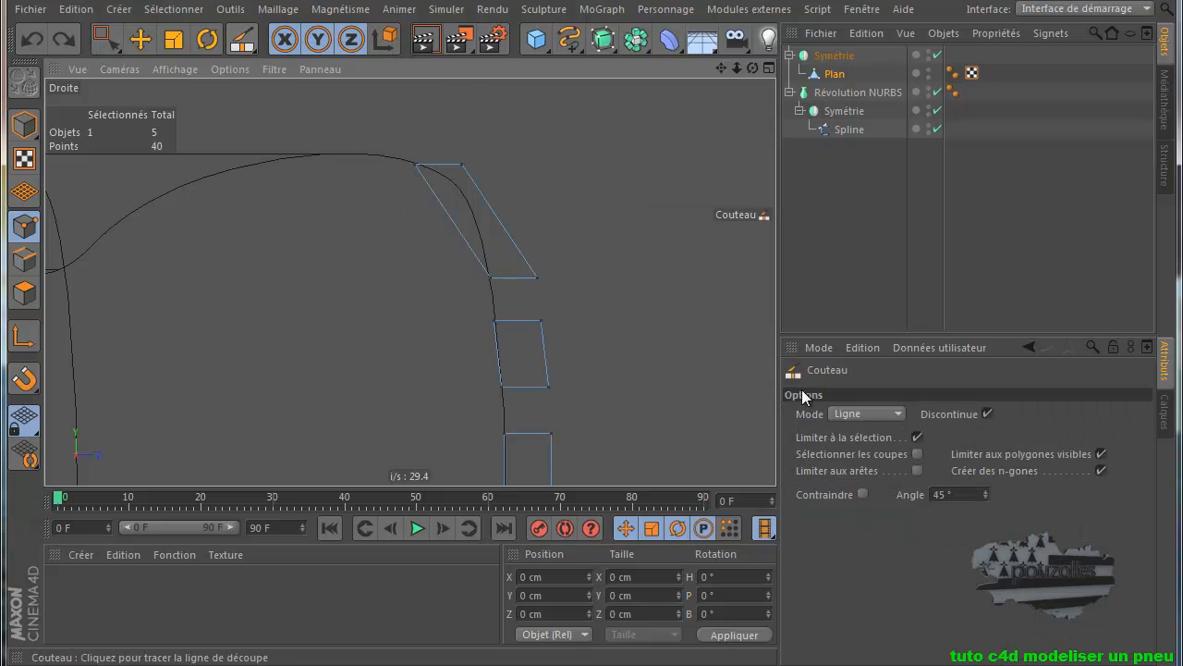
{"action": "left_click", "coordinate": [1100, 454]}
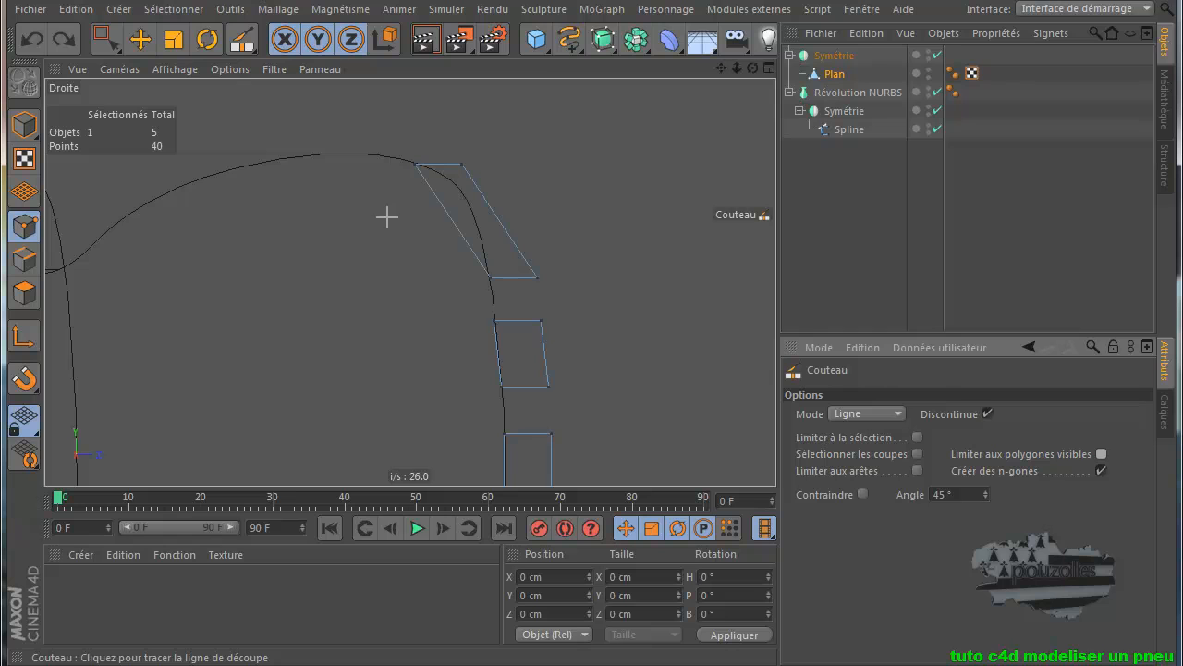
{"action": "left_click_drag", "start_coordinate": [393, 204], "coordinate": [537, 191]}
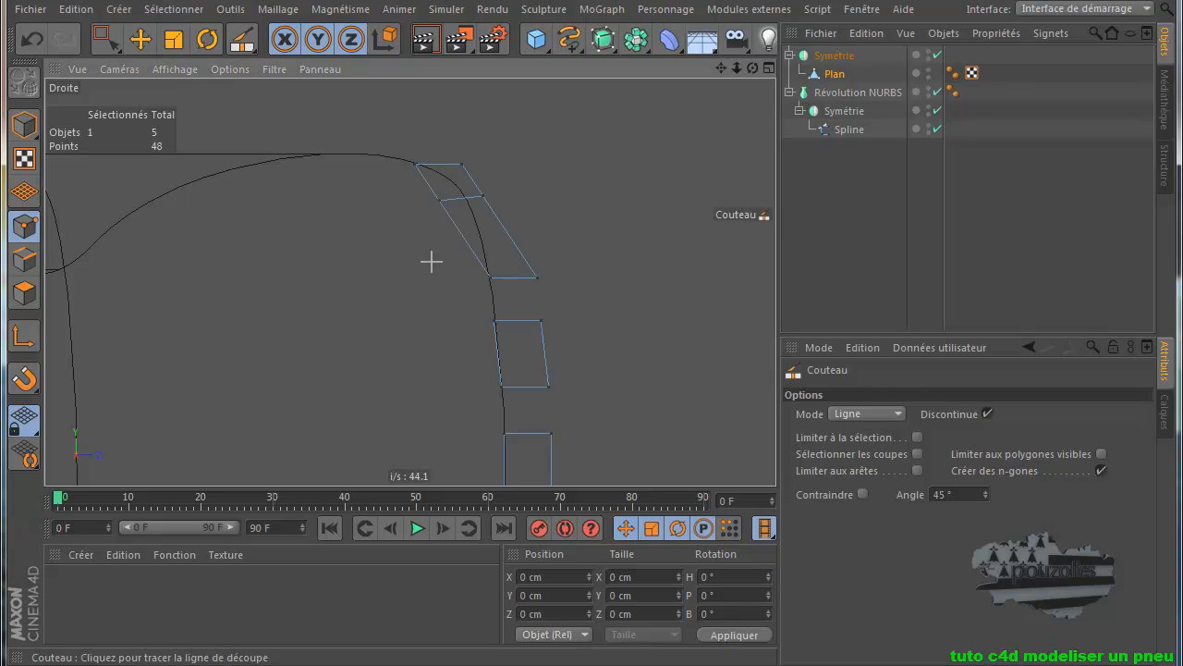
{"action": "left_click_drag", "start_coordinate": [422, 254], "coordinate": [550, 226]}
{"action": "left_click", "coordinate": [107, 38]}
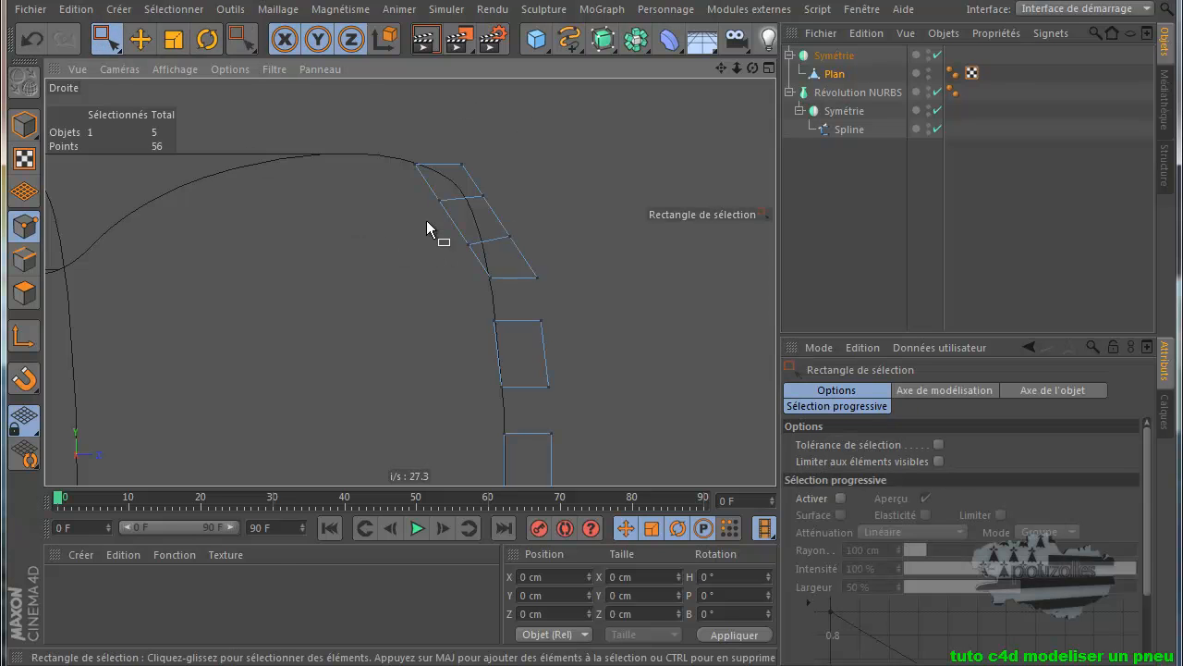
Shift the outermost block's cut points outward along the tyre profile and move its upper edge points onto the shoulder at about X 208.6 cm, Z 578.4 cm.
{"action": "left_click_drag", "start_coordinate": [417, 187], "coordinate": [541, 274]}
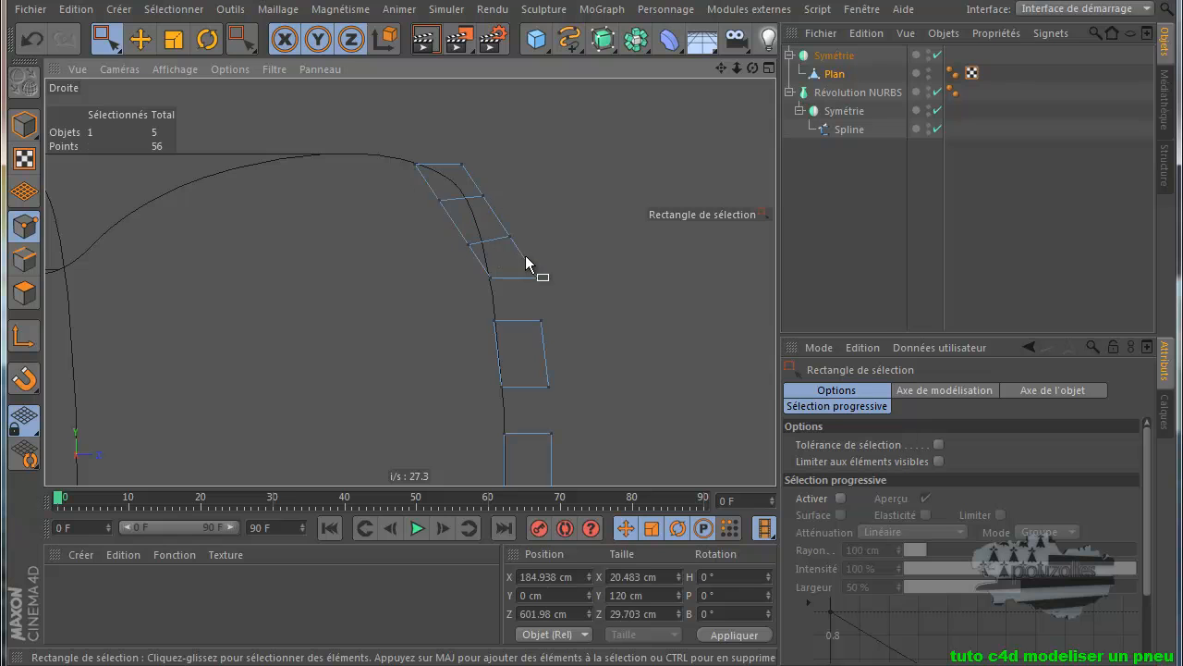
{"action": "left_click_drag", "start_coordinate": [542, 222], "coordinate": [554, 224]}
{"action": "left_click_drag", "start_coordinate": [462, 207], "coordinate": [465, 208]}
{"action": "left_click_drag", "start_coordinate": [546, 201], "coordinate": [549, 205]}
{"action": "left_click", "coordinate": [31, 38]}
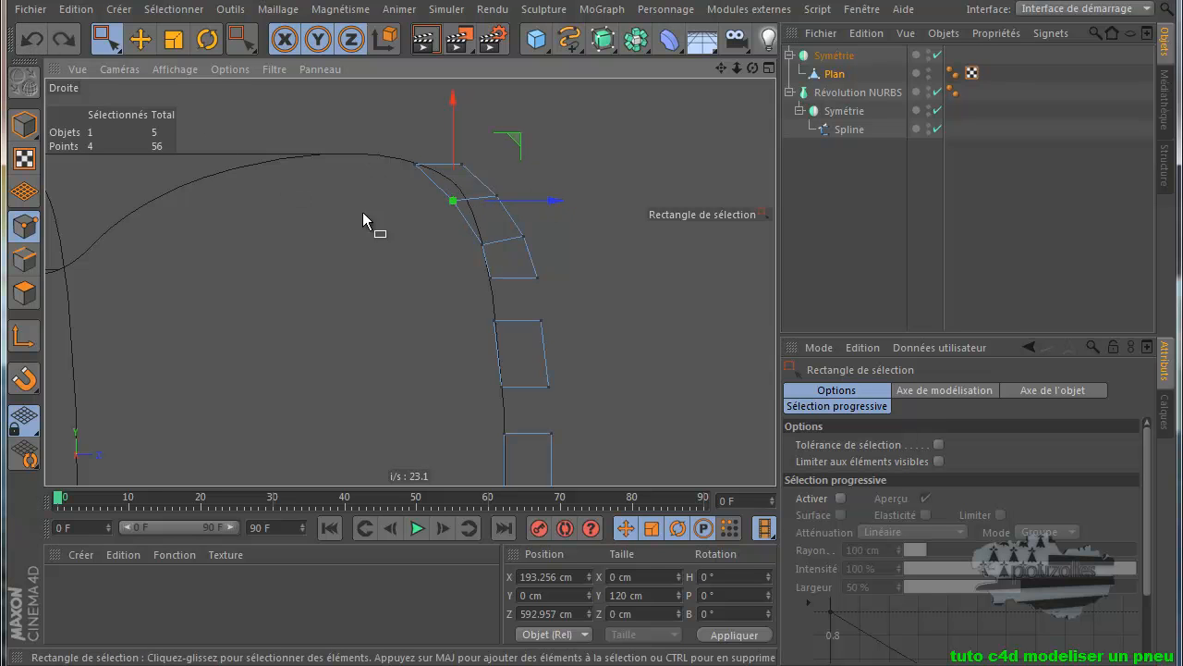
{"action": "left_click_drag", "start_coordinate": [410, 206], "coordinate": [483, 179]}
{"action": "left_click", "coordinate": [459, 164]}
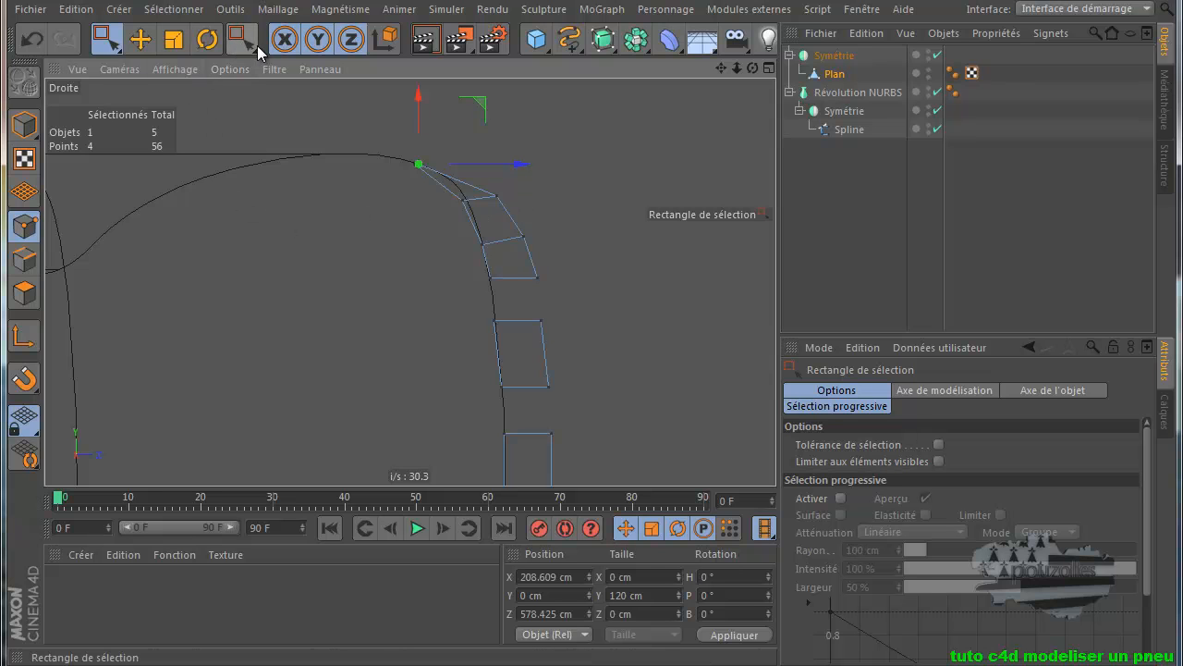
Cut the outermost tread block twice more across with the line knife, once through each of its two lower segments.
{"action": "left_click_drag", "start_coordinate": [243, 47], "coordinate": [294, 98]}
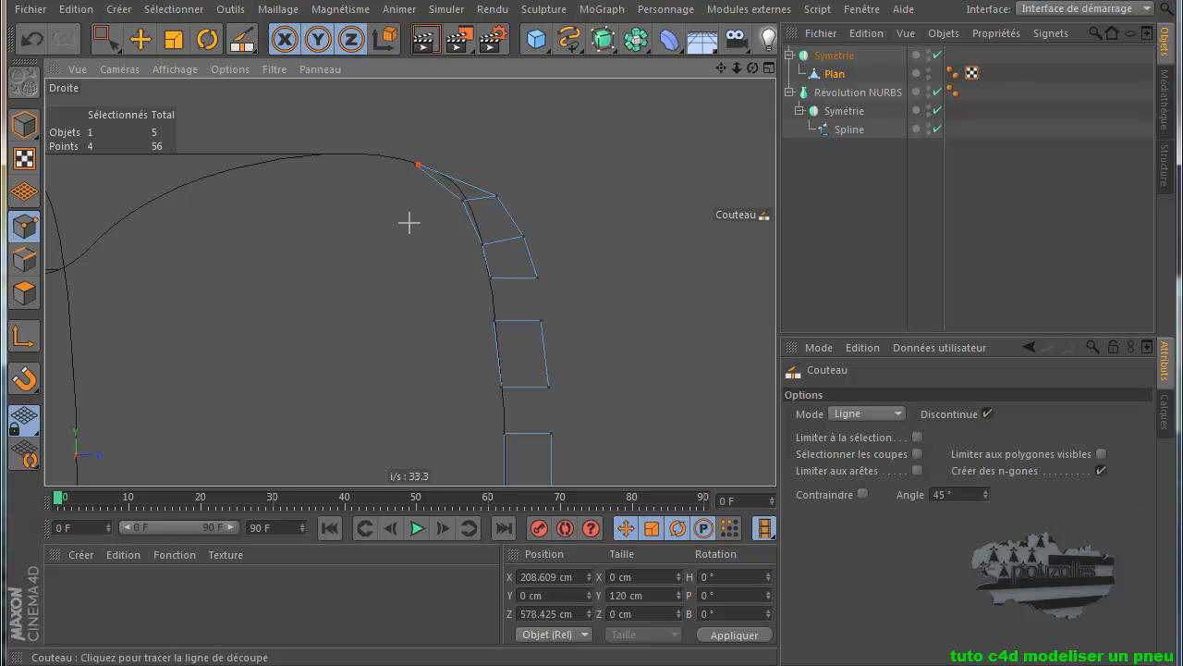
{"action": "left_click_drag", "start_coordinate": [449, 235], "coordinate": [550, 199]}
{"action": "left_click_drag", "start_coordinate": [455, 266], "coordinate": [564, 243]}
Move the outermost block's outer-face points inward, one row to about X 195.2 cm, Z 608.4 cm and another to about X 178.4 cm, Z 622.3 cm.
{"action": "left_click", "coordinate": [106, 39]}
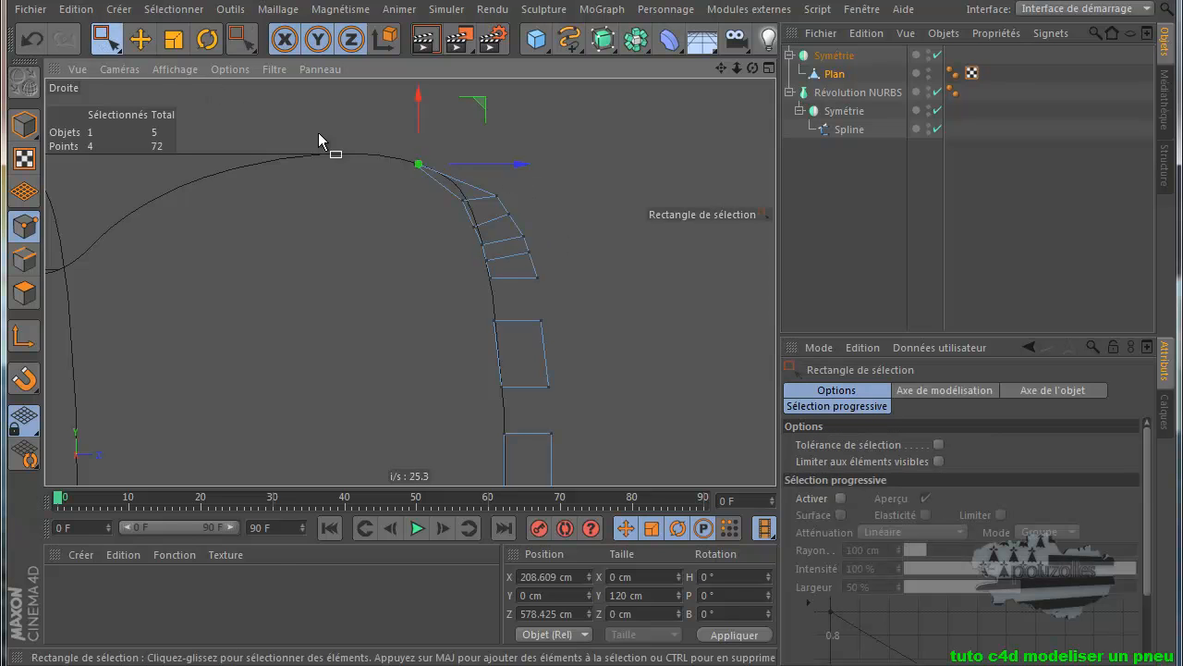
{"action": "left_click", "coordinate": [490, 194]}
{"action": "left_click_drag", "start_coordinate": [550, 196], "coordinate": [545, 204]}
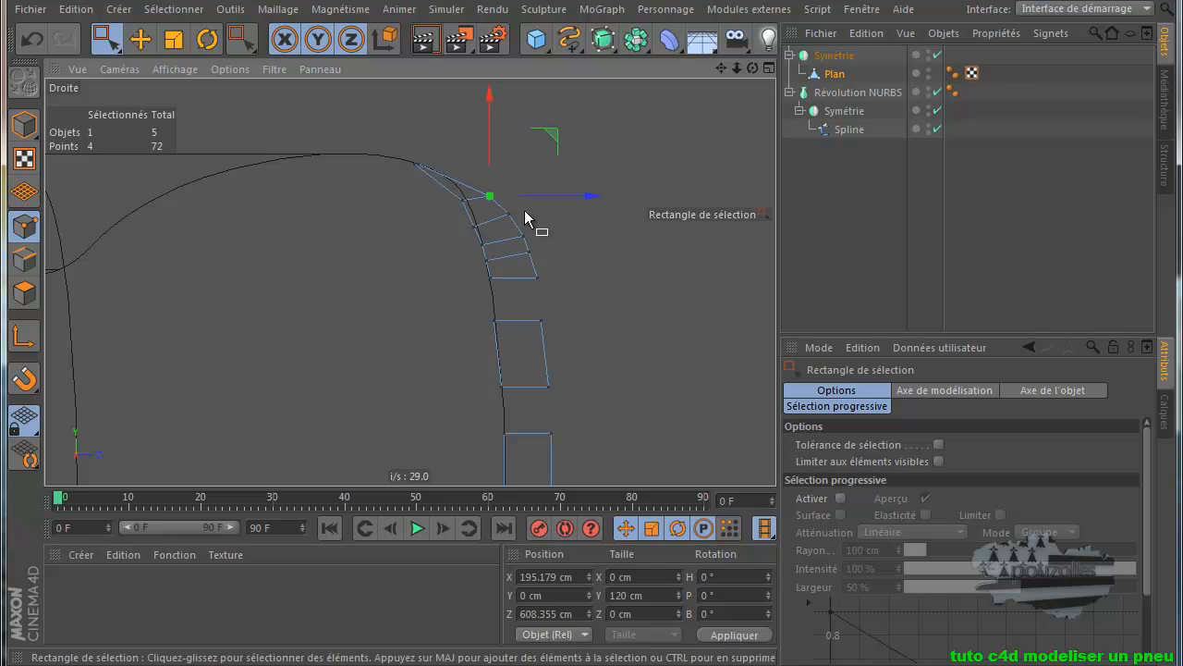
{"action": "left_click", "coordinate": [525, 236]}
{"action": "left_click_drag", "start_coordinate": [571, 236], "coordinate": [569, 236]}
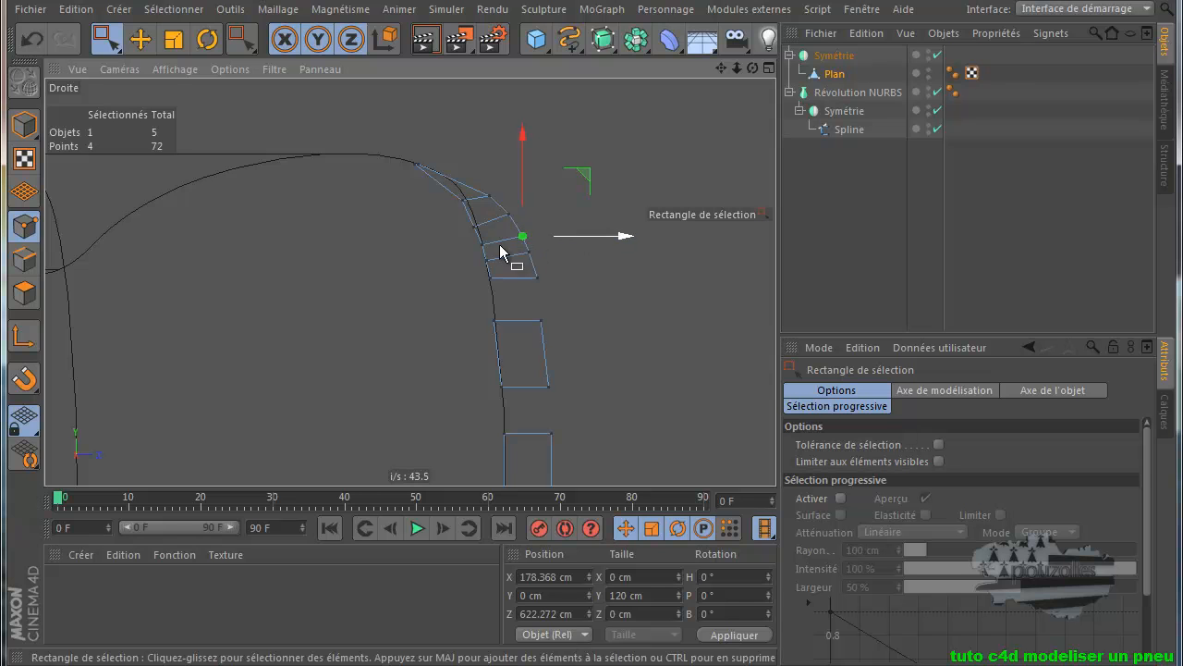
Lower the upper edge points of the three inner tread blocks to about X 83 cm, X 134.9 cm and X 33.9 cm.
{"action": "middle_click", "coordinate": [373, 271]}
{"action": "middle_click", "coordinate": [347, 255]}
{"action": "left_click_drag", "start_coordinate": [345, 255], "coordinate": [552, 217], "text": "alt"}
{"action": "left_click_drag", "start_coordinate": [754, 67], "coordinate": [591, 413]}
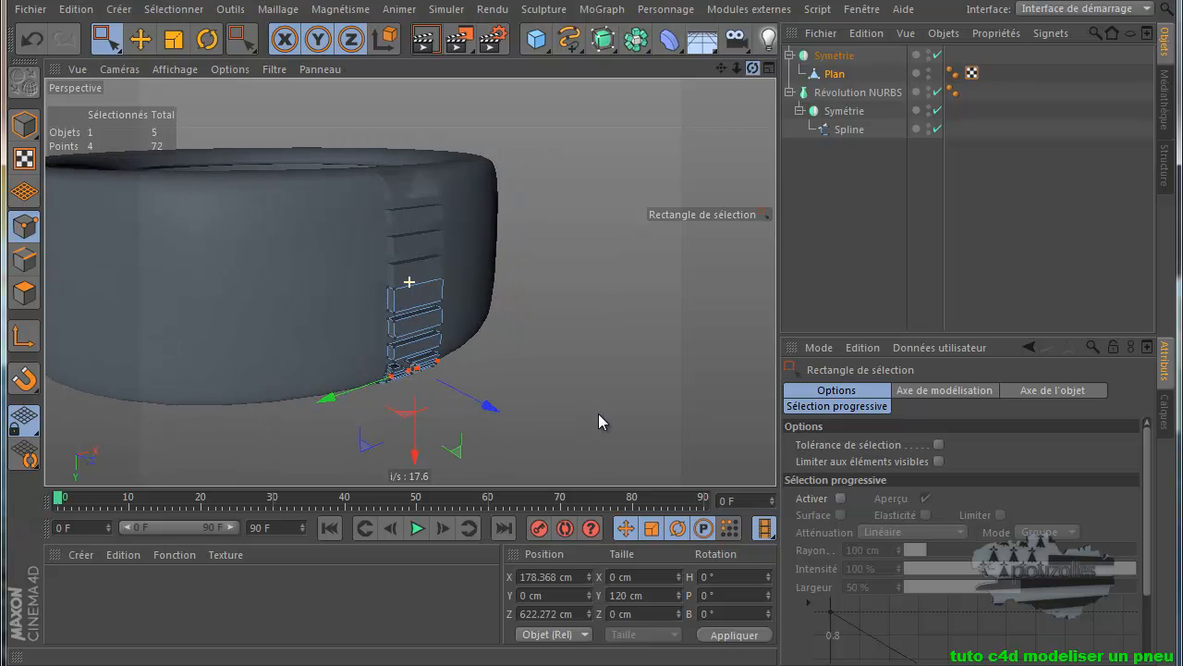
{"action": "middle_click", "coordinate": [539, 366]}
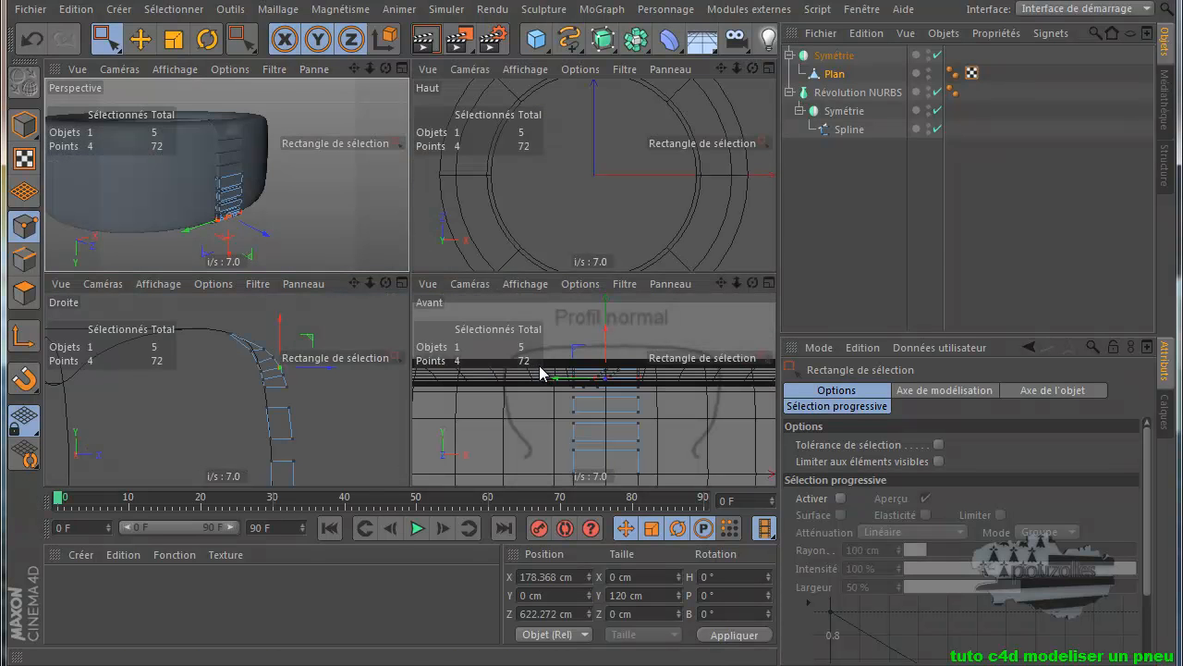
{"action": "middle_click", "coordinate": [509, 408]}
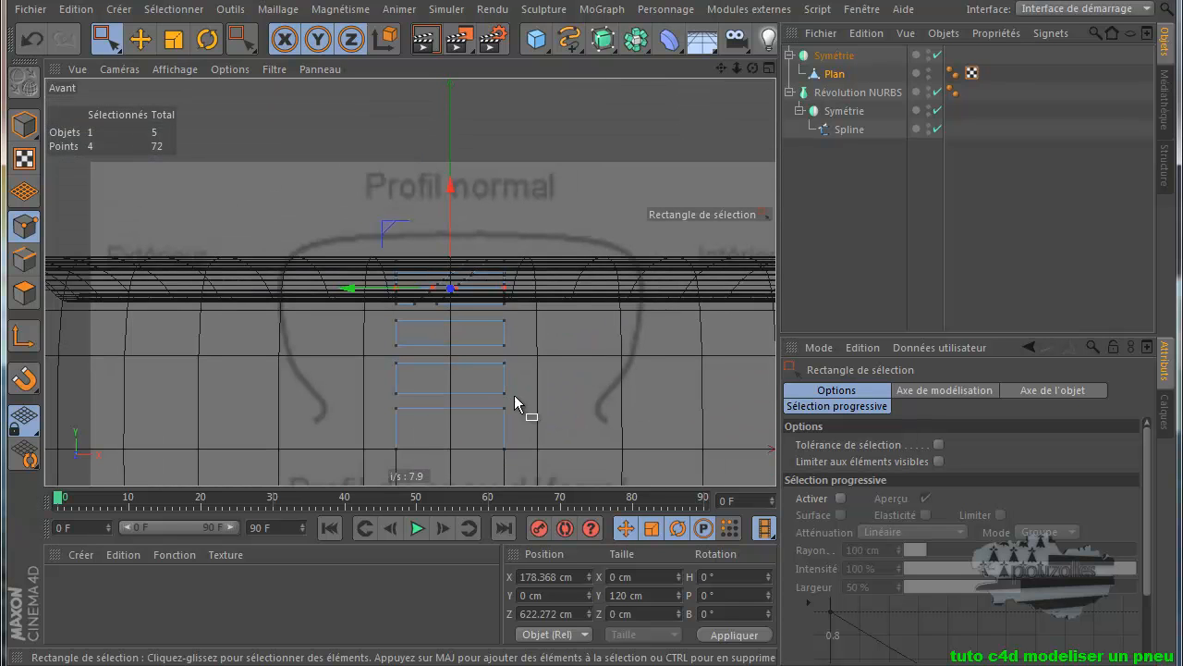
{"action": "left_click_drag", "start_coordinate": [721, 68], "coordinate": [592, 415]}
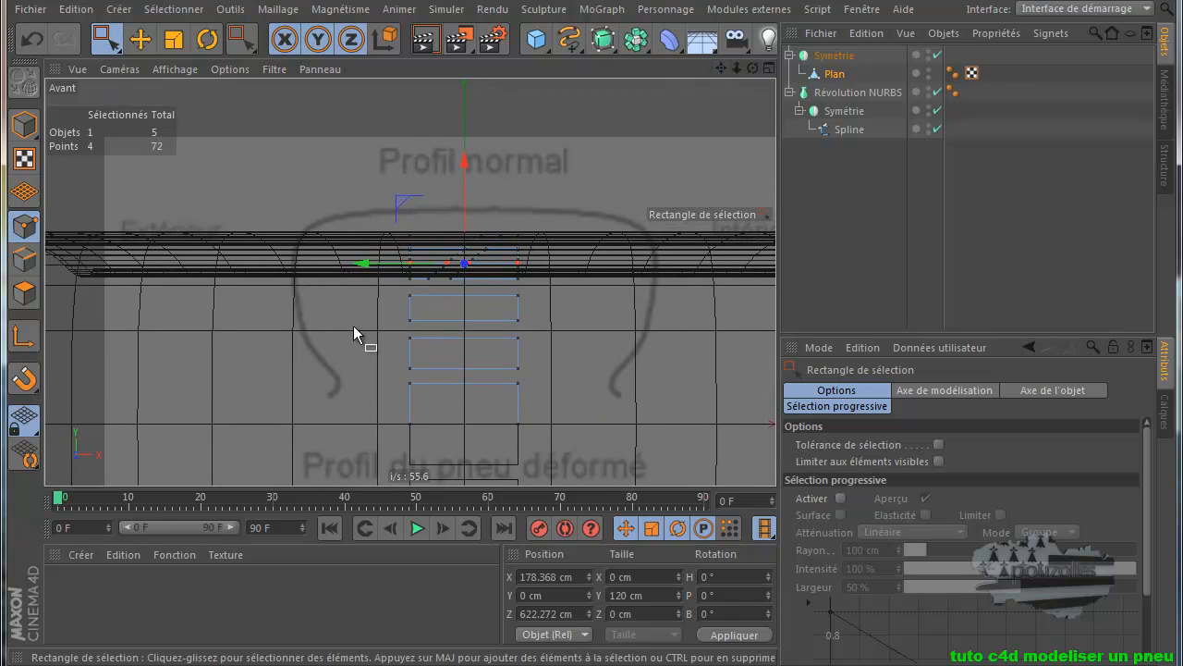
{"action": "left_click_drag", "start_coordinate": [382, 330], "coordinate": [591, 367]}
{"action": "left_click_drag", "start_coordinate": [467, 242], "coordinate": [465, 253]}
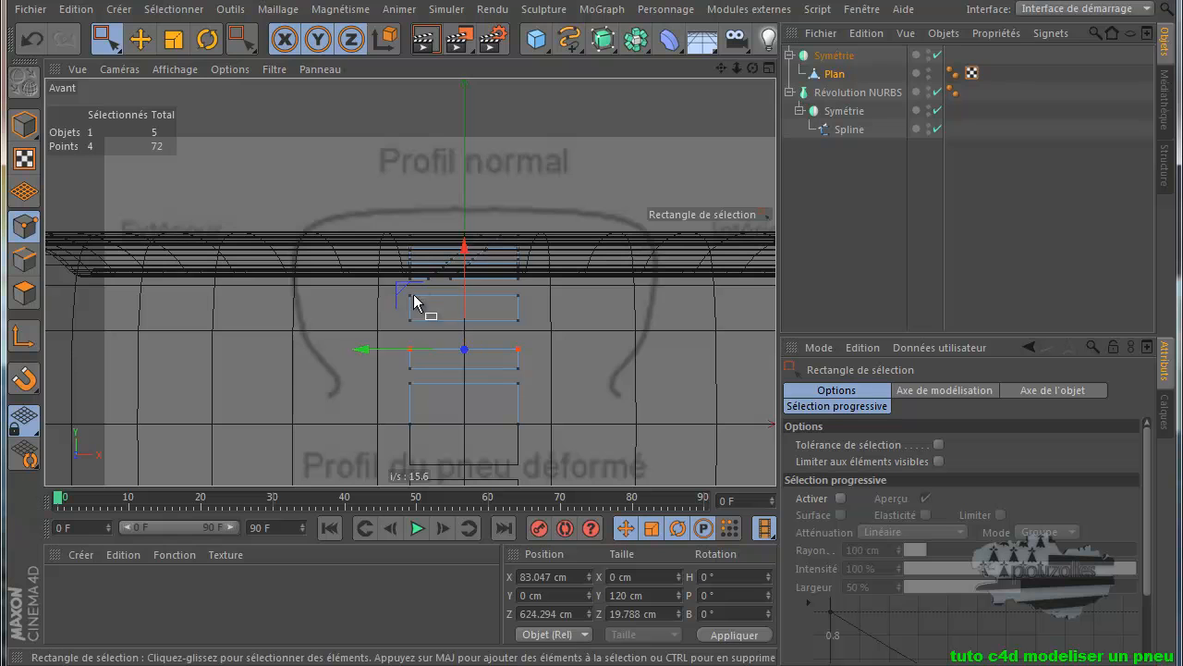
{"action": "left_click_drag", "start_coordinate": [372, 285], "coordinate": [536, 314]}
{"action": "left_click_drag", "start_coordinate": [464, 195], "coordinate": [465, 202]}
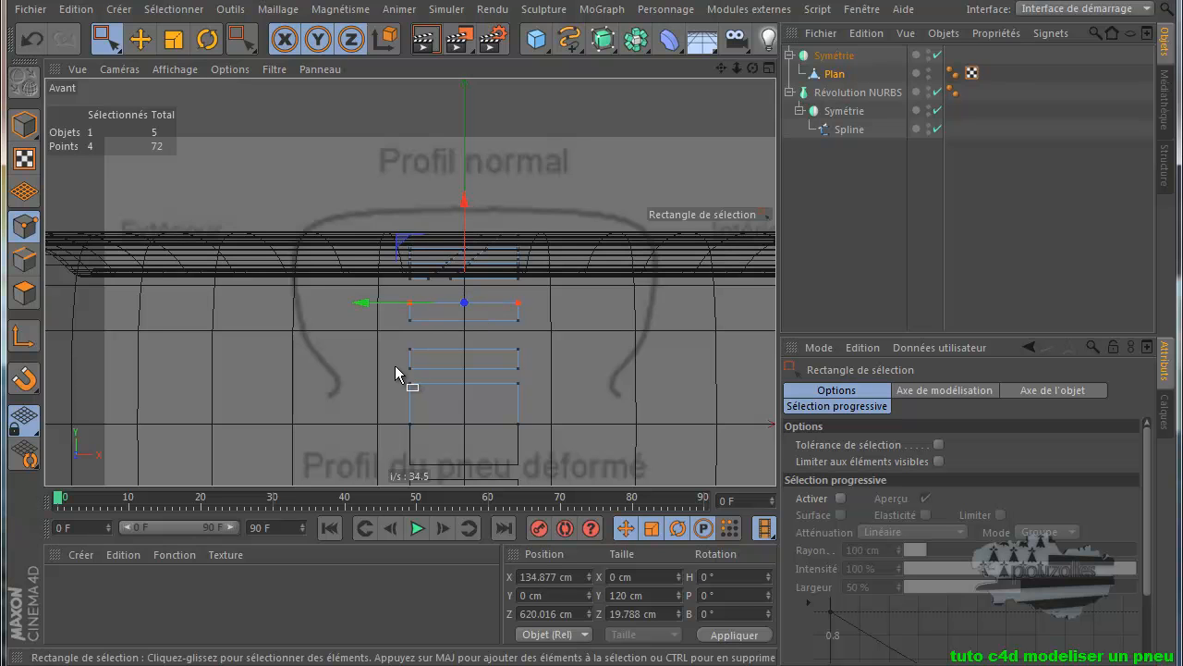
{"action": "left_click_drag", "start_coordinate": [436, 396], "coordinate": [565, 418]}
{"action": "left_click_drag", "start_coordinate": [465, 280], "coordinate": [465, 290]}
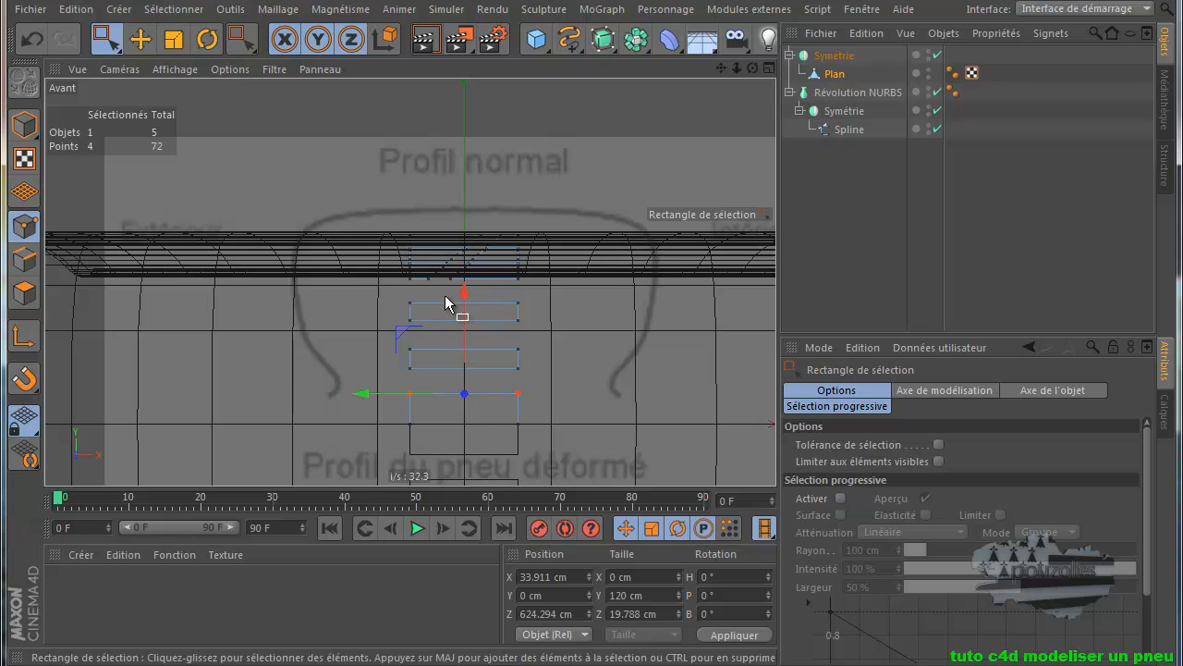
Shift the two intermediate tread blocks toward the tyre's centre to about X 86.9 cm and the outermost block's lower edge to about X 143.8 cm.
{"action": "left_click_drag", "start_coordinate": [413, 356], "coordinate": [555, 391]}
{"action": "left_click_drag", "start_coordinate": [464, 239], "coordinate": [465, 249]}
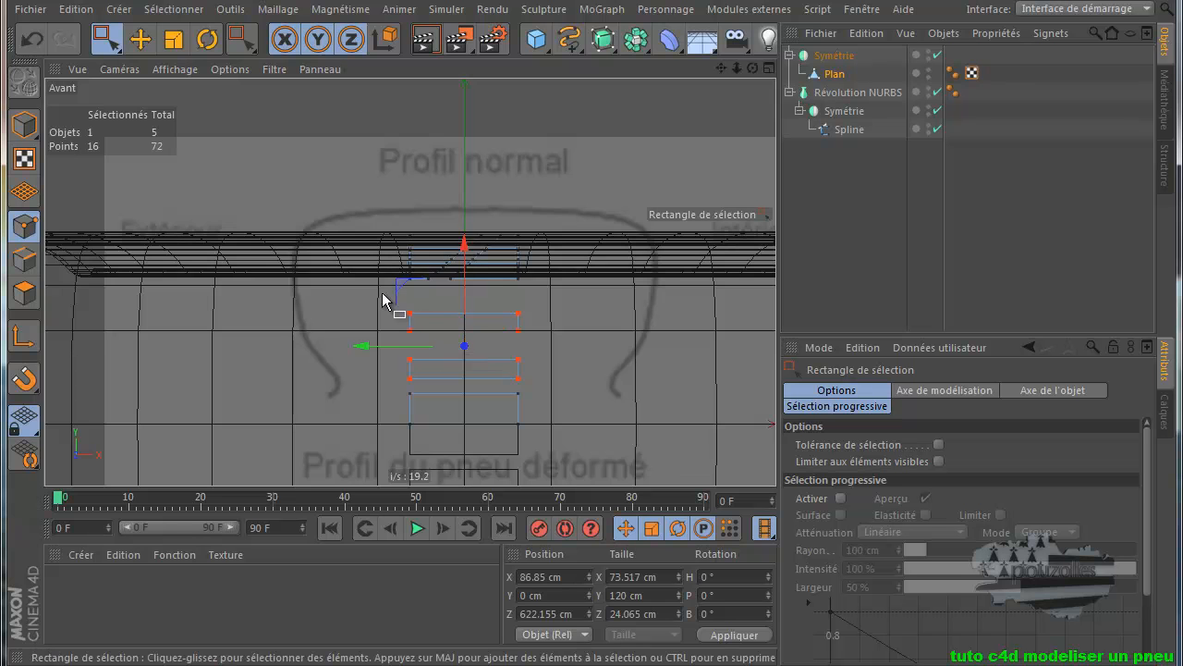
{"action": "scroll", "coordinate": [462, 271], "scroll_direction": "up", "scroll_amount": 5}
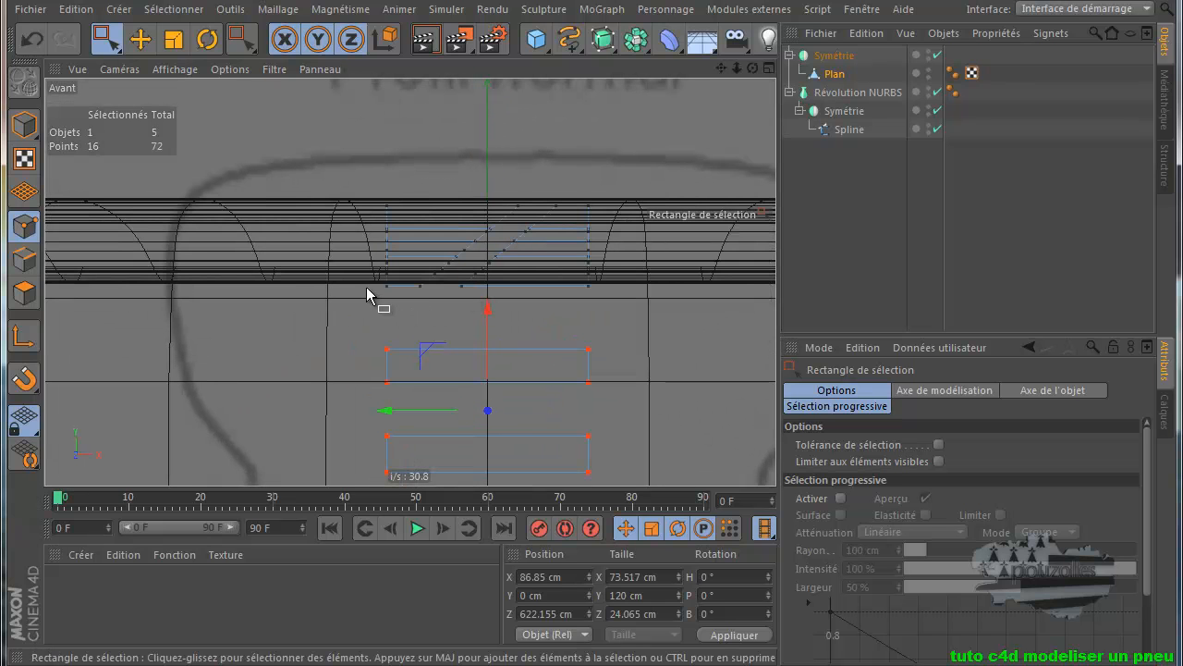
{"action": "left_click_drag", "start_coordinate": [368, 275], "coordinate": [638, 328]}
{"action": "left_click_drag", "start_coordinate": [487, 188], "coordinate": [488, 205]}
{"action": "left_click_drag", "start_coordinate": [481, 332], "coordinate": [654, 343]}
{"action": "left_click_drag", "start_coordinate": [488, 190], "coordinate": [481, 225]}
Remove the Lissage smoothing tag from the Plan object and render the perspective view.
{"action": "middle_click", "coordinate": [267, 243]}
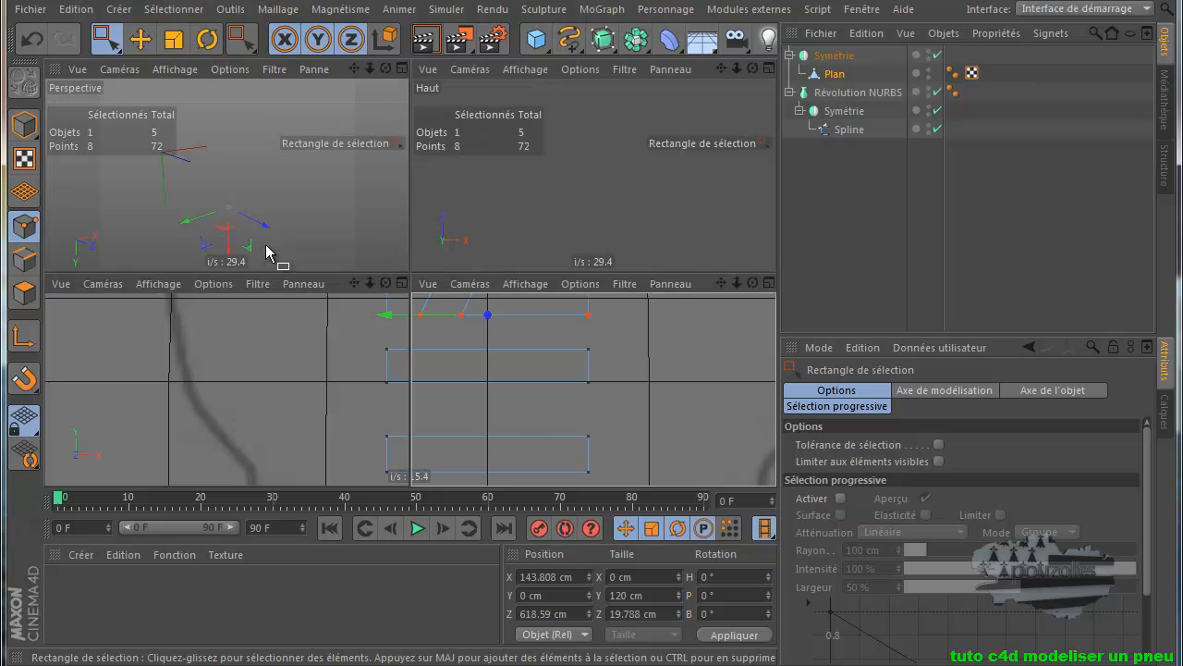
{"action": "middle_click", "coordinate": [268, 245]}
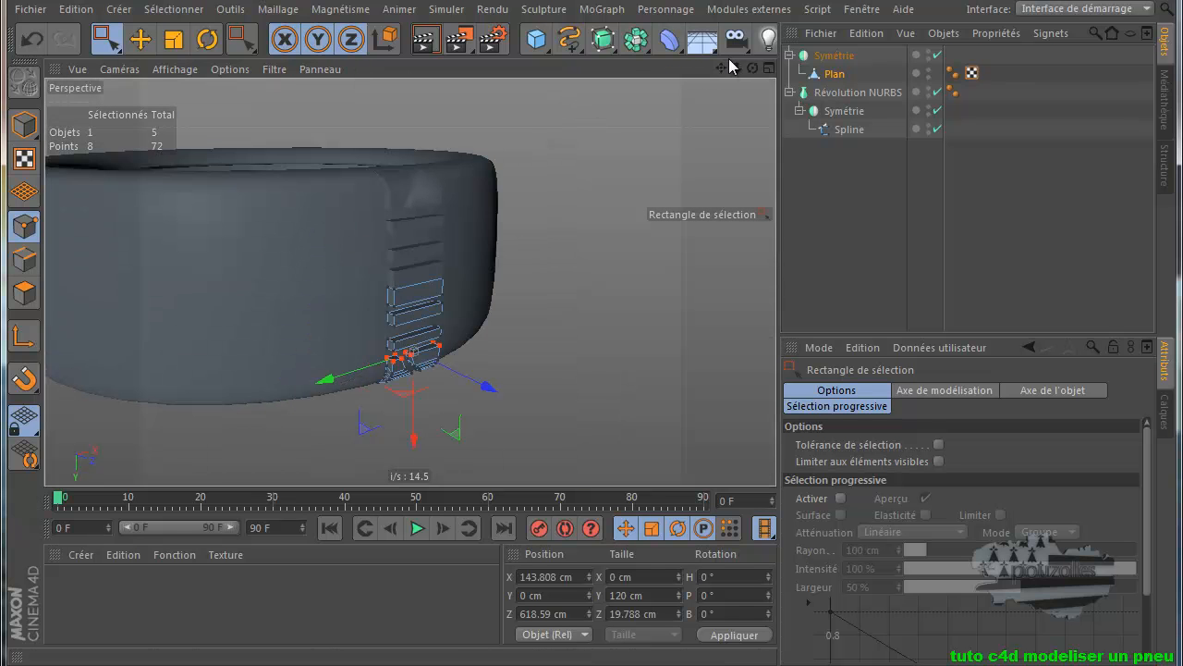
{"action": "left_click_drag", "start_coordinate": [748, 70], "coordinate": [592, 392]}
{"action": "scroll", "coordinate": [428, 191], "scroll_direction": "up", "scroll_amount": 6}
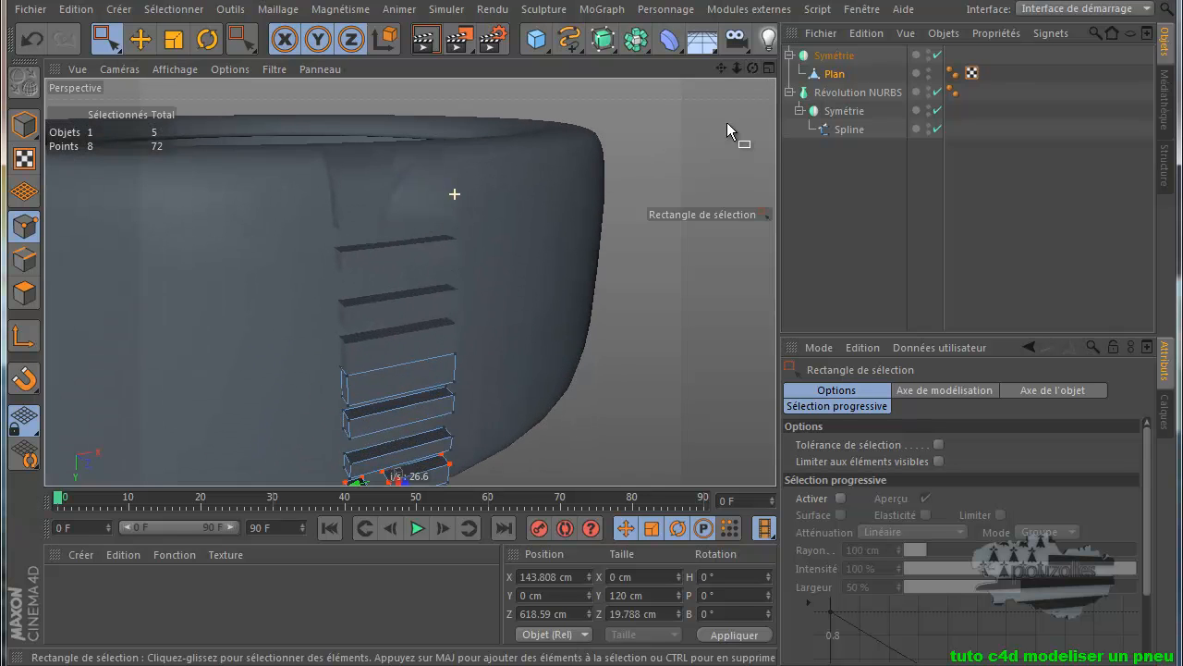
{"action": "left_click_drag", "start_coordinate": [748, 72], "coordinate": [591, 412]}
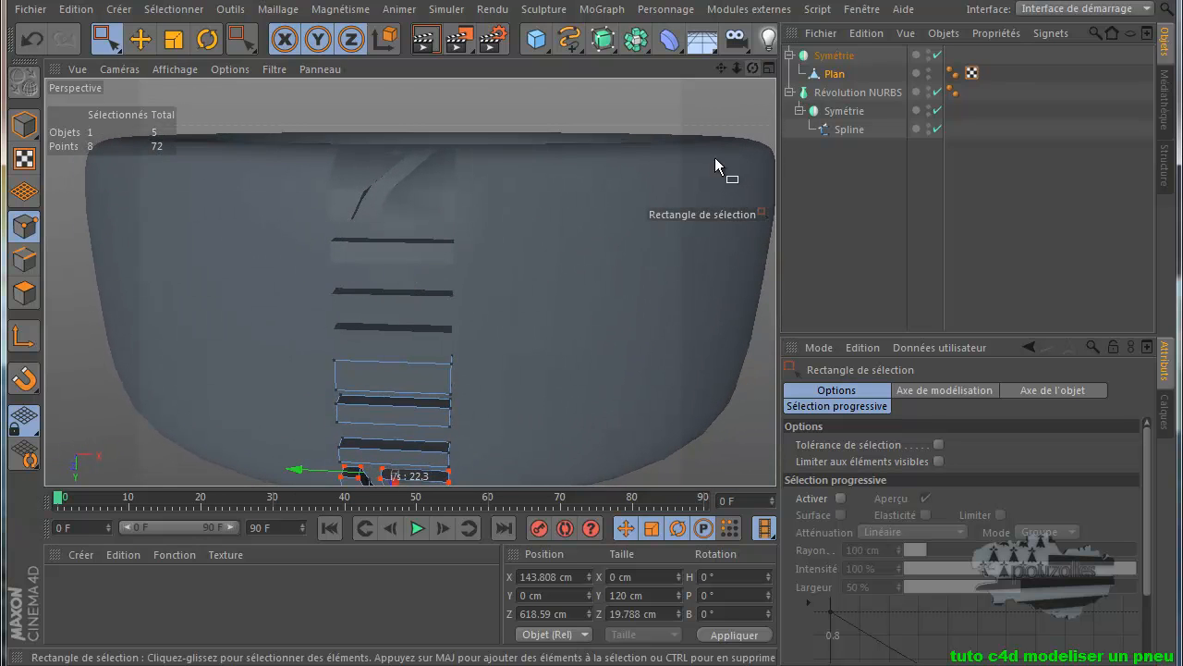
{"action": "left_click", "coordinate": [953, 73]}
{"action": "left_click_drag", "start_coordinate": [955, 78], "coordinate": [954, 91]}
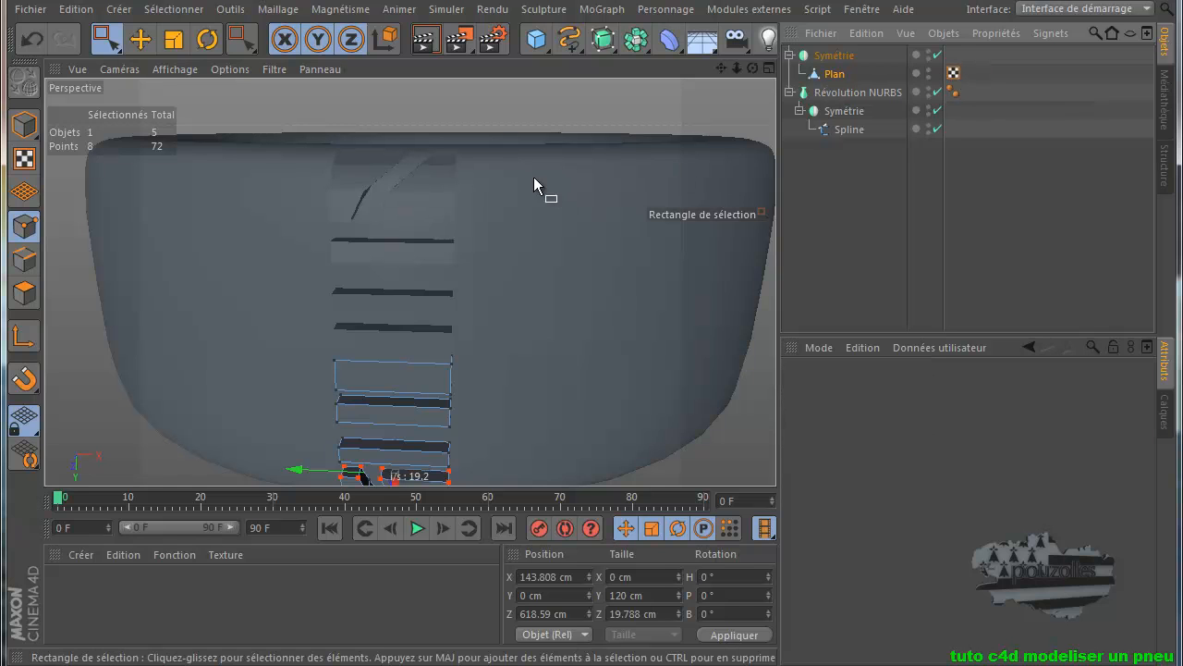
{"action": "left_click", "coordinate": [425, 44]}
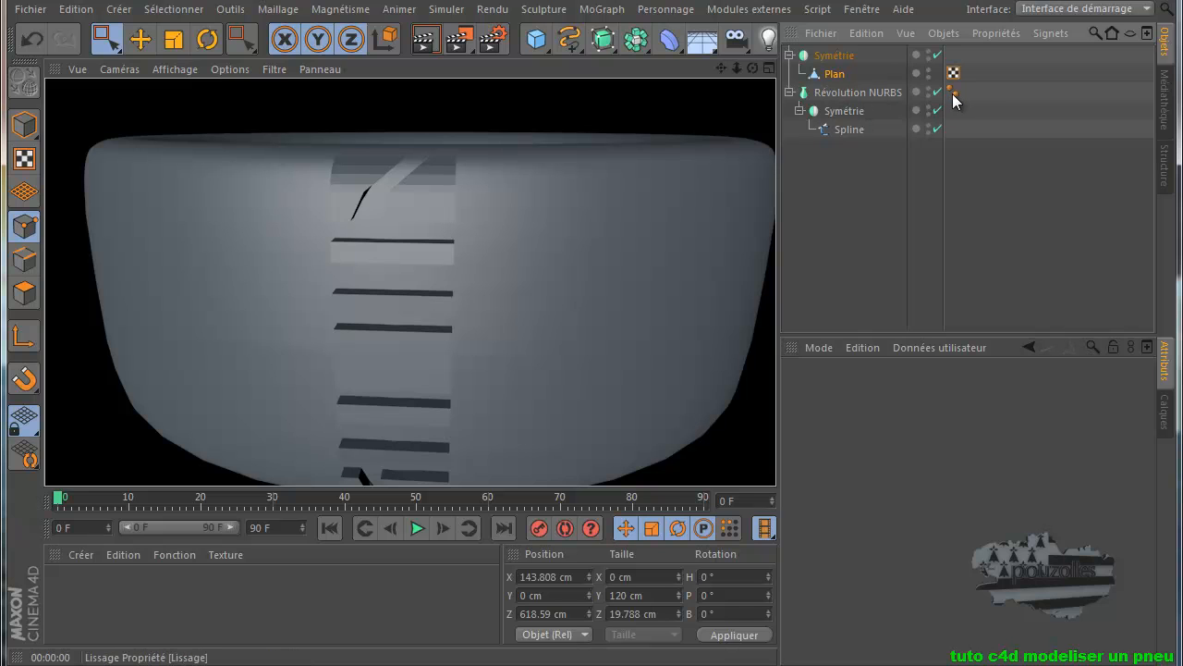
Copy the Lissage tag from Révolution NURBS onto Plan, set its smoothing limit to 50°, and test-render the treads.
{"action": "left_click_drag", "start_coordinate": [972, 81], "coordinate": [971, 74], "text": "ctrl"}
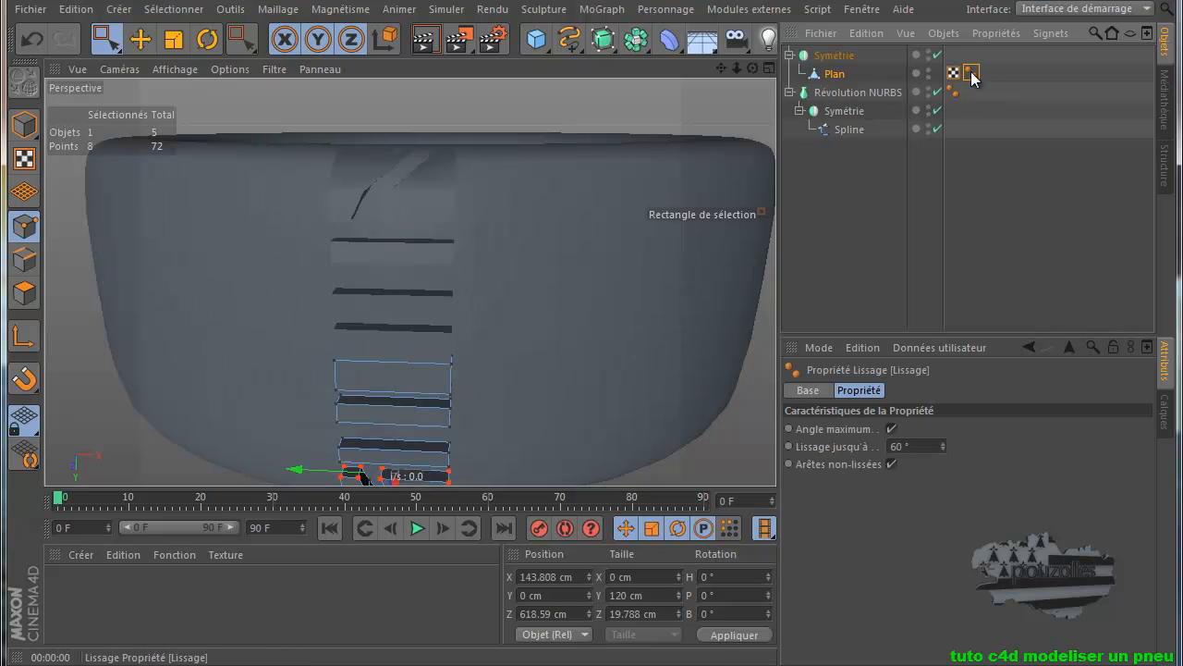
{"action": "left_click_drag", "start_coordinate": [913, 447], "coordinate": [887, 446]}
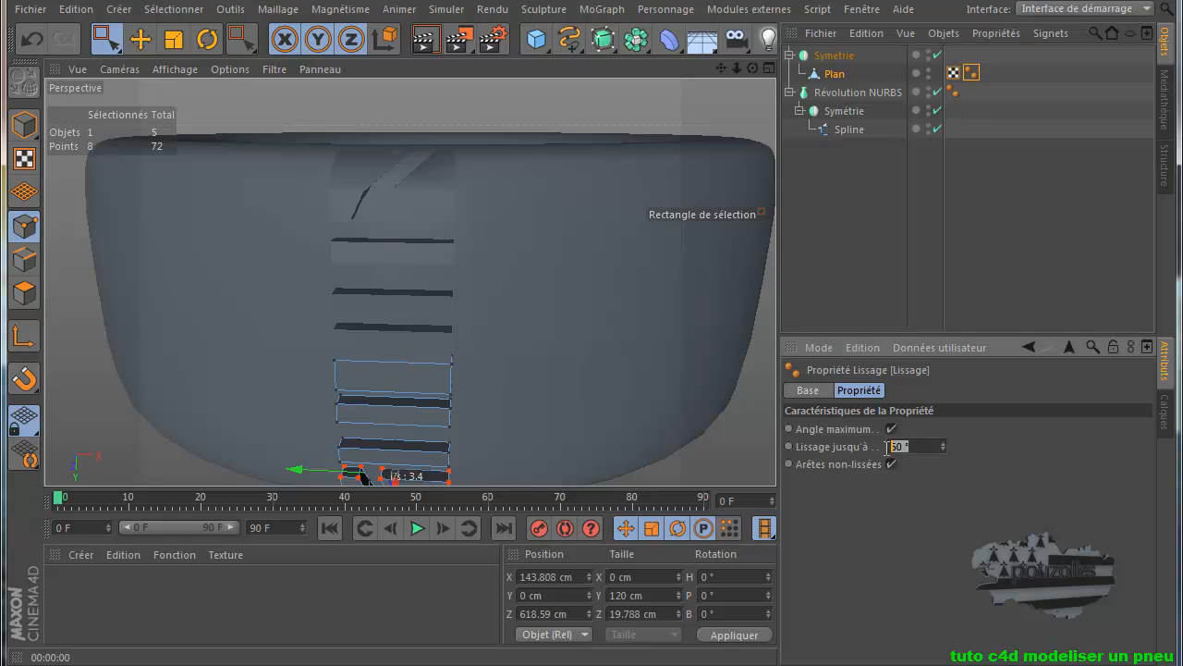
{"action": "type", "text": "50"}
{"action": "key", "text": "Return"}
{"action": "left_click_drag", "start_coordinate": [755, 69], "coordinate": [558, 74]}
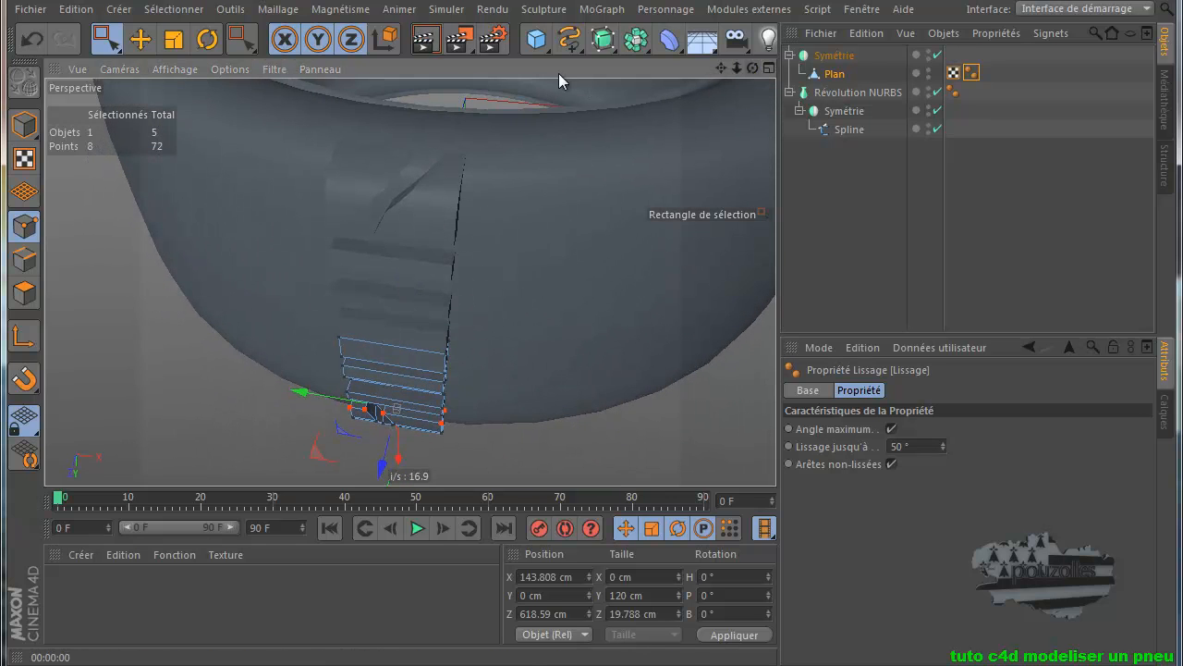
{"action": "left_click", "coordinate": [423, 41]}
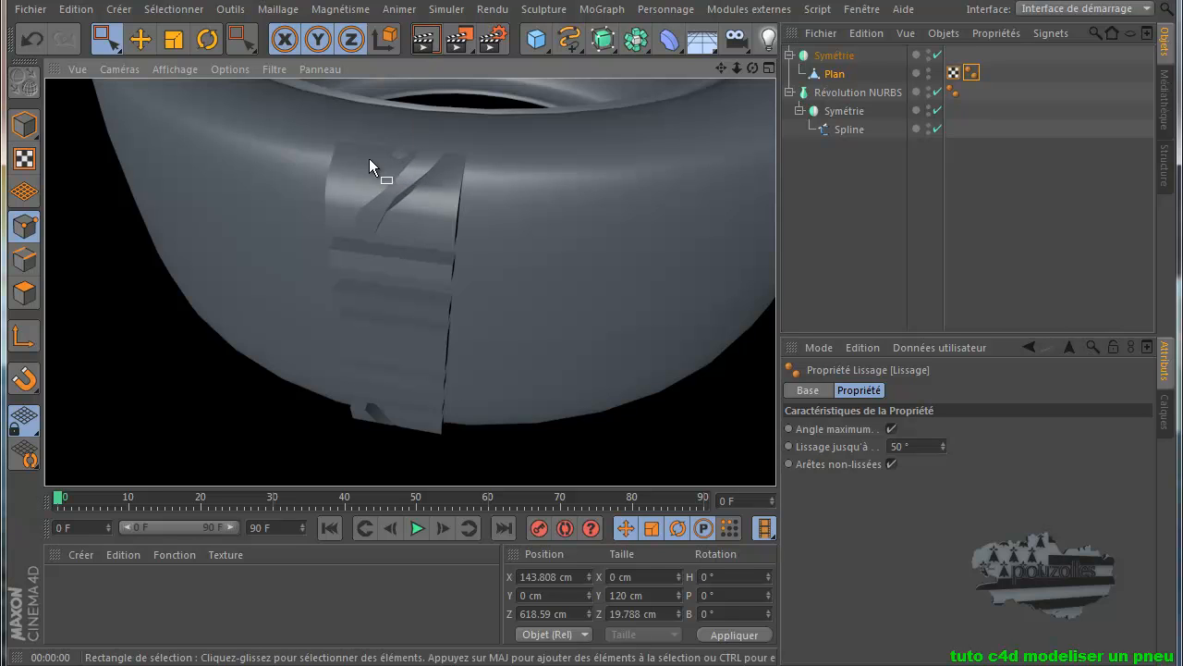
Cut the last shoulder segment of the outermost block's wider piece once across with the line knife.
{"action": "left_click", "coordinate": [833, 74]}
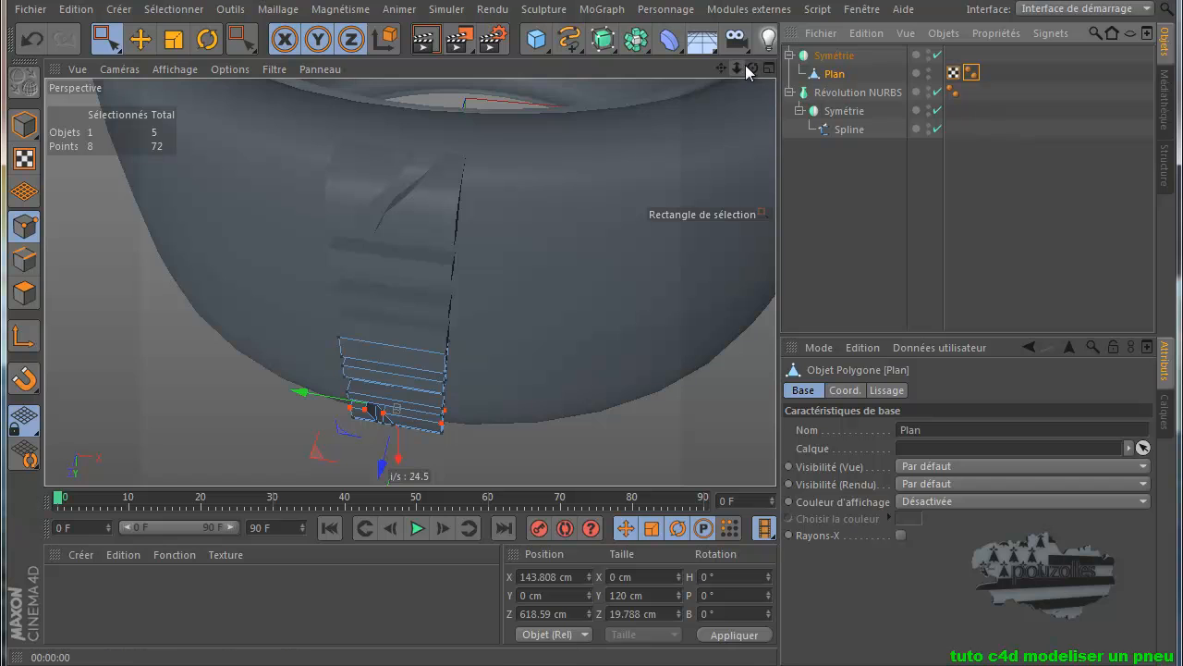
{"action": "left_click_drag", "start_coordinate": [751, 70], "coordinate": [591, 414]}
{"action": "scroll", "coordinate": [435, 239], "scroll_direction": "up", "scroll_amount": 5}
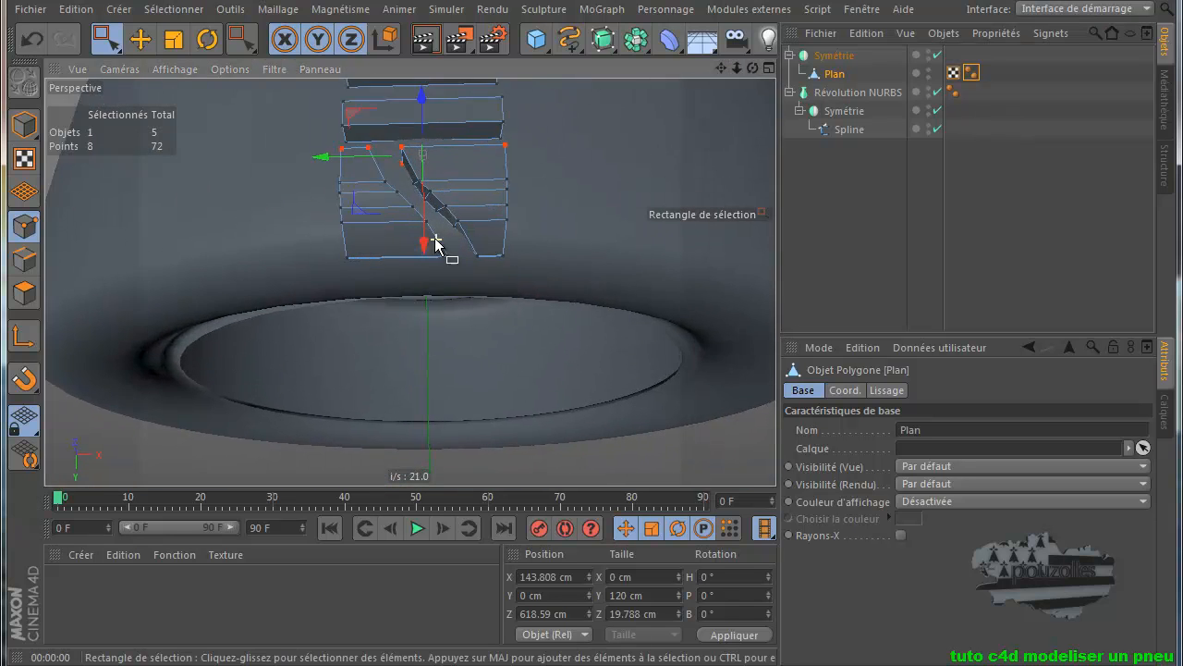
{"action": "scroll", "coordinate": [436, 241], "scroll_direction": "up", "scroll_amount": 3}
{"action": "scroll", "coordinate": [477, 266], "scroll_direction": "up", "scroll_amount": 2}
{"action": "scroll", "coordinate": [475, 272], "scroll_direction": "up", "scroll_amount": 2}
{"action": "scroll", "coordinate": [488, 272], "scroll_direction": "down", "scroll_amount": 1}
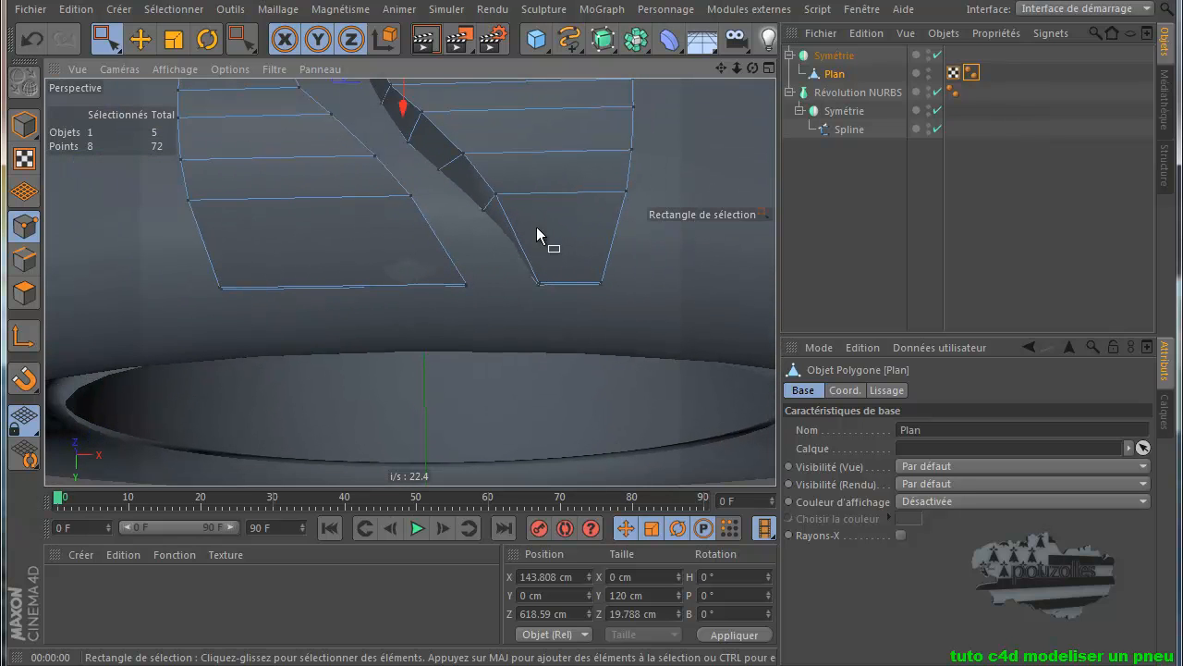
{"action": "left_click_drag", "start_coordinate": [752, 68], "coordinate": [595, 414]}
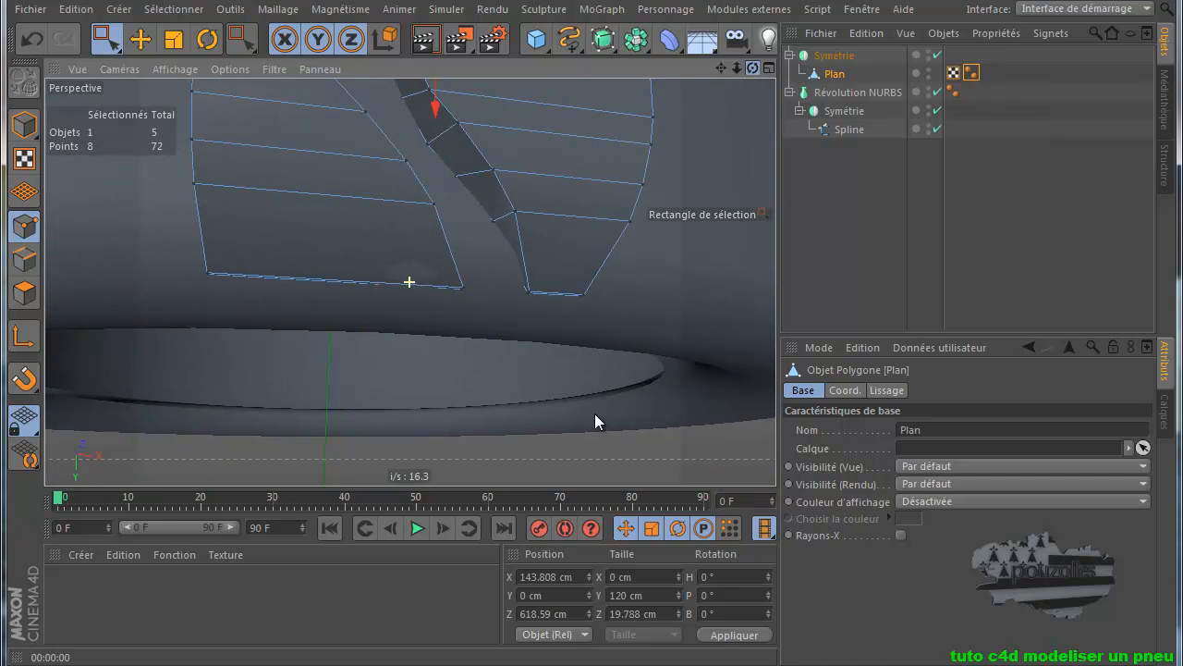
{"action": "left_click_drag", "start_coordinate": [242, 39], "coordinate": [300, 98]}
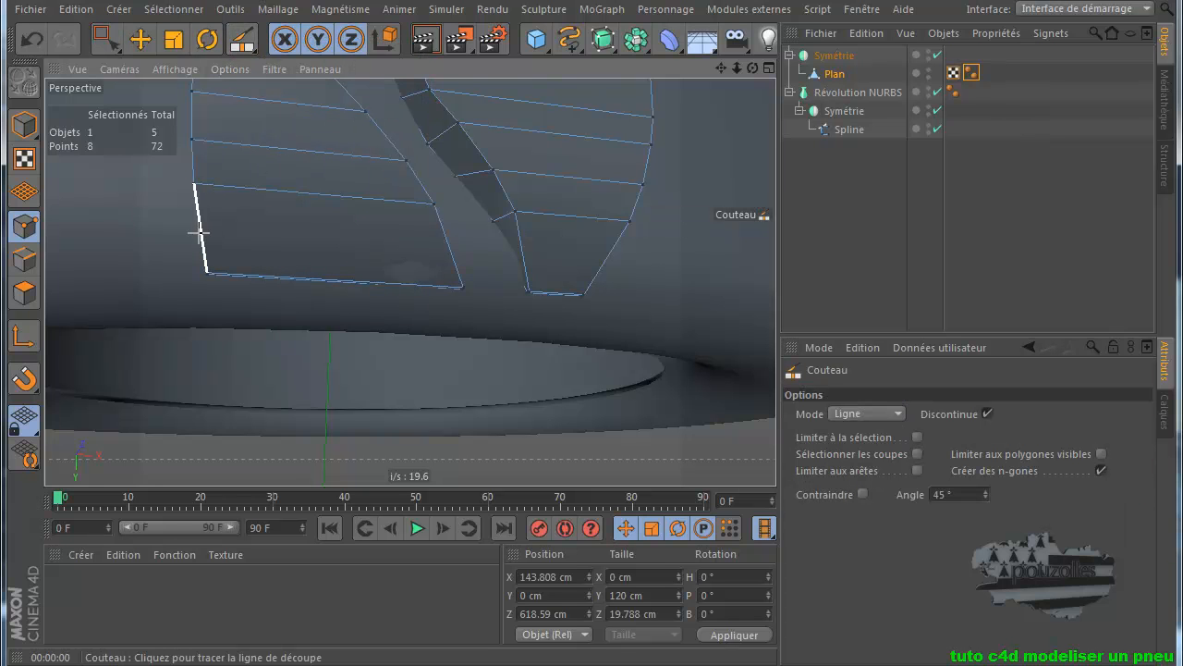
{"action": "left_click_drag", "start_coordinate": [175, 229], "coordinate": [474, 248]}
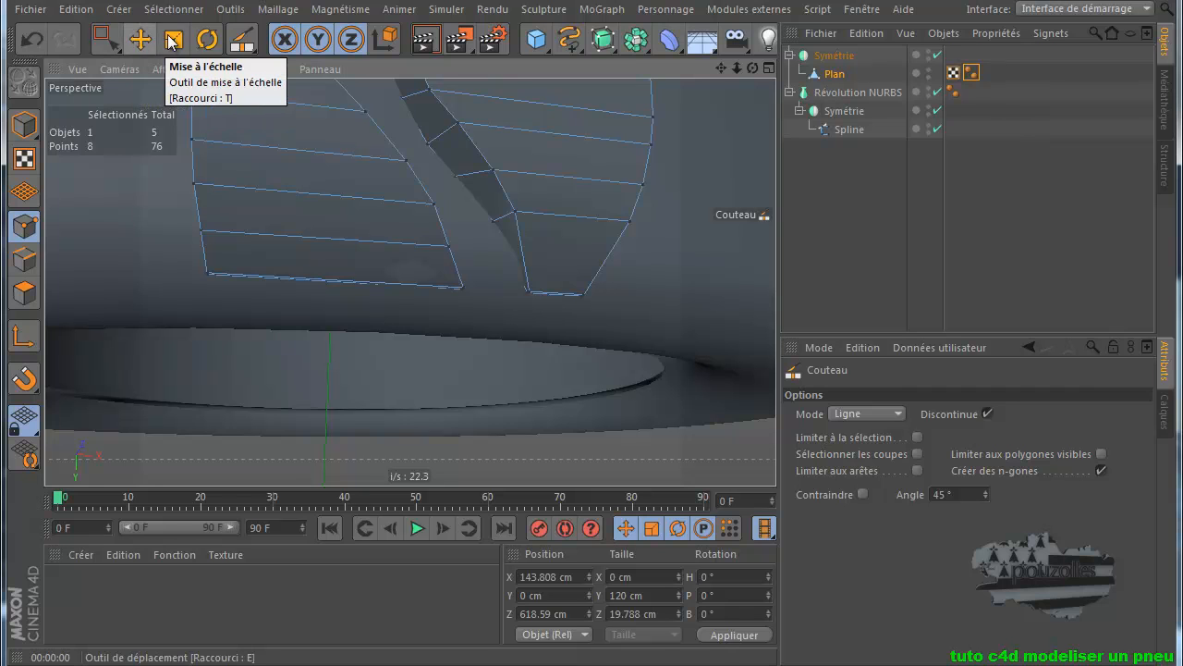
Select two side-edge points of the outermost block's wider piece and check the shoulder profile against the tyre curve in the Droite view.
{"action": "left_click", "coordinate": [104, 40]}
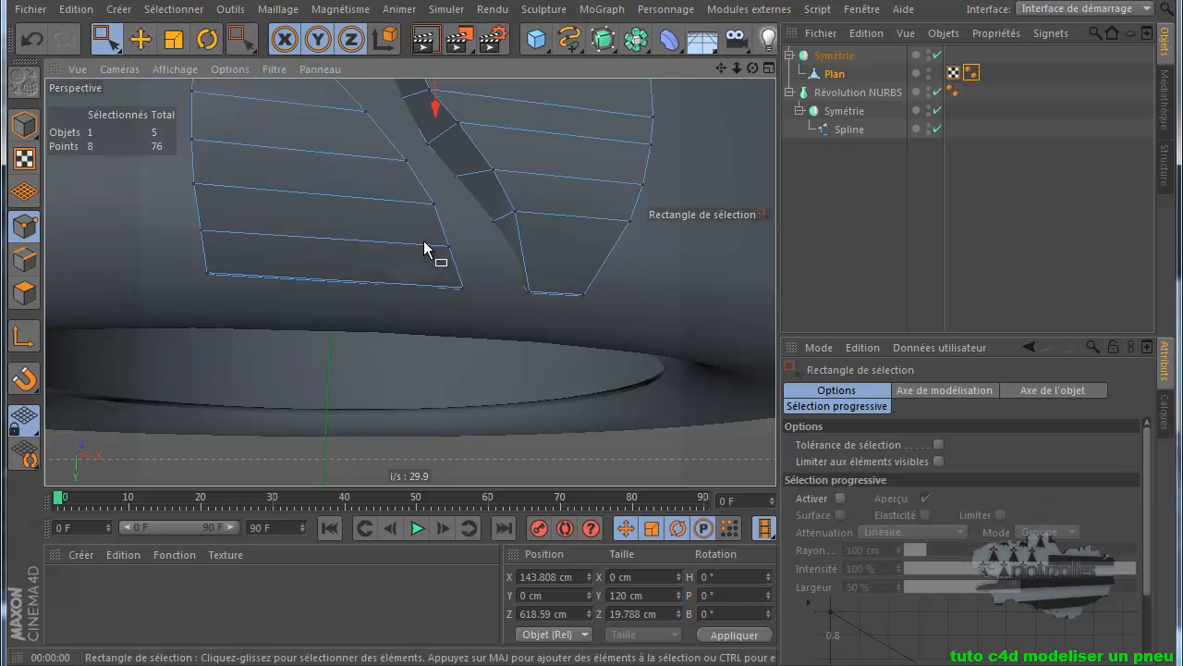
{"action": "left_click_drag", "start_coordinate": [441, 252], "coordinate": [481, 194]}
{"action": "left_click_drag", "start_coordinate": [184, 238], "coordinate": [184, 186]}
{"action": "middle_click", "coordinate": [130, 249]}
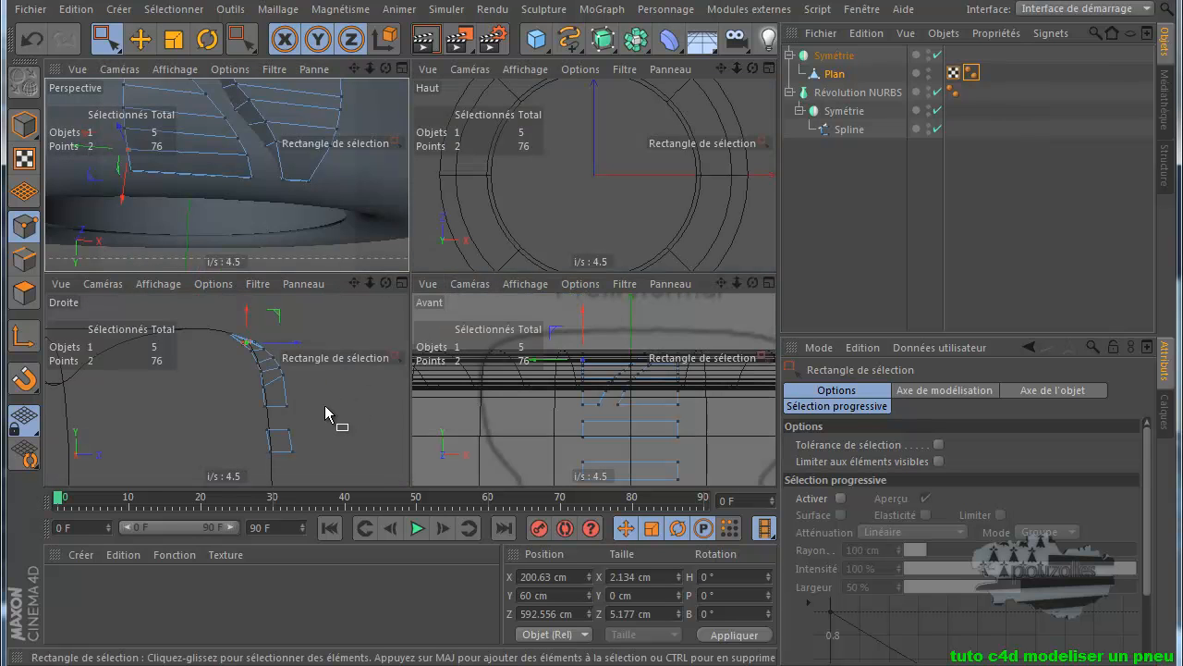
{"action": "middle_click", "coordinate": [232, 367]}
{"action": "scroll", "coordinate": [462, 185], "scroll_direction": "up", "scroll_amount": 5}
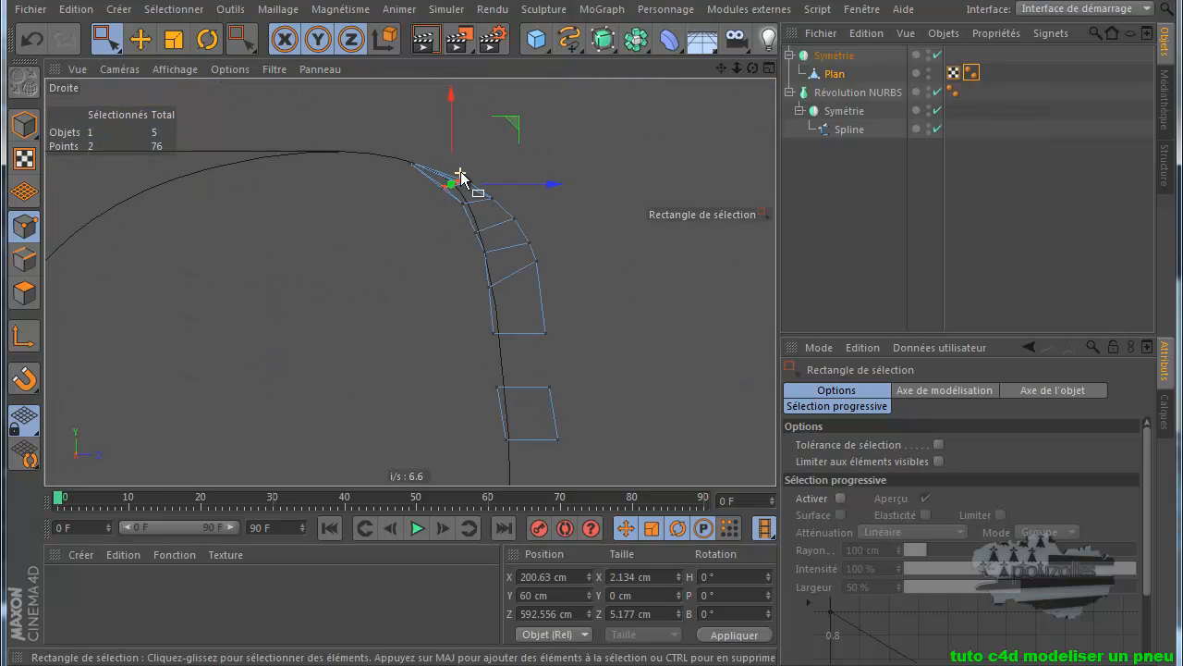
{"action": "scroll", "coordinate": [516, 163], "scroll_direction": "up", "scroll_amount": 2}
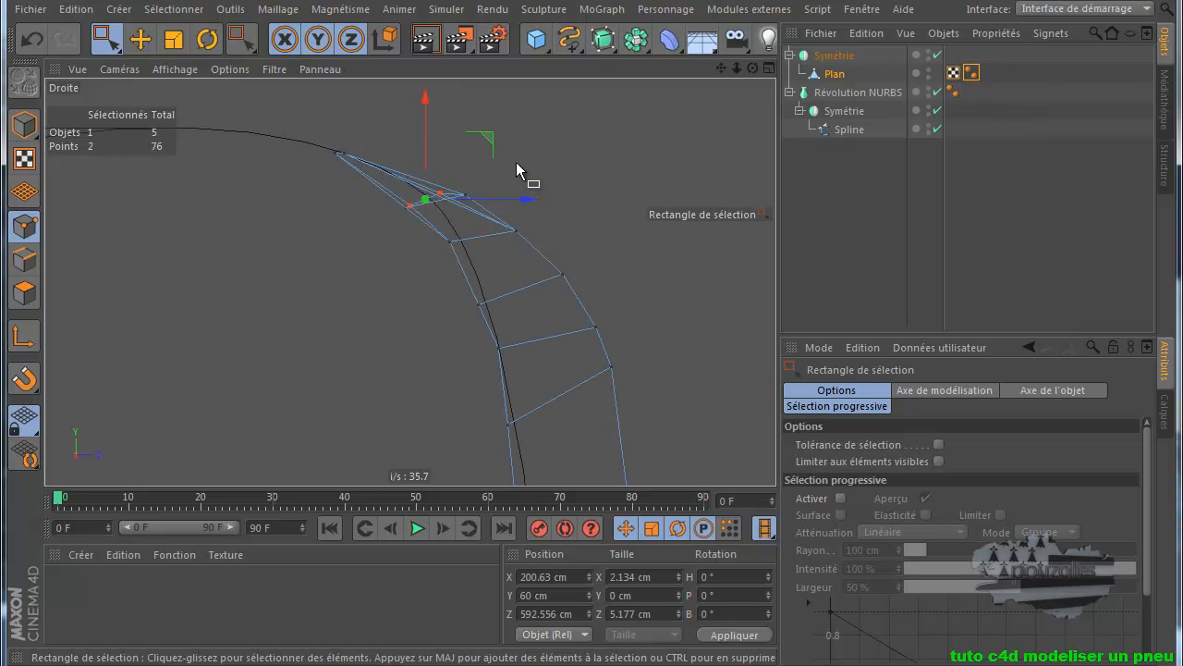
{"action": "scroll", "coordinate": [346, 319], "scroll_direction": "down", "scroll_amount": 2}
{"action": "scroll", "coordinate": [346, 321], "scroll_direction": "down", "scroll_amount": 4}
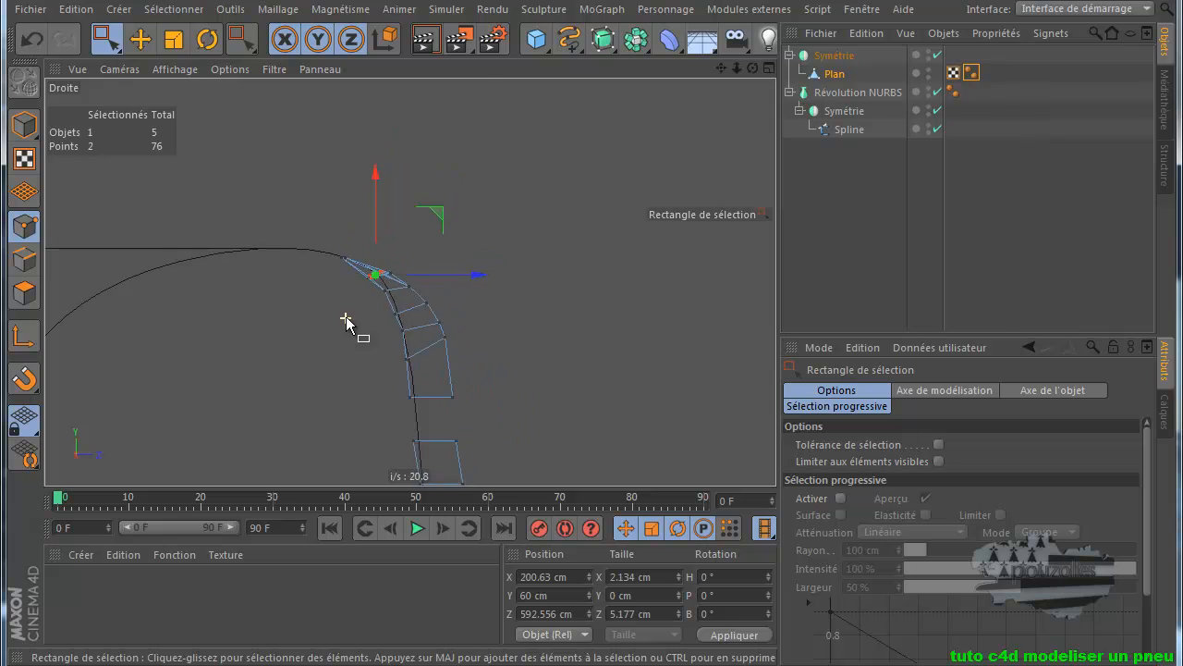
Return to the perspective view of the whole tyre and collapse the Révolution NURBS and tread Symétrie hierarchies.
{"action": "middle_click", "coordinate": [330, 231]}
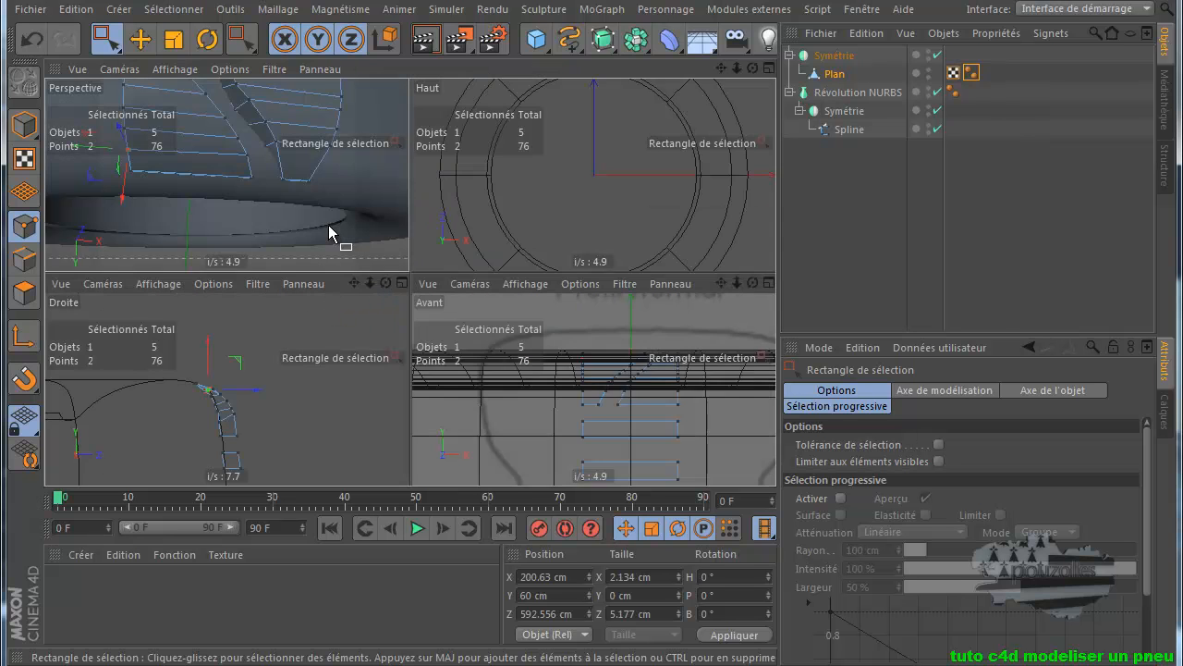
{"action": "middle_click", "coordinate": [330, 228]}
{"action": "scroll", "coordinate": [330, 228], "scroll_direction": "down", "scroll_amount": 4}
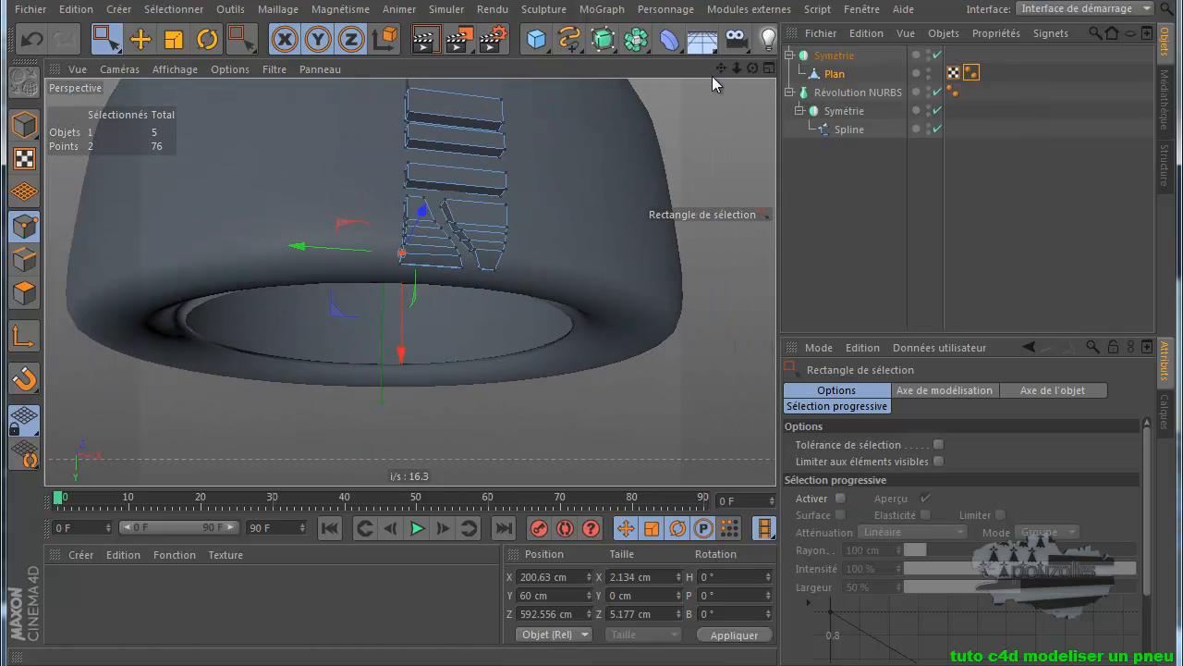
{"action": "left_click_drag", "start_coordinate": [717, 65], "coordinate": [591, 417]}
{"action": "scroll", "coordinate": [592, 417], "scroll_direction": "down", "scroll_amount": 3}
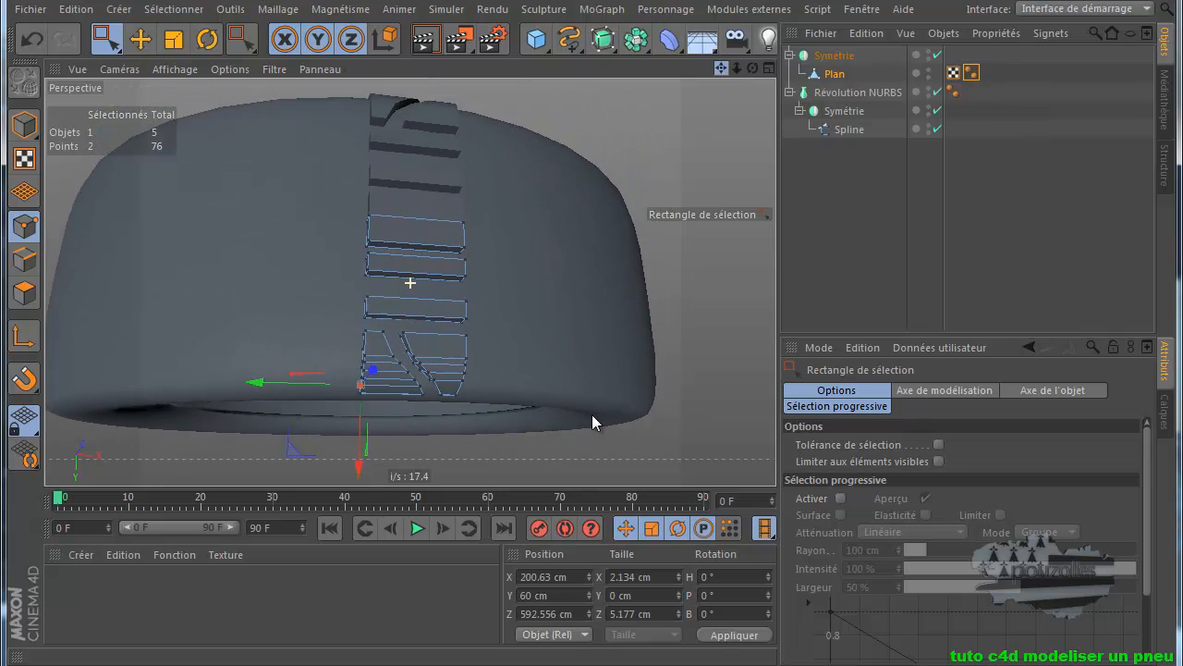
{"action": "left_click_drag", "start_coordinate": [720, 68], "coordinate": [589, 418]}
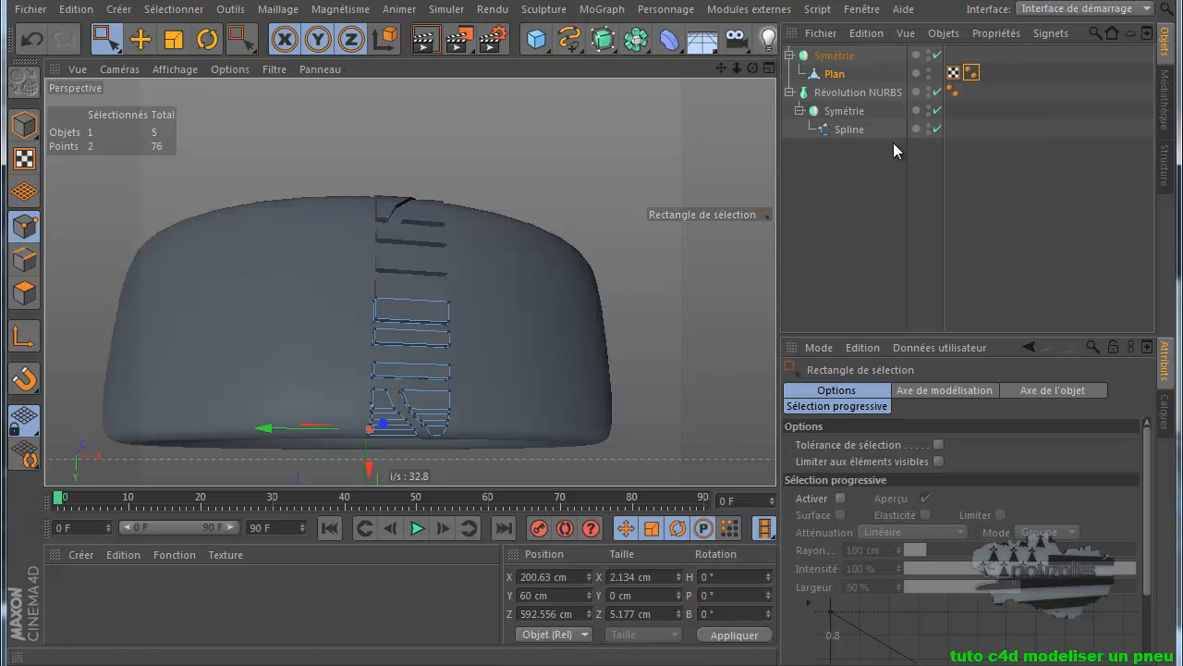
{"action": "left_click", "coordinate": [835, 56]}
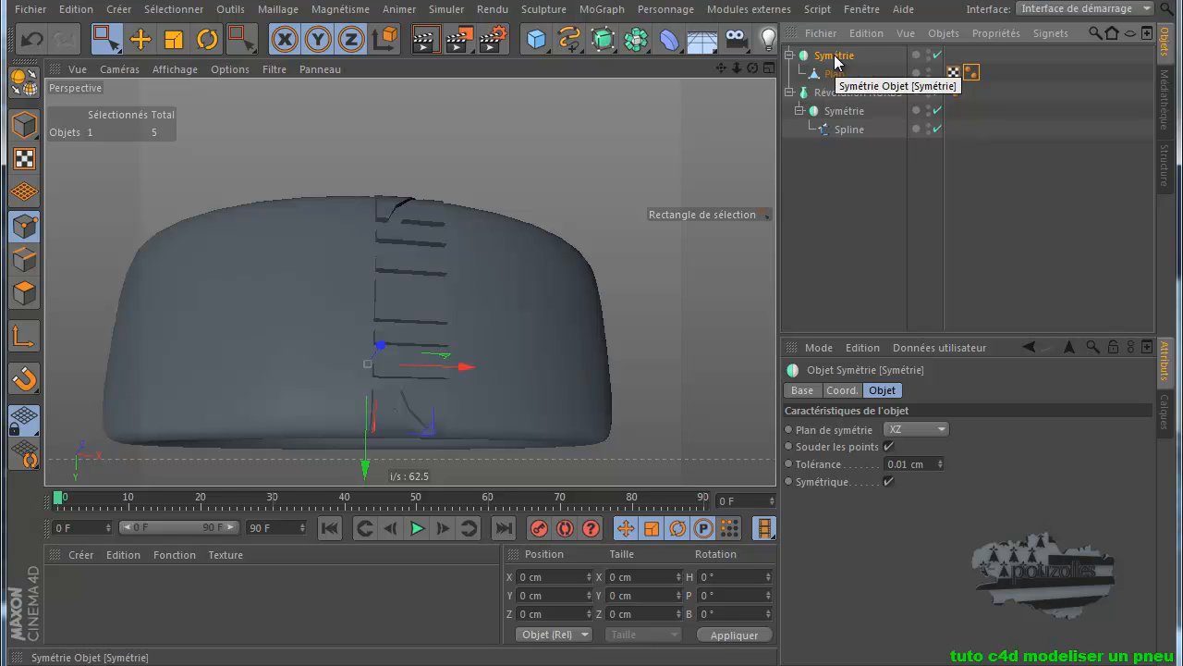
{"action": "left_click", "coordinate": [789, 92]}
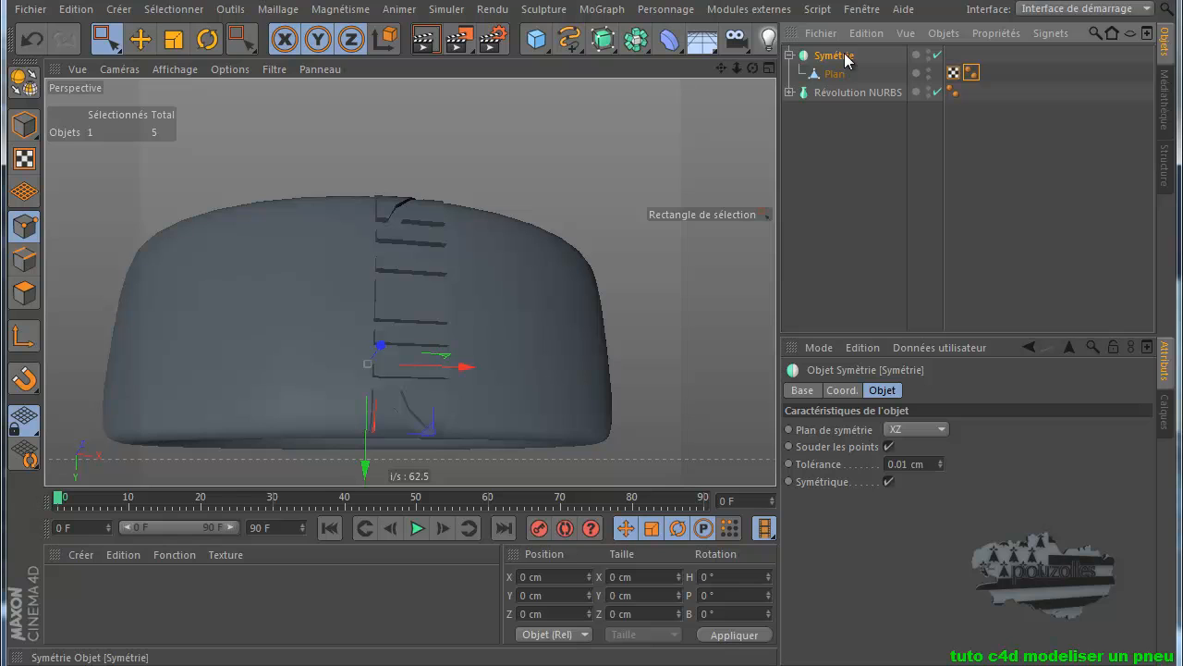
{"action": "left_click", "coordinate": [789, 55]}
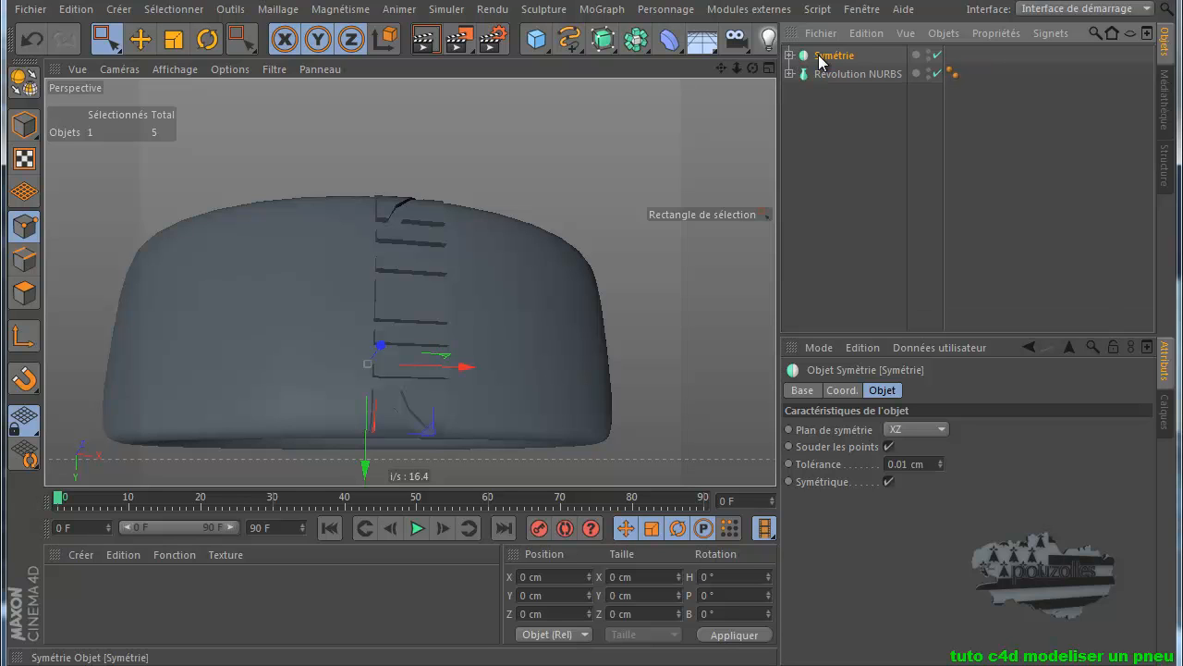
Add a Répartition object and make the tread Symétrie its child.
{"action": "left_click", "coordinate": [615, 10]}
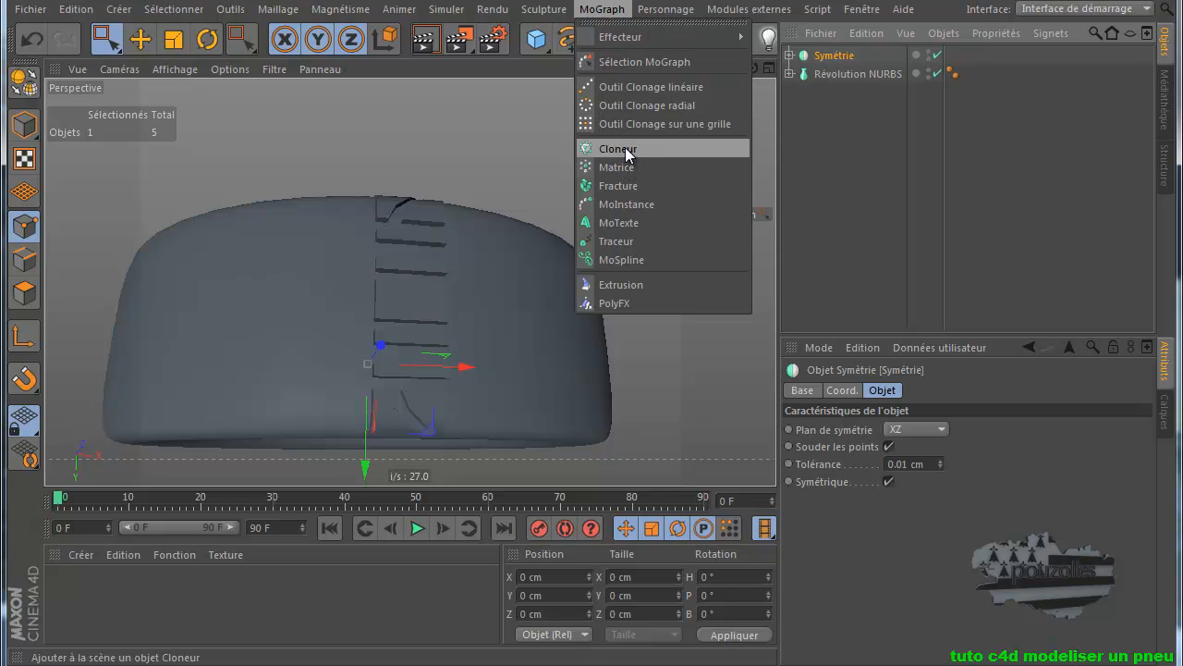
{"action": "left_click", "coordinate": [840, 145]}
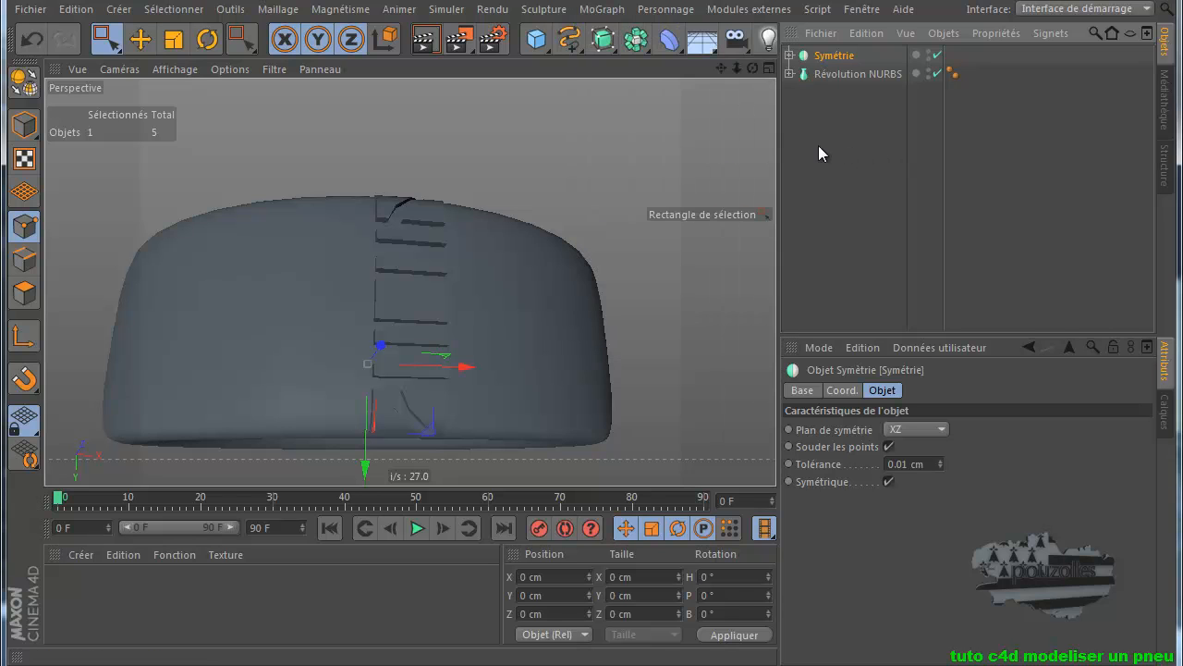
{"action": "left_click", "coordinate": [635, 42]}
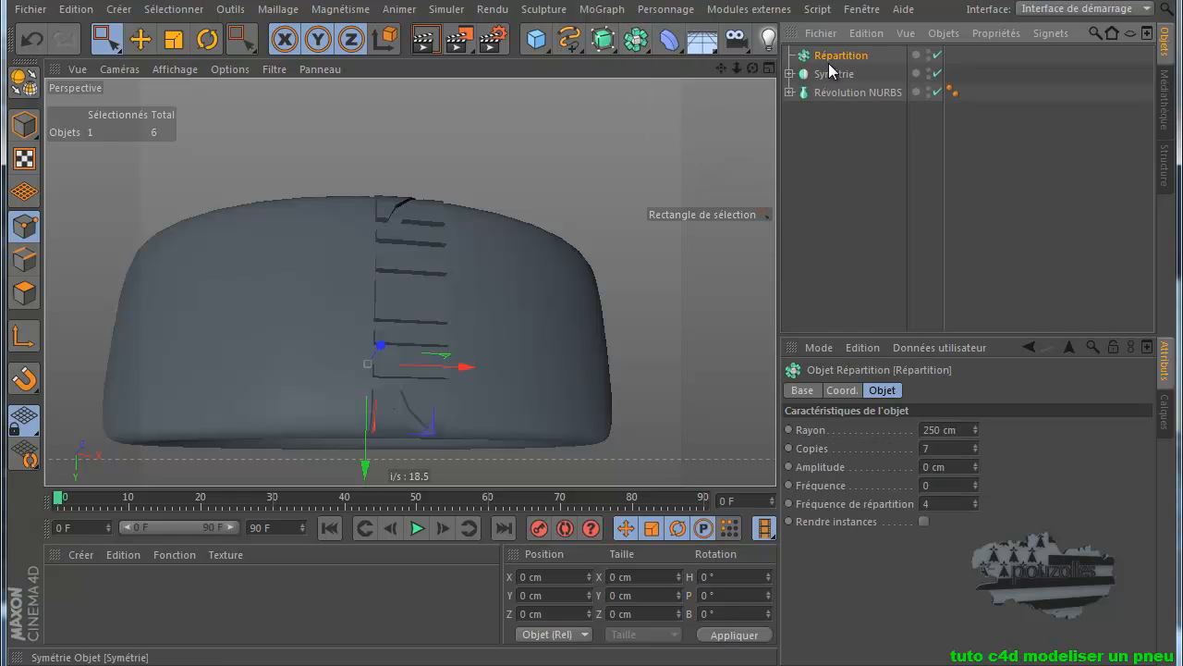
{"action": "left_click_drag", "start_coordinate": [832, 75], "coordinate": [852, 55]}
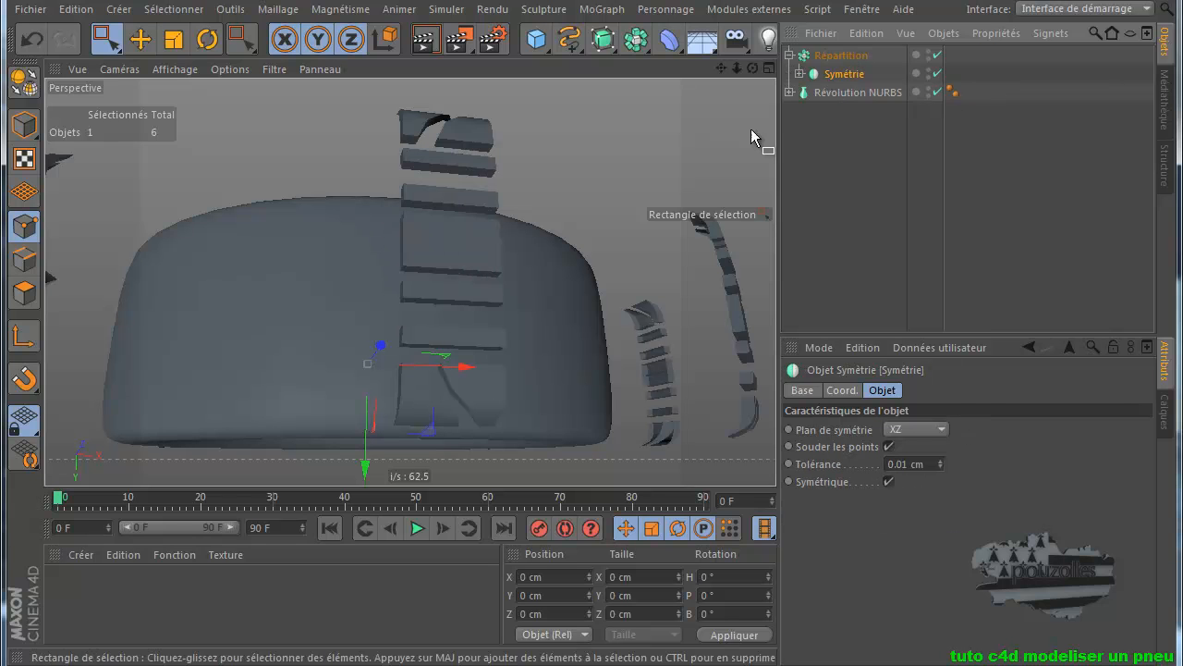
Set the Répartition object's radius to 0 cm so the tread strips sit on the tyre.
{"action": "left_click_drag", "start_coordinate": [753, 68], "coordinate": [592, 444]}
{"action": "left_click_drag", "start_coordinate": [678, 164], "coordinate": [688, 206], "text": "alt"}
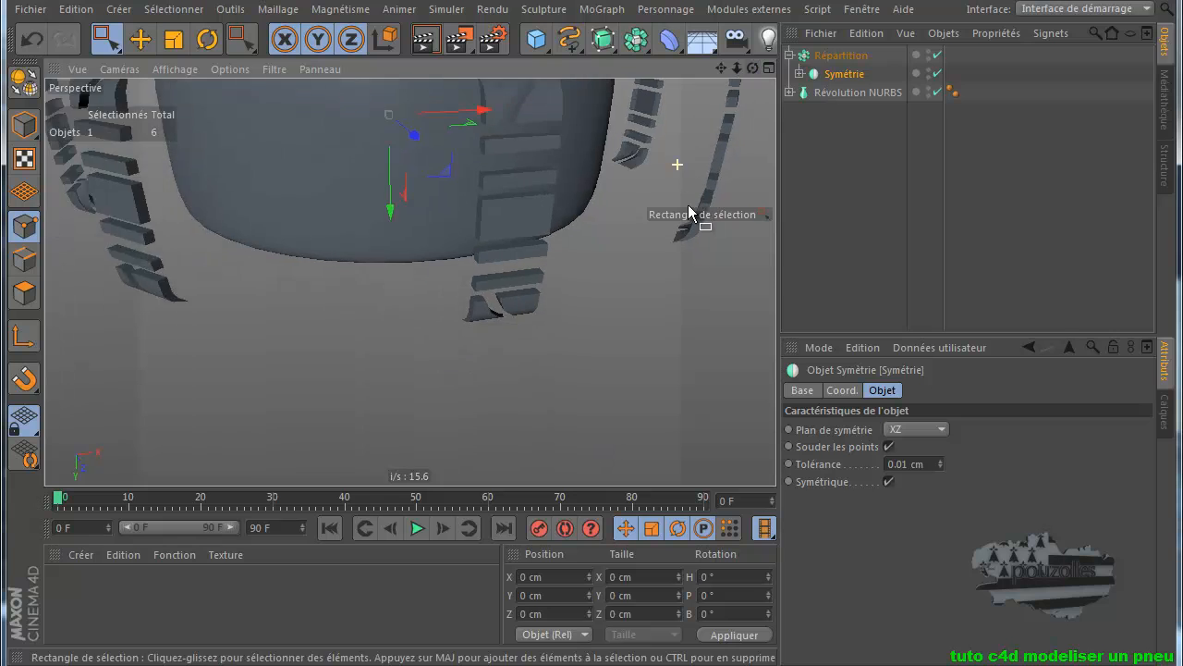
{"action": "scroll", "coordinate": [688, 206], "scroll_direction": "down", "scroll_amount": 2}
{"action": "left_click_drag", "start_coordinate": [723, 72], "coordinate": [583, 449]}
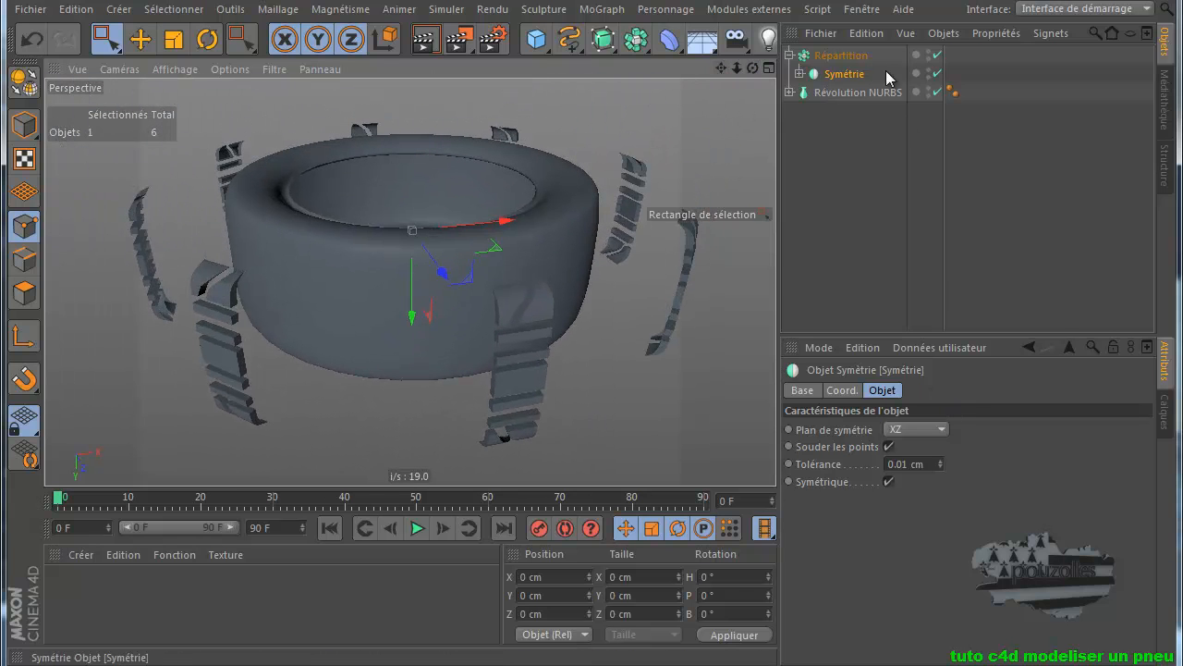
{"action": "left_click", "coordinate": [850, 55]}
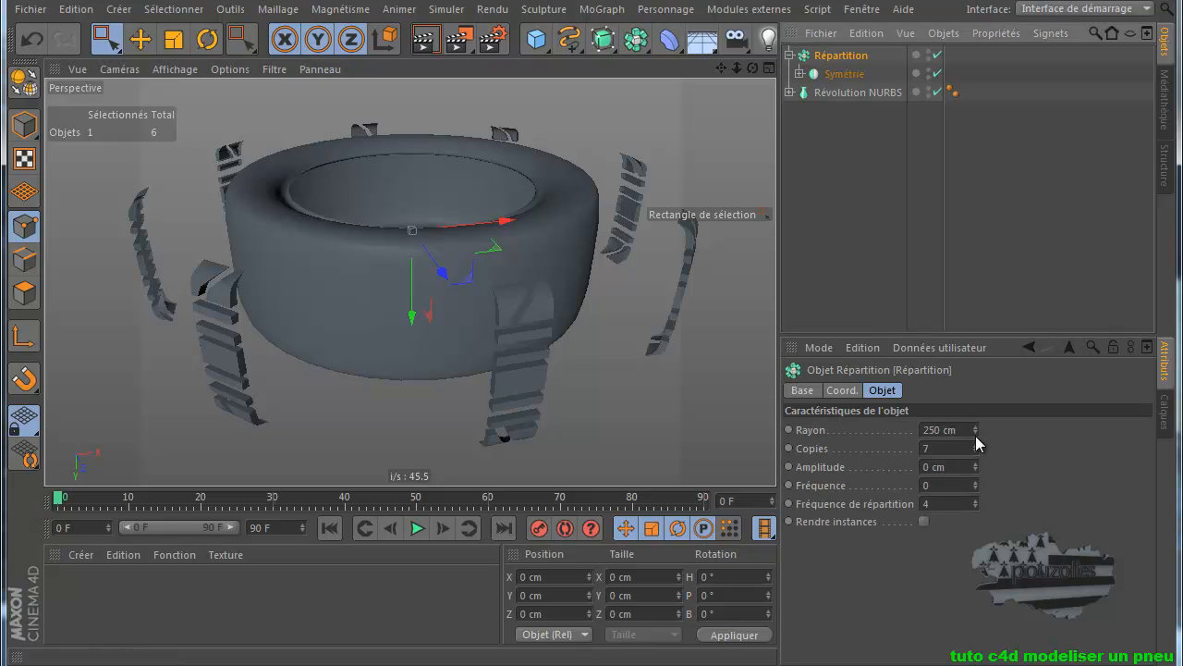
{"action": "mouse_move", "coordinate": [976, 433]}
{"action": "left_mouse_down"}
{"action": "mouse_move", "coordinate": [946, 515]}
{"action": "mouse_move", "coordinate": [976, 434]}
{"action": "left_mouse_up"}
{"action": "left_click_drag", "start_coordinate": [975, 432], "coordinate": [976, 440]}
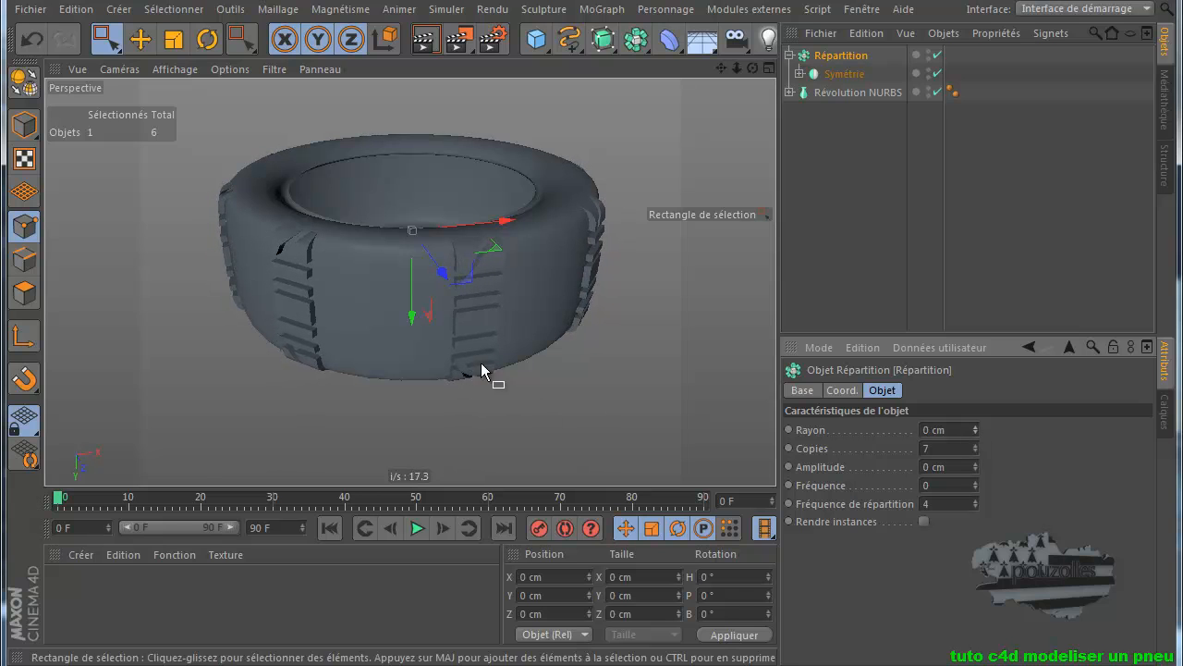
Inspect up close how the distributed tread strips fit the tyre's shoulder and outer surface.
{"action": "scroll", "coordinate": [506, 224], "scroll_direction": "up", "scroll_amount": 1}
{"action": "scroll", "coordinate": [505, 228], "scroll_direction": "up", "scroll_amount": 5}
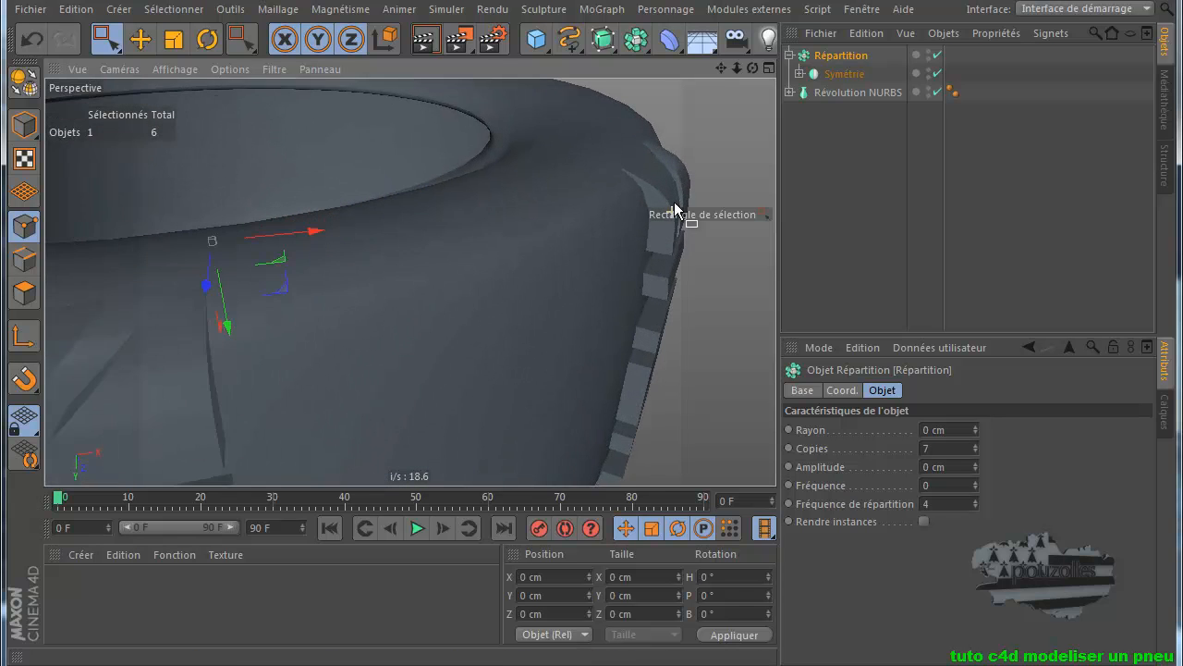
{"action": "scroll", "coordinate": [655, 172], "scroll_direction": "up", "scroll_amount": 4}
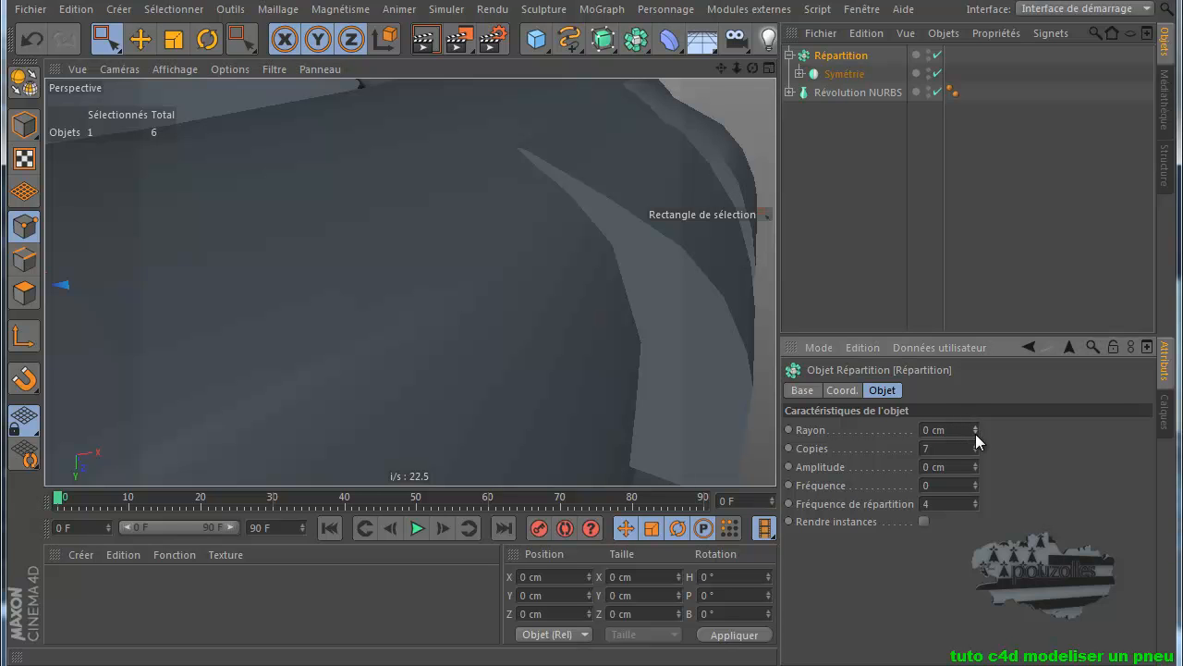
{"action": "scroll", "coordinate": [611, 338], "scroll_direction": "down", "scroll_amount": 5}
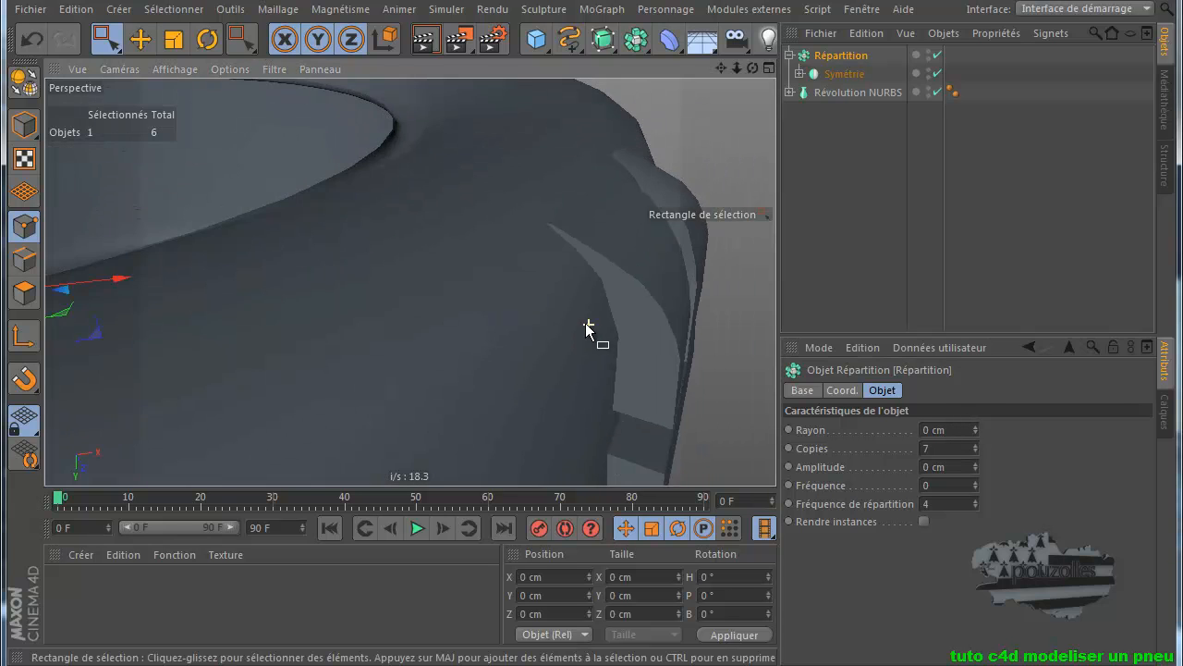
{"action": "scroll", "coordinate": [586, 334], "scroll_direction": "down", "scroll_amount": 3}
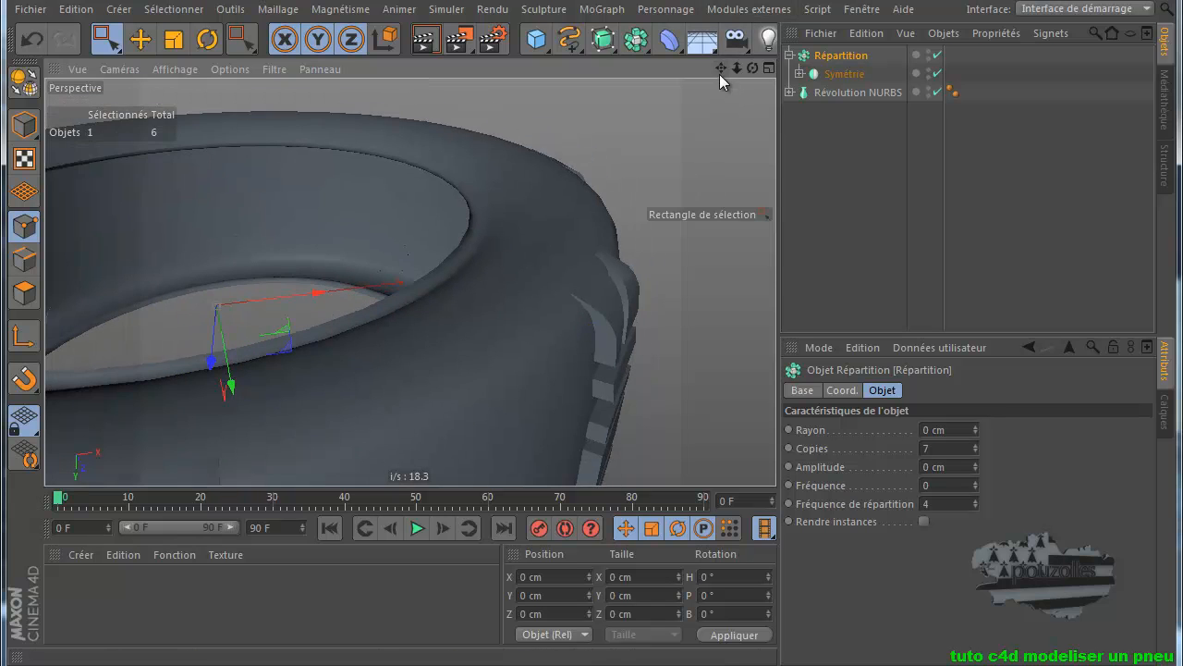
{"action": "left_click_drag", "start_coordinate": [720, 70], "coordinate": [595, 412]}
{"action": "scroll", "coordinate": [595, 412], "scroll_direction": "down", "scroll_amount": 2}
{"action": "scroll", "coordinate": [574, 255], "scroll_direction": "down", "scroll_amount": 5}
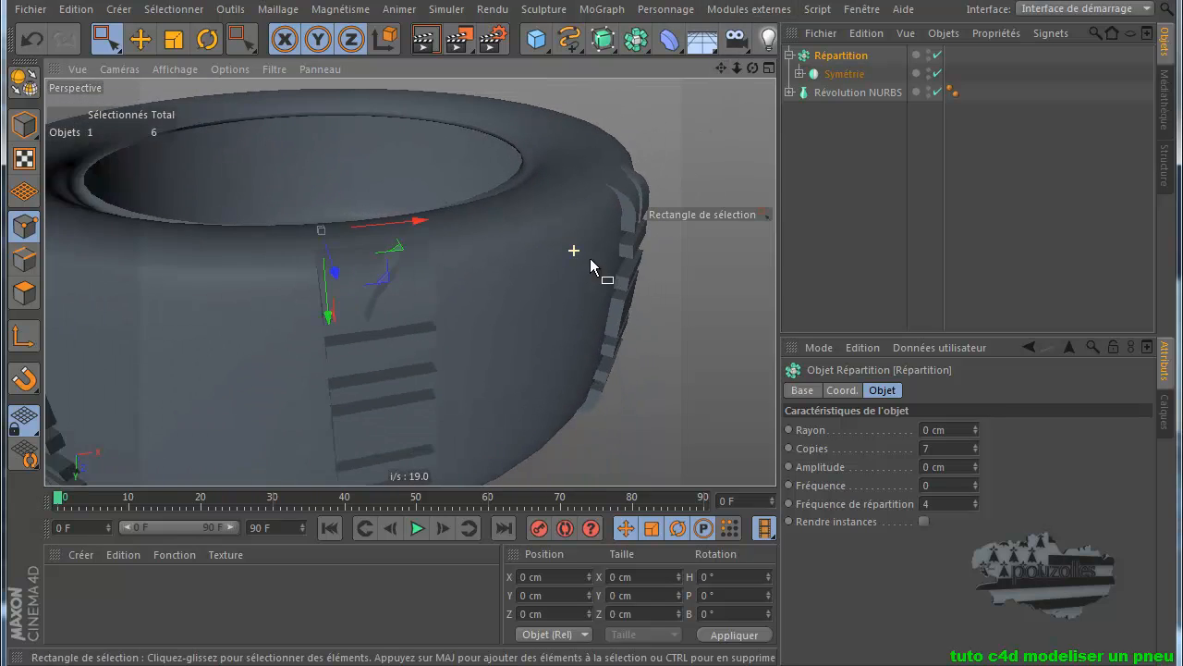
{"action": "scroll", "coordinate": [574, 265], "scroll_direction": "down", "scroll_amount": 2}
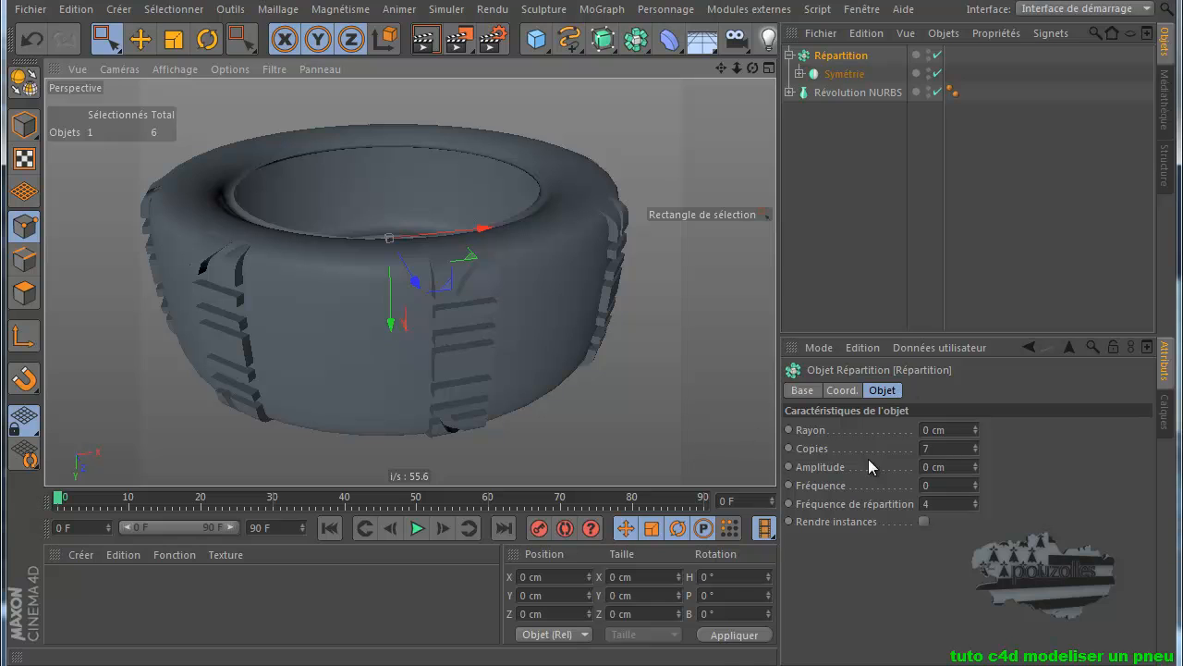
Increase the Répartition copies to 33 and test-render the perspective view.
{"action": "left_click", "coordinate": [975, 448]}
{"action": "left_click", "coordinate": [975, 448]}
{"action": "left_click", "coordinate": [976, 448]}
{"action": "left_click", "coordinate": [975, 447]}
{"action": "left_click", "coordinate": [975, 447]}
{"action": "left_click", "coordinate": [975, 447]}
{"action": "left_click", "coordinate": [975, 448]}
{"action": "left_click", "coordinate": [975, 447]}
{"action": "left_click", "coordinate": [975, 447]}
{"action": "left_click", "coordinate": [975, 447]}
{"action": "left_click", "coordinate": [976, 448]}
{"action": "left_click", "coordinate": [975, 447]}
{"action": "left_click", "coordinate": [975, 447]}
{"action": "left_click", "coordinate": [976, 447]}
{"action": "left_click", "coordinate": [975, 447]}
{"action": "left_click", "coordinate": [976, 447]}
{"action": "left_click", "coordinate": [975, 447]}
{"action": "left_click", "coordinate": [976, 447]}
{"action": "left_click", "coordinate": [975, 447]}
{"action": "left_click", "coordinate": [975, 448]}
{"action": "left_click", "coordinate": [975, 447]}
{"action": "left_click", "coordinate": [975, 447]}
{"action": "left_click", "coordinate": [975, 447]}
{"action": "left_click", "coordinate": [975, 448]}
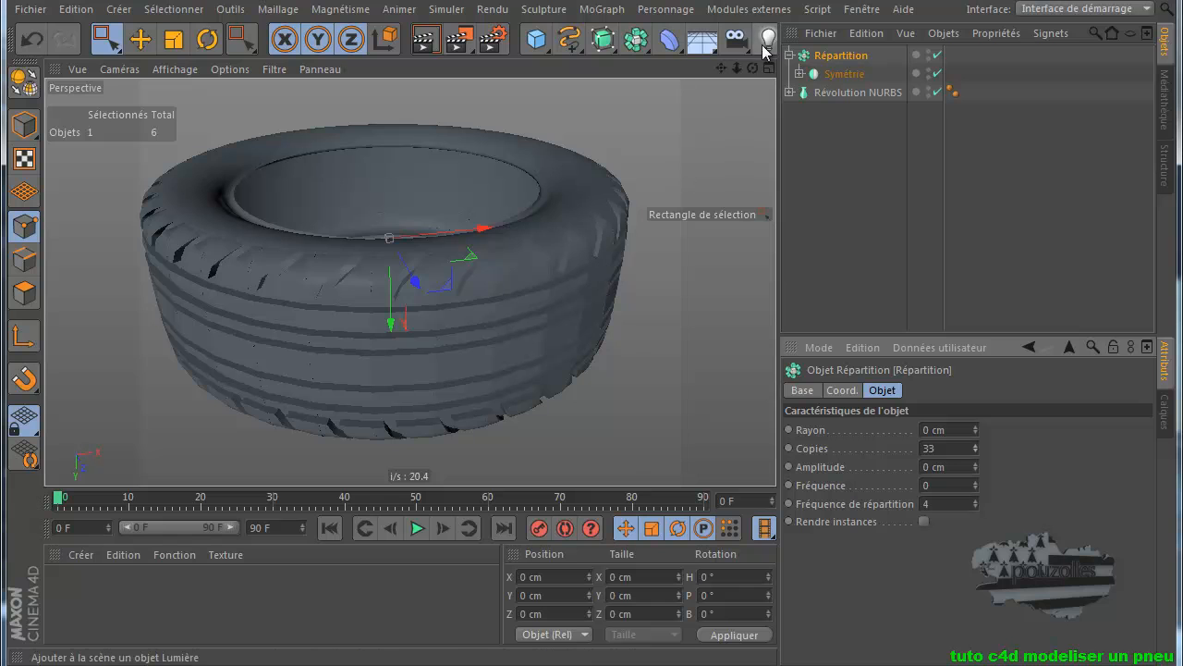
{"action": "left_click", "coordinate": [421, 39]}
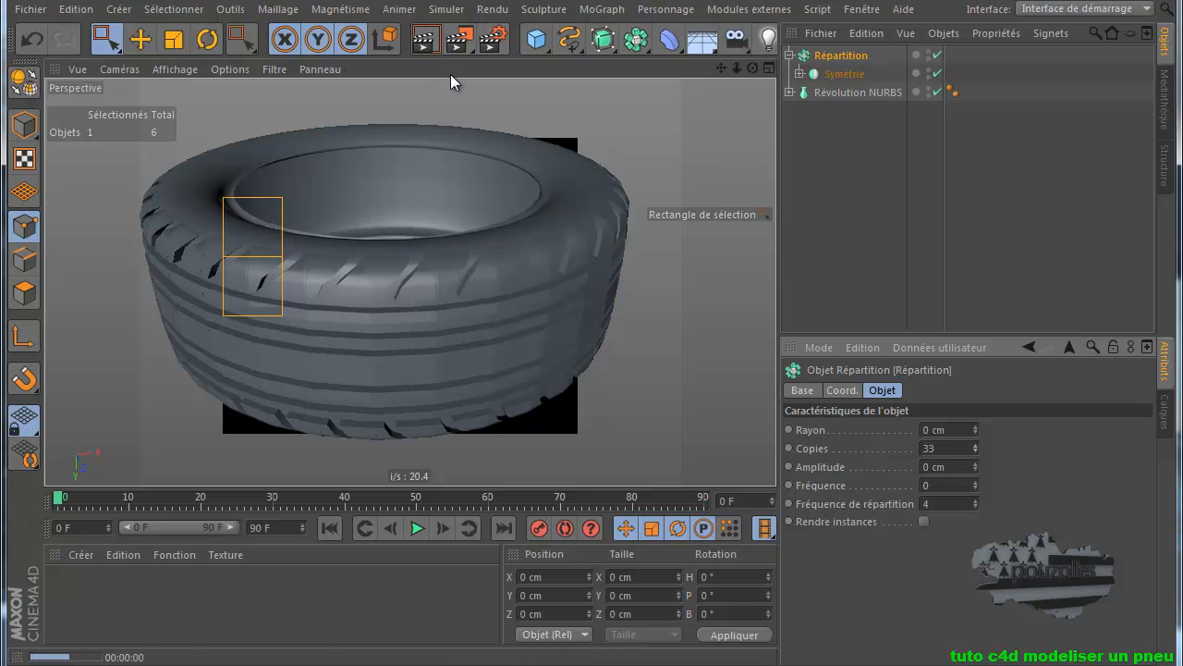
Scale the Plan tread object along its Y axis in model mode to a width of about 68.5 cm.
{"action": "left_click_drag", "start_coordinate": [753, 69], "coordinate": [637, 407]}
{"action": "left_click", "coordinate": [800, 74]}
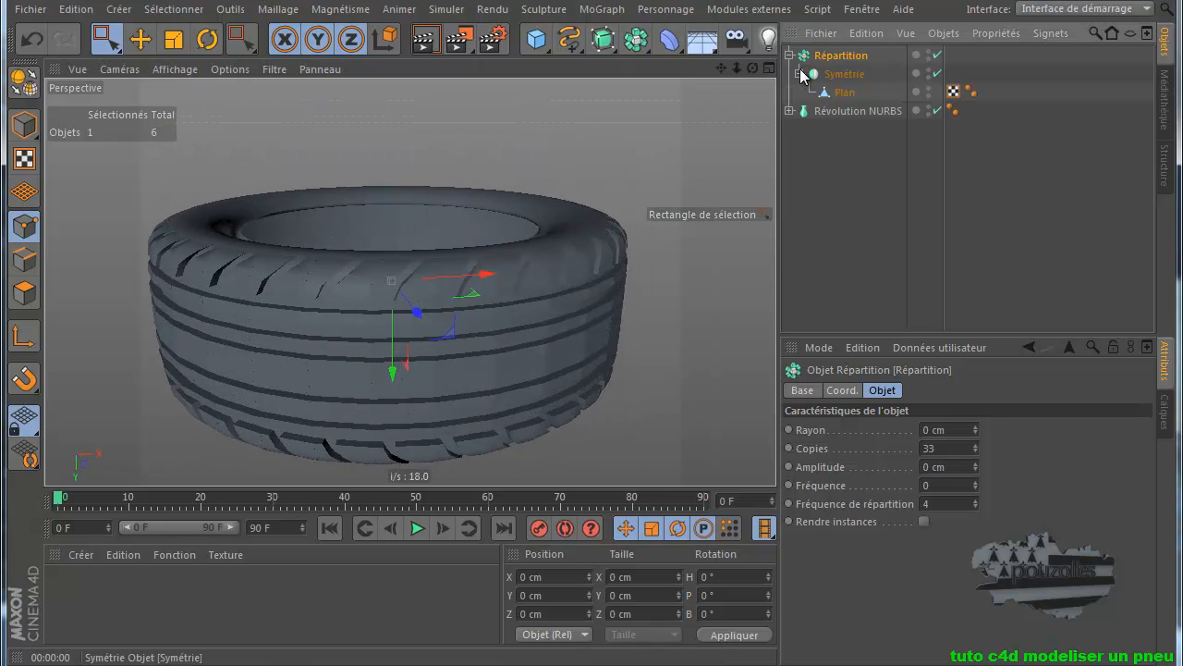
{"action": "left_click", "coordinate": [845, 93]}
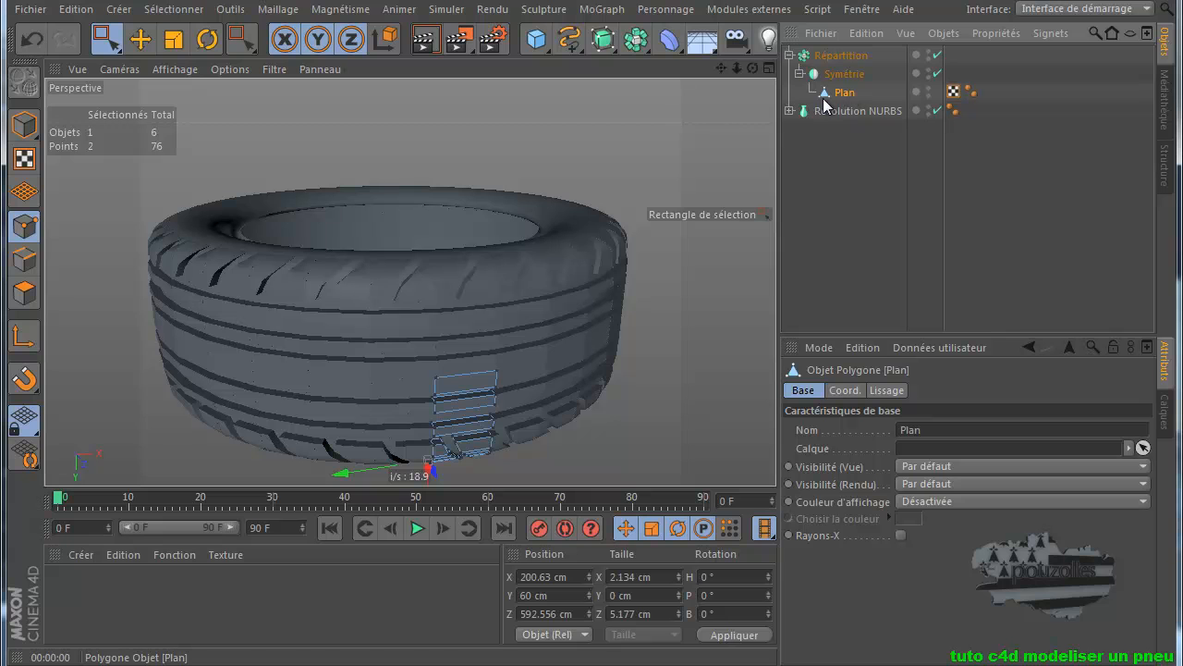
{"action": "left_click", "coordinate": [24, 125]}
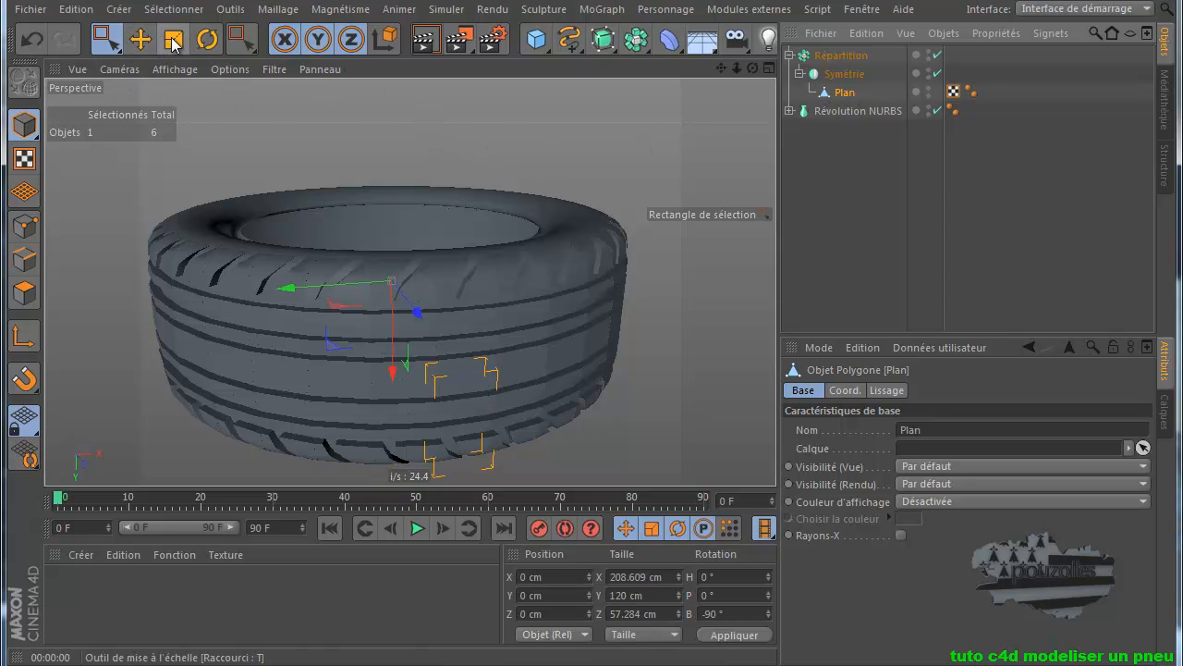
{"action": "left_click", "coordinate": [172, 40]}
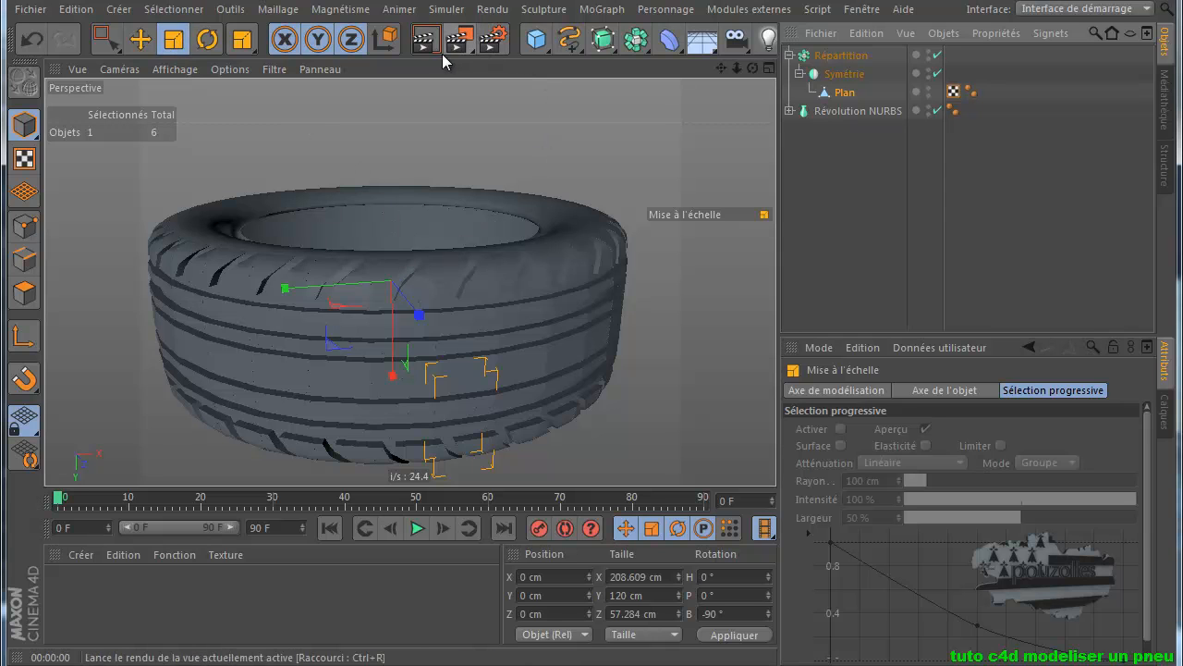
{"action": "left_click_drag", "start_coordinate": [285, 289], "coordinate": [333, 300]}
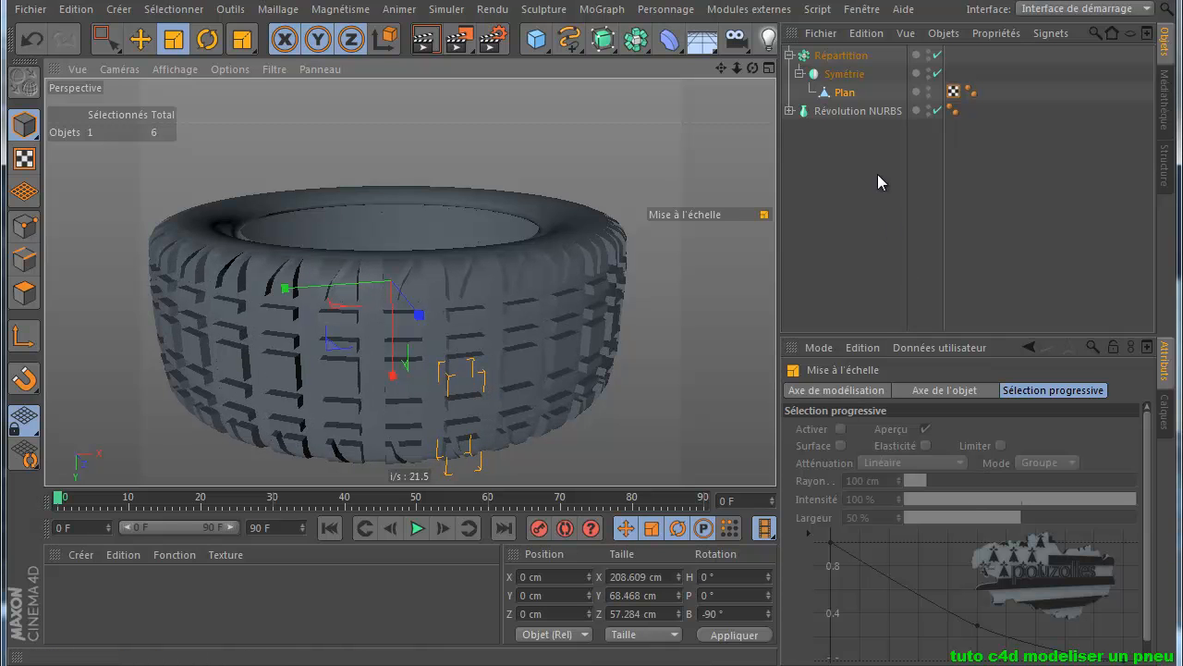
Increase the Répartition object's copies to 59 so the tread strips close up around the tyre.
{"action": "left_click", "coordinate": [841, 57]}
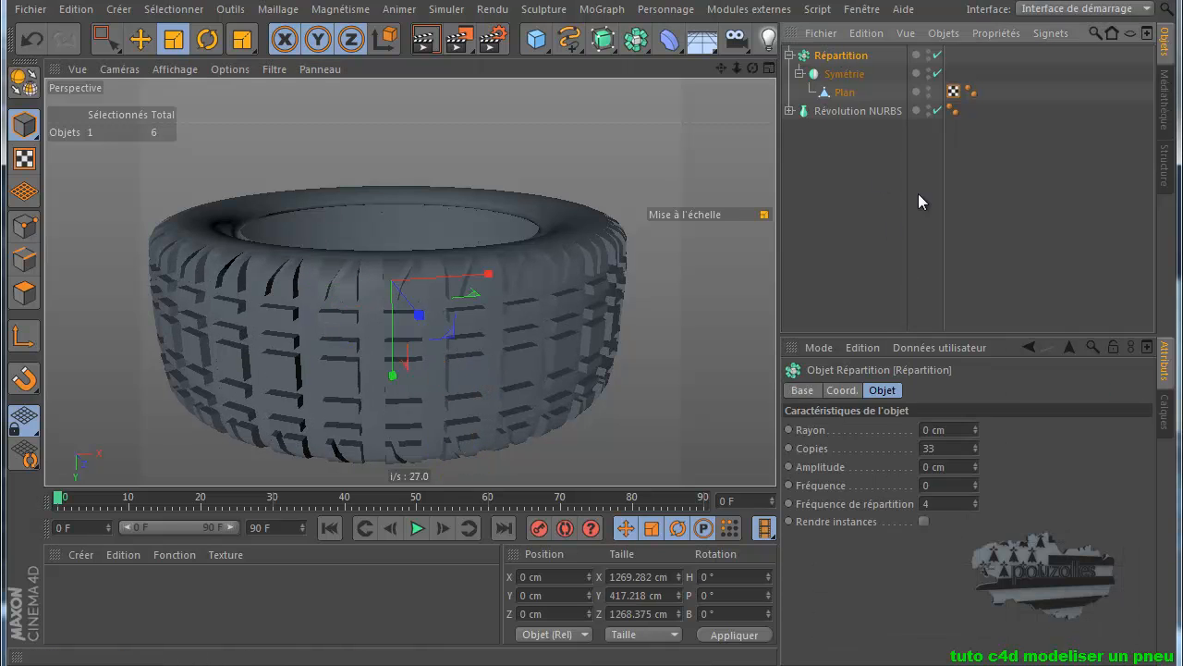
{"action": "left_click", "coordinate": [976, 445]}
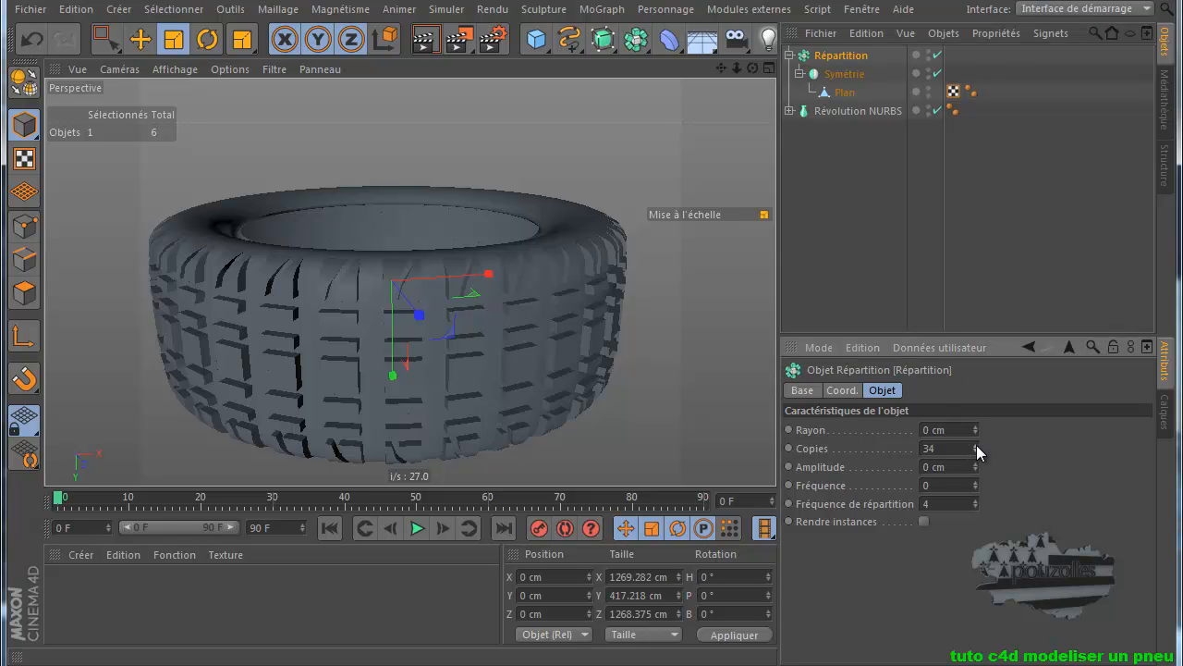
{"action": "left_click", "coordinate": [976, 445]}
{"action": "left_click", "coordinate": [976, 445]}
{"action": "left_click", "coordinate": [977, 445]}
{"action": "left_click", "coordinate": [976, 444]}
{"action": "left_click", "coordinate": [976, 445]}
{"action": "left_click", "coordinate": [976, 445]}
{"action": "left_click", "coordinate": [976, 445]}
{"action": "left_click", "coordinate": [976, 445]}
{"action": "left_click", "coordinate": [976, 445]}
{"action": "left_click", "coordinate": [977, 445]}
{"action": "left_click", "coordinate": [976, 445]}
{"action": "left_click", "coordinate": [976, 444]}
{"action": "left_click", "coordinate": [976, 445]}
{"action": "left_click", "coordinate": [976, 444]}
{"action": "left_click", "coordinate": [976, 444]}
{"action": "left_click", "coordinate": [976, 444]}
{"action": "left_click", "coordinate": [976, 445]}
{"action": "left_click", "coordinate": [977, 445]}
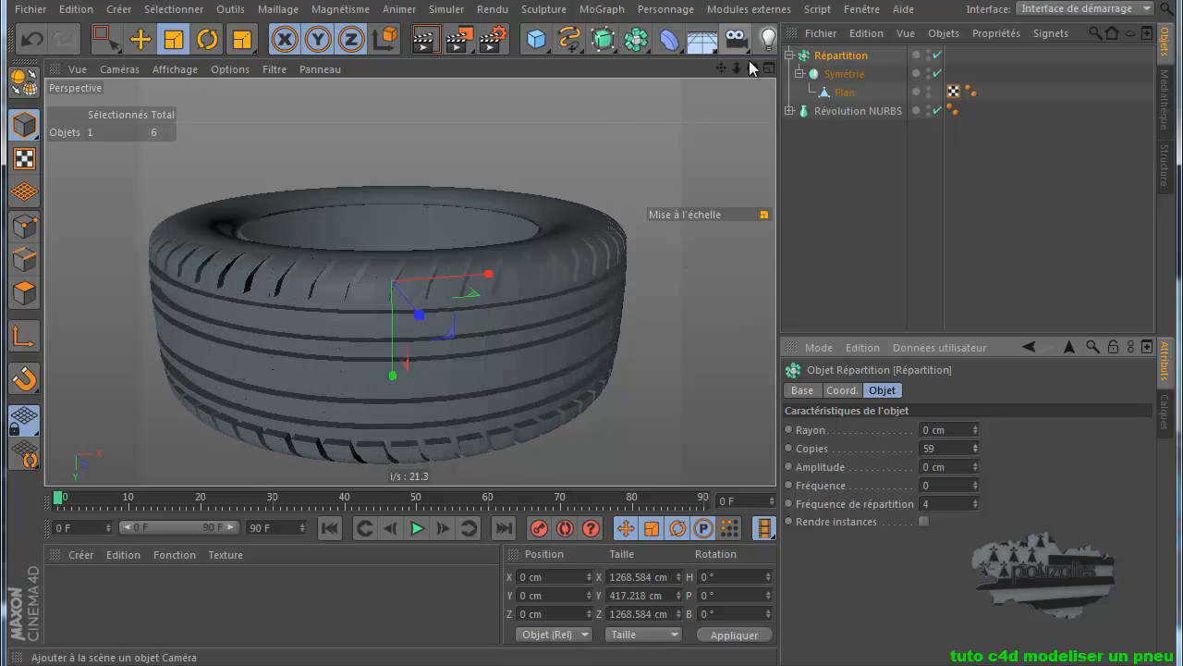
Test-render the tyre in the perspective view from a raised angle to check the denser tread.
{"action": "mouse_move", "coordinate": [593, 420]}
{"action": "left_mouse_down", "text": "alt"}
{"action": "mouse_move", "coordinate": [583, 415]}
{"action": "mouse_move", "coordinate": [604, 414]}
{"action": "mouse_move", "coordinate": [607, 395]}
{"action": "mouse_move", "coordinate": [593, 417]}
{"action": "left_mouse_up", "text": "alt"}
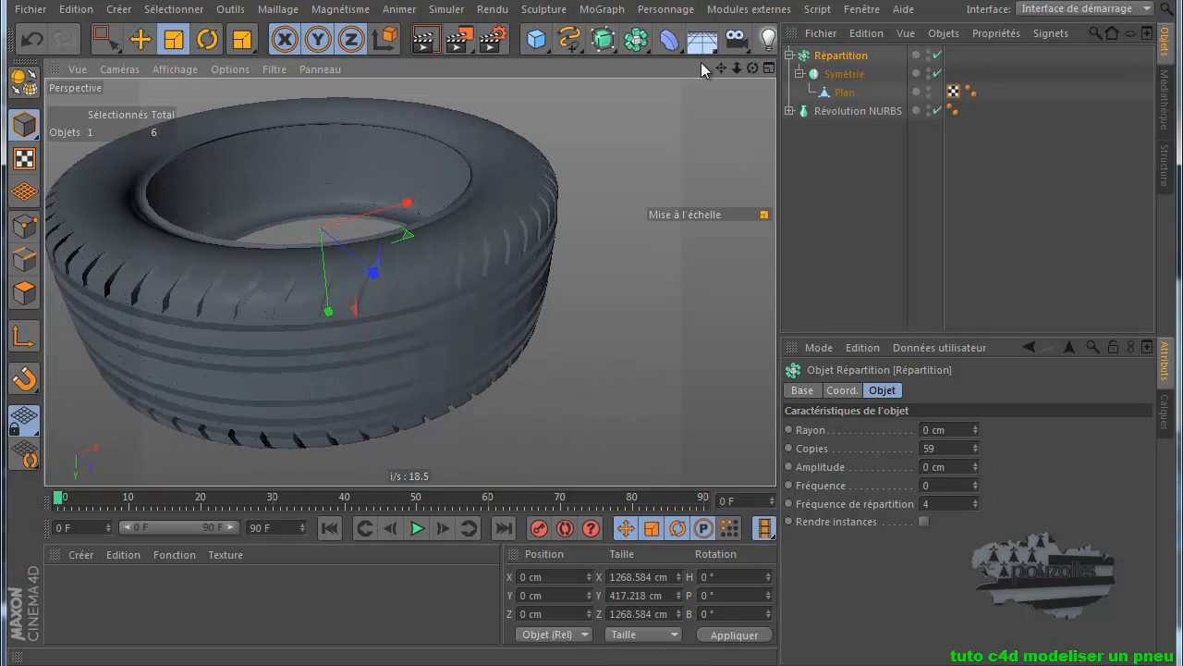
{"action": "left_click_drag", "start_coordinate": [718, 66], "coordinate": [589, 405]}
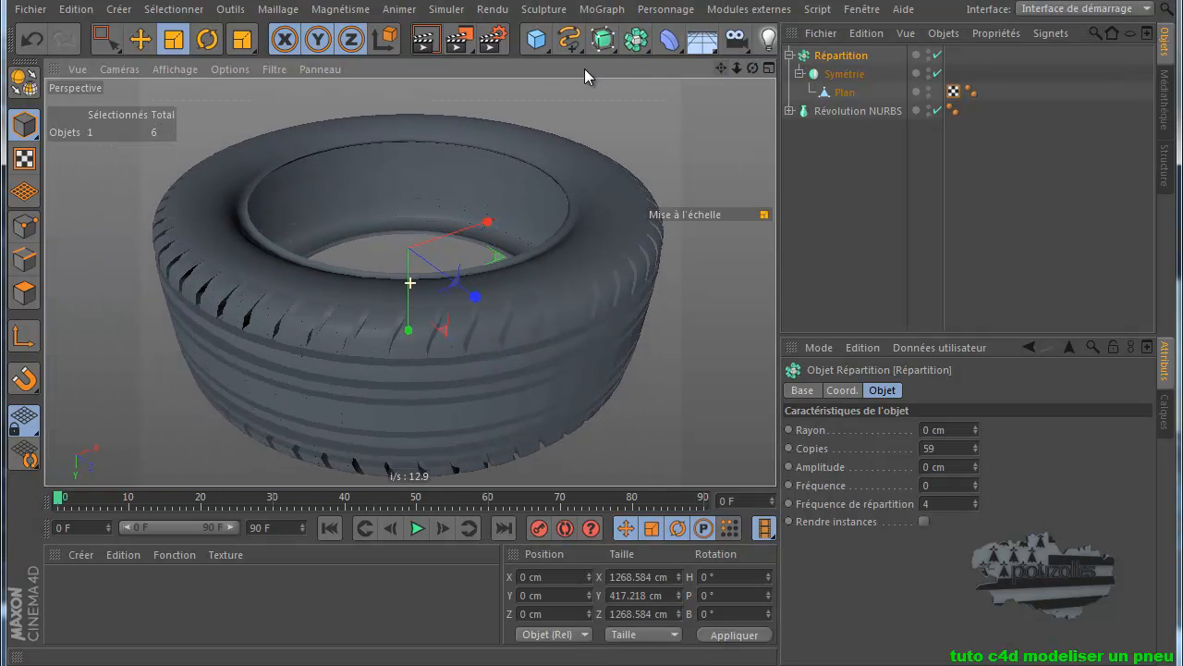
{"action": "left_click", "coordinate": [434, 40]}
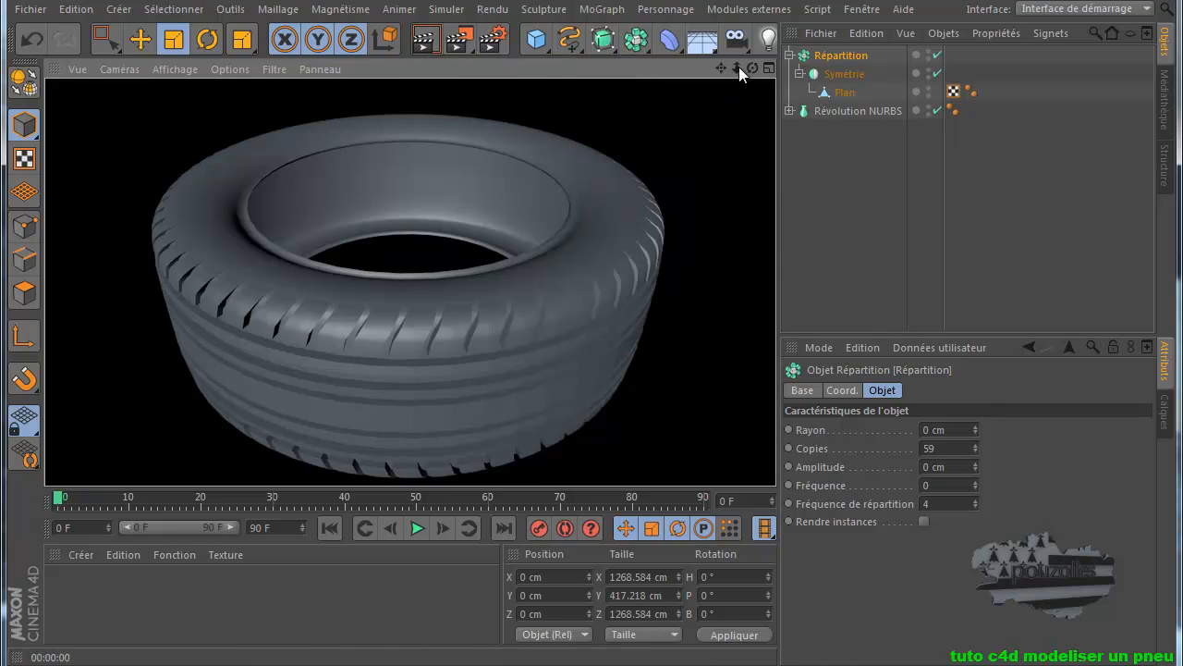
{"action": "left_click_drag", "start_coordinate": [720, 65], "coordinate": [592, 398]}
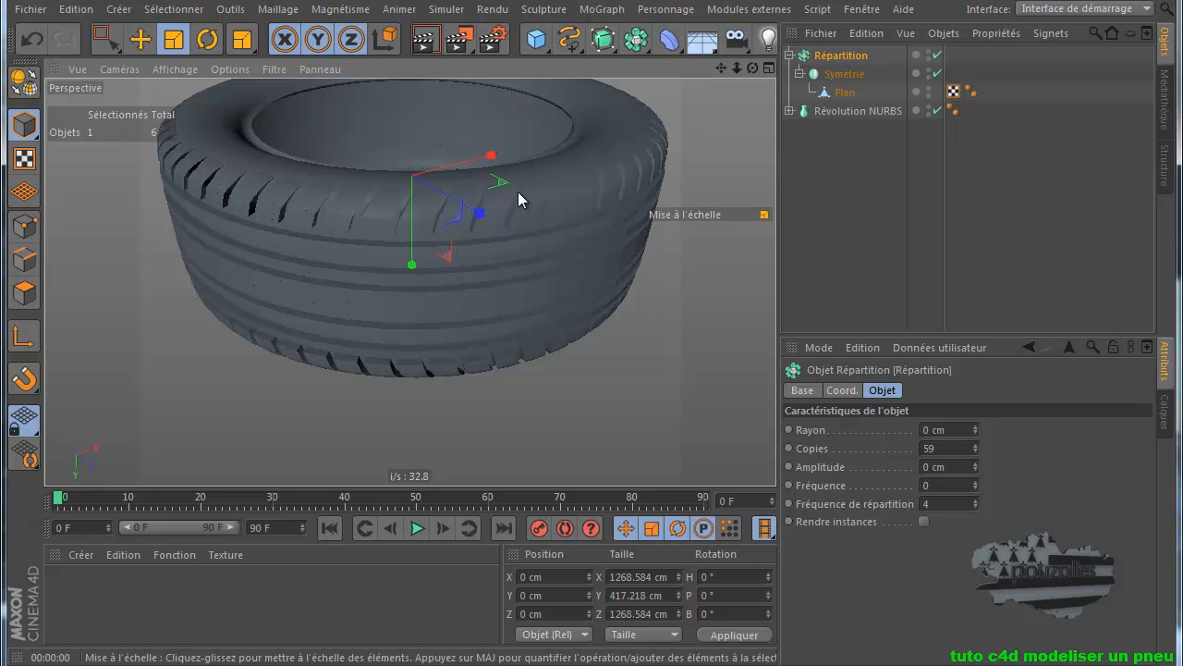
{"action": "left_click_drag", "start_coordinate": [720, 69], "coordinate": [697, 117]}
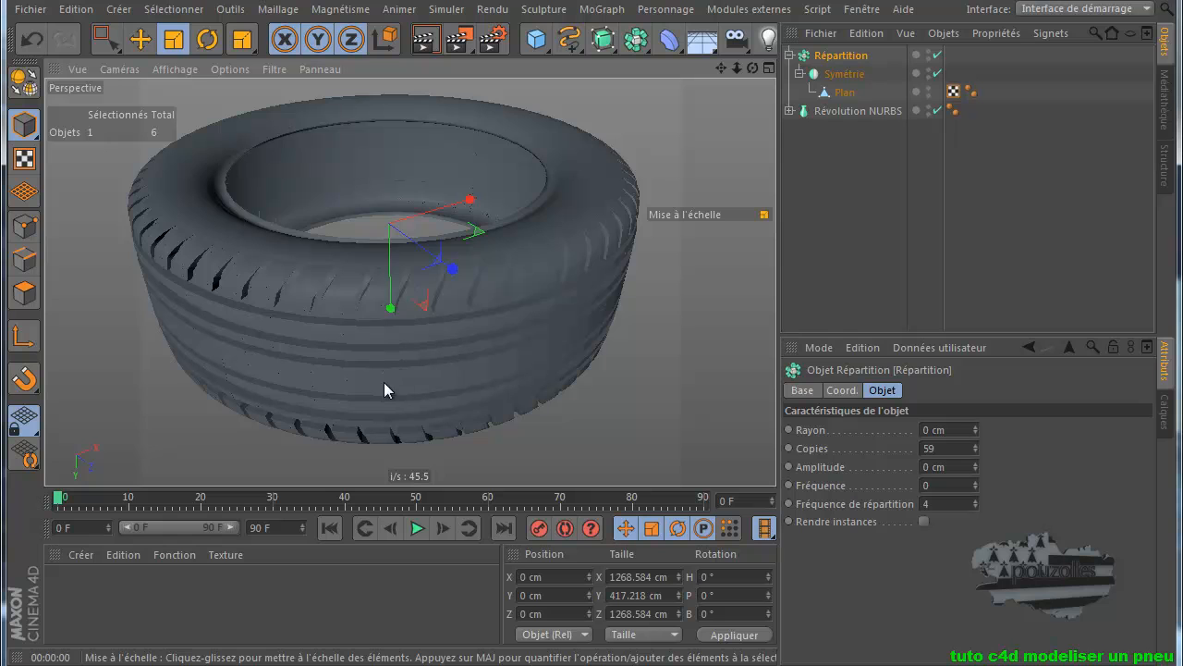
Try smoothing the distributed tread by nesting the Répartition object in a Hyper NURBS, and remove the Hyper NURBS.
{"action": "left_click", "coordinate": [636, 39]}
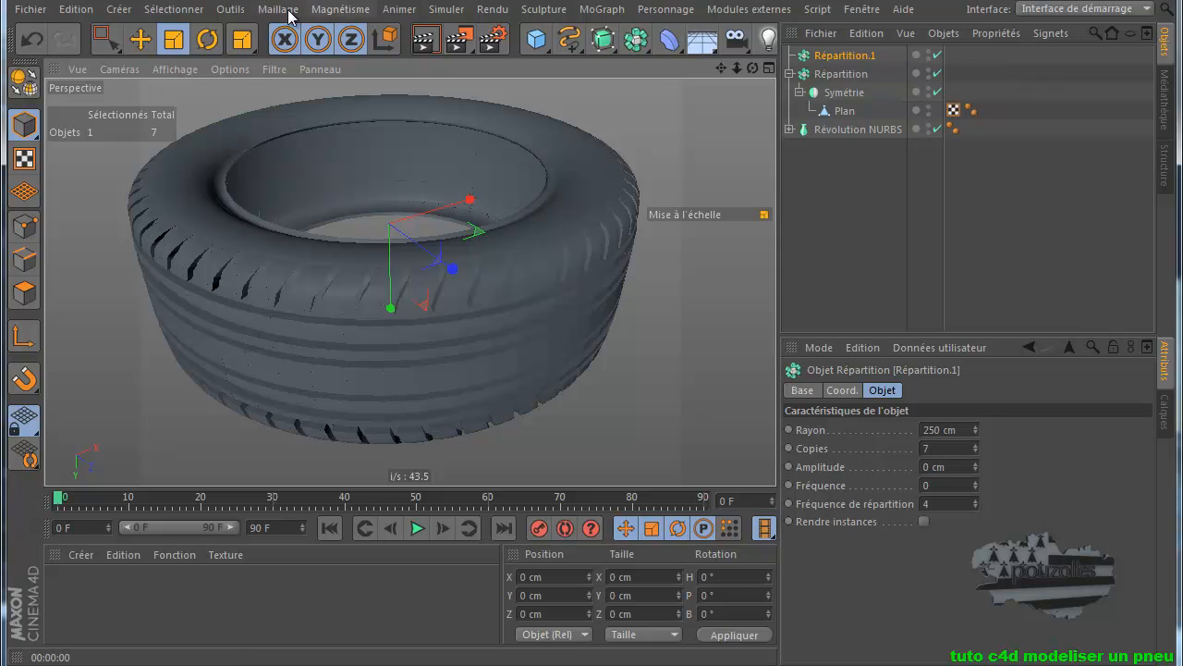
{"action": "left_click", "coordinate": [32, 39]}
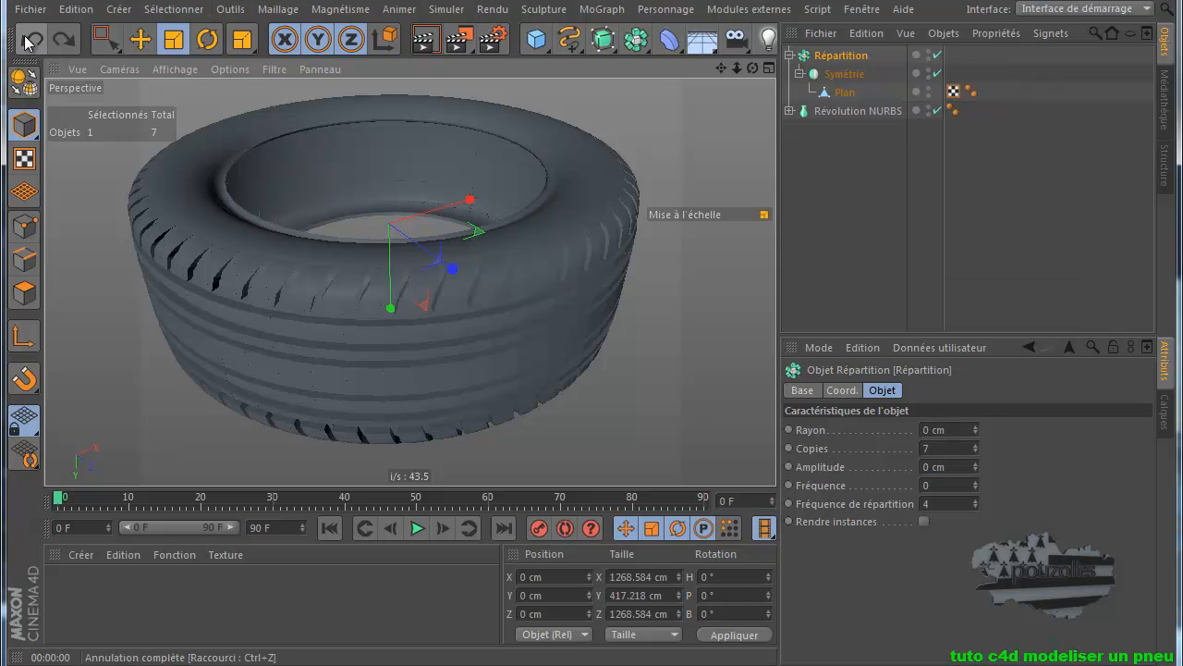
{"action": "left_click", "coordinate": [603, 39]}
{"action": "left_click_drag", "start_coordinate": [847, 80], "coordinate": [856, 57]}
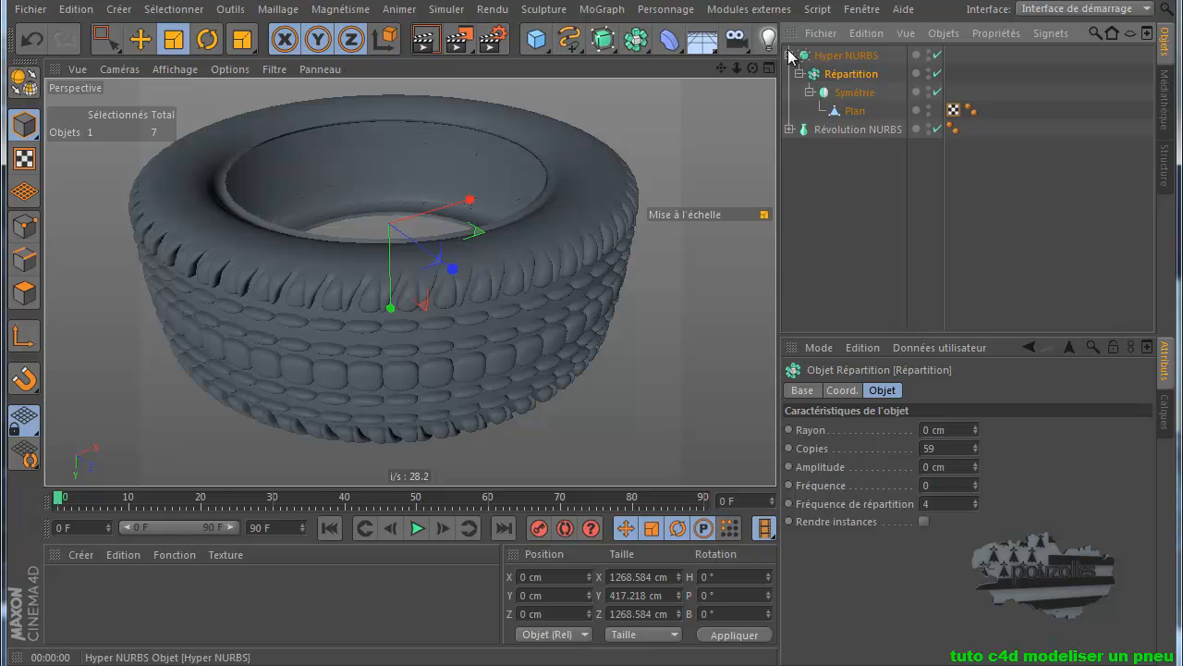
{"action": "left_click_drag", "start_coordinate": [846, 75], "coordinate": [847, 127]}
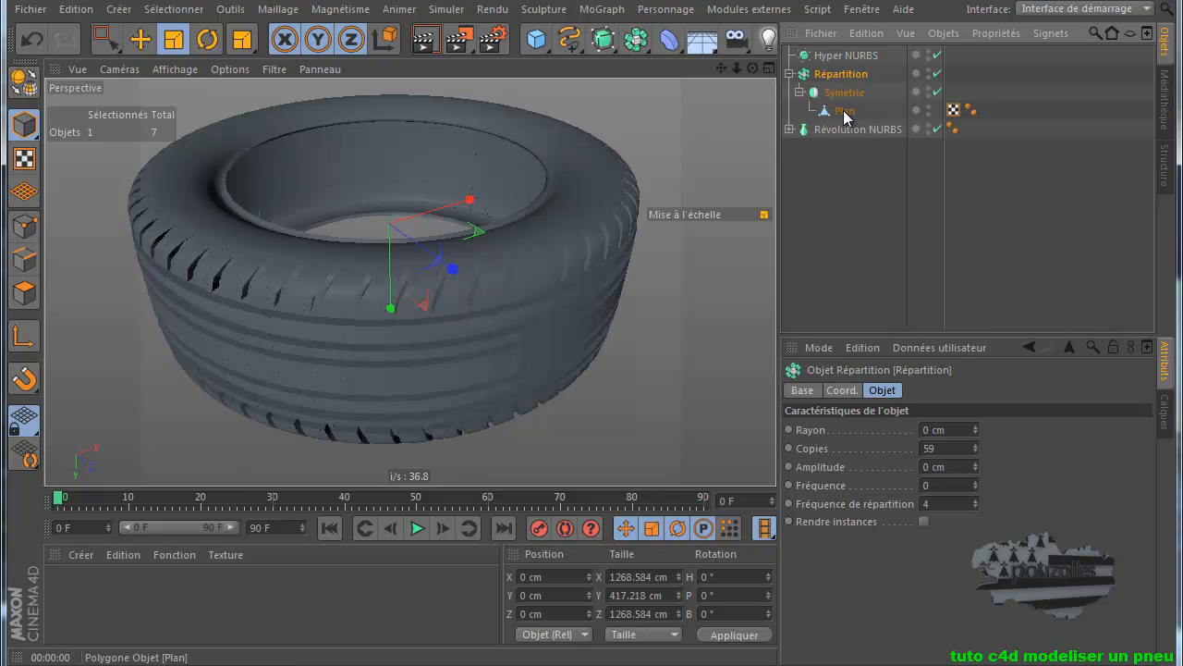
{"action": "left_click", "coordinate": [841, 57]}
{"action": "key", "text": "Delete"}
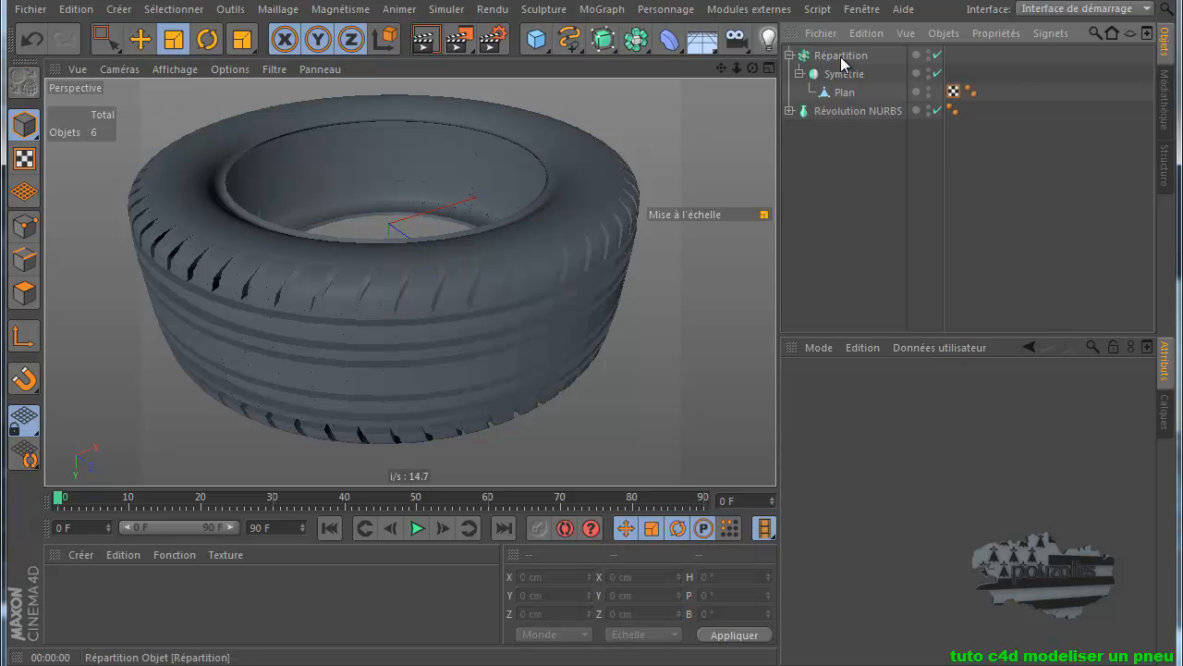
Select all the tyre's objects, including Répartition and Révolution NURBS, and group them under a null object.
{"action": "left_click_drag", "start_coordinate": [755, 67], "coordinate": [592, 416]}
{"action": "left_click_drag", "start_coordinate": [720, 67], "coordinate": [592, 416]}
{"action": "scroll", "coordinate": [670, 155], "scroll_direction": "down", "scroll_amount": 5}
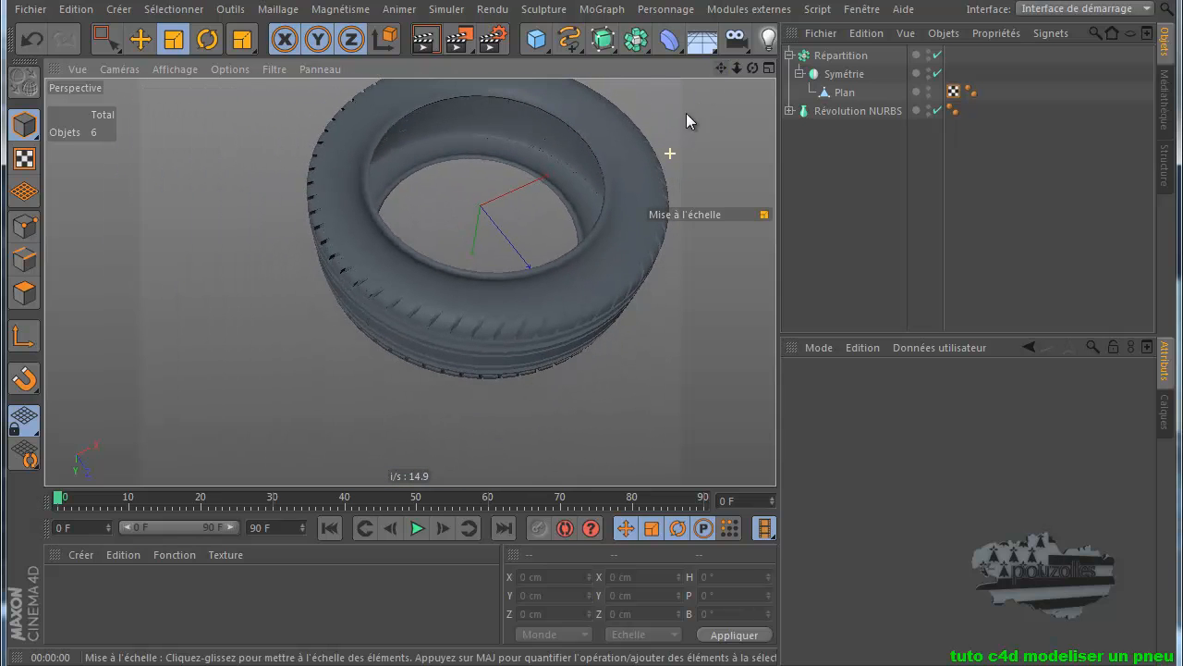
{"action": "left_click_drag", "start_coordinate": [720, 66], "coordinate": [592, 414]}
{"action": "scroll", "coordinate": [647, 181], "scroll_direction": "down", "scroll_amount": 6}
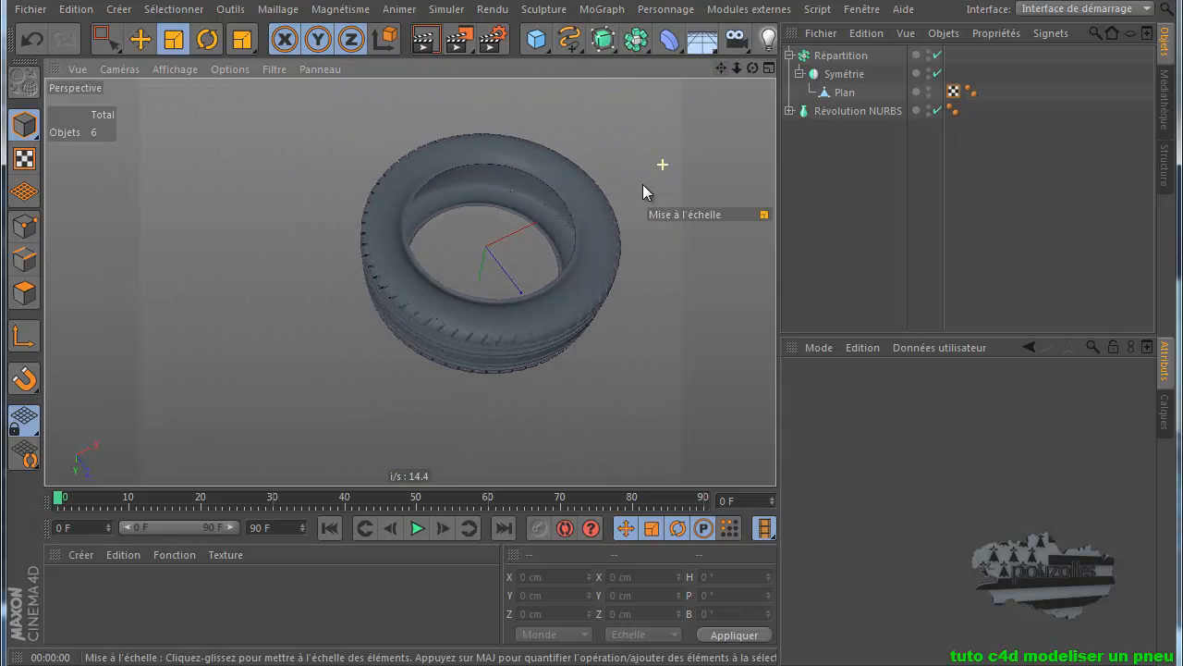
{"action": "left_click_drag", "start_coordinate": [720, 68], "coordinate": [592, 422]}
{"action": "left_click_drag", "start_coordinate": [754, 68], "coordinate": [591, 408]}
{"action": "left_click_drag", "start_coordinate": [984, 48], "coordinate": [785, 145]}
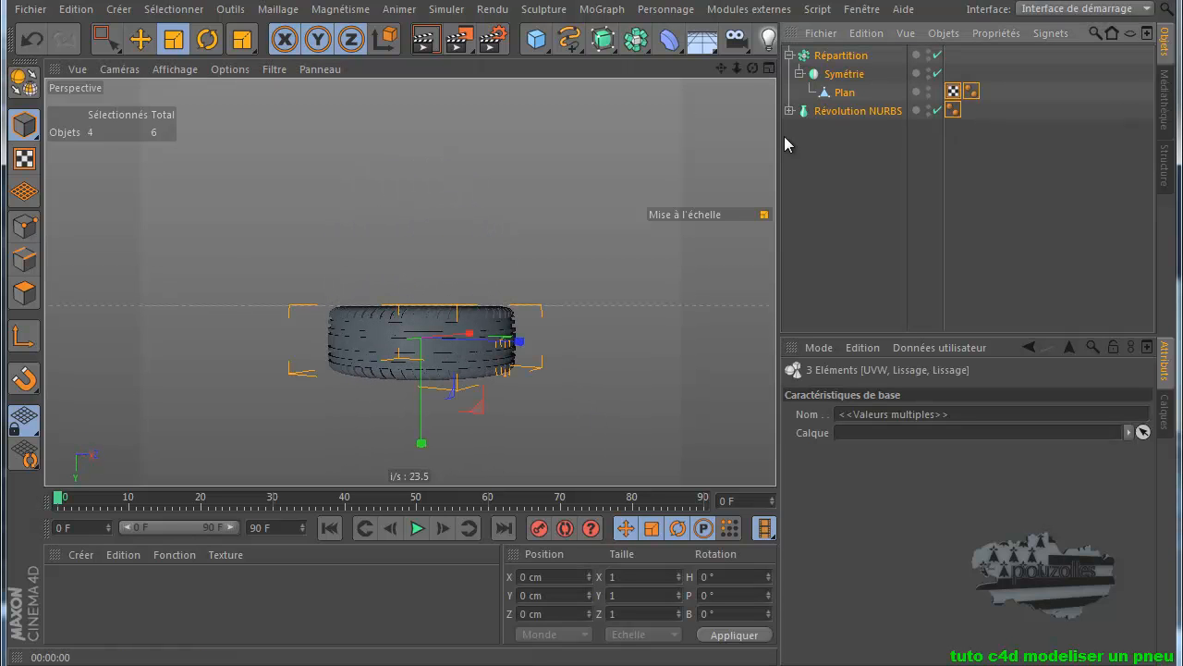
{"action": "key", "text": "alt+g"}
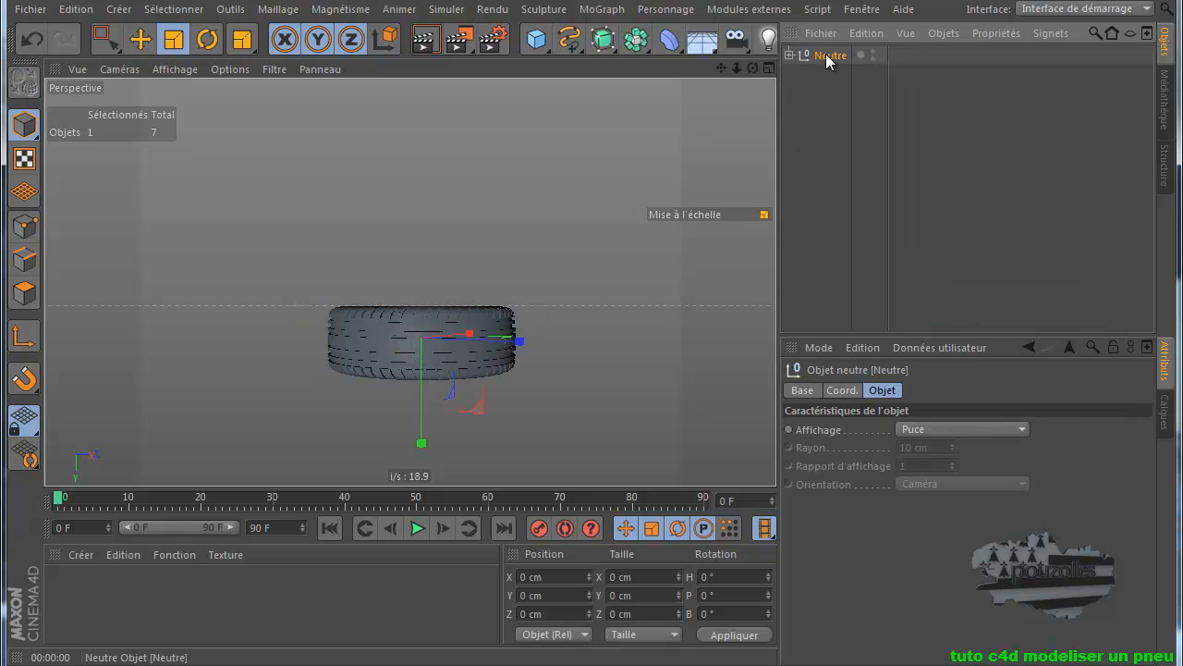
Rotate the Neutre group to a 90° bank so the tyre stands upright.
{"action": "left_click", "coordinate": [207, 39]}
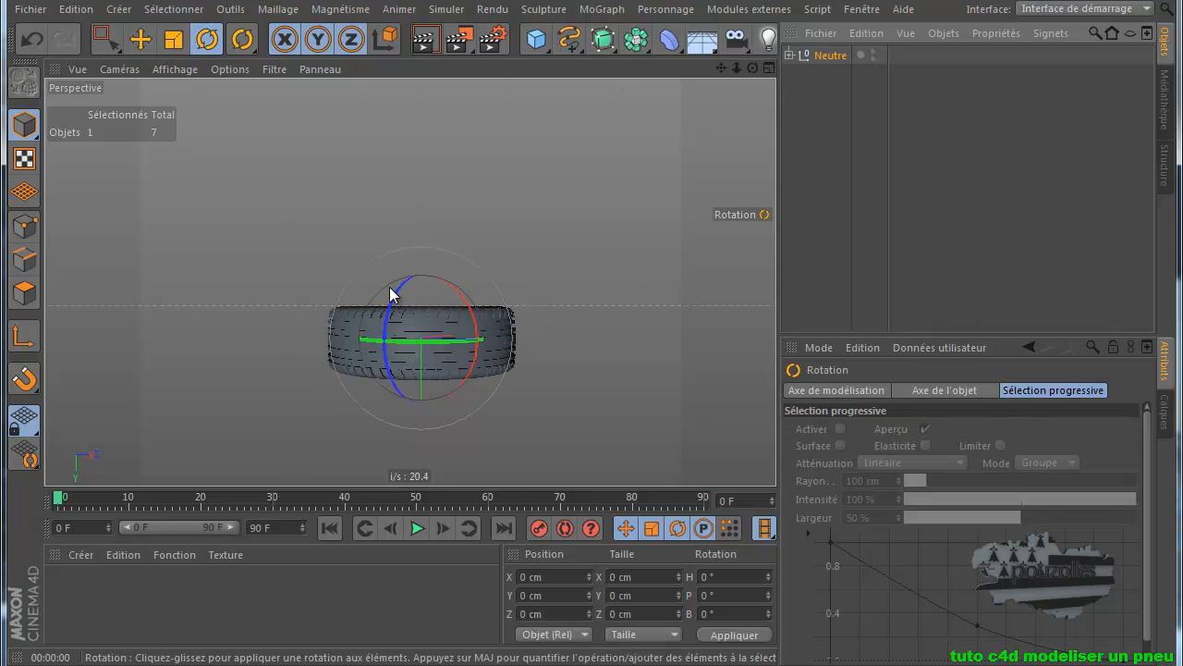
{"action": "left_click_drag", "start_coordinate": [390, 296], "coordinate": [388, 425]}
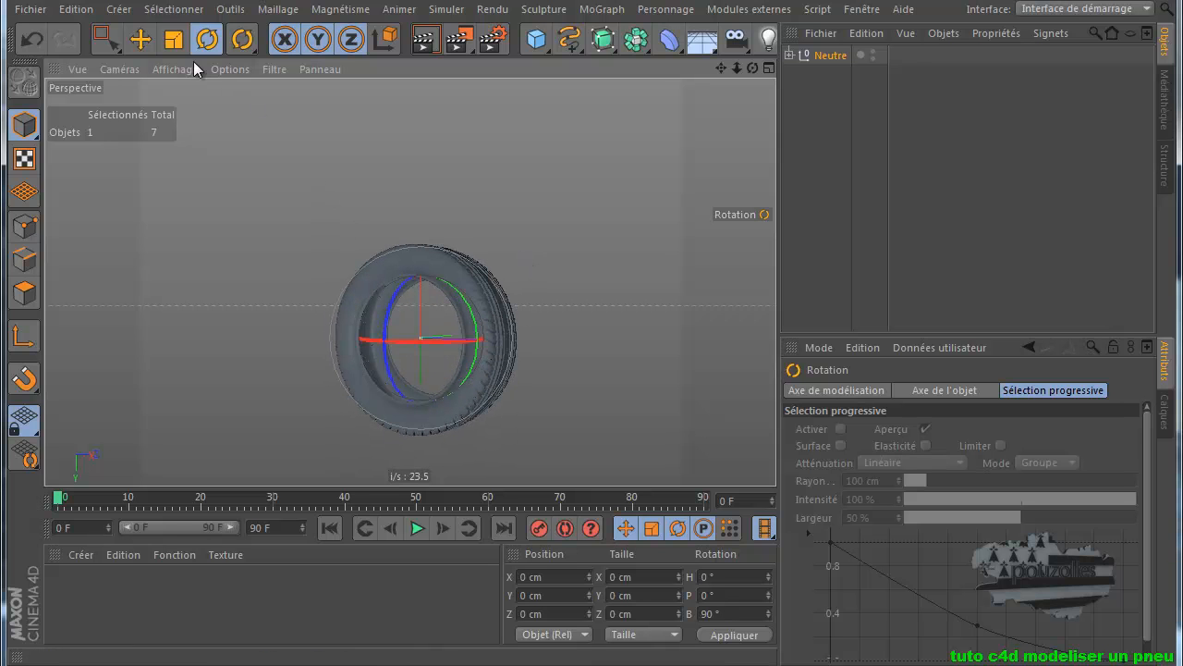
{"action": "left_click", "coordinate": [141, 39]}
{"action": "scroll", "coordinate": [426, 393], "scroll_direction": "up", "scroll_amount": 3}
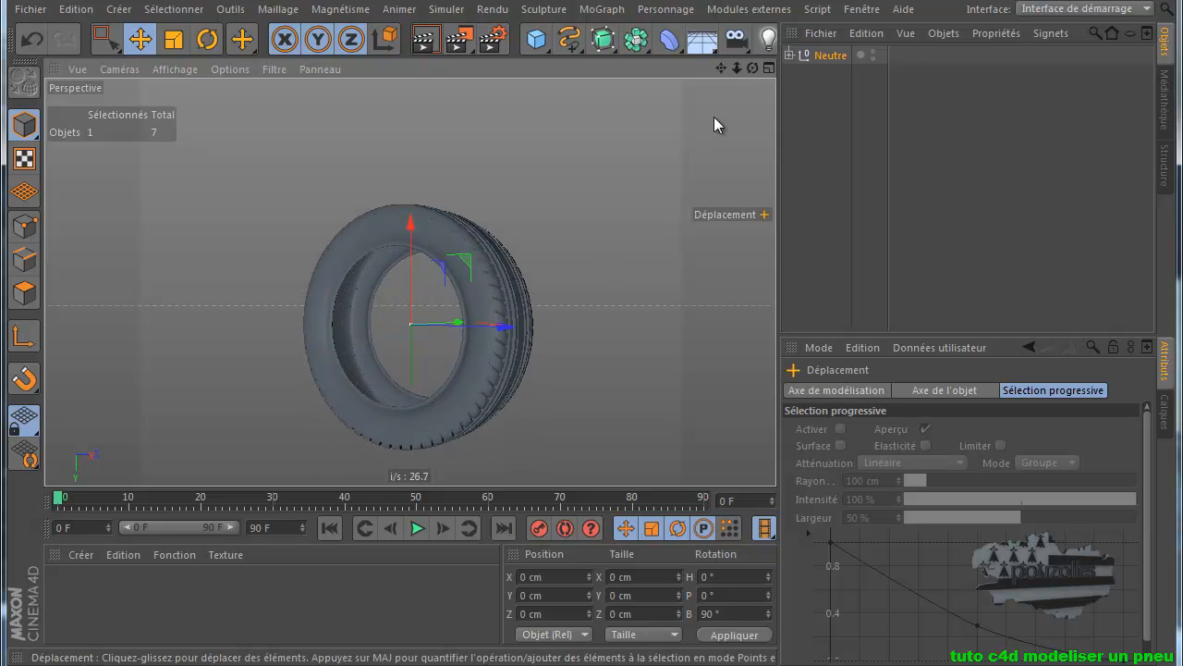
Test-render the upright tyre from its tread side at two viewing distances.
{"action": "left_click_drag", "start_coordinate": [753, 68], "coordinate": [578, 418]}
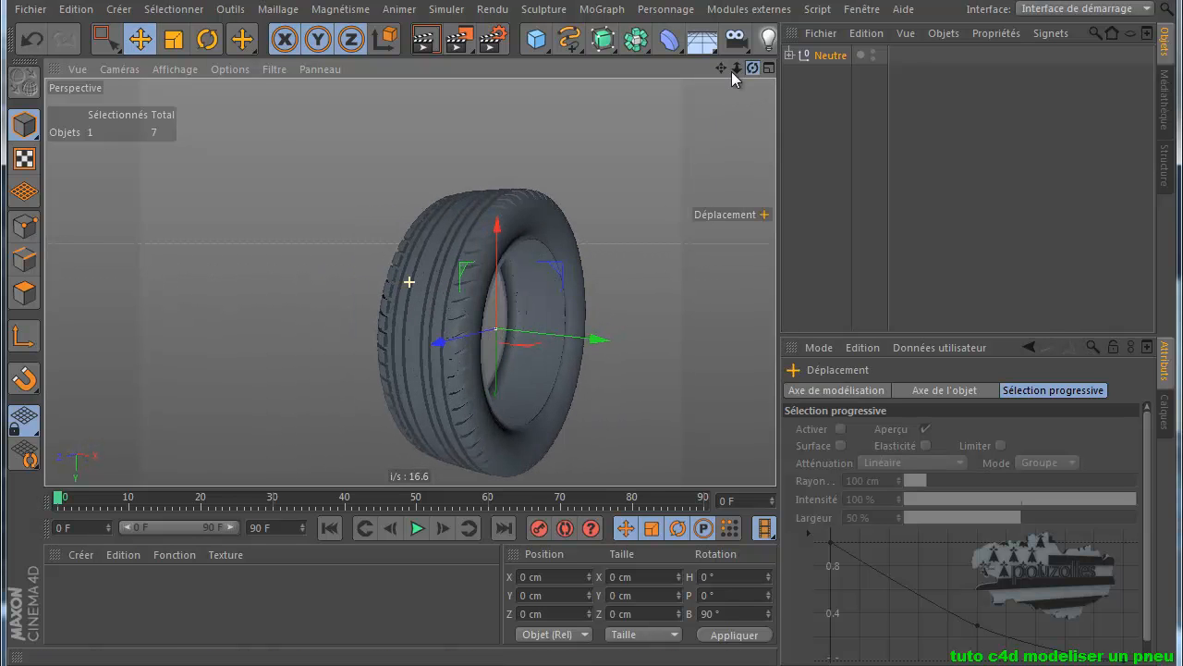
{"action": "left_click", "coordinate": [422, 42]}
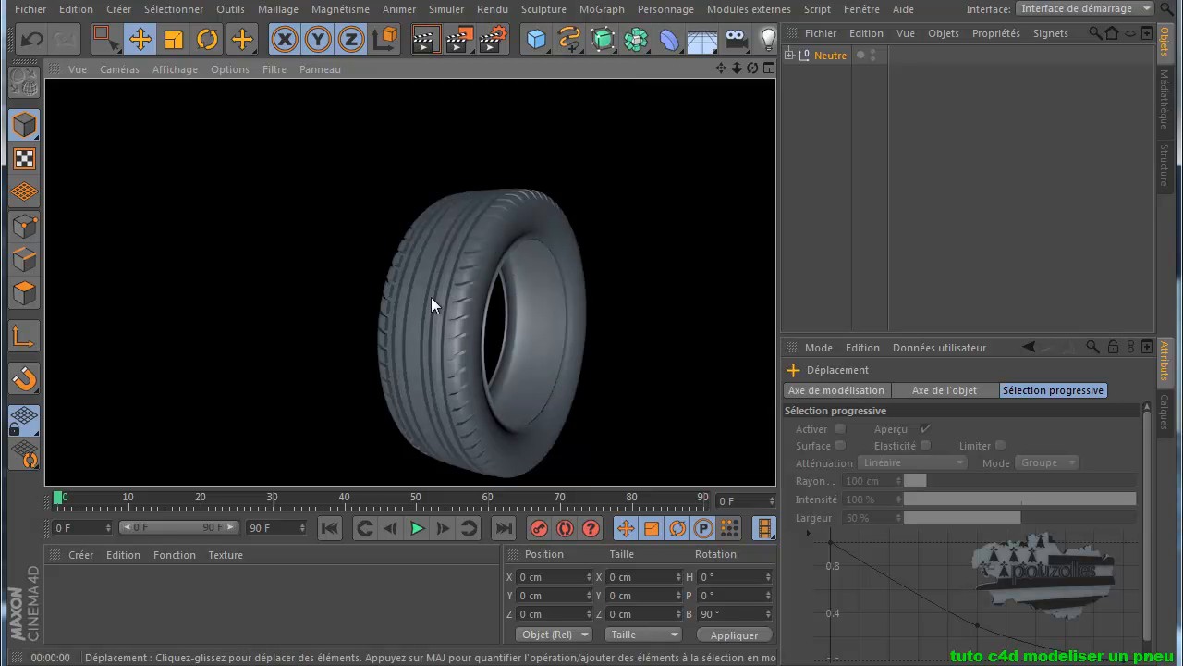
{"action": "left_click", "coordinate": [426, 343]}
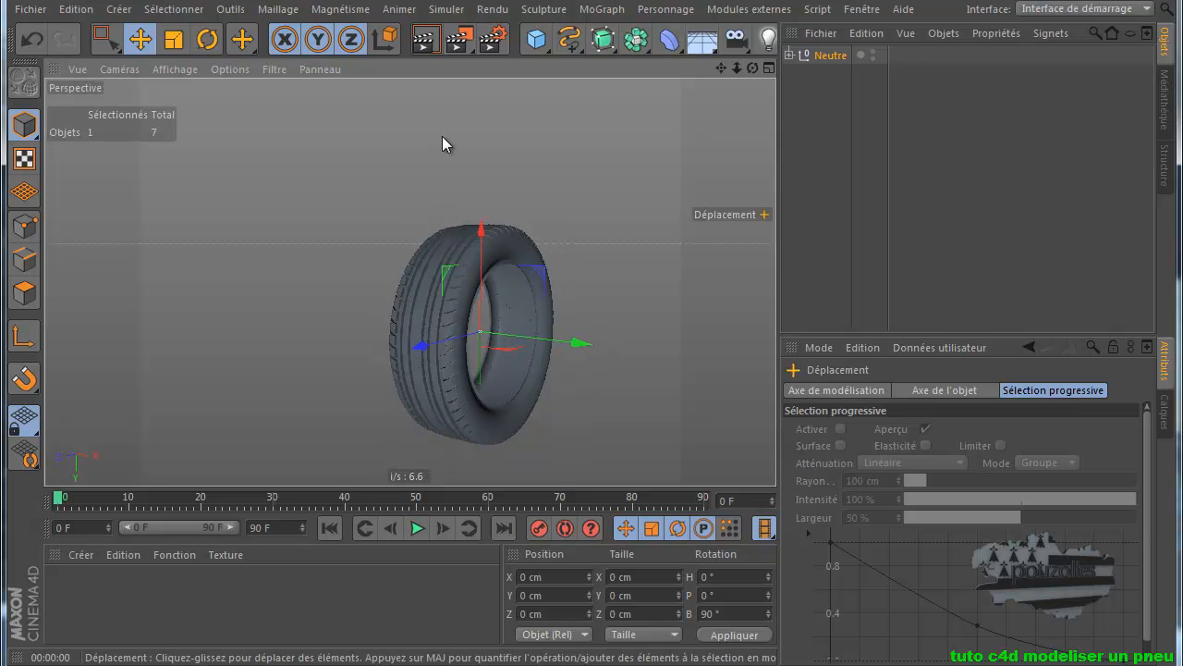
{"action": "scroll", "coordinate": [441, 140], "scroll_direction": "down", "scroll_amount": 2}
{"action": "left_click", "coordinate": [426, 39]}
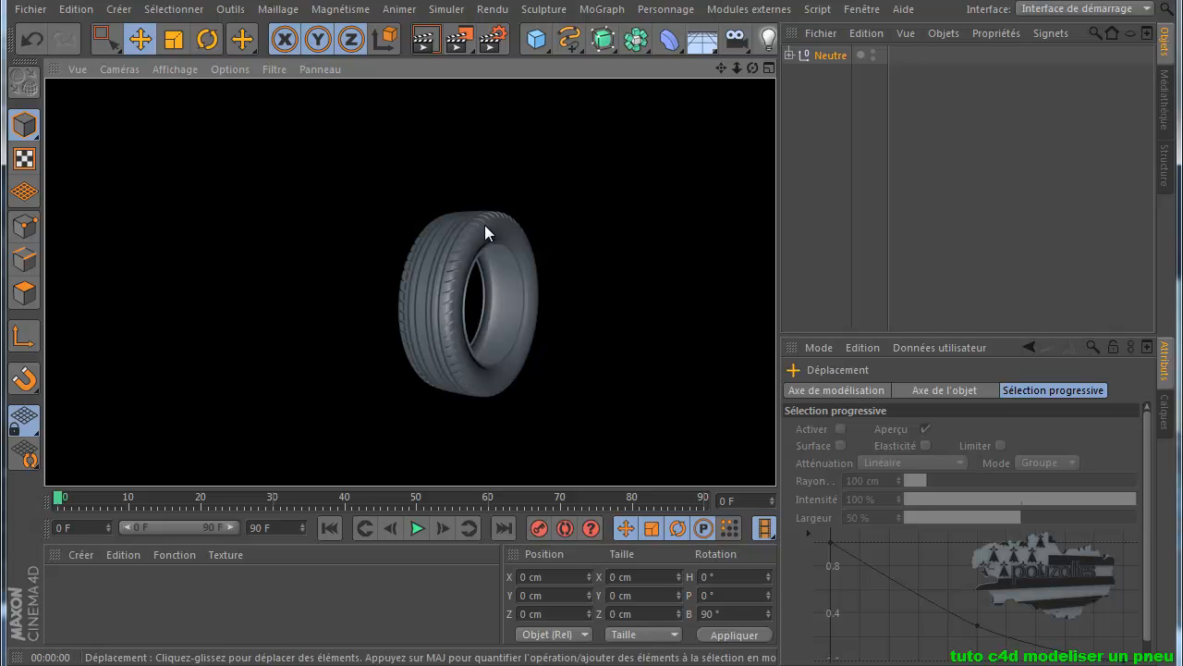
{"action": "left_click", "coordinate": [454, 317]}
Examine the upright tyre's tread grooves and shoulder cuts up close and from a distance.
{"action": "scroll", "coordinate": [454, 318], "scroll_direction": "up", "scroll_amount": 8}
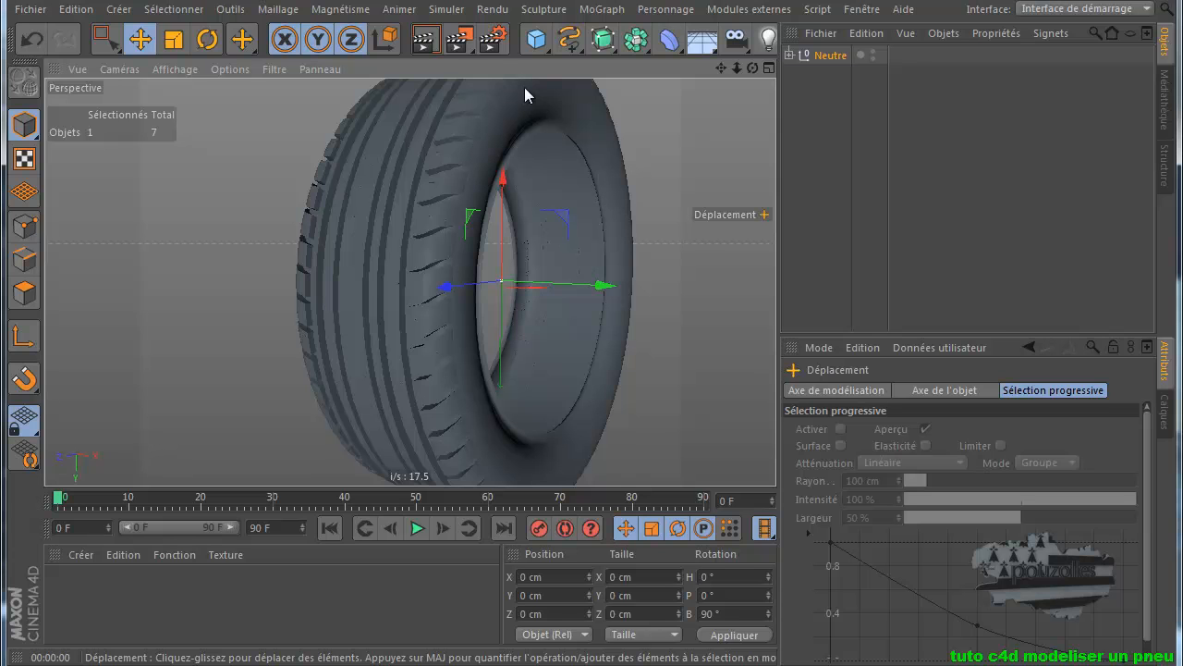
{"action": "scroll", "coordinate": [422, 248], "scroll_direction": "down", "scroll_amount": 3}
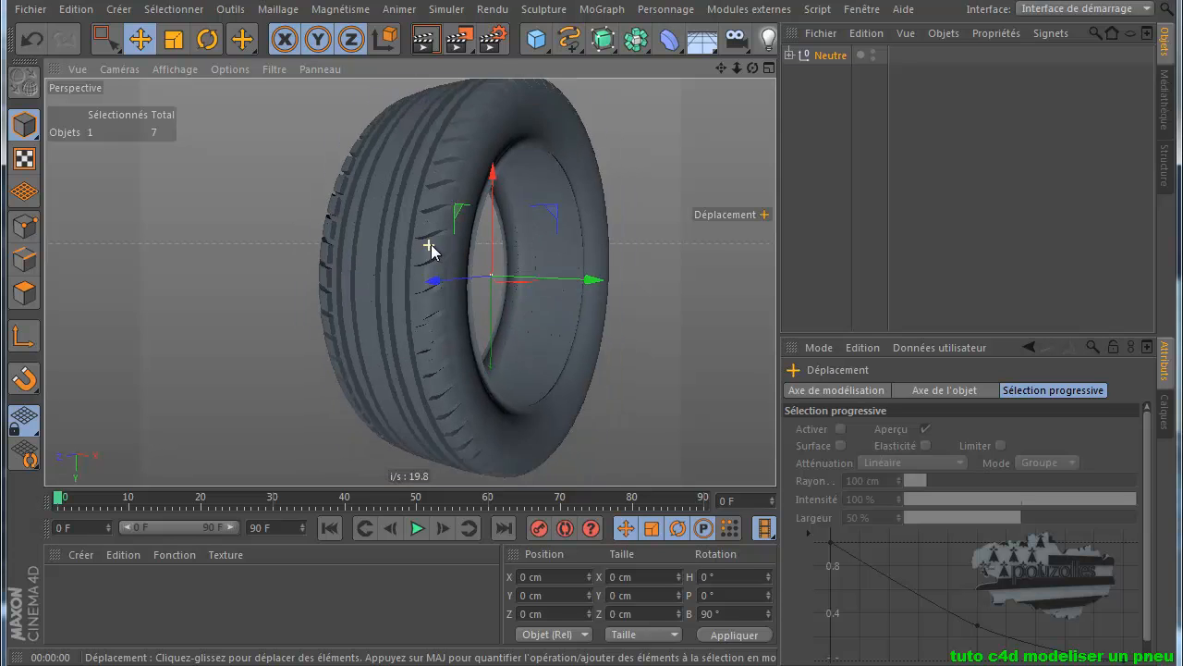
{"action": "scroll", "coordinate": [421, 271], "scroll_direction": "up", "scroll_amount": 8}
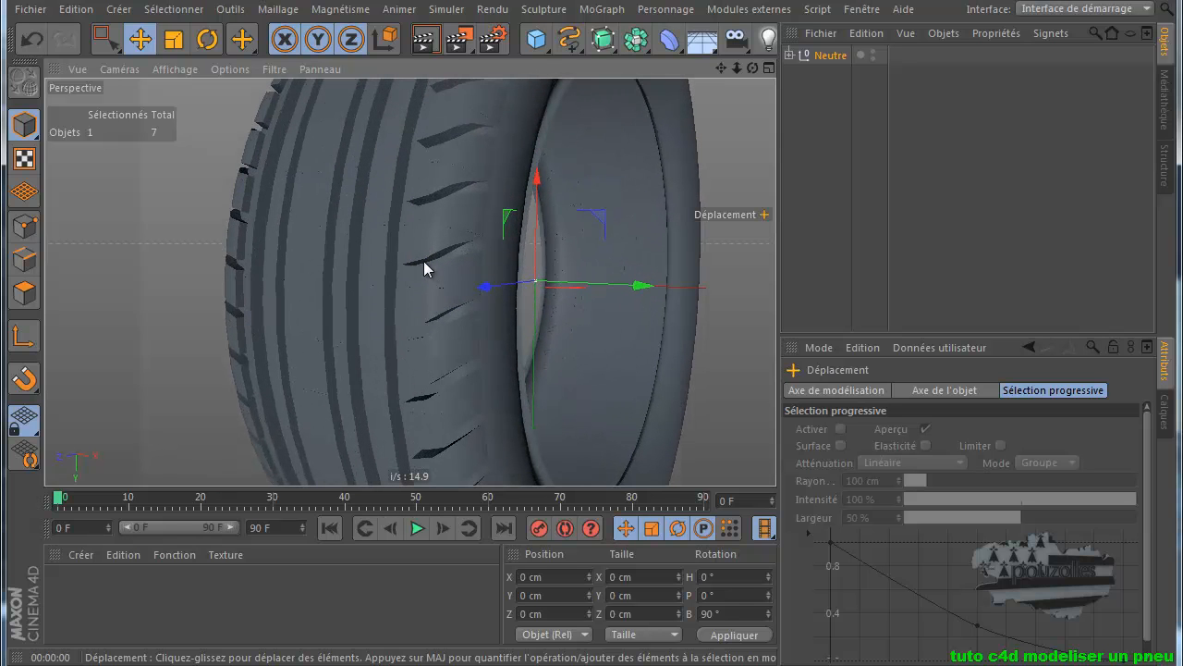
{"action": "scroll", "coordinate": [447, 179], "scroll_direction": "down", "scroll_amount": 5}
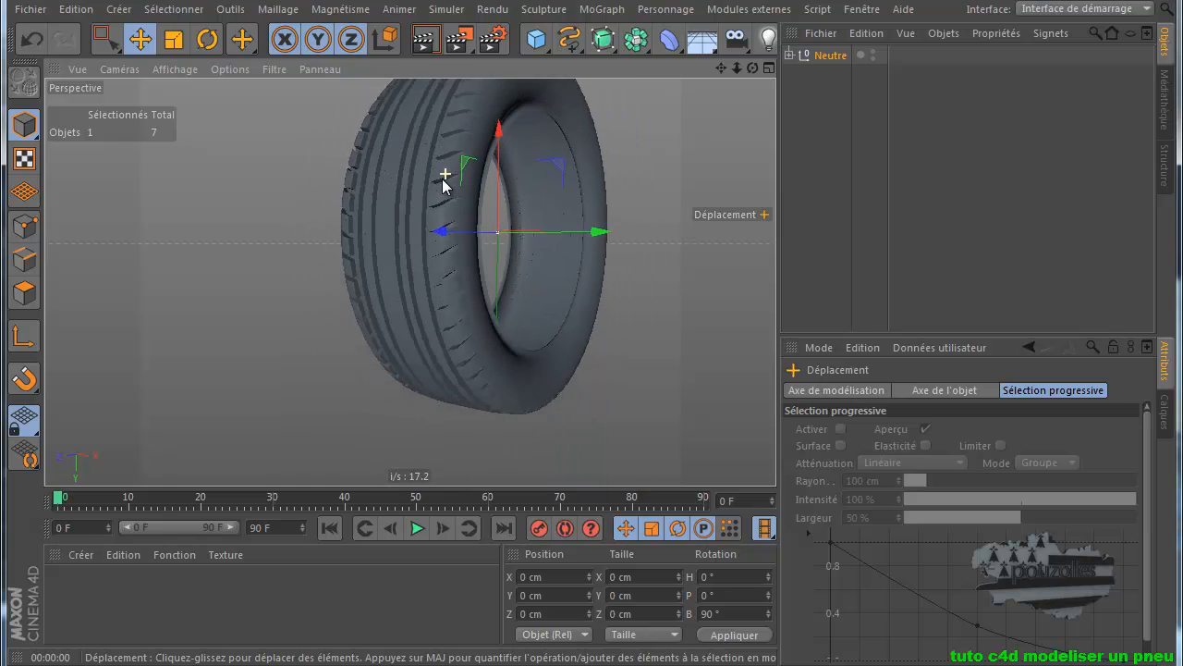
{"action": "left_click_drag", "start_coordinate": [721, 68], "coordinate": [591, 413]}
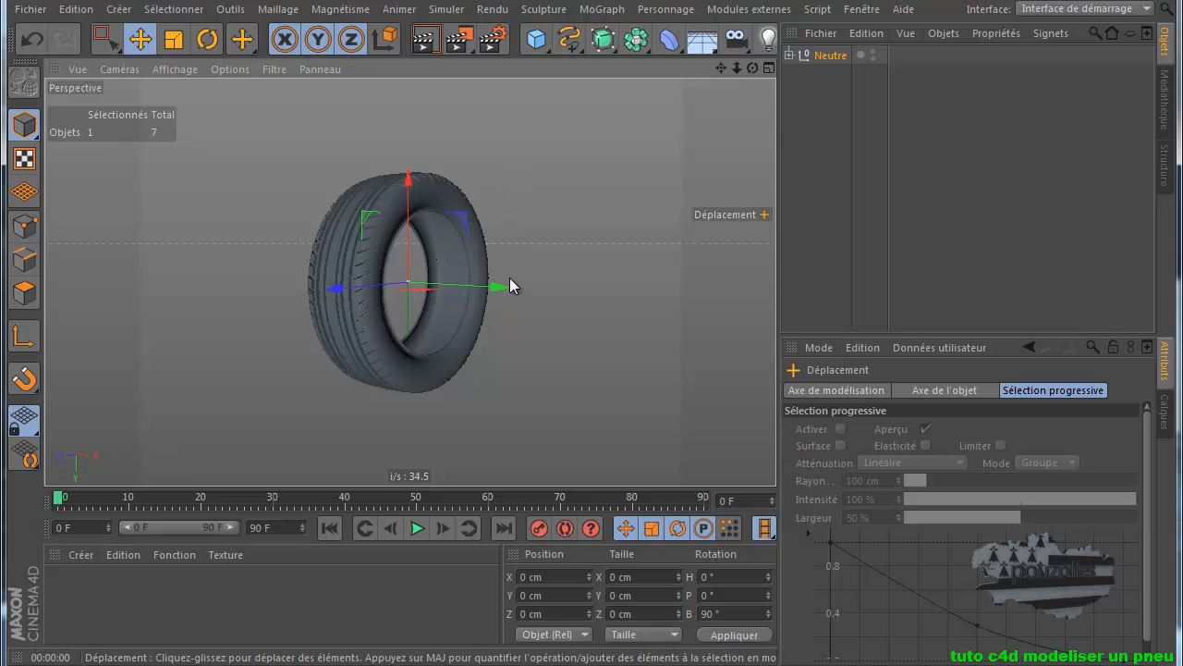
{"action": "scroll", "coordinate": [509, 279], "scroll_direction": "down", "scroll_amount": 1}
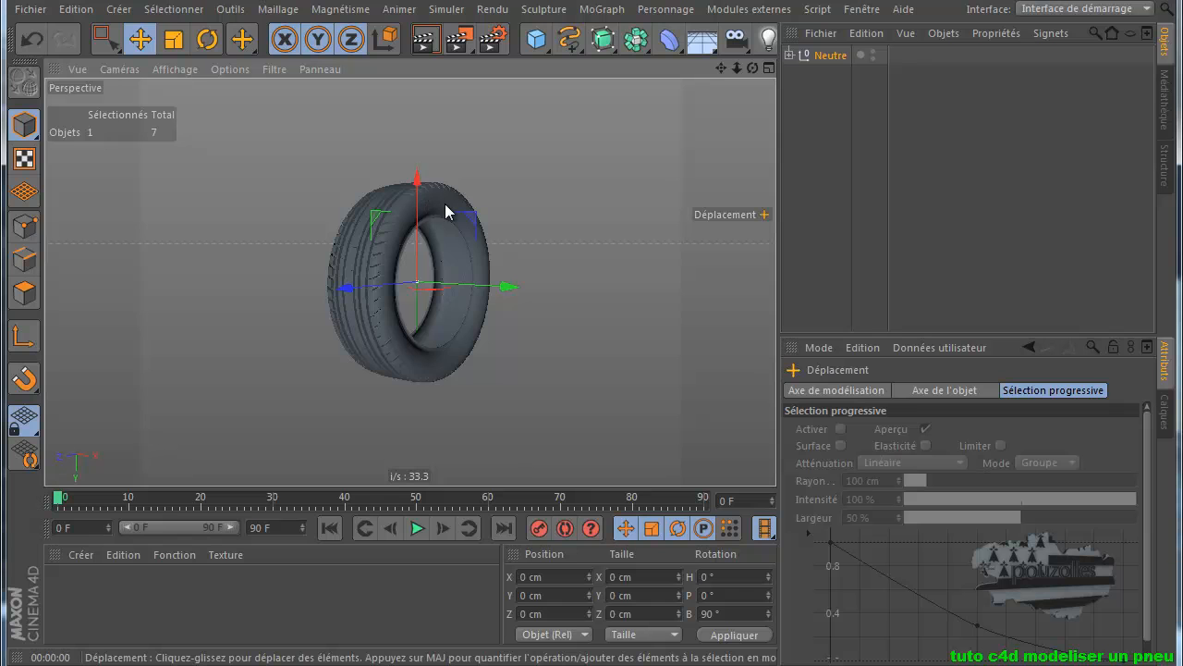
{"action": "scroll", "coordinate": [446, 212], "scroll_direction": "down", "scroll_amount": 2}
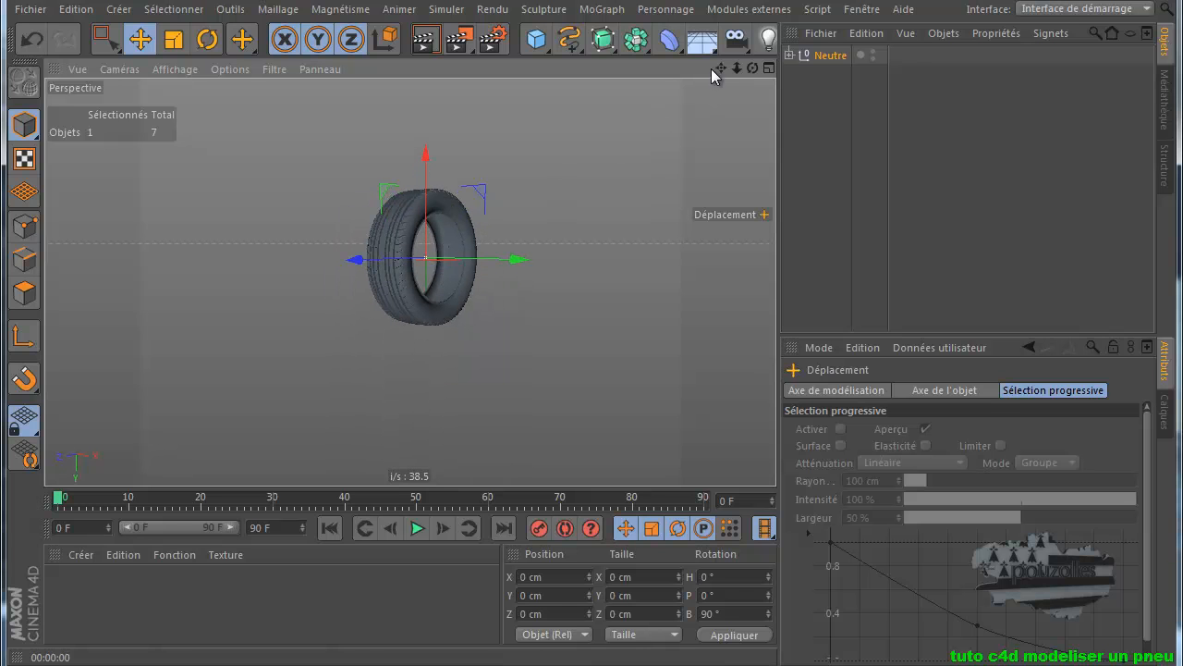
{"action": "left_click_drag", "start_coordinate": [721, 67], "coordinate": [664, 110]}
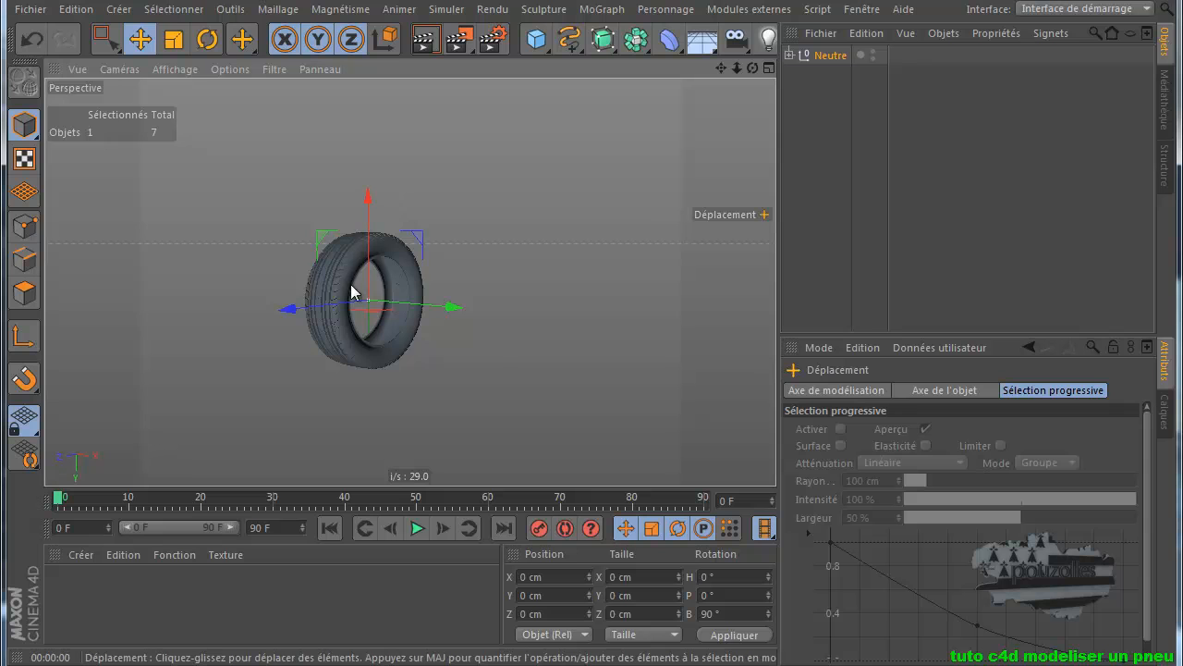
{"action": "scroll", "coordinate": [334, 294], "scroll_direction": "up", "scroll_amount": 3}
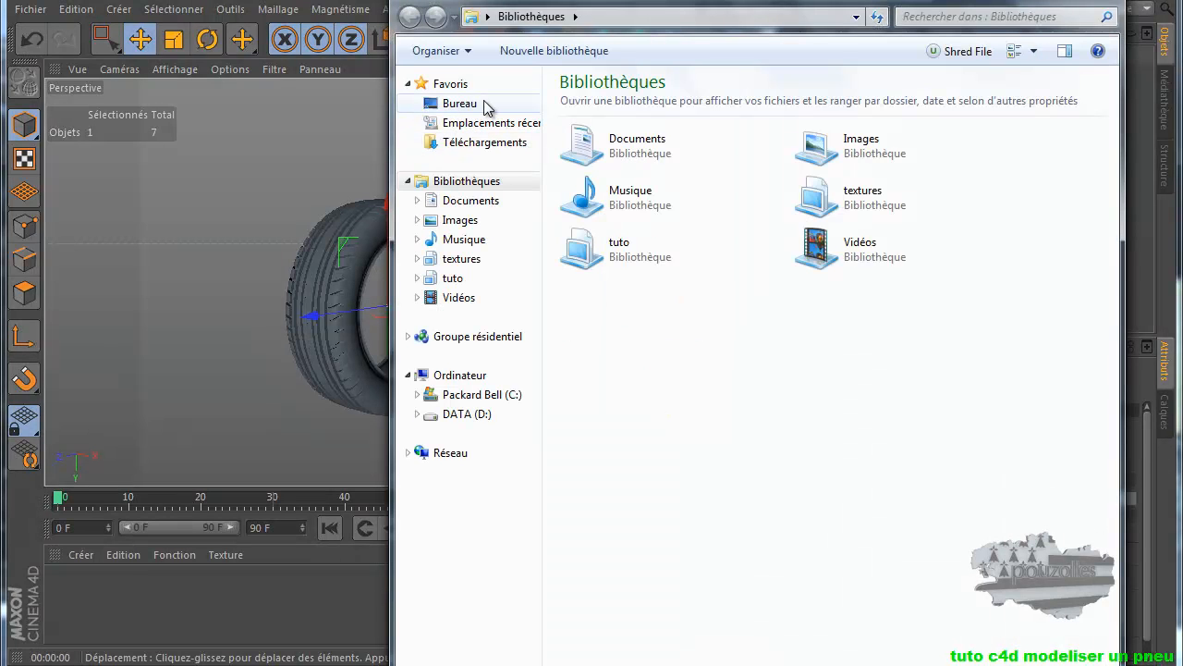
View the reference image can-stock-photo_csp8705789 from the Bureau folder and compare its tread pattern with the modelled tyre.
{"action": "left_click", "coordinate": [467, 103]}
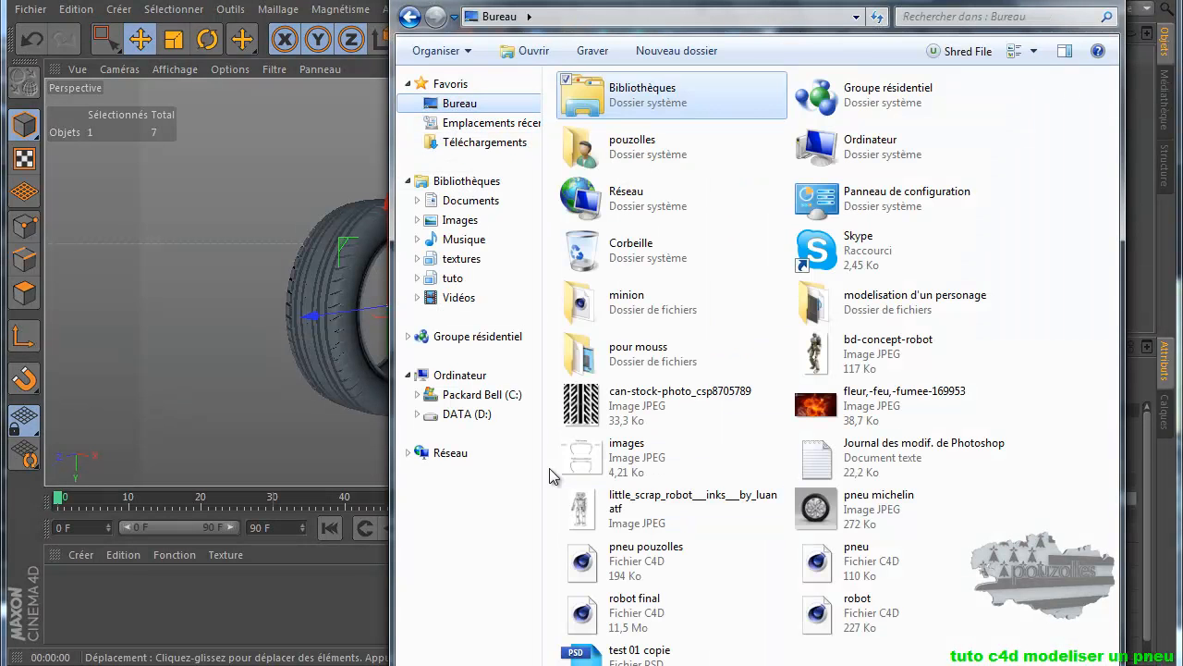
{"action": "left_click", "coordinate": [577, 408]}
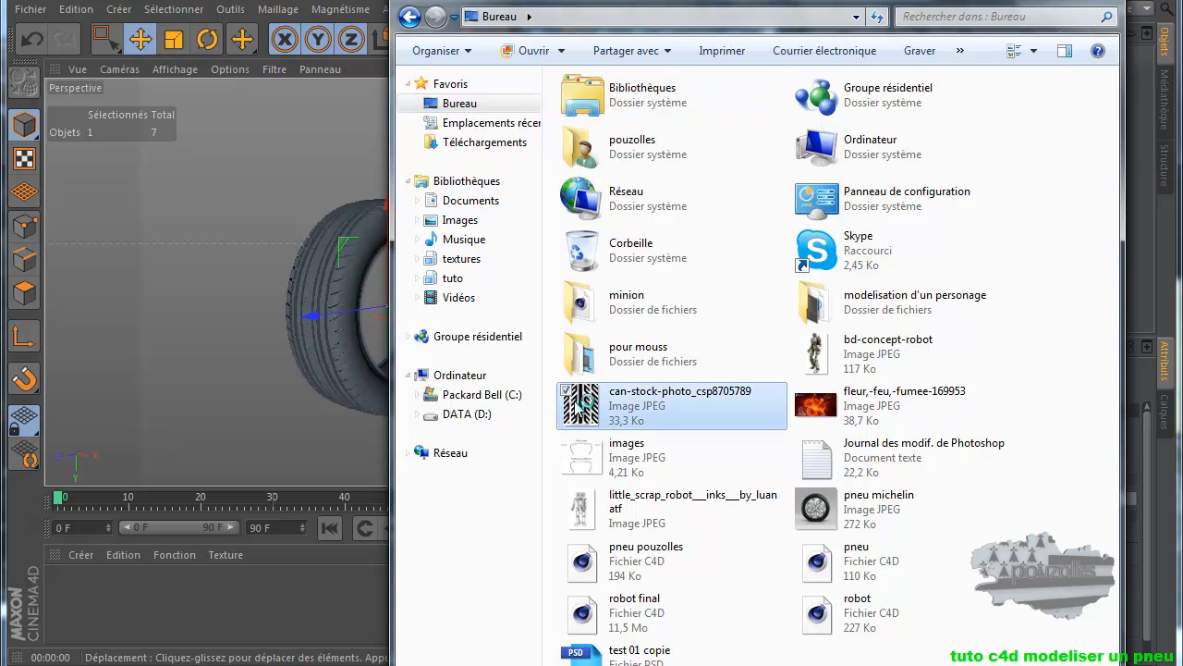
{"action": "left_click", "coordinate": [1094, 2]}
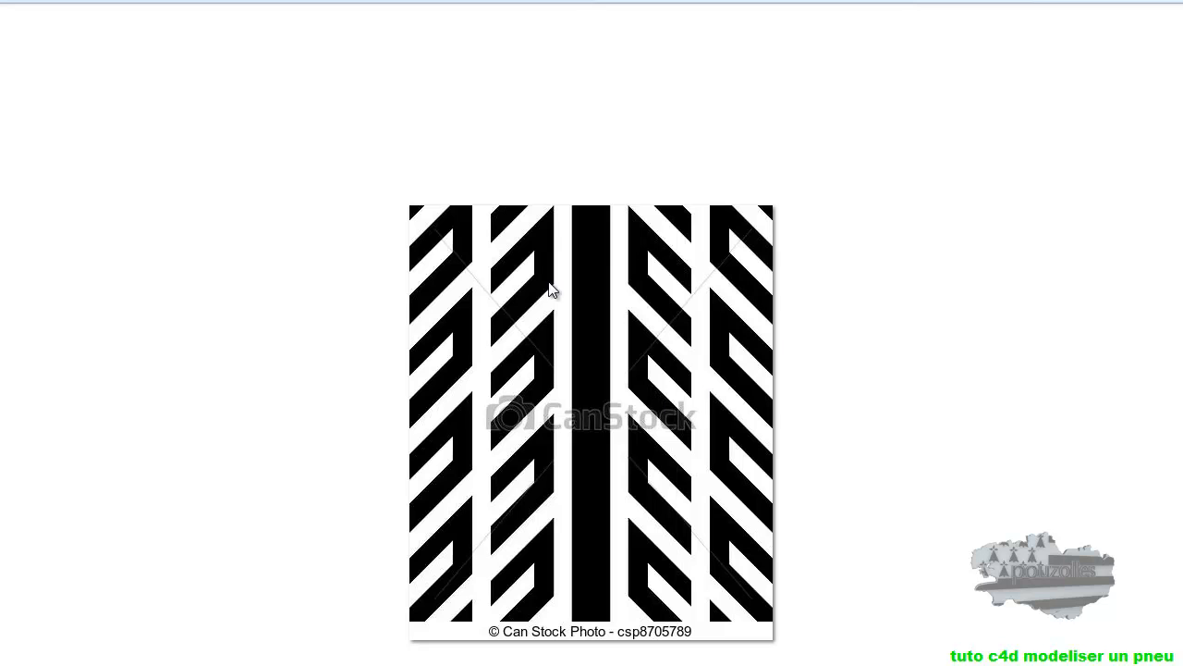
{"action": "left_click", "coordinate": [1182, 4]}
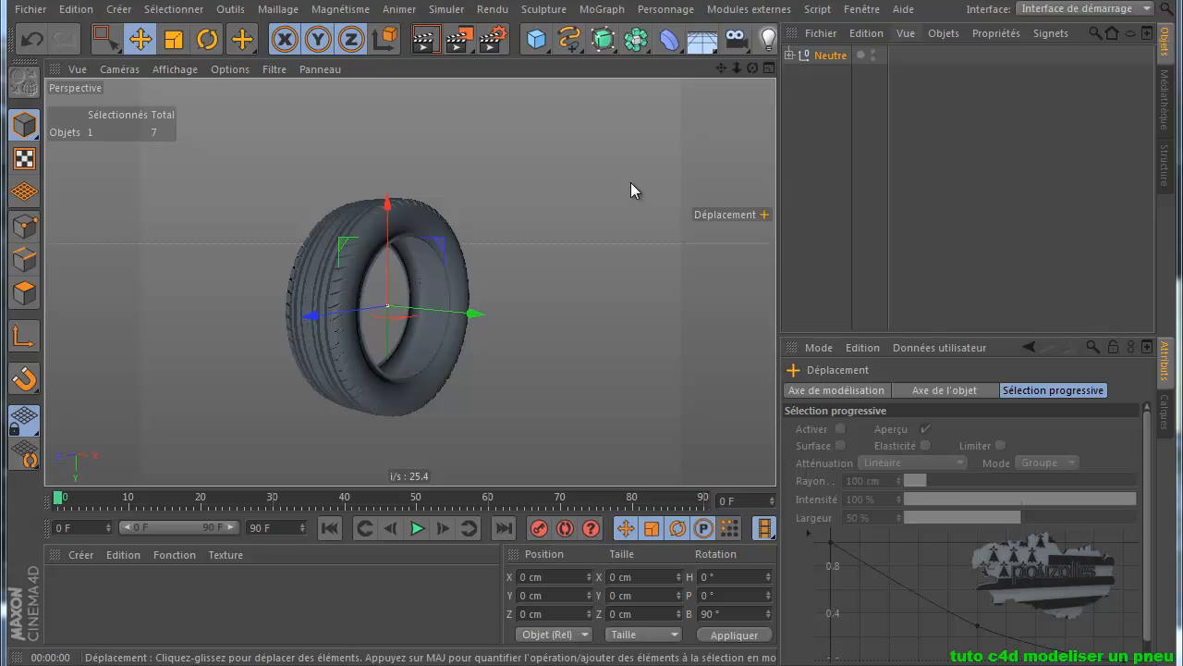
{"action": "left_click", "coordinate": [291, 362]}
{"action": "scroll", "coordinate": [292, 361], "scroll_direction": "up", "scroll_amount": 4}
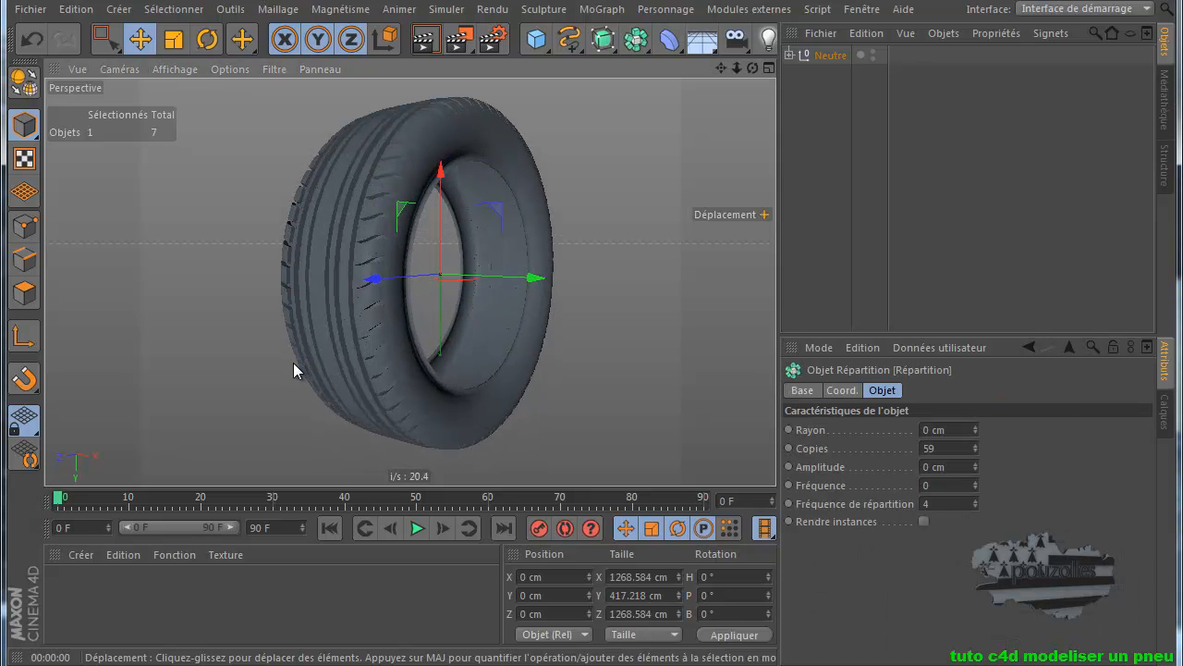
{"action": "scroll", "coordinate": [293, 364], "scroll_direction": "down", "scroll_amount": 2}
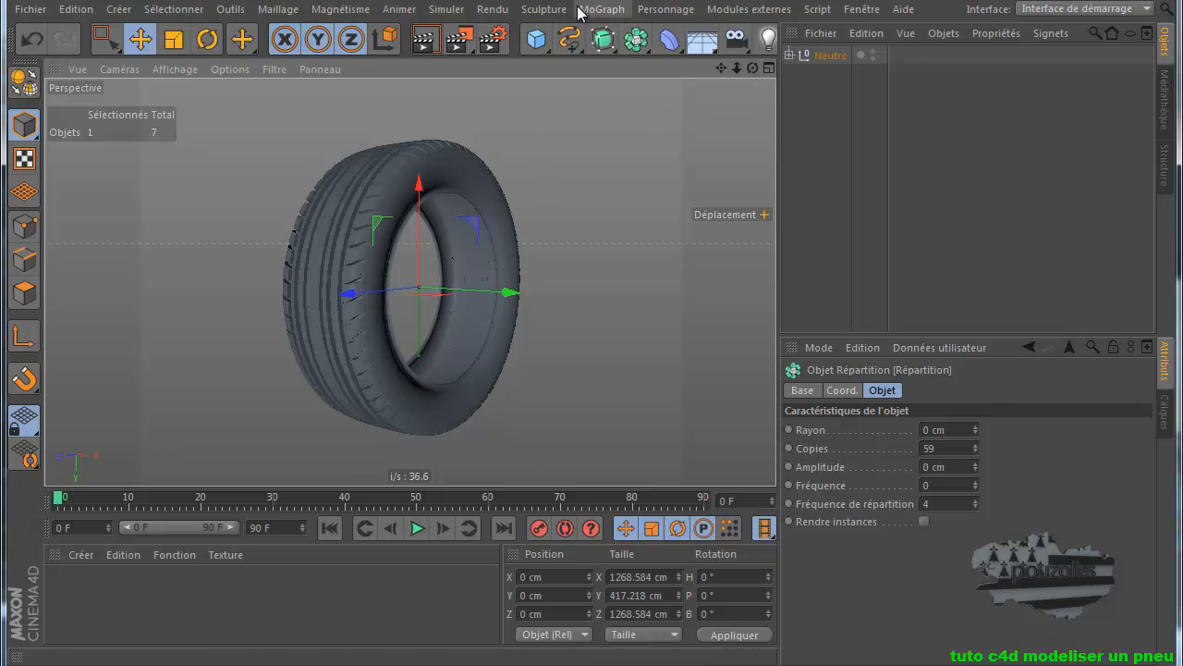
Add a Tube primitive beside the tyre at about 788 cm in X and rotate it to a -90° bank.
{"action": "left_click", "coordinate": [536, 41]}
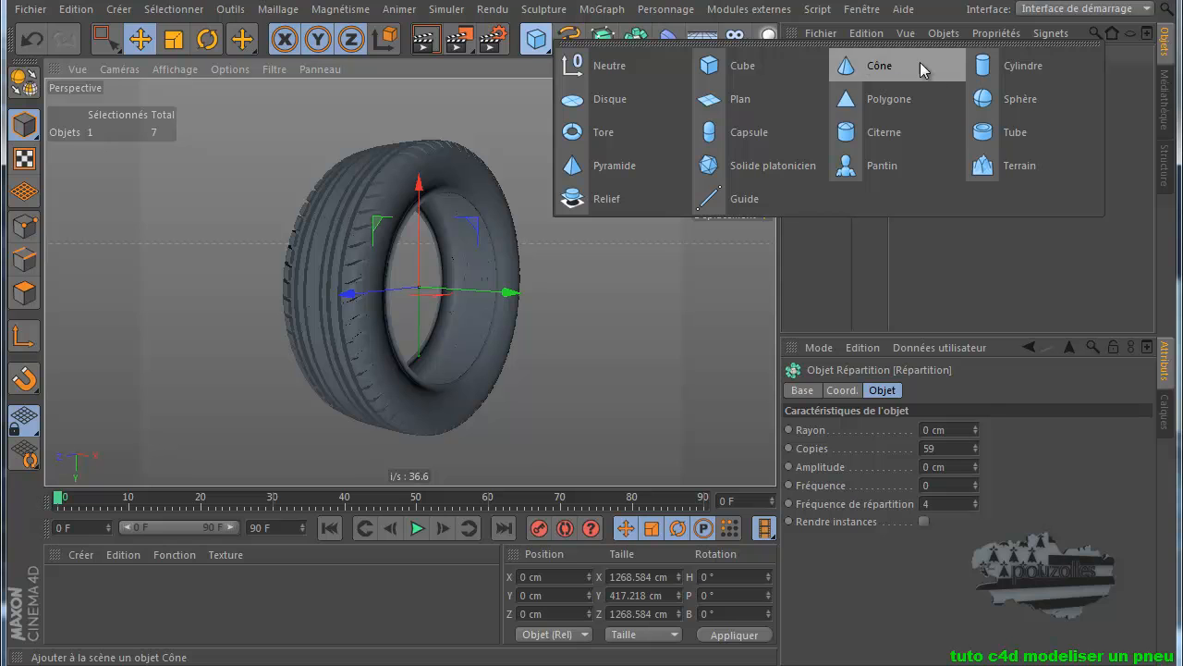
{"action": "left_click", "coordinate": [985, 132]}
{"action": "left_click_drag", "start_coordinate": [510, 292], "coordinate": [707, 310]}
{"action": "left_click", "coordinate": [207, 40]}
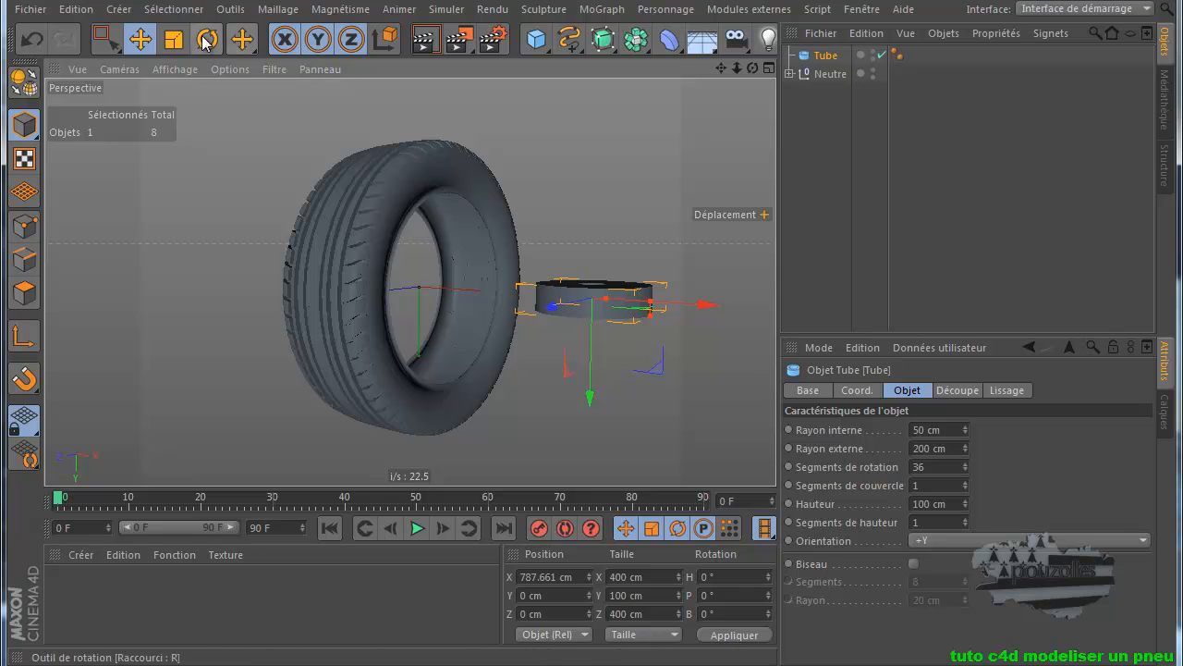
{"action": "left_click_drag", "start_coordinate": [634, 252], "coordinate": [644, 340]}
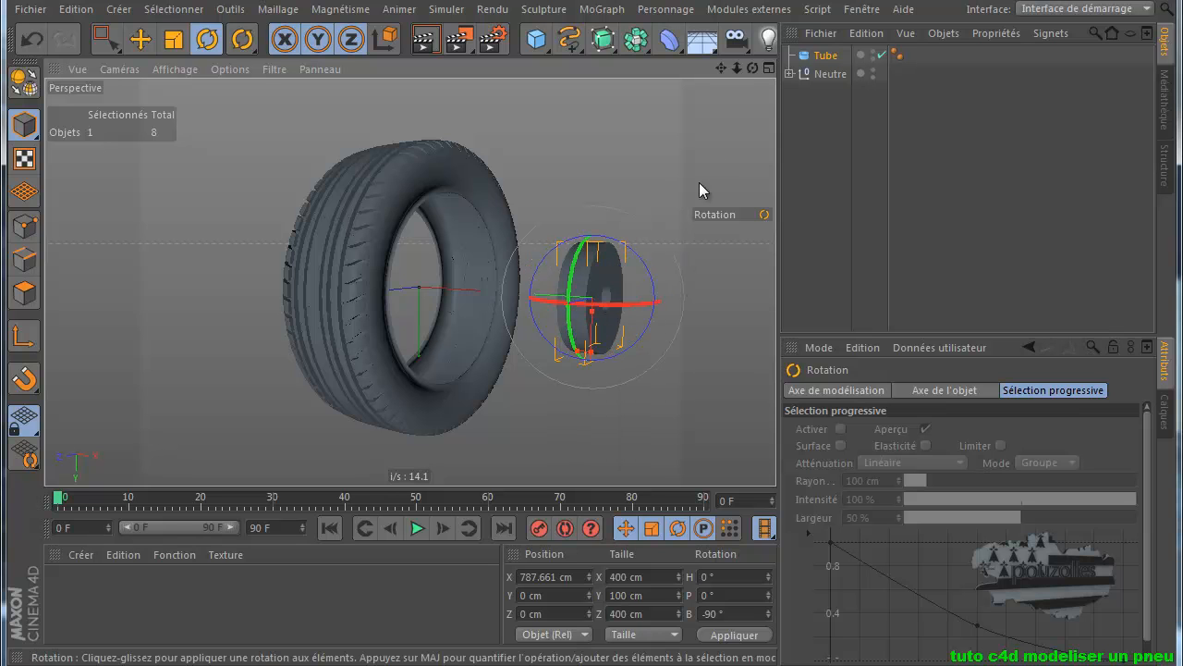
Resize the tube to about 398 cm outer radius, 464 cm height and 275 cm inner radius.
{"action": "left_click_drag", "start_coordinate": [753, 69], "coordinate": [590, 413]}
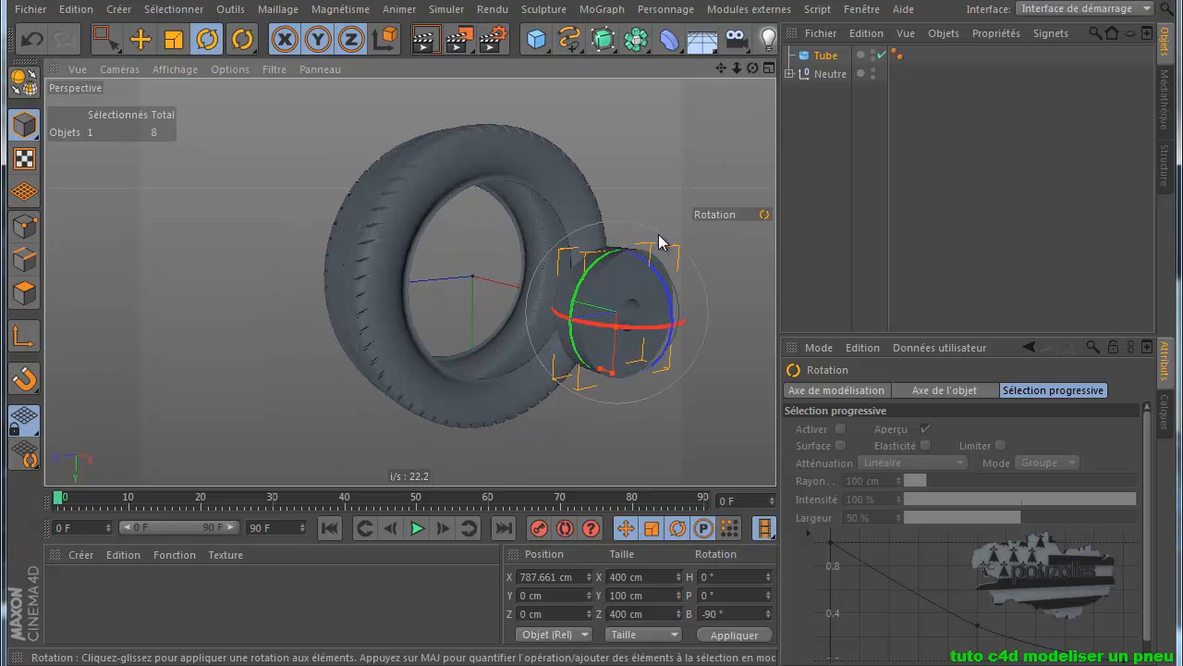
{"action": "left_click", "coordinate": [140, 39]}
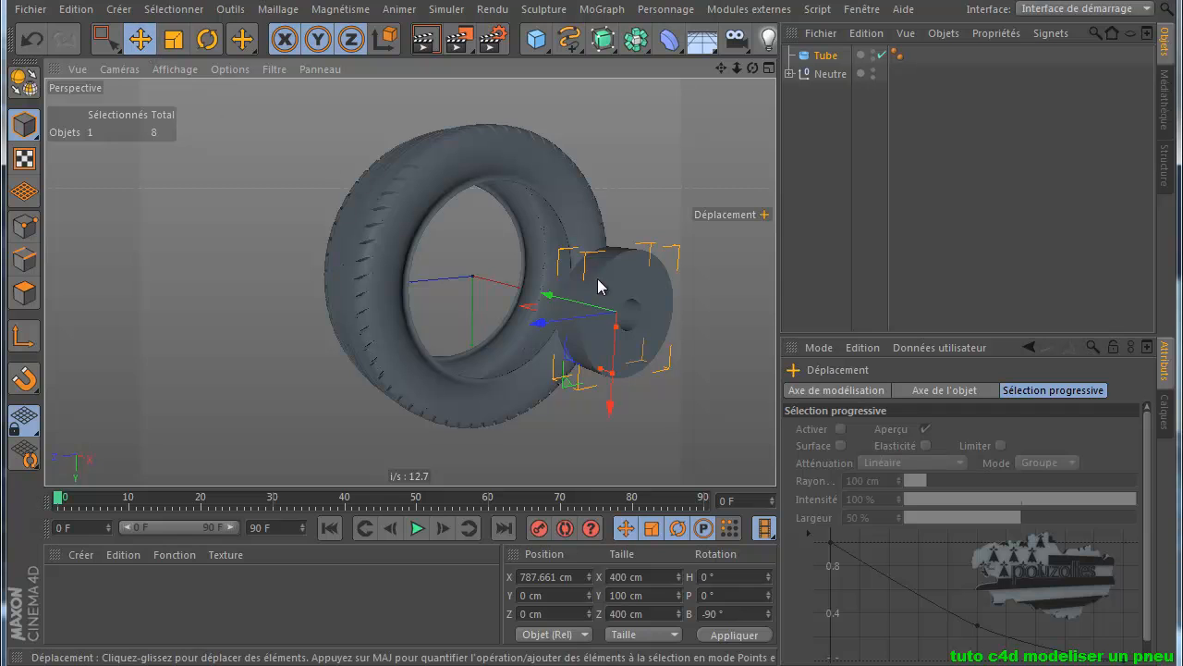
{"action": "mouse_move", "coordinate": [610, 374]}
{"action": "left_mouse_down"}
{"action": "mouse_move", "coordinate": [607, 433]}
{"action": "mouse_move", "coordinate": [560, 413]}
{"action": "mouse_move", "coordinate": [597, 378]}
{"action": "left_mouse_up"}
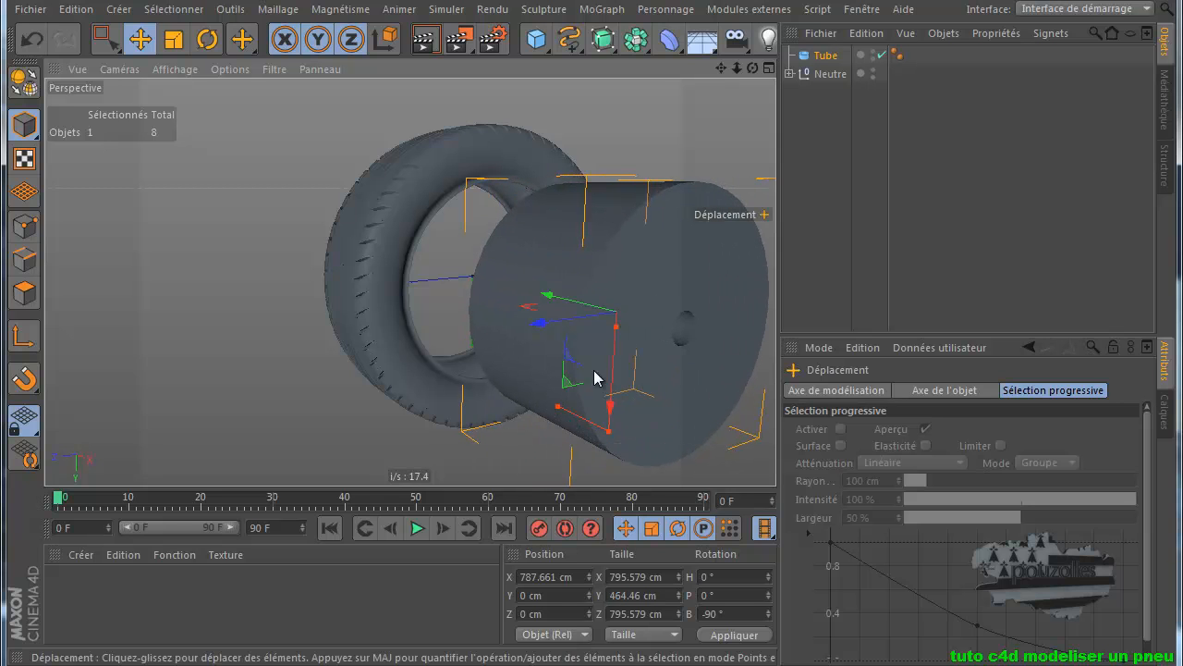
{"action": "left_click_drag", "start_coordinate": [617, 338], "coordinate": [606, 397]}
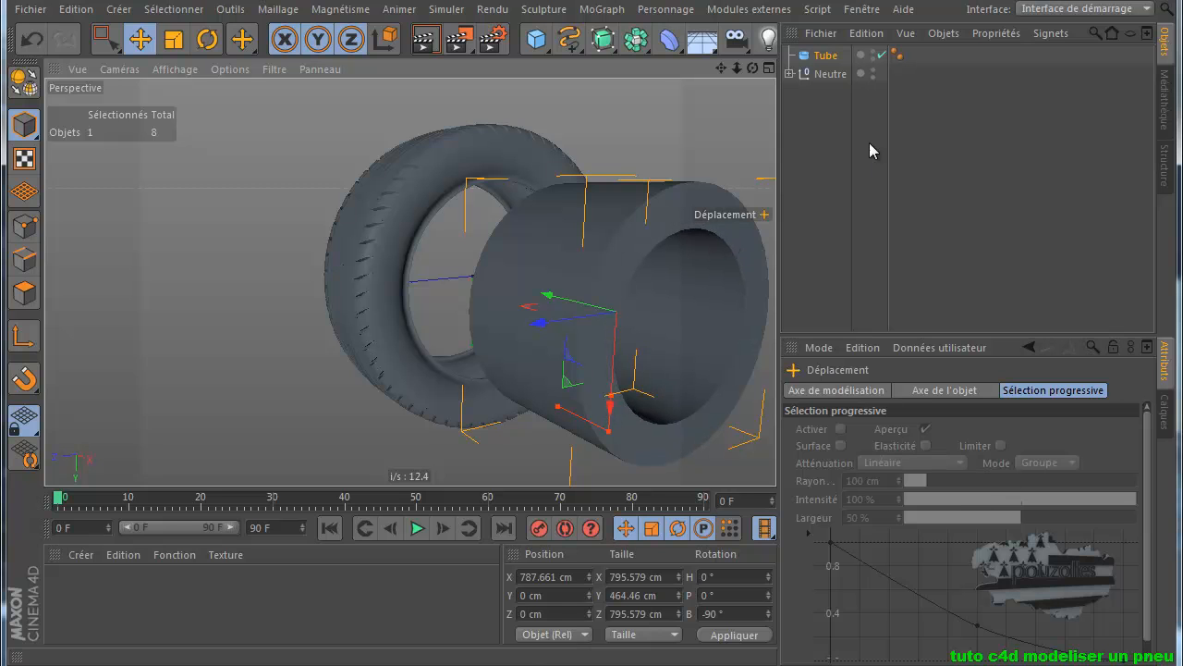
Enable the tube's bevel (Biseau) with 8 segments and a 20 cm radius.
{"action": "left_click", "coordinate": [832, 57]}
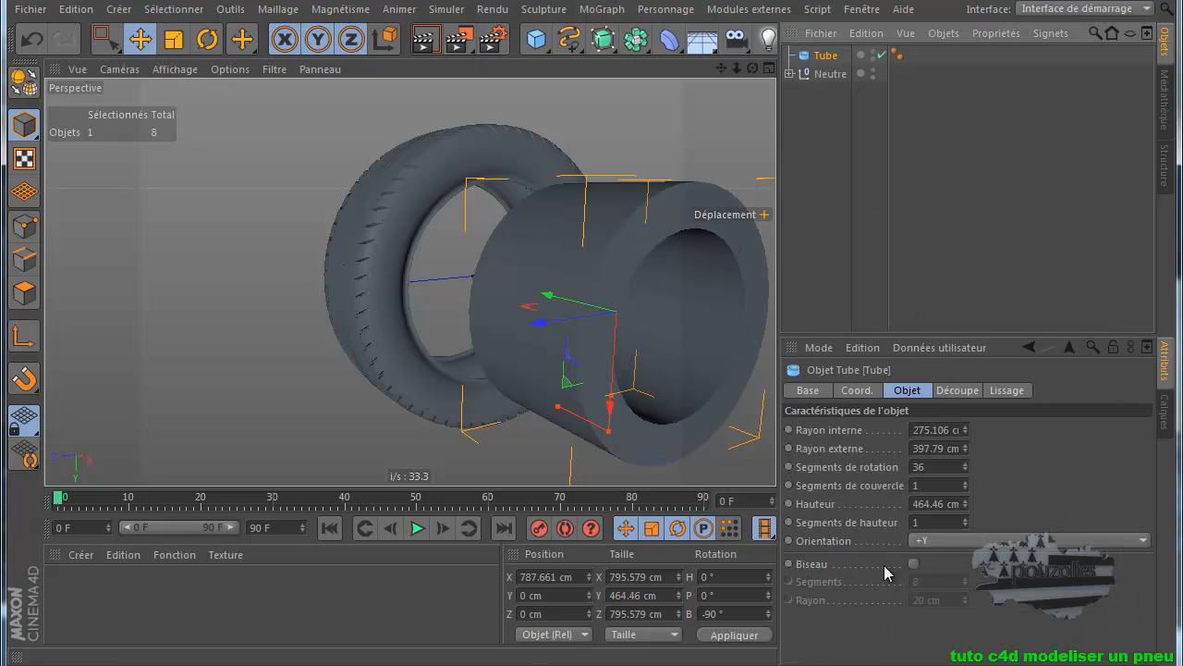
{"action": "left_click", "coordinate": [913, 563]}
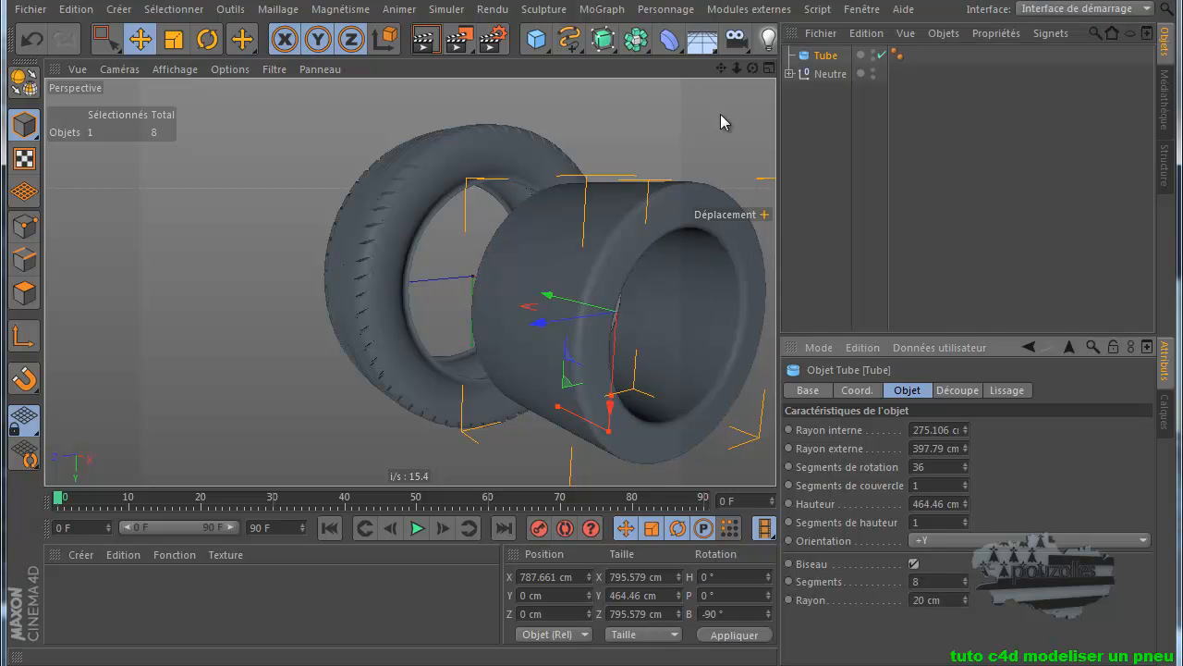
{"action": "left_click_drag", "start_coordinate": [753, 69], "coordinate": [658, 228]}
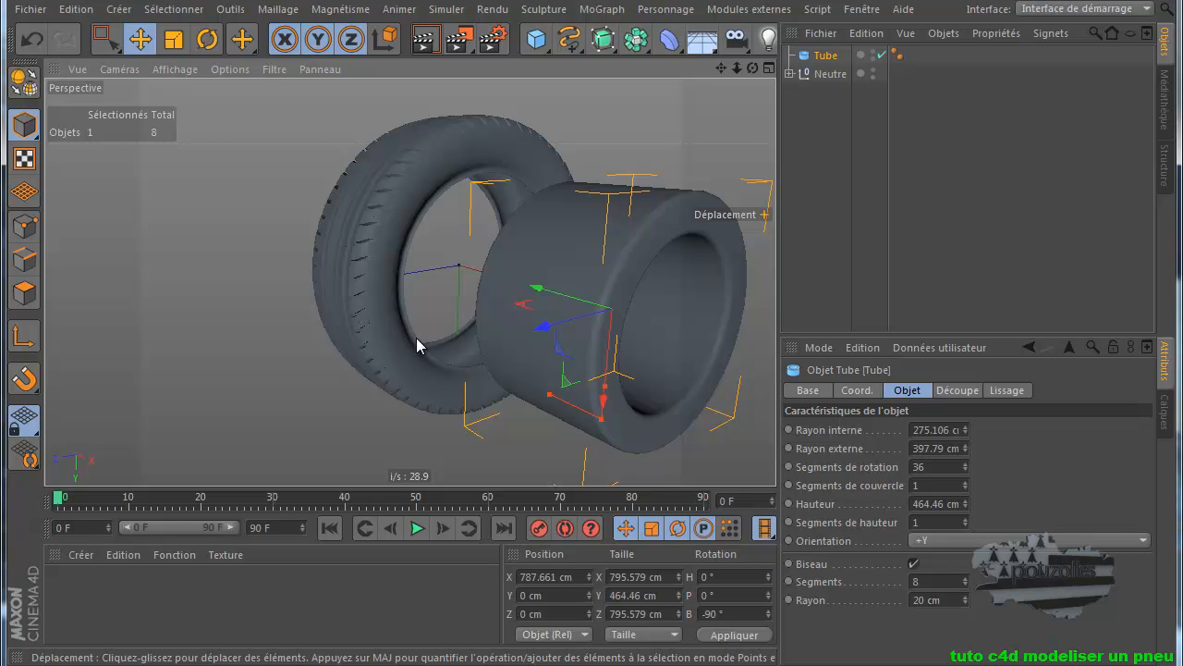
Examine the tyre's inner rim edge up close, and compare the whole tyre with the bevelled tube from a distance.
{"action": "scroll", "coordinate": [413, 345], "scroll_direction": "up", "scroll_amount": 8}
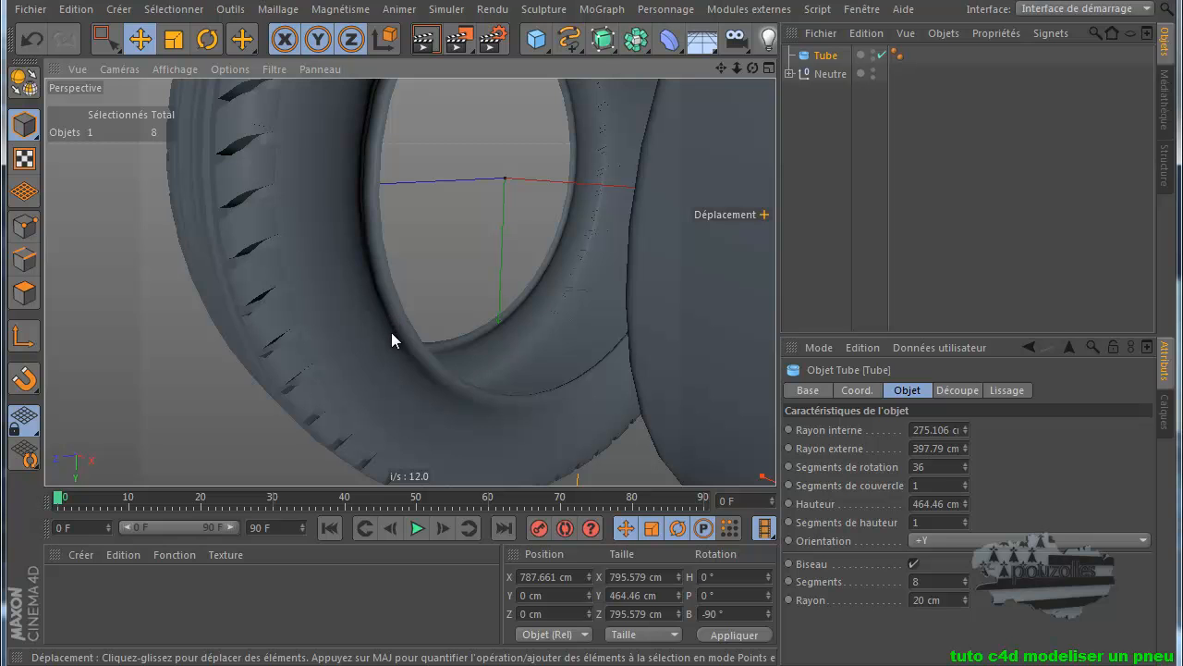
{"action": "scroll", "coordinate": [395, 314], "scroll_direction": "down", "scroll_amount": 10}
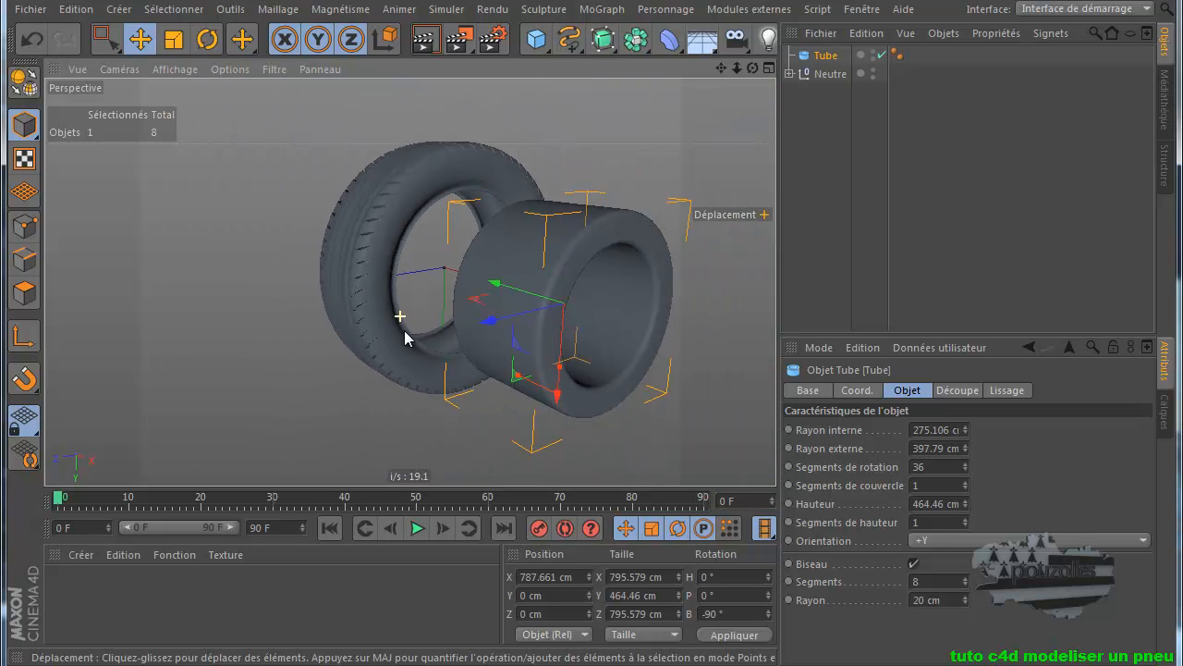
{"action": "scroll", "coordinate": [562, 273], "scroll_direction": "down", "scroll_amount": 6}
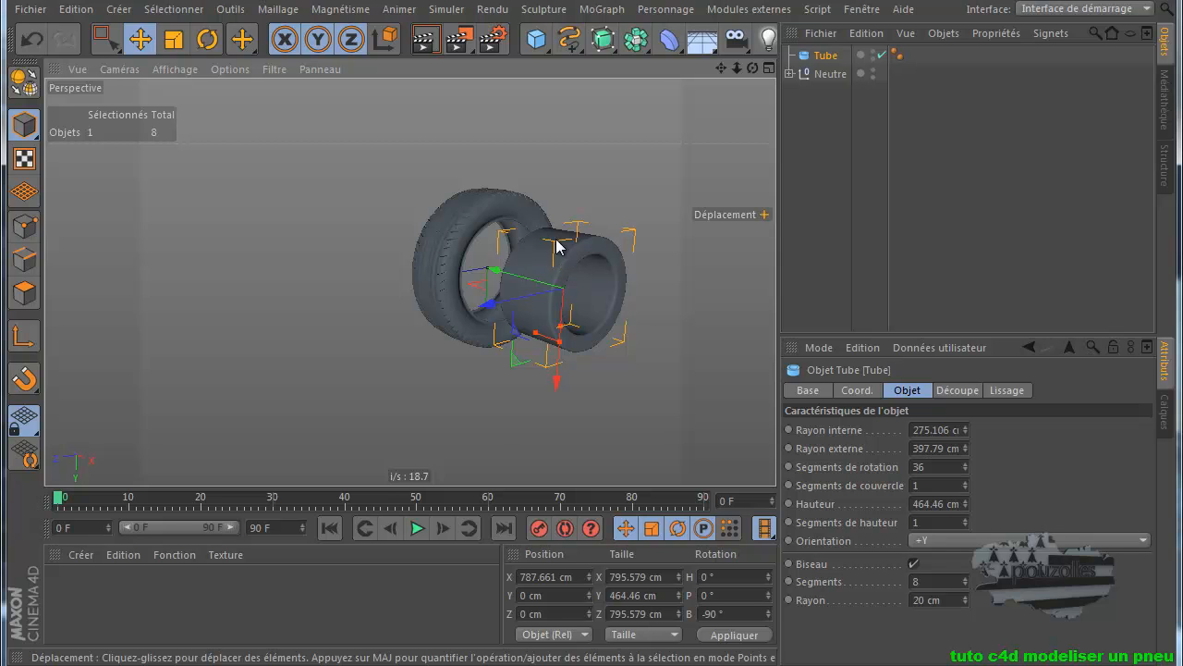
{"action": "scroll", "coordinate": [377, 275], "scroll_direction": "down", "scroll_amount": 6}
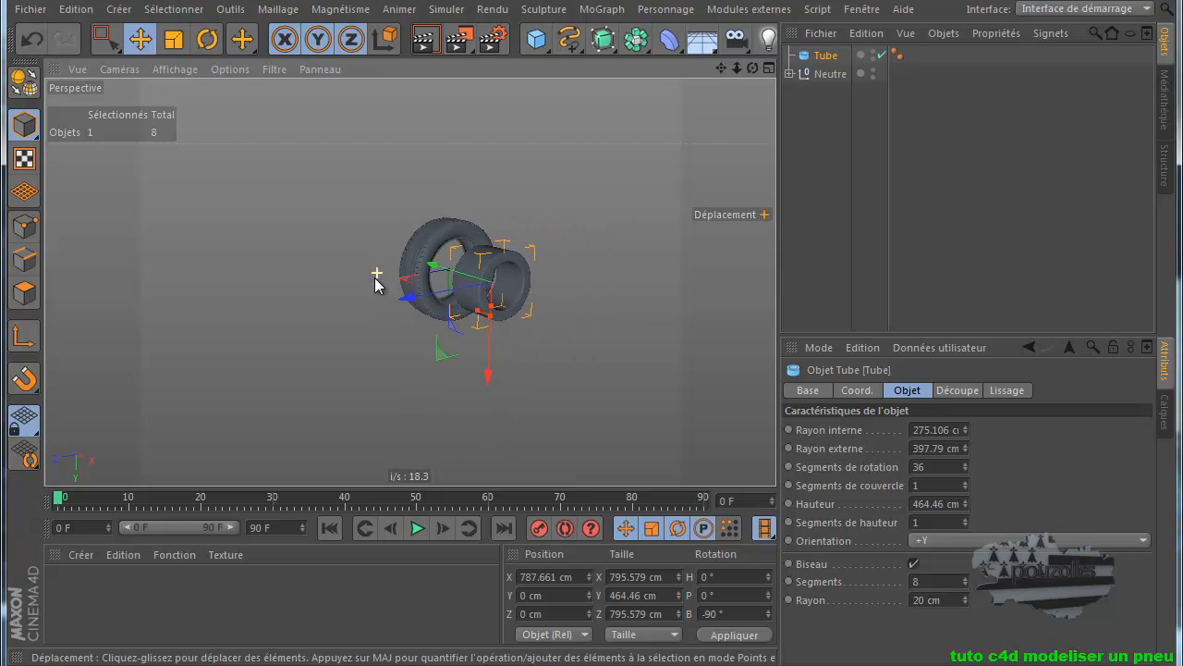
{"action": "left_click_drag", "start_coordinate": [720, 69], "coordinate": [447, 265]}
{"action": "scroll", "coordinate": [304, 372], "scroll_direction": "up", "scroll_amount": 3}
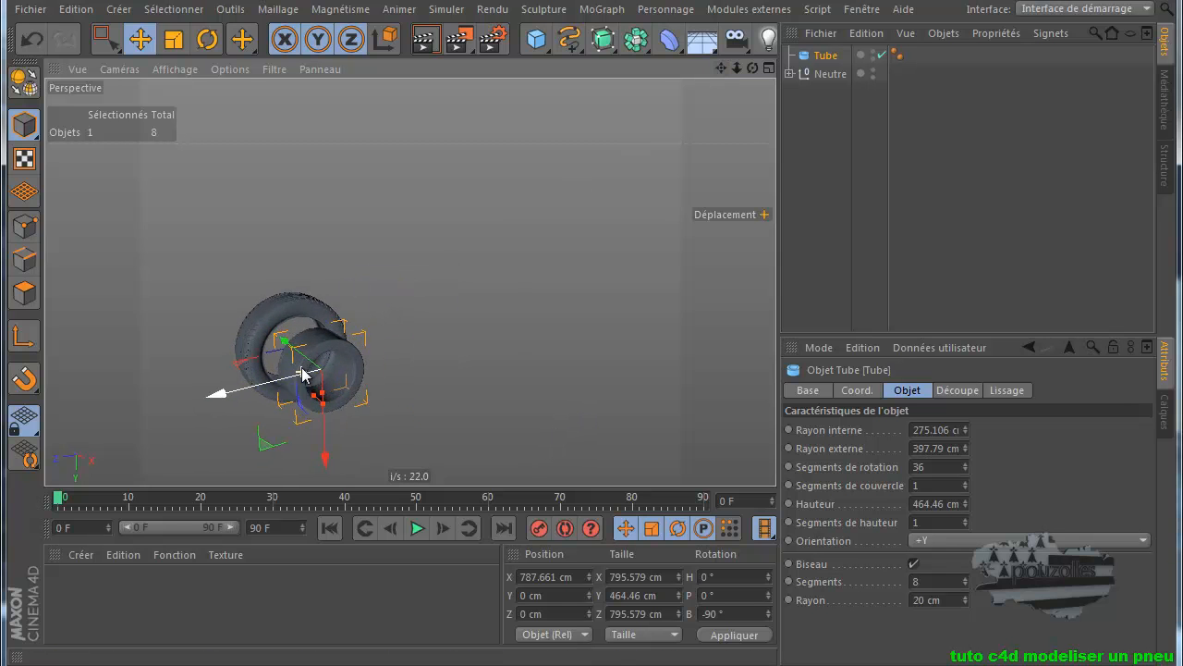
{"action": "scroll", "coordinate": [304, 372], "scroll_direction": "up", "scroll_amount": 2}
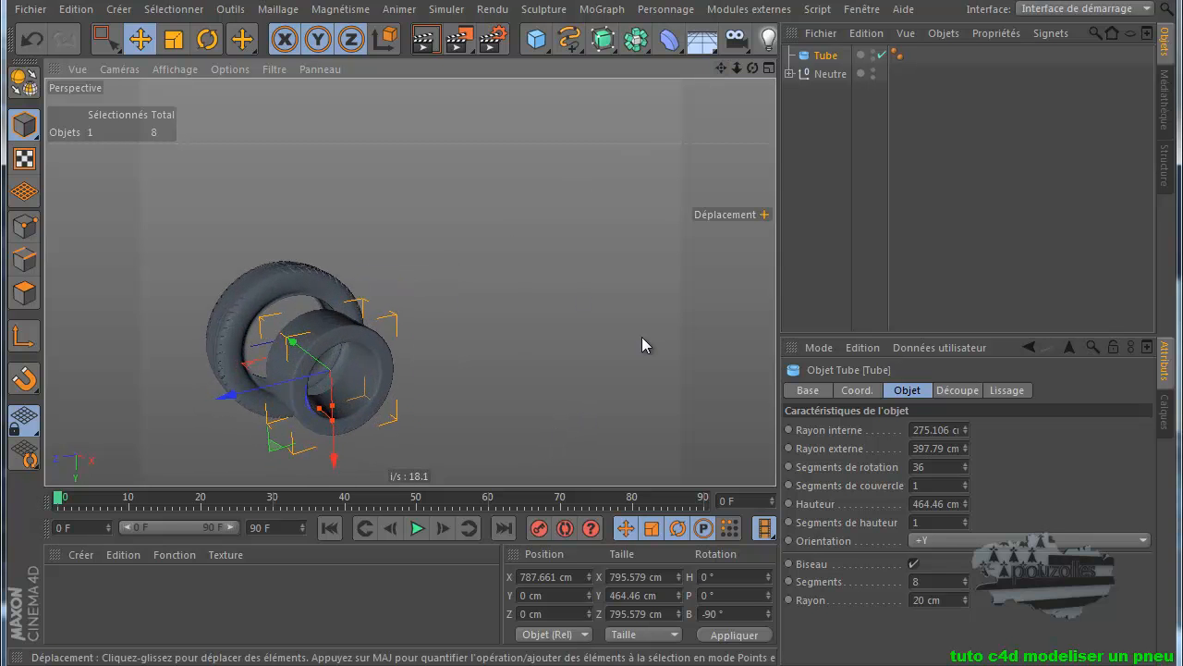